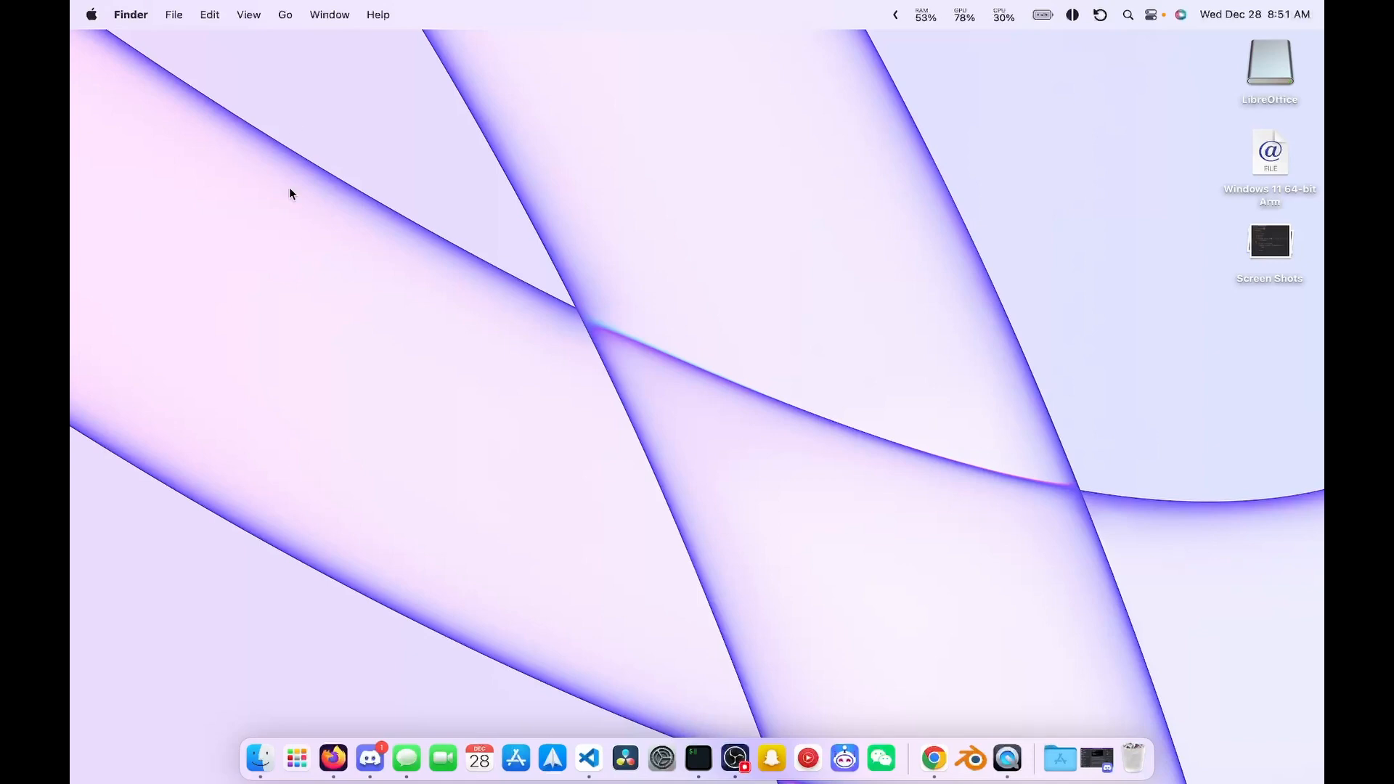
Launch Blender
click(970, 759)
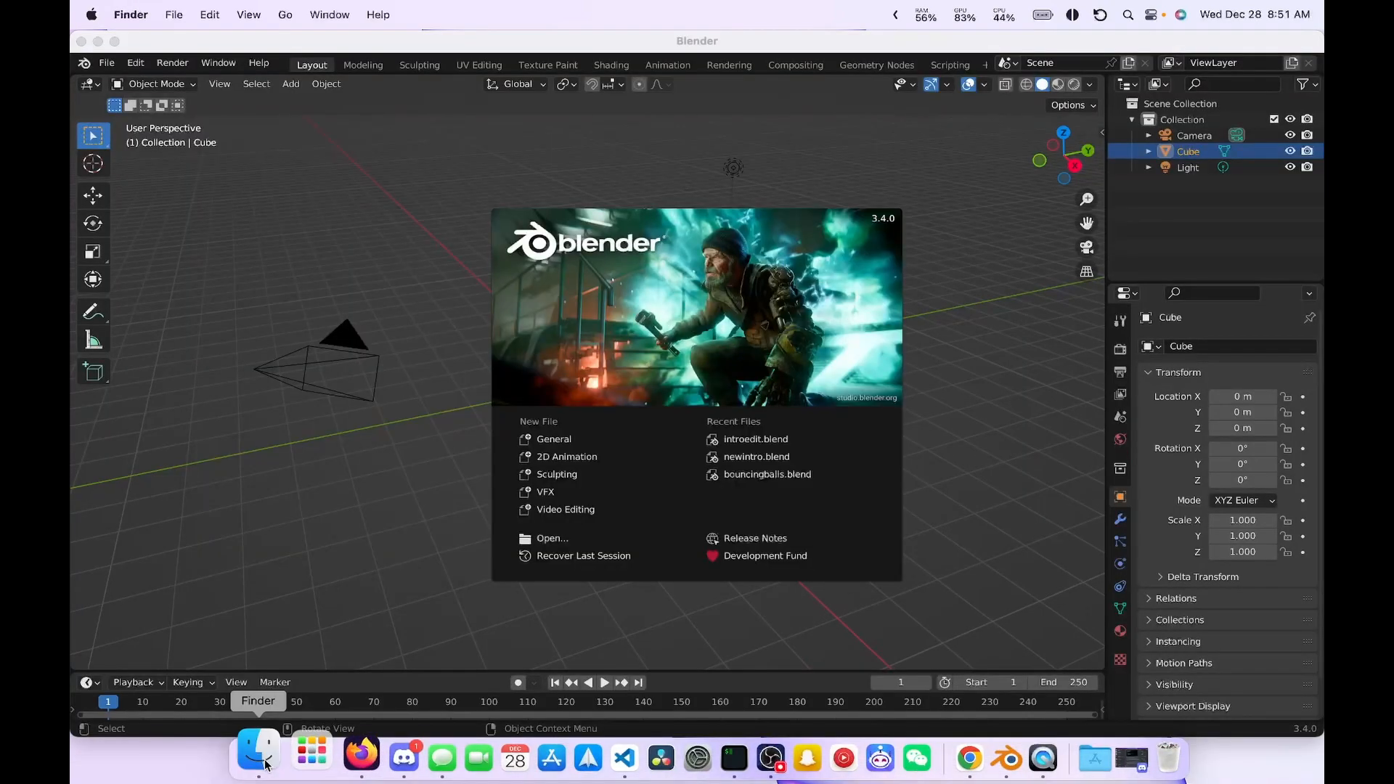
click(262, 760)
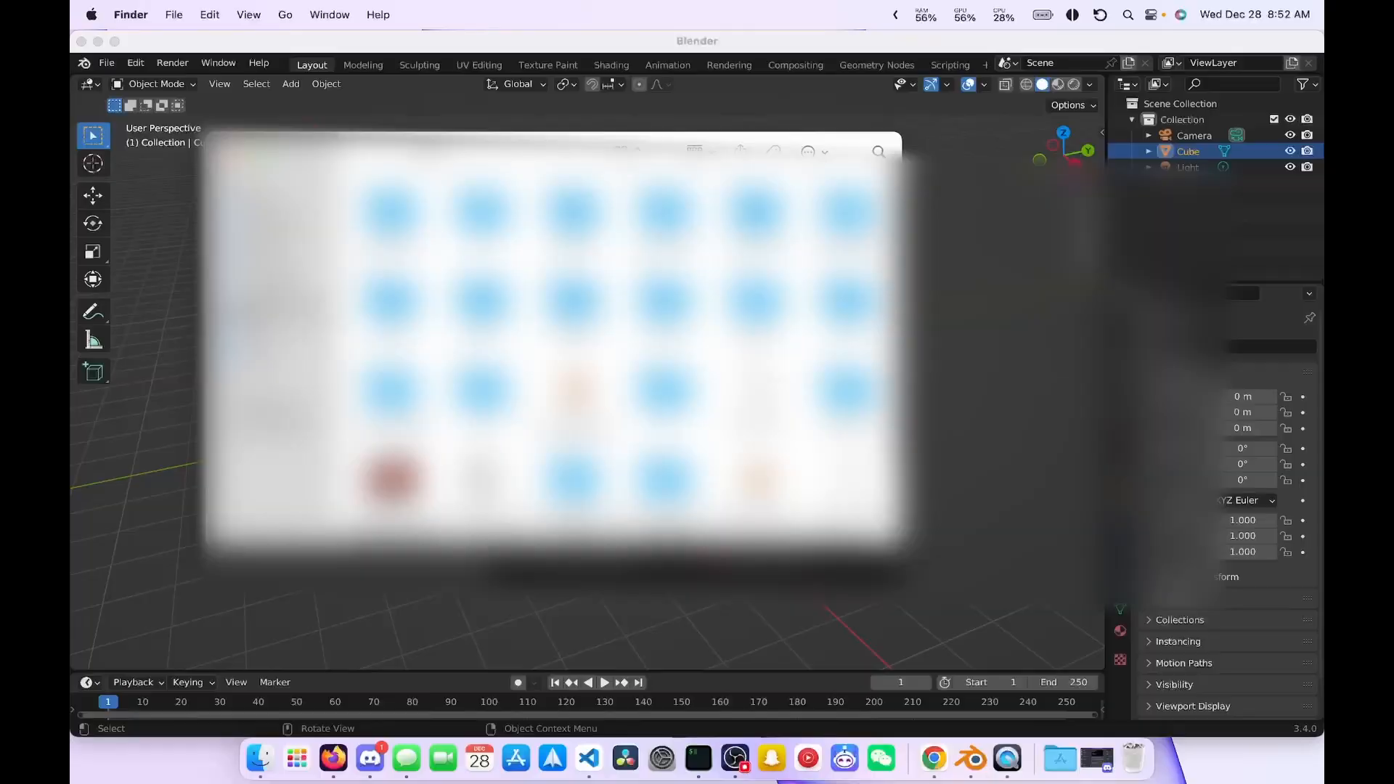
drag(508, 152, 827, 207)
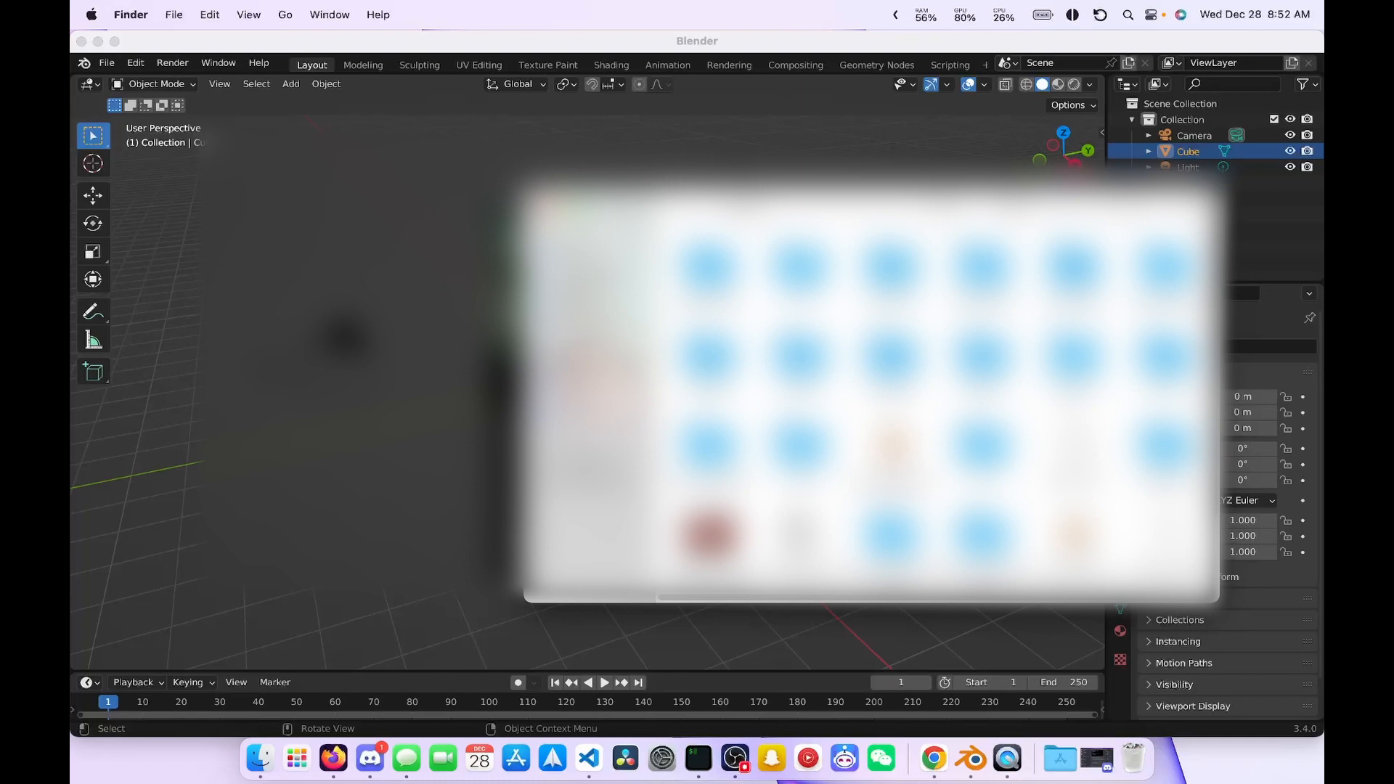
key(super+w)
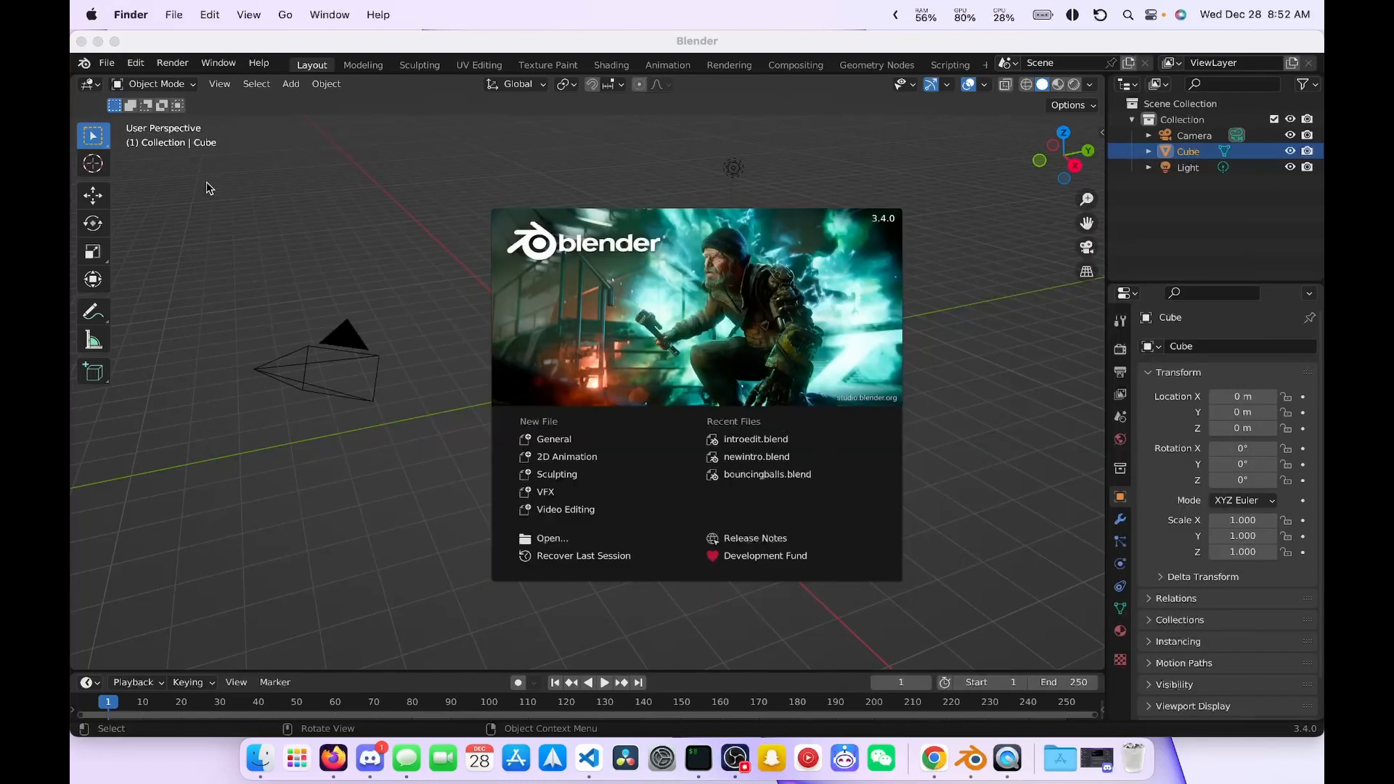
Switch the Blender window to full screen and start a new General file
click(115, 41)
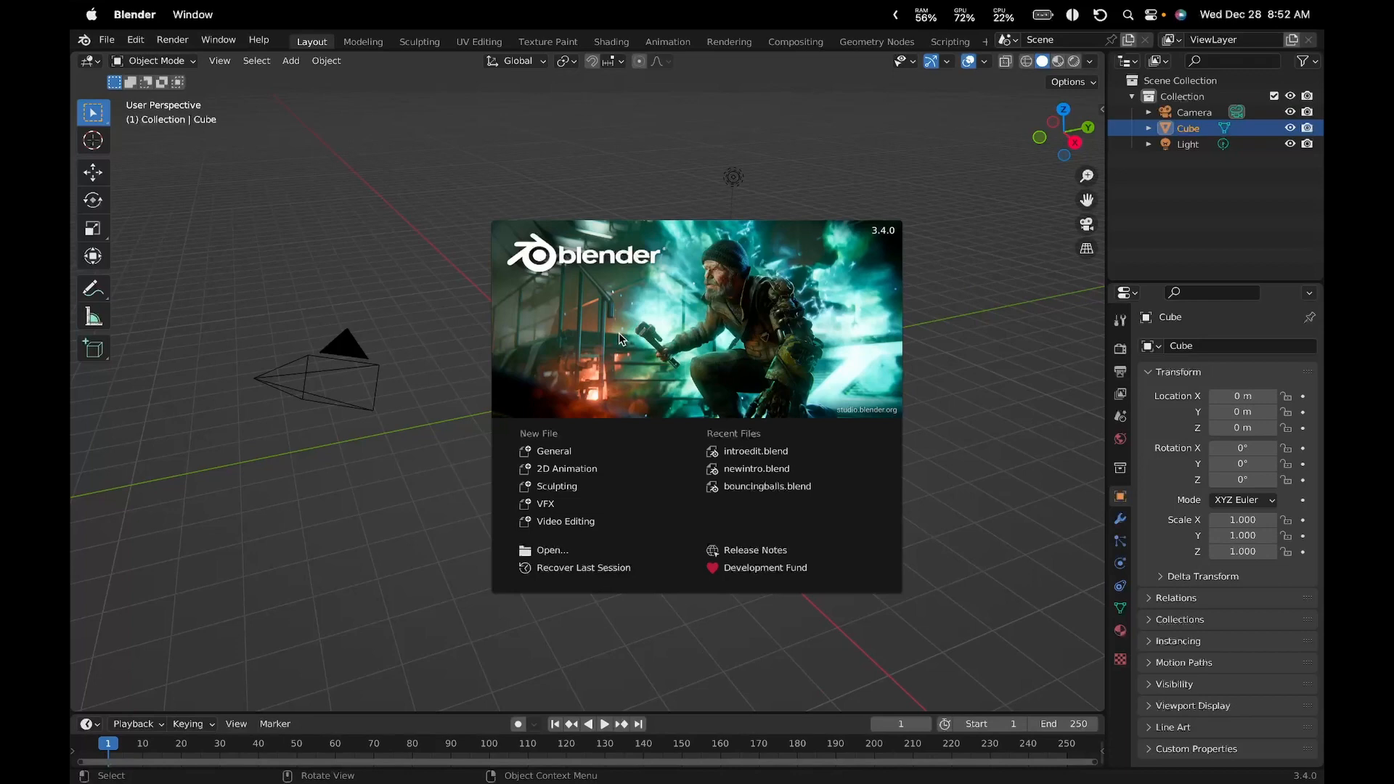
click(564, 452)
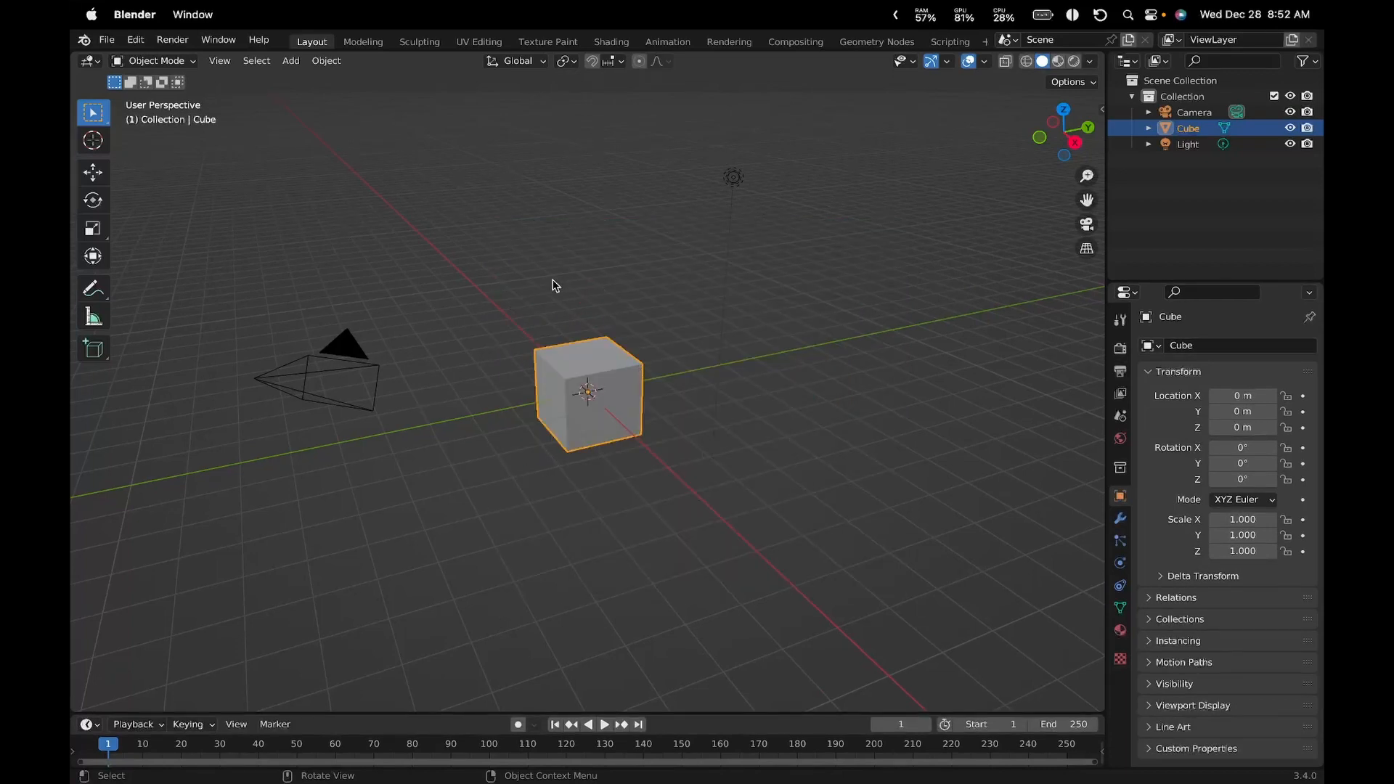
Scale the default cube up uniformly to about 9.03
middle_drag(723, 381, 612, 385)
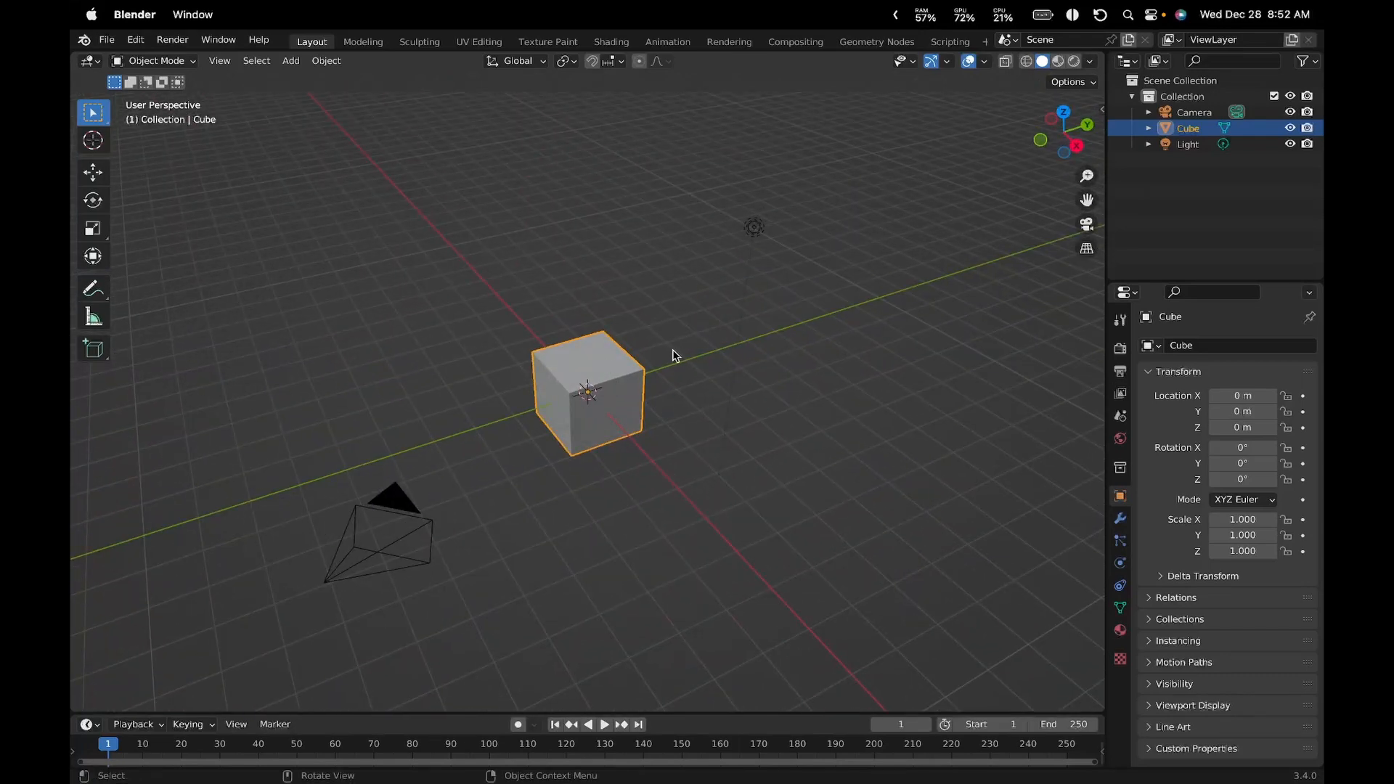
scroll(675, 367, up, 5)
scroll(690, 367, down, 7)
mouse_move(690, 367)
middle_down()
mouse_move(725, 377)
mouse_move(703, 373)
middle_up()
scroll(703, 372, up, 6)
scroll(636, 363, down, 9)
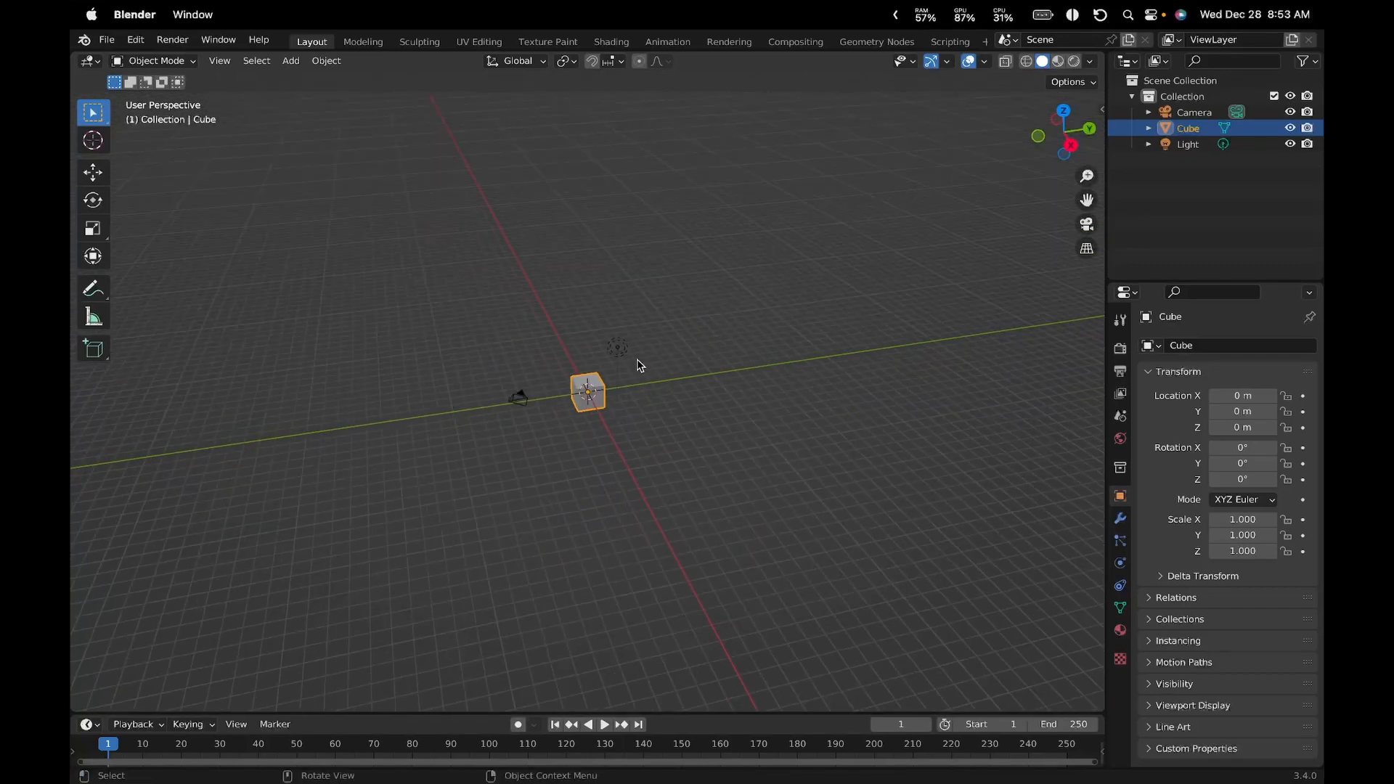
key(s)
click(744, 181)
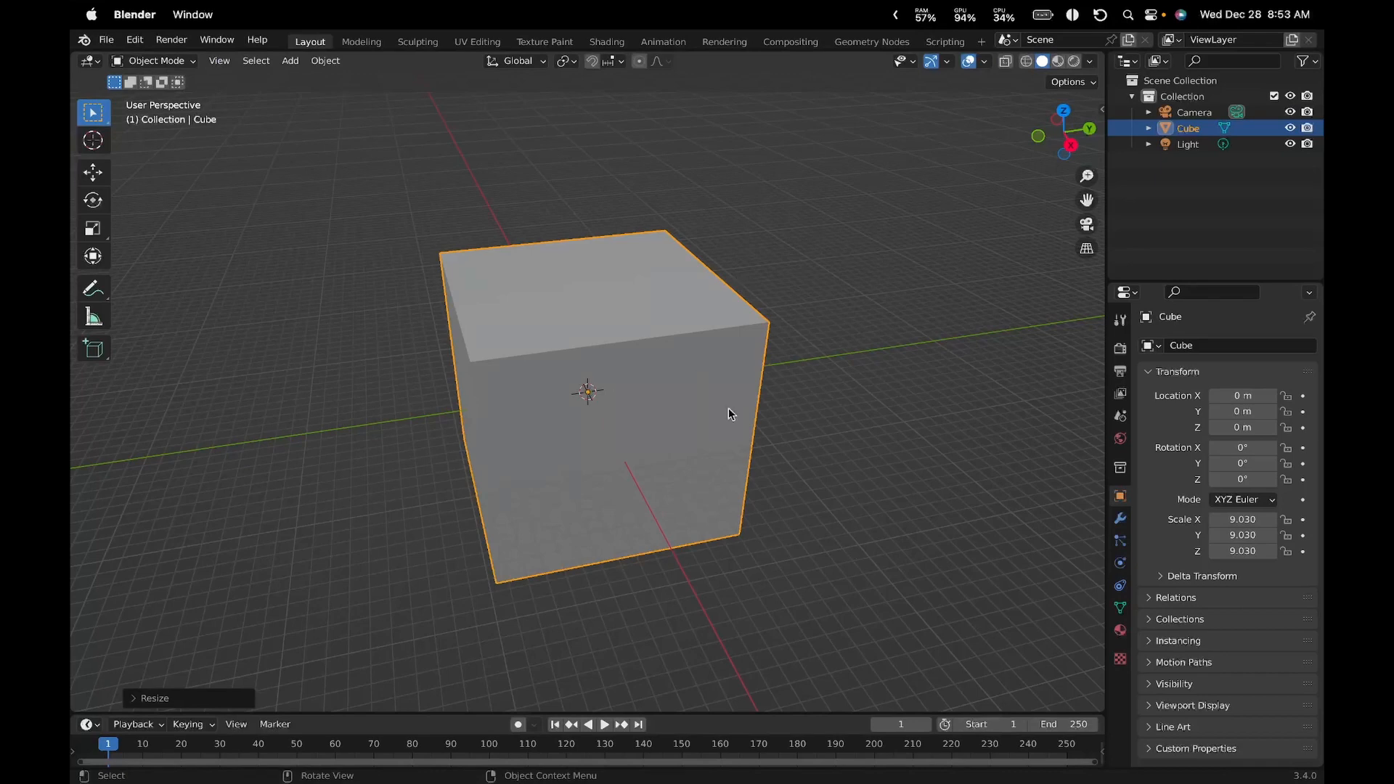
Move the cube straight up along Z to about 8.8 m so that it rests roughly on the grid floor
middle_drag(728, 414, 786, 478)
click(99, 175)
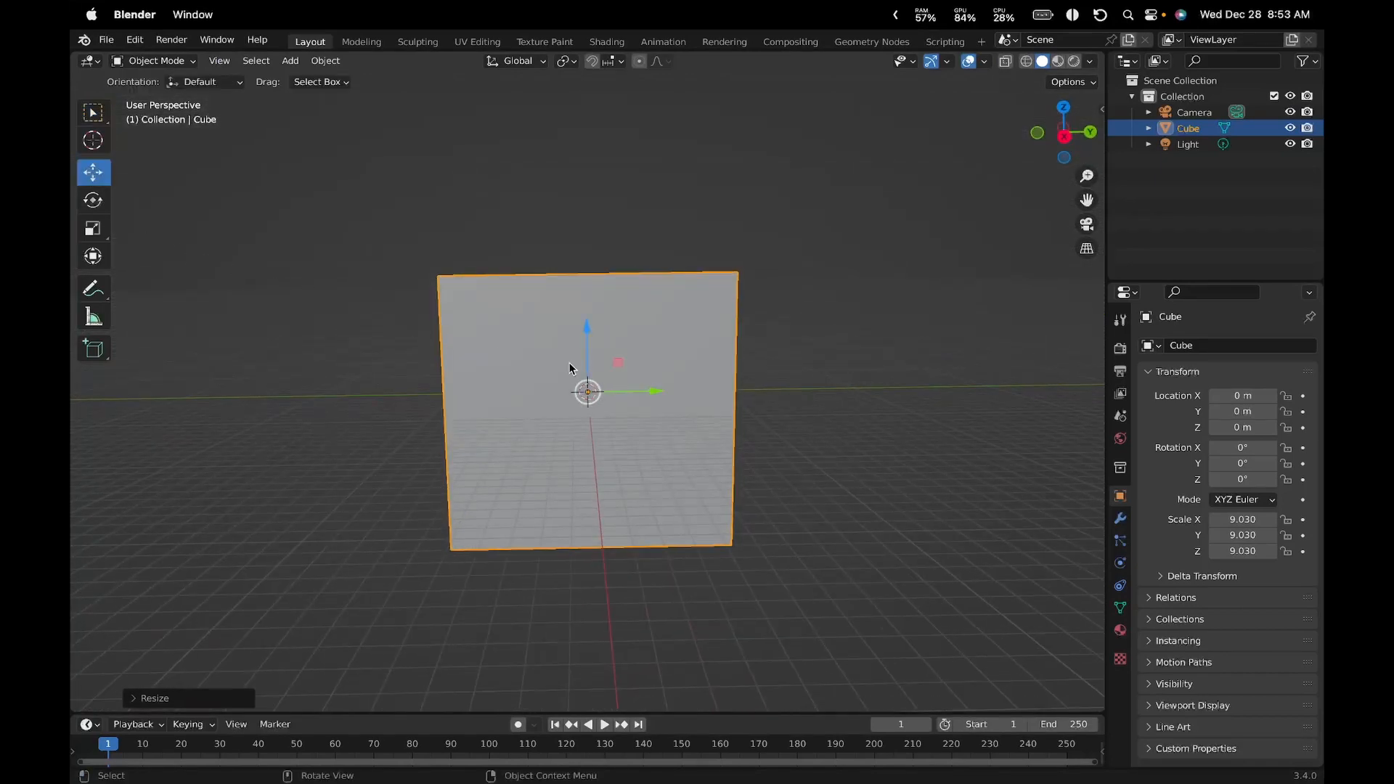
drag(585, 339, 588, 226)
mouse_move(725, 451)
middle_down()
mouse_move(752, 446)
mouse_move(719, 459)
middle_up()
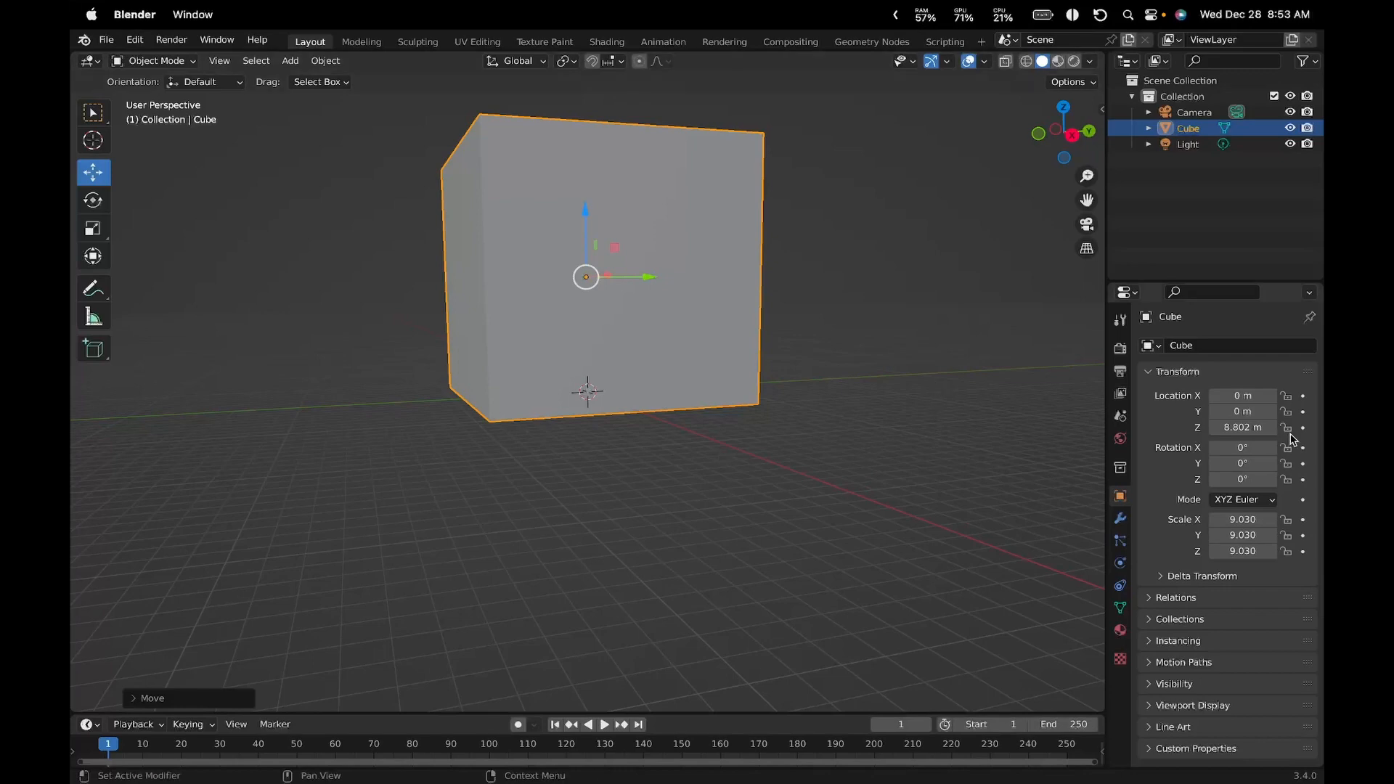
click(1120, 517)
middle_drag(835, 357, 856, 382)
click(887, 333)
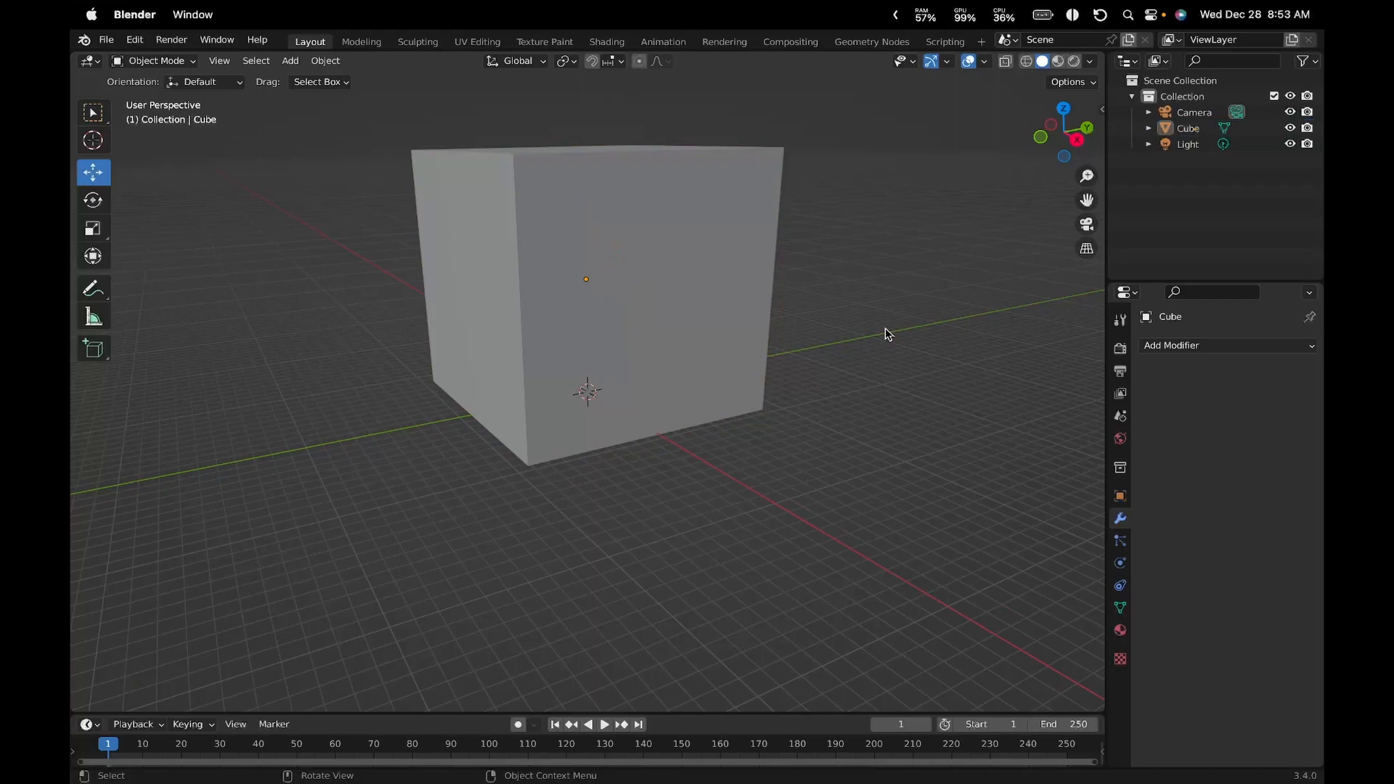
click(618, 292)
scroll(672, 296, down, 4)
scroll(681, 334, up, 8)
scroll(680, 334, down, 6)
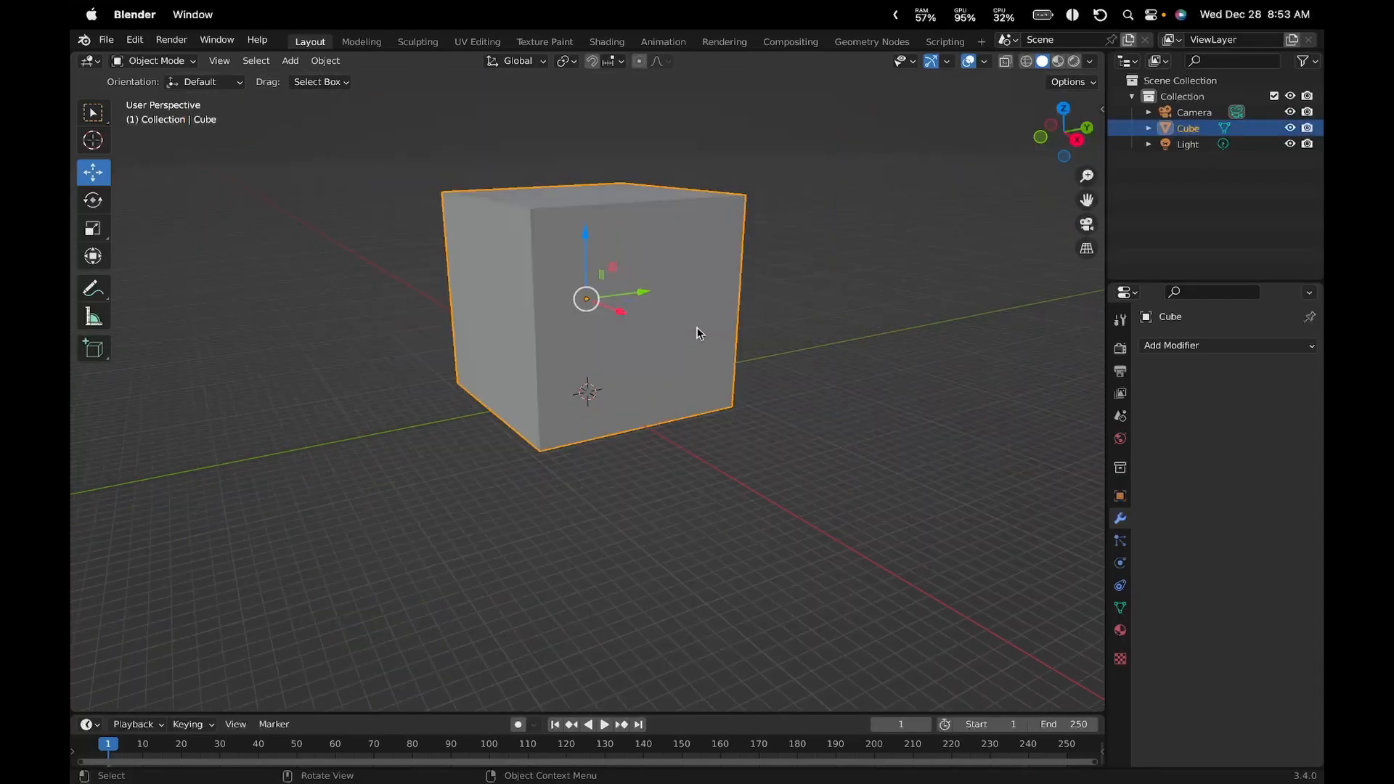
mouse_move(697, 330)
middle_down()
mouse_move(690, 392)
mouse_move(799, 336)
mouse_move(722, 321)
middle_up()
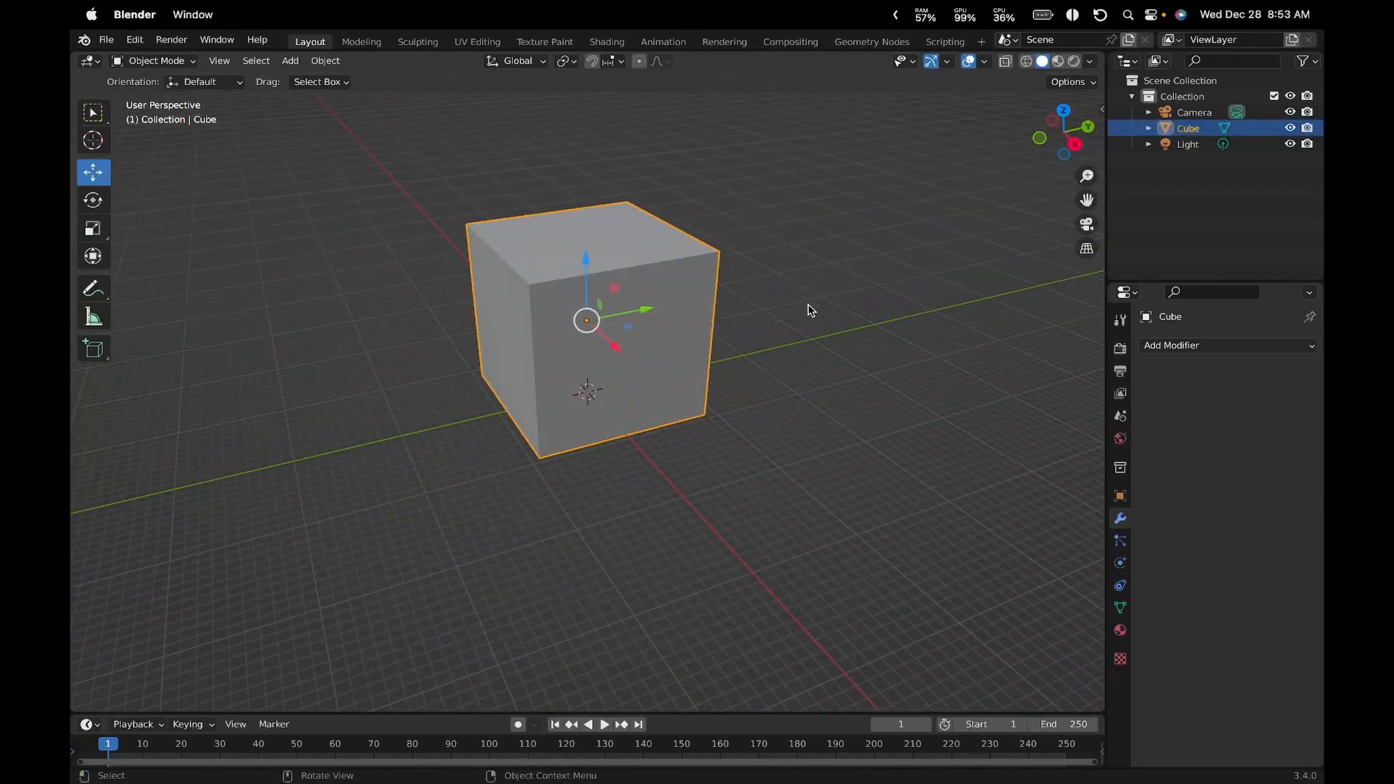
Move the cube aside along the Y axis and delete the light and the camera near the origin
middle_drag(808, 309, 778, 370)
scroll(699, 355, down, 6)
drag(641, 371, 771, 351)
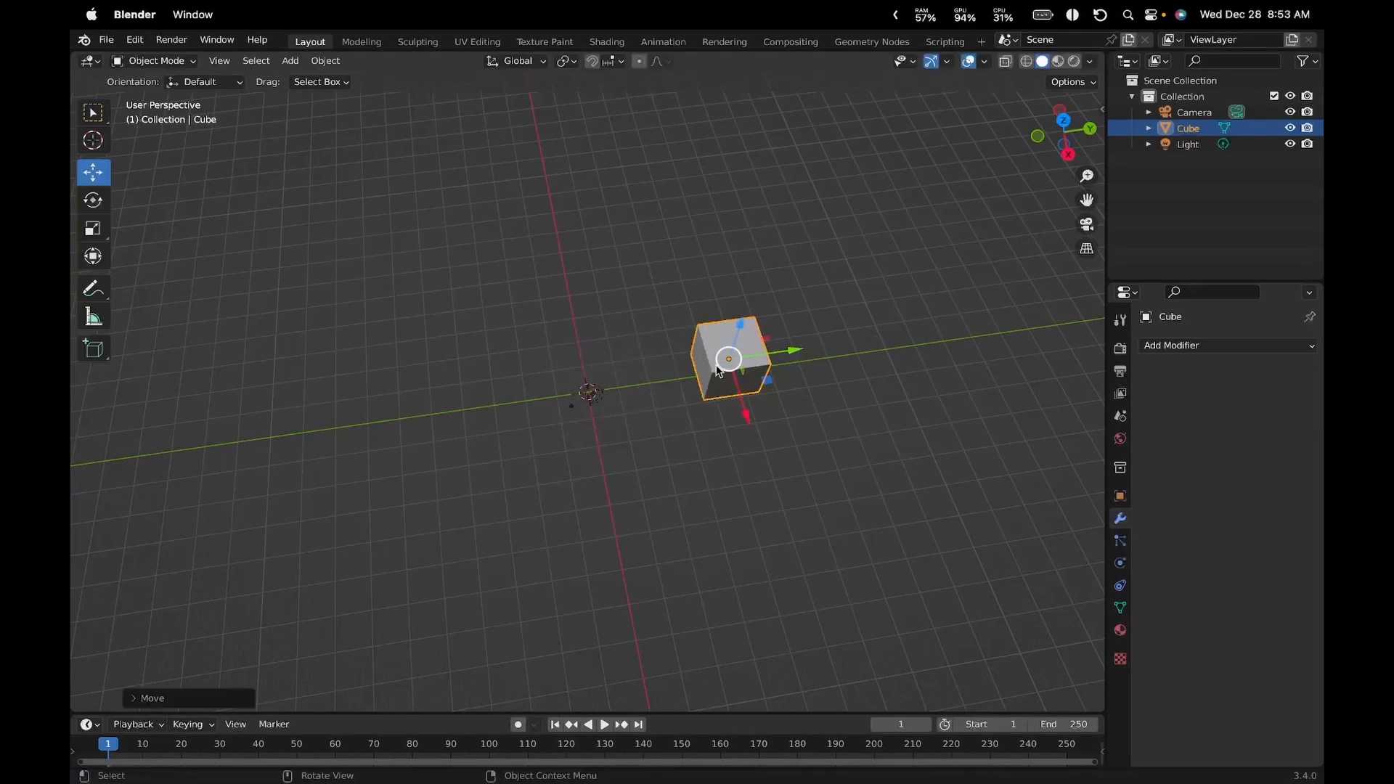
scroll(663, 377, down, 2)
scroll(631, 400, up, 8)
click(614, 405)
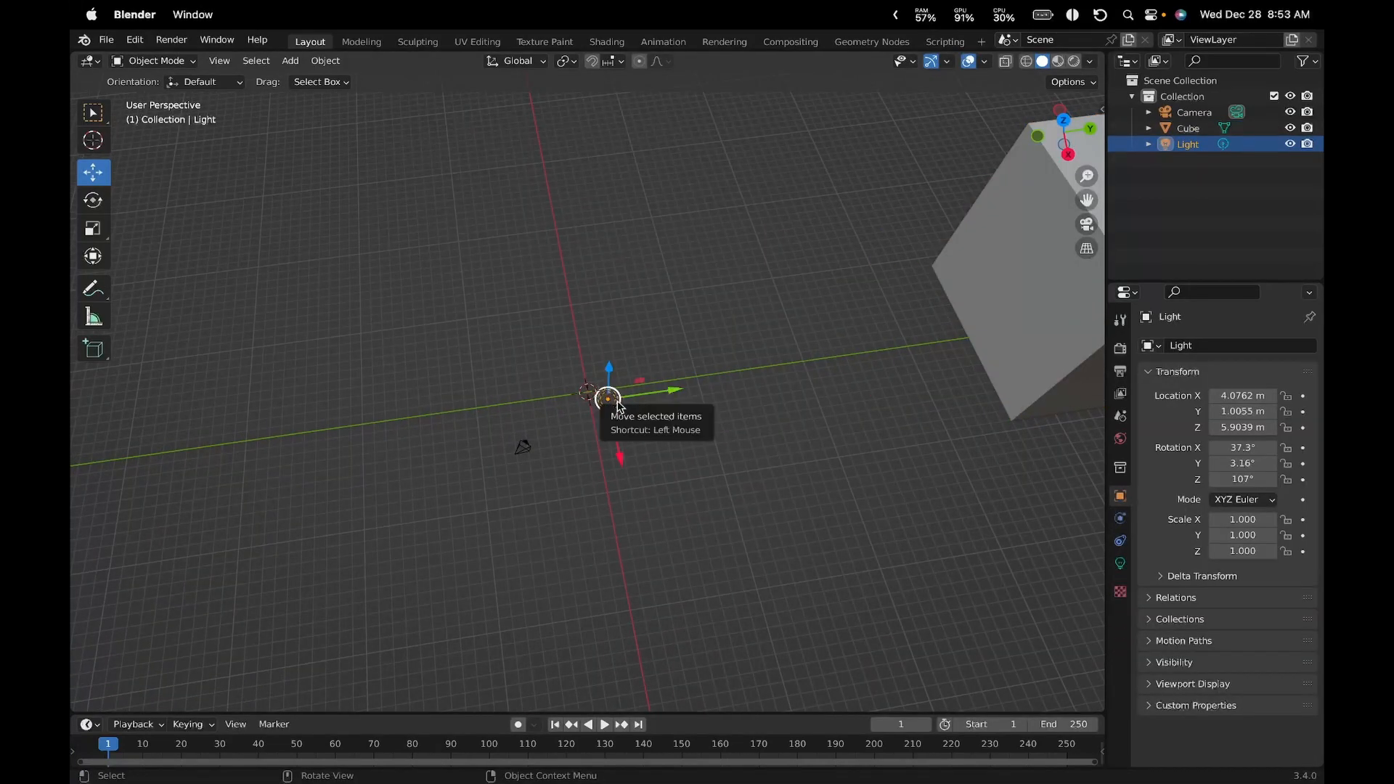
key(Delete)
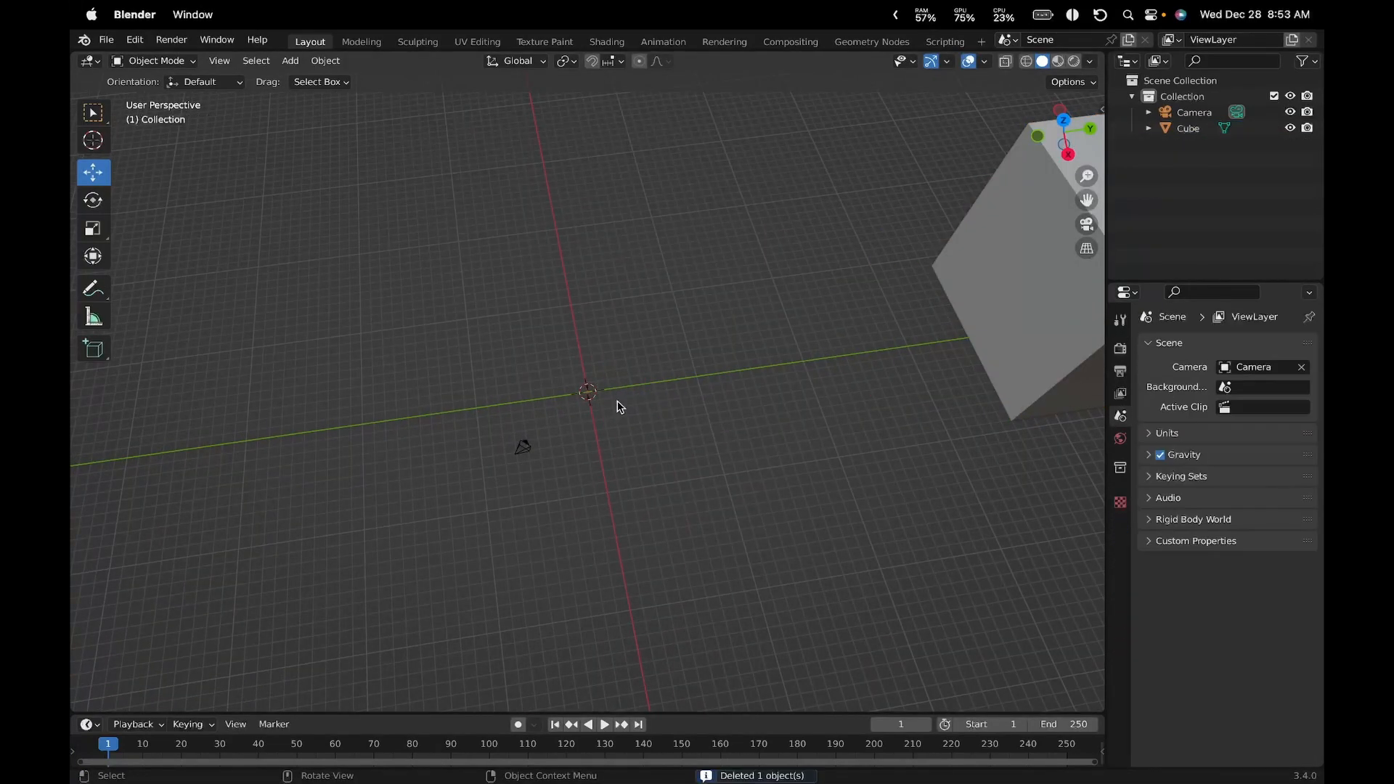
click(524, 451)
key(Delete)
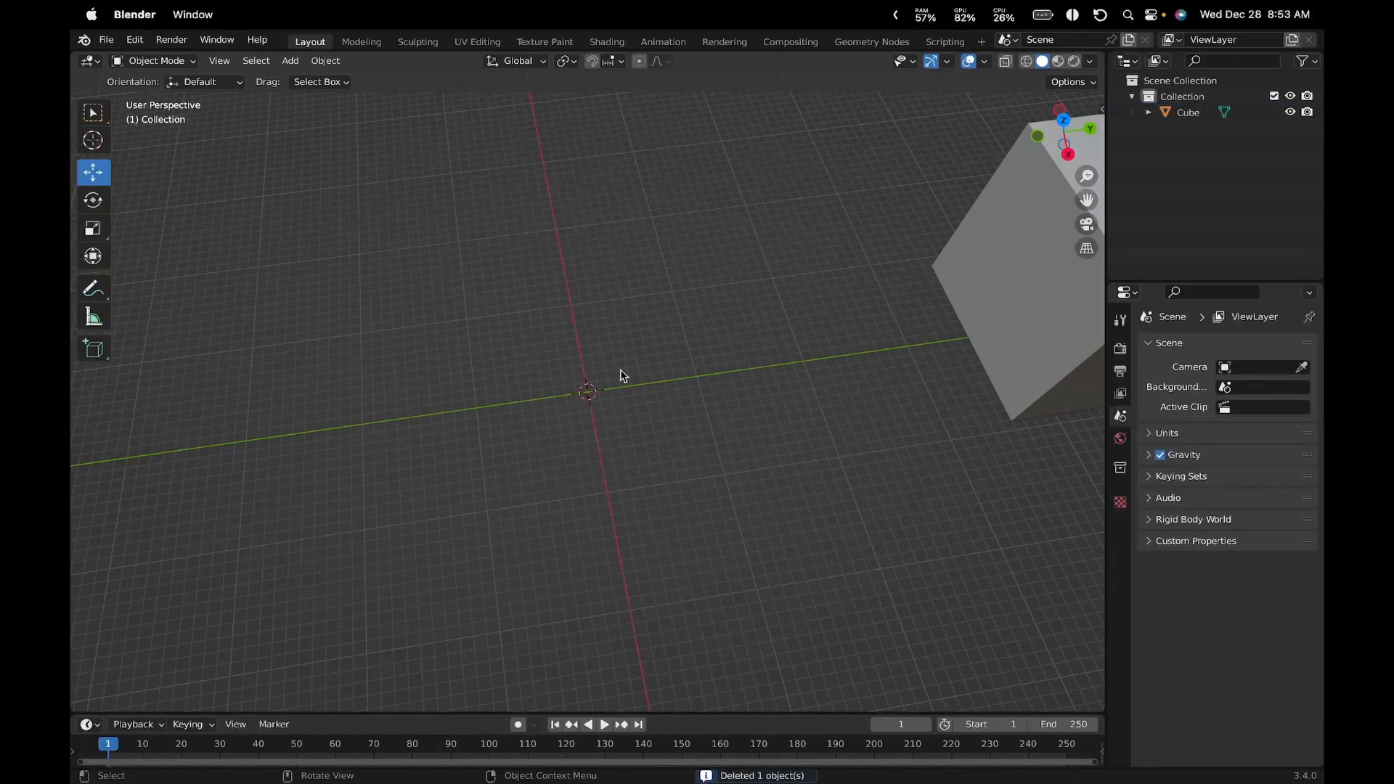
Move the cube back along the Y axis until it is centred on the world origin
click(961, 281)
scroll(904, 321, down, 5)
drag(883, 331, 626, 369)
middle_drag(626, 369, 775, 372)
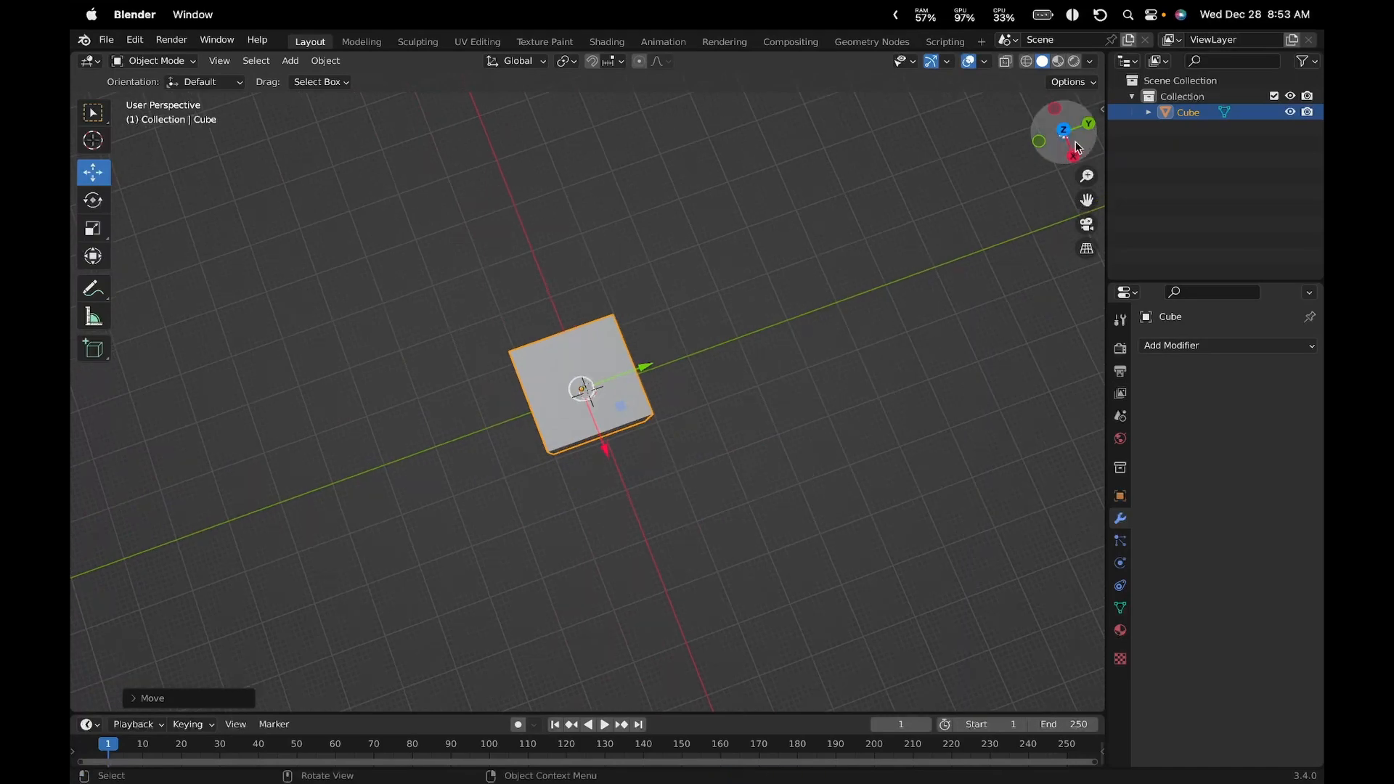
click(1062, 131)
drag(585, 333, 586, 326)
middle_drag(815, 336, 696, 271)
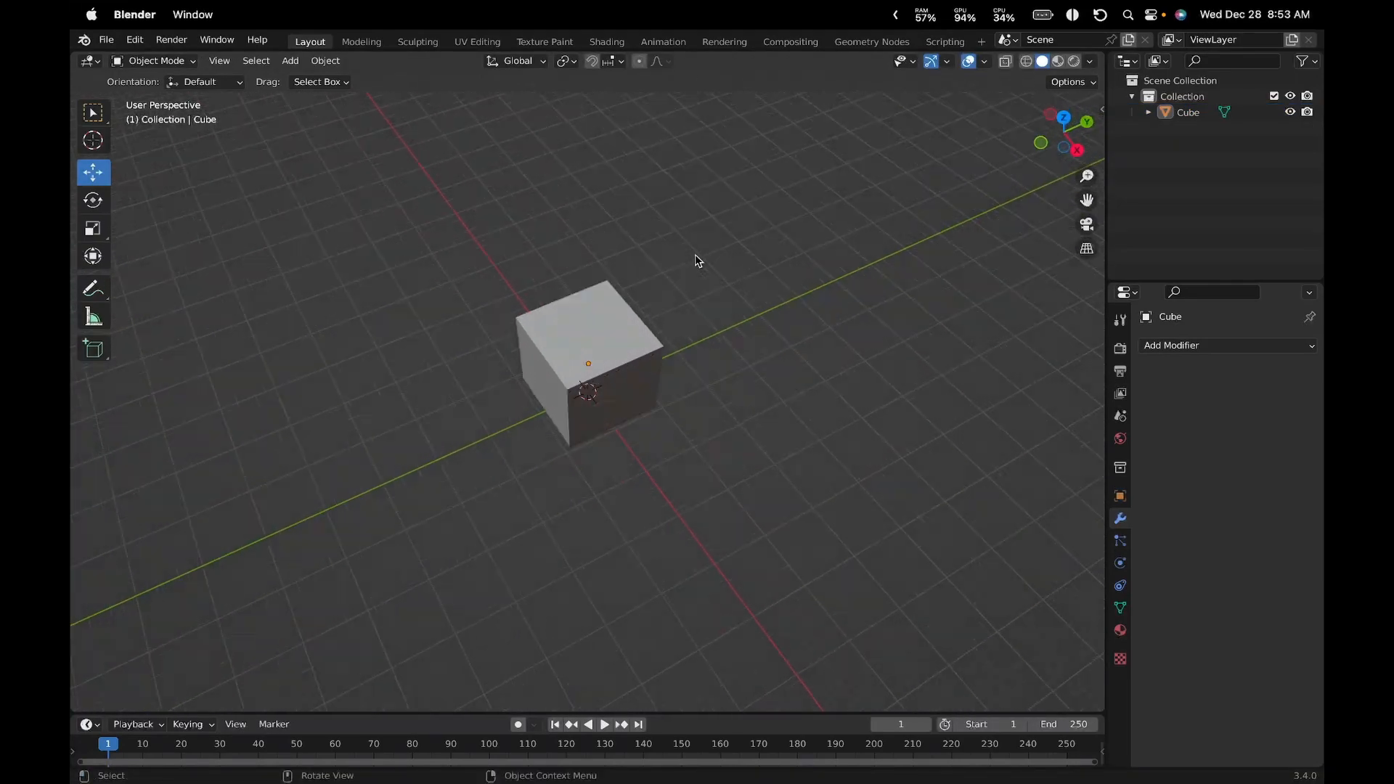
Add Fluid physics to the cube and set its fluid type to Domain
scroll(695, 258, up, 10)
scroll(694, 258, down, 10)
click(633, 302)
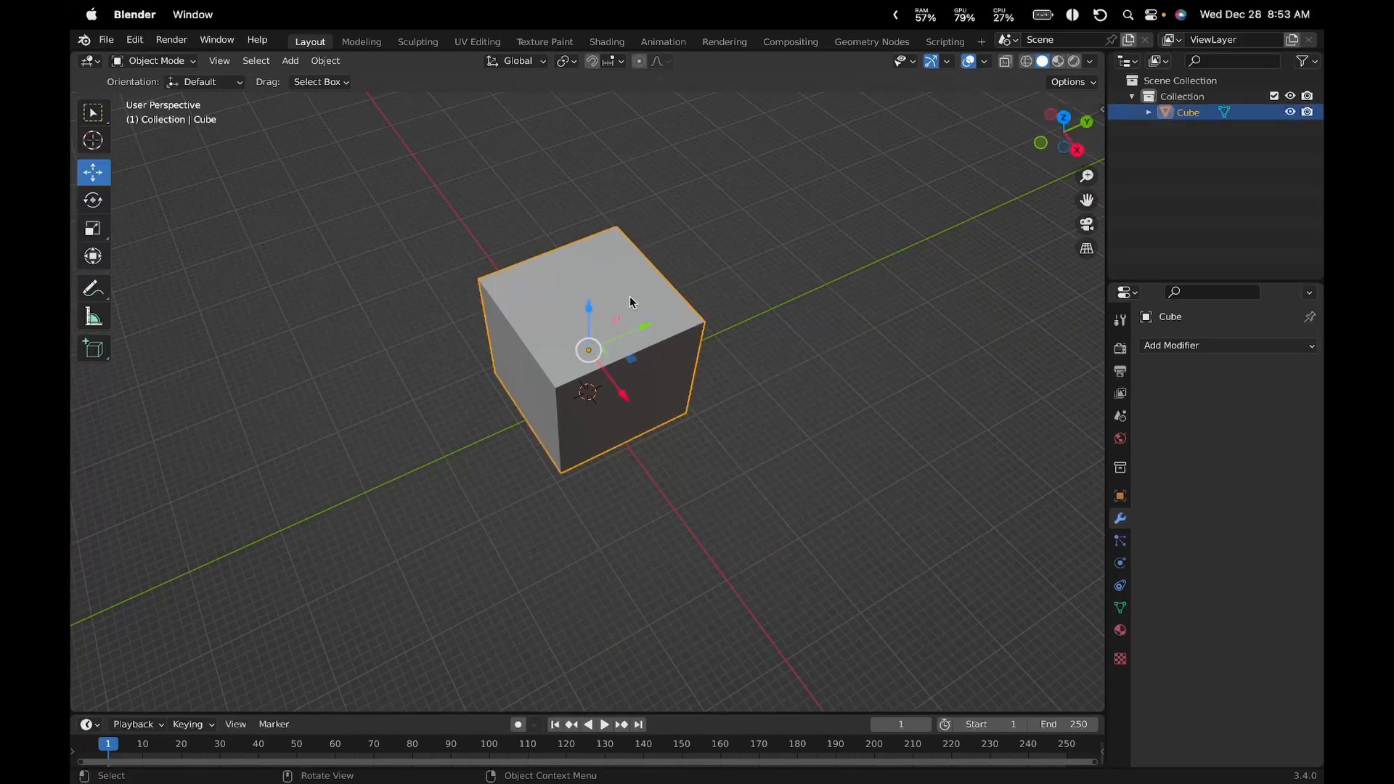
click(1120, 541)
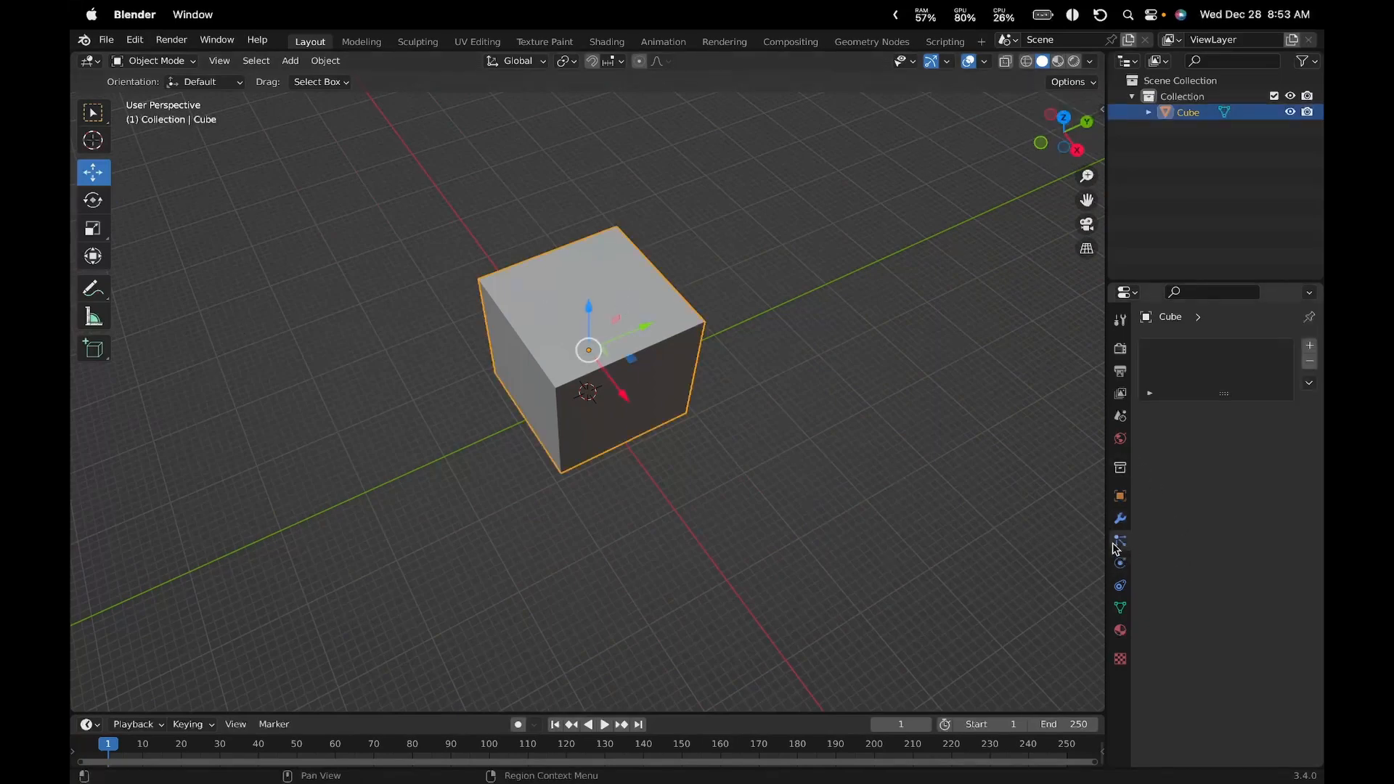
click(1120, 566)
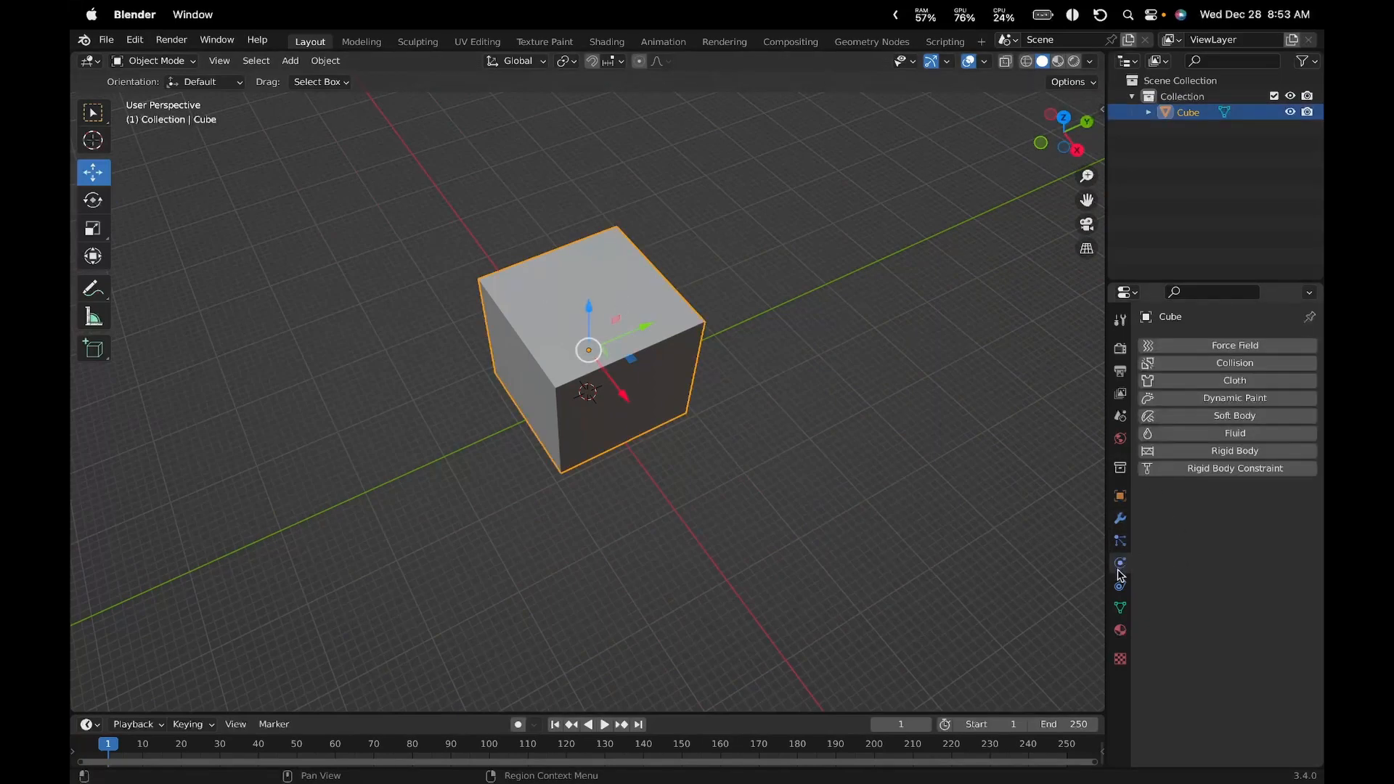
click(1222, 436)
click(1250, 518)
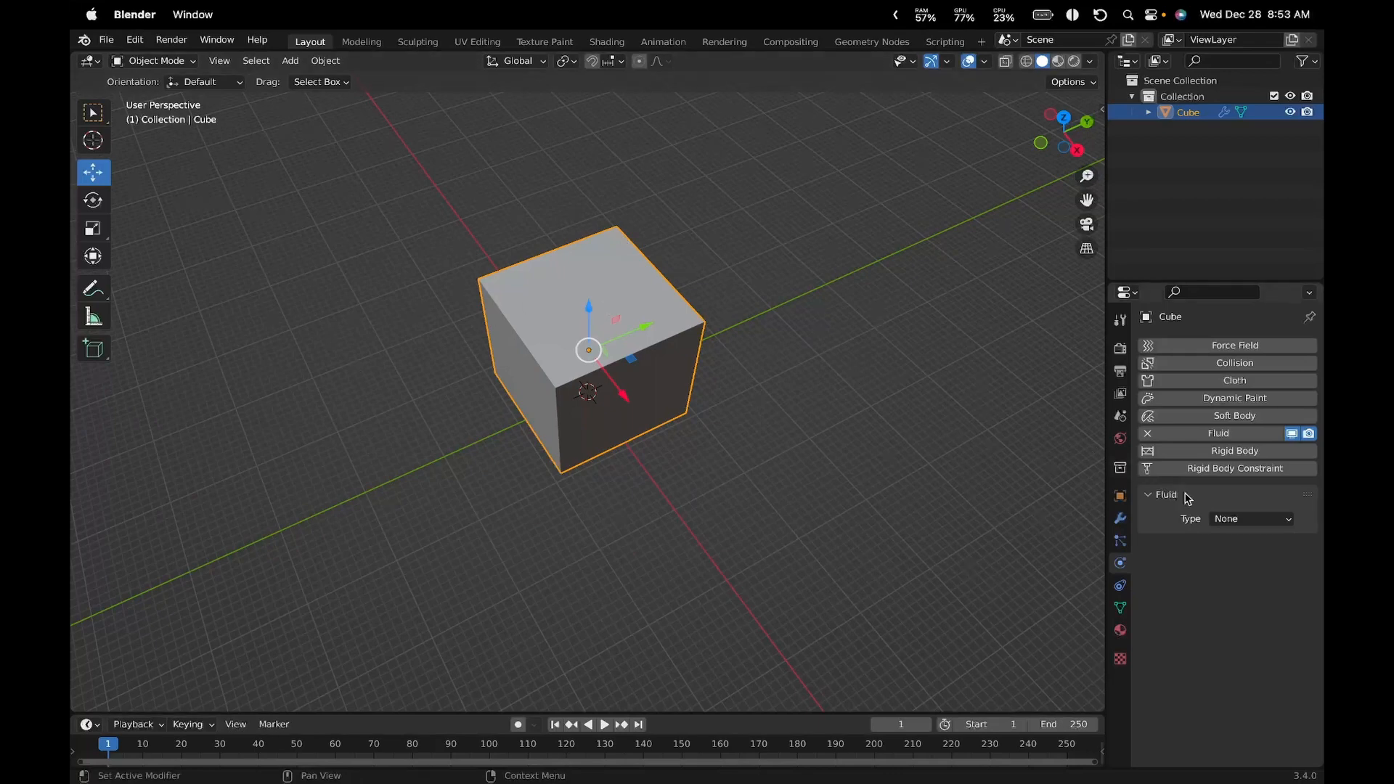
click(1226, 519)
click(1250, 555)
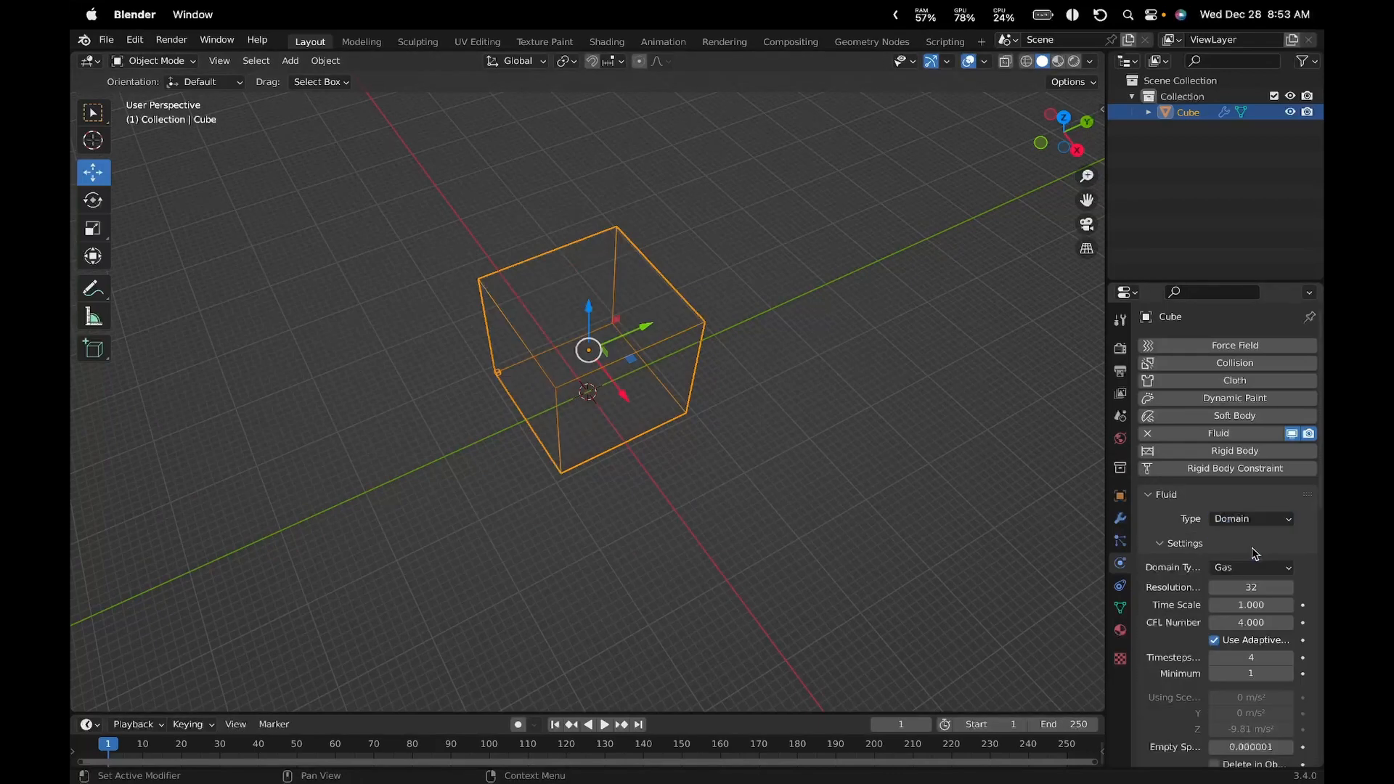
Scale the domain cube up uniformly to enlarge the simulation space
key(s)
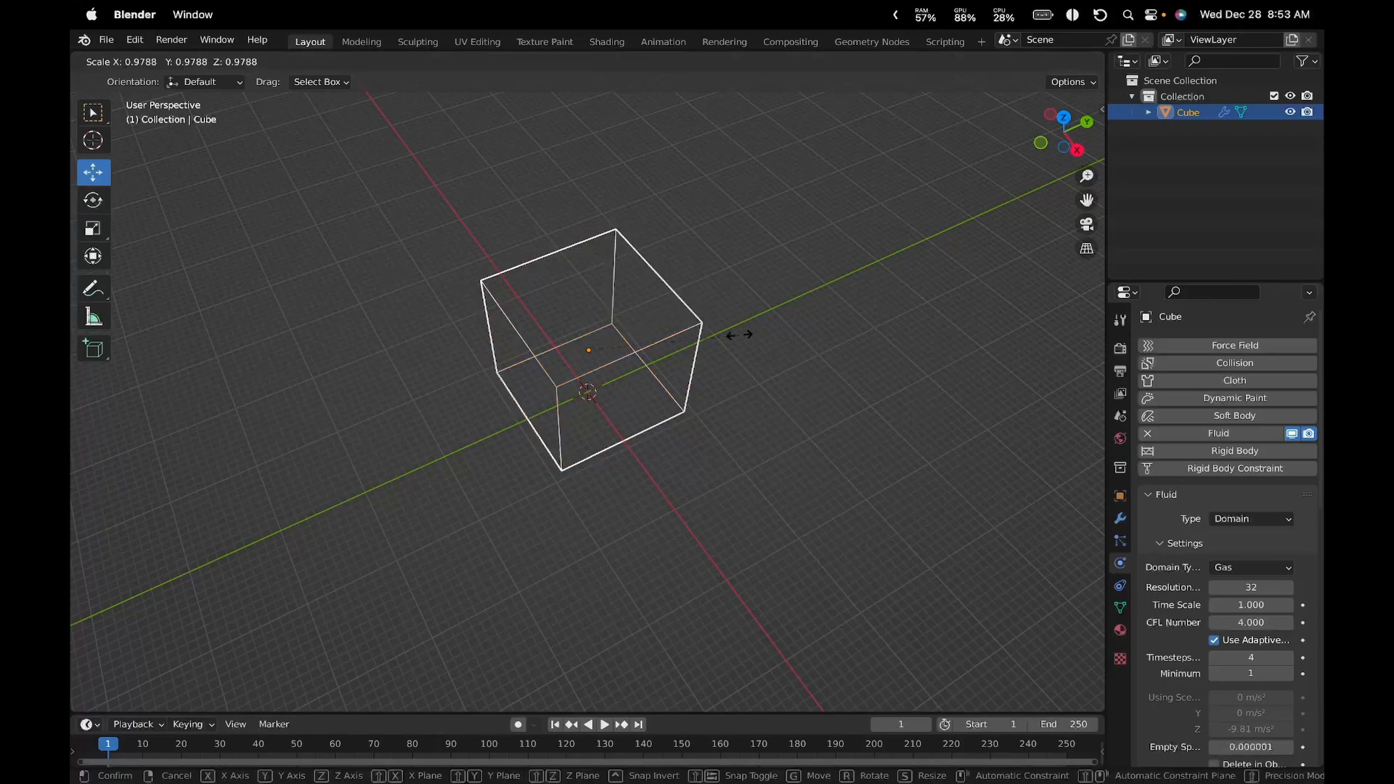
click(828, 240)
middle_drag(980, 281, 879, 336)
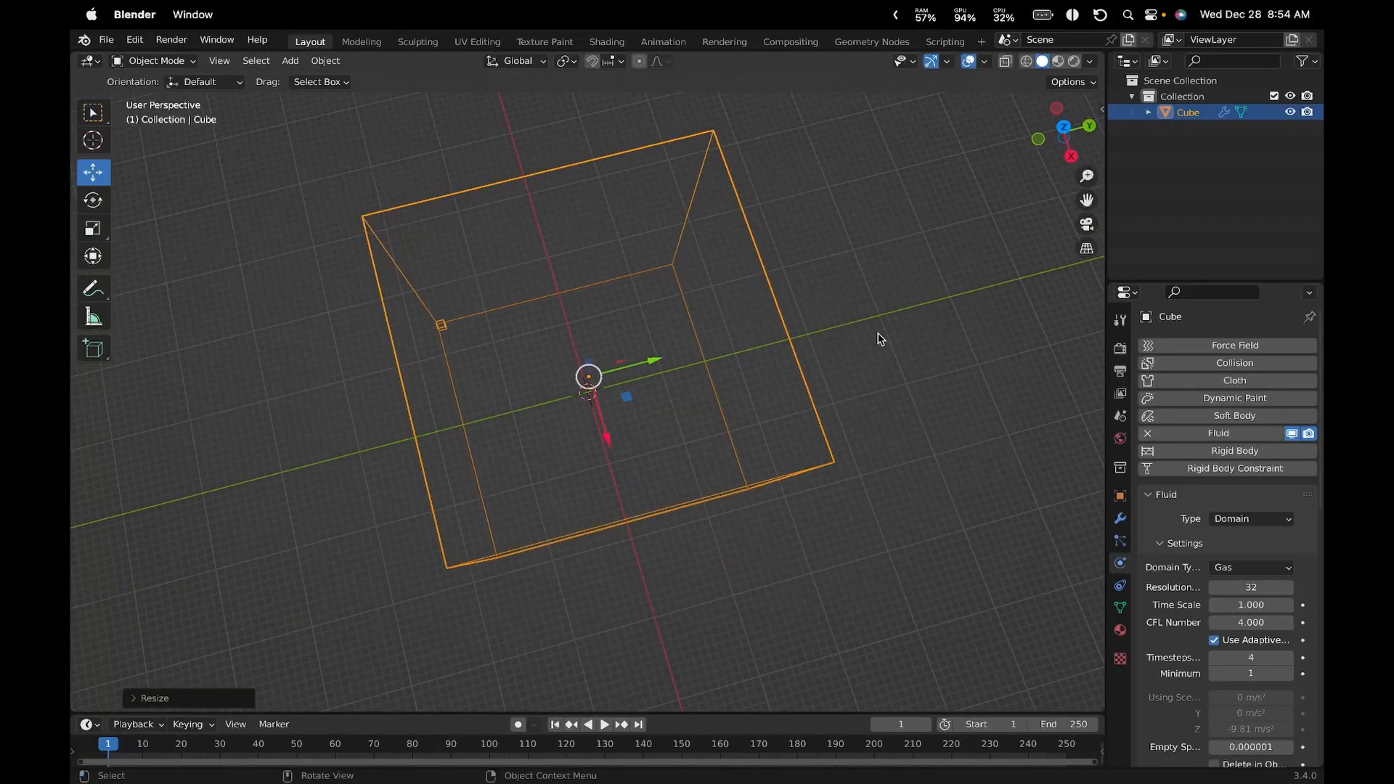
scroll(888, 423, up, 3)
scroll(875, 414, down, 8)
middle_drag(928, 418, 937, 392)
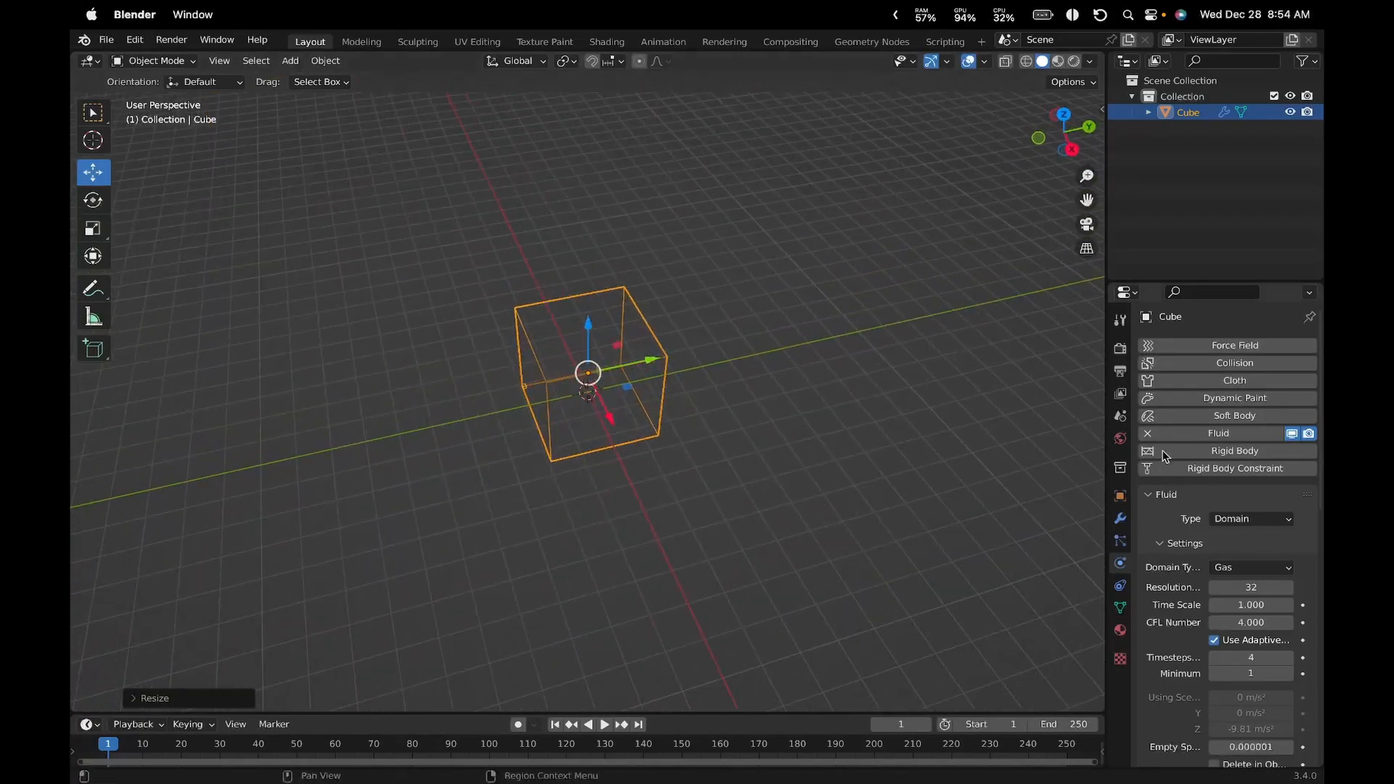
Set the fluid domain type to Liquid
scroll(1167, 501, down, 3)
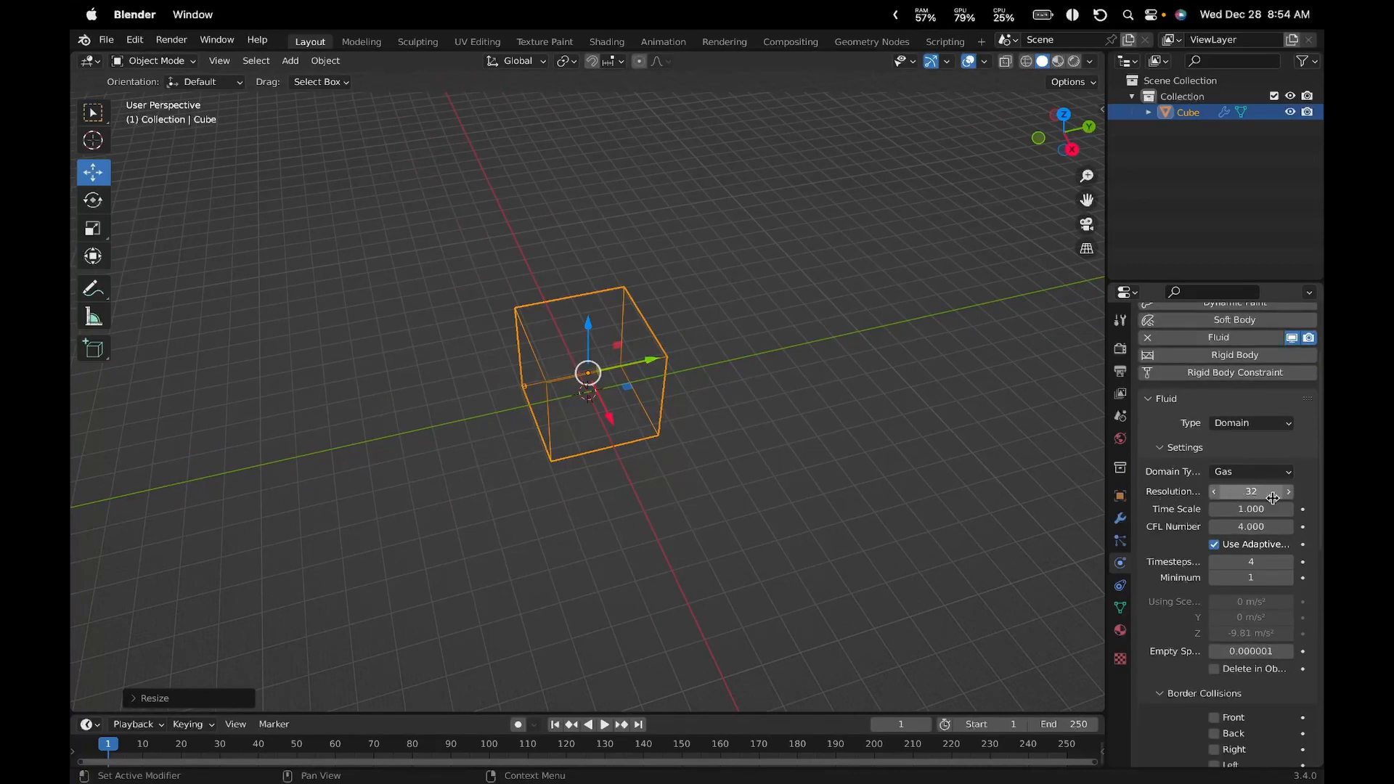
click(1281, 473)
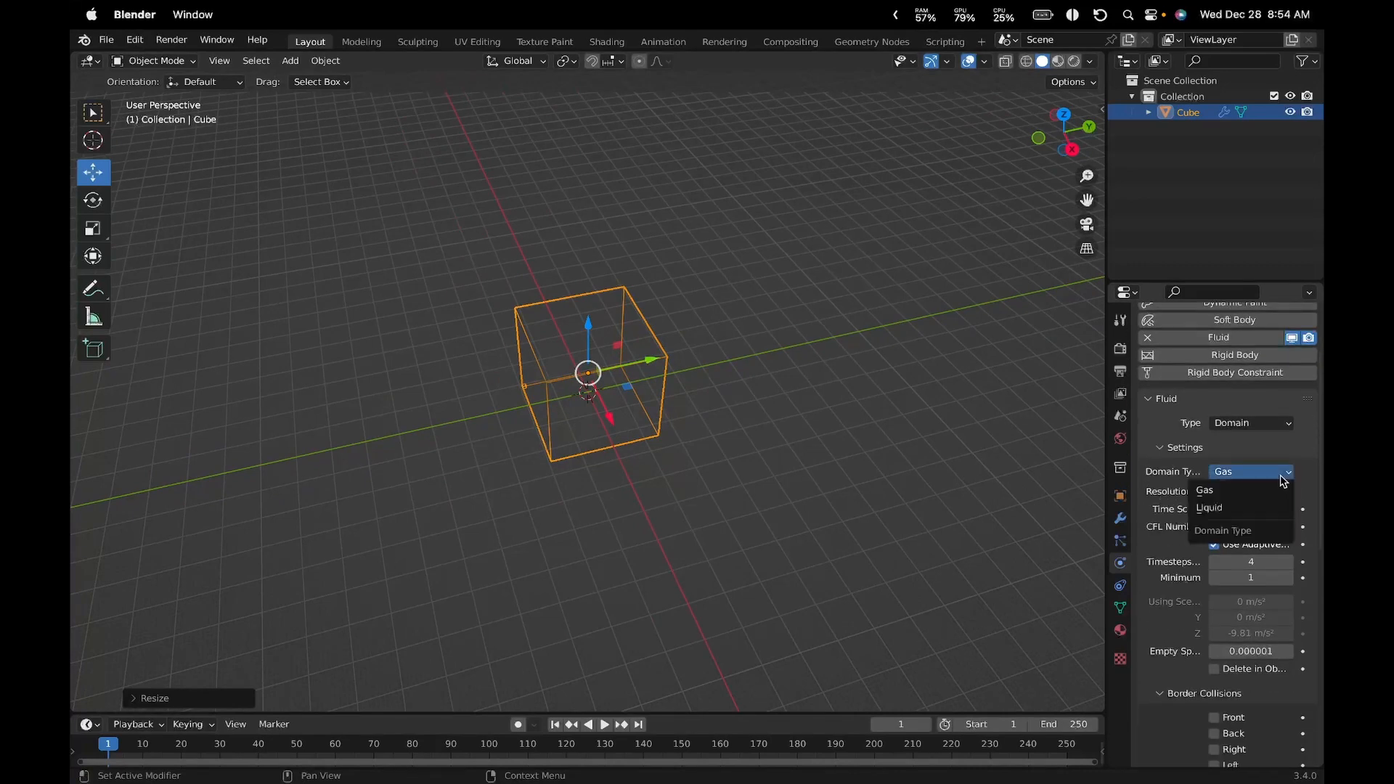
click(1237, 505)
Enable mesh generation for the liquid domain and expand the Mesh settings
scroll(1248, 472, down, 2)
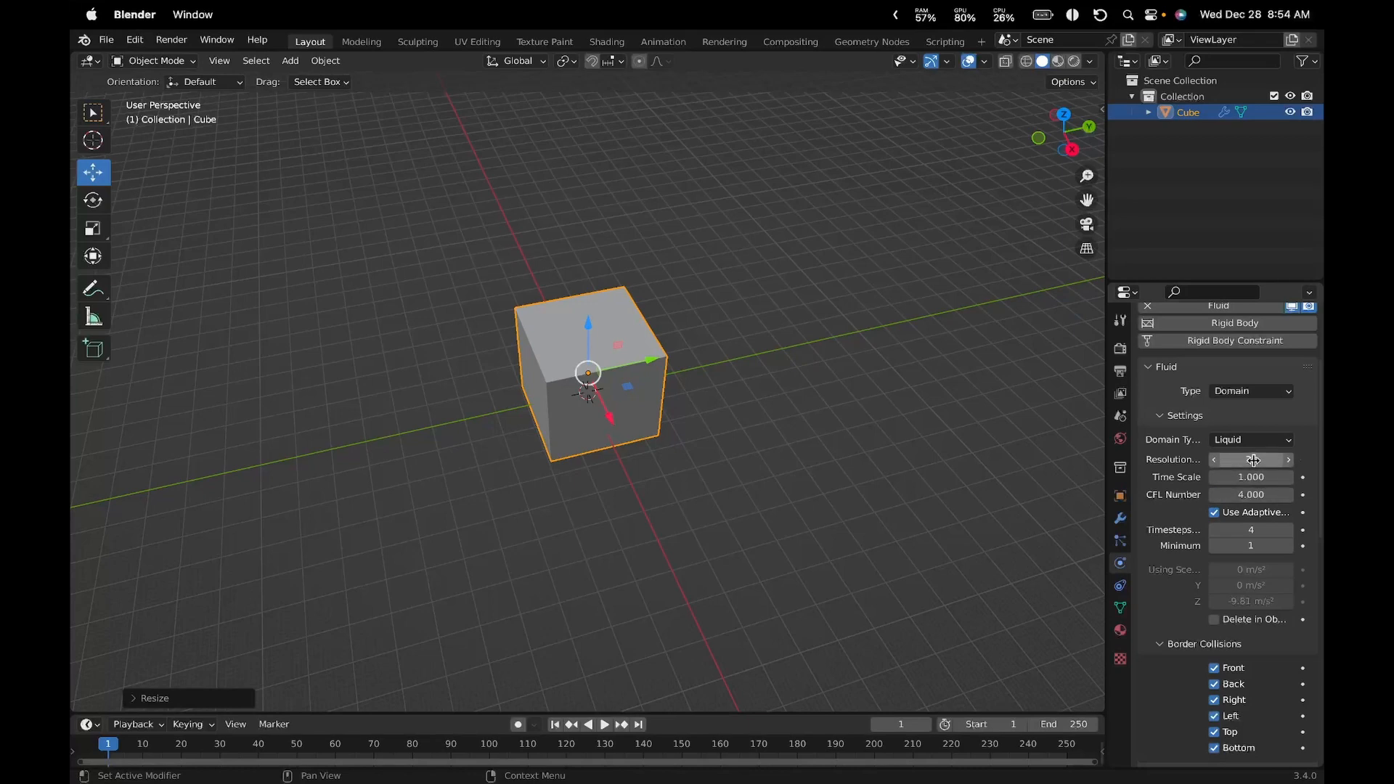
scroll(1168, 515, down, 2)
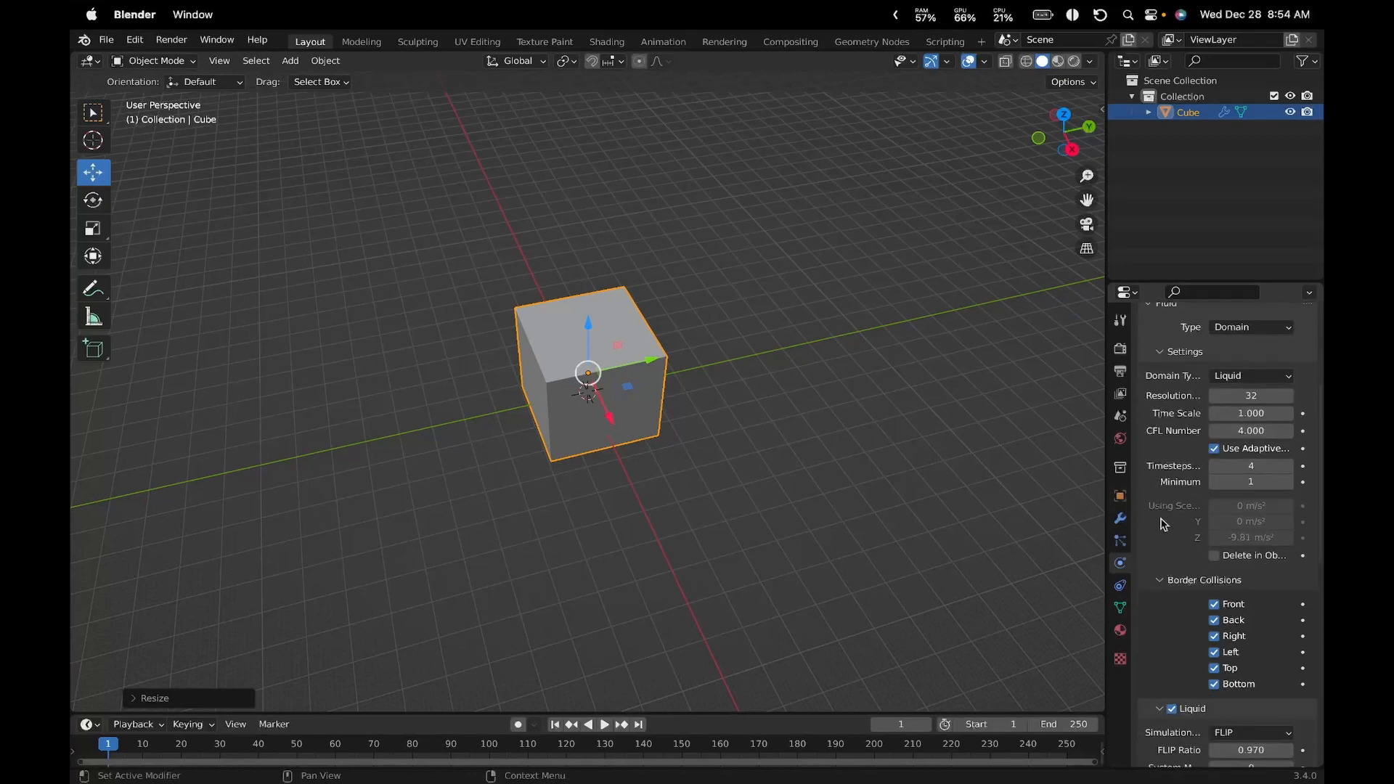
scroll(1165, 519, down, 6)
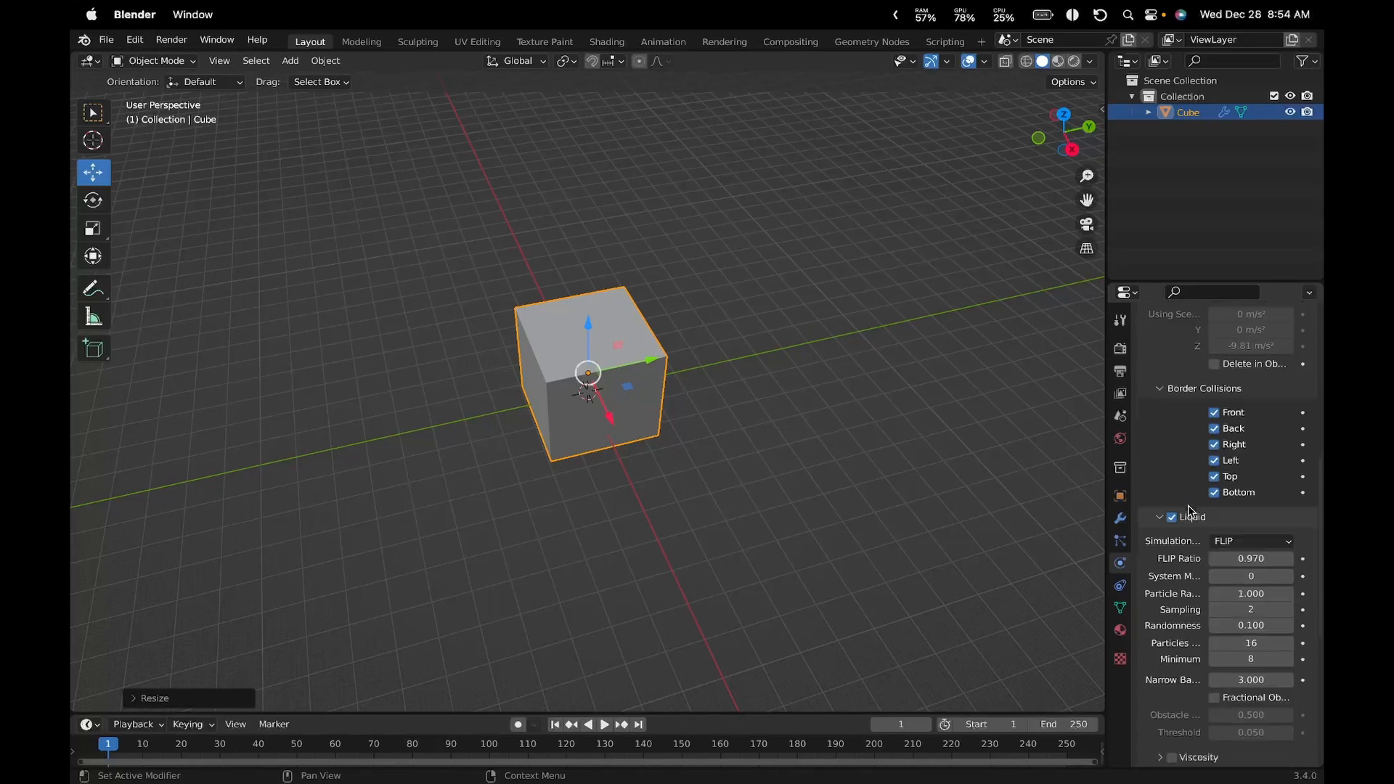
scroll(1190, 443, down, 5)
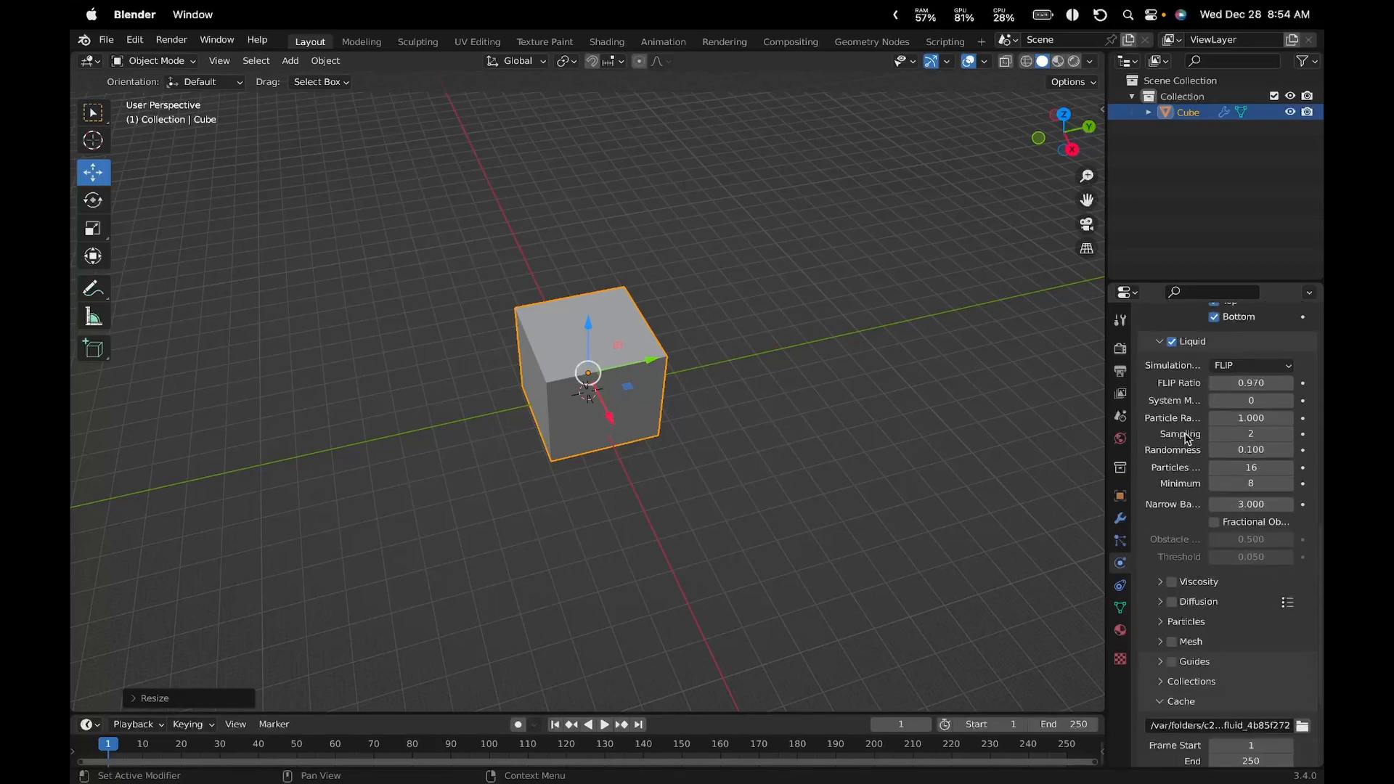
scroll(1177, 436, down, 3)
scroll(1176, 450, up, 2)
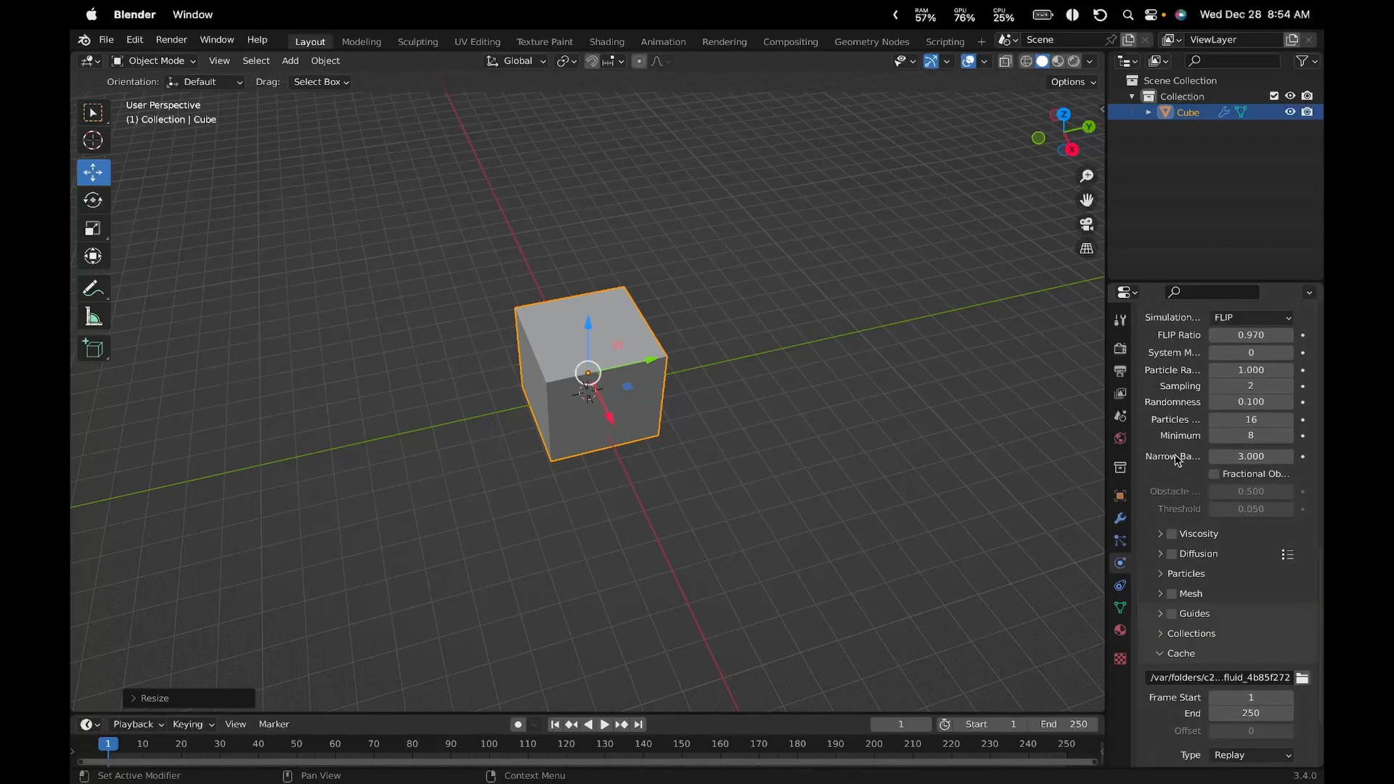
scroll(1174, 447, down, 4)
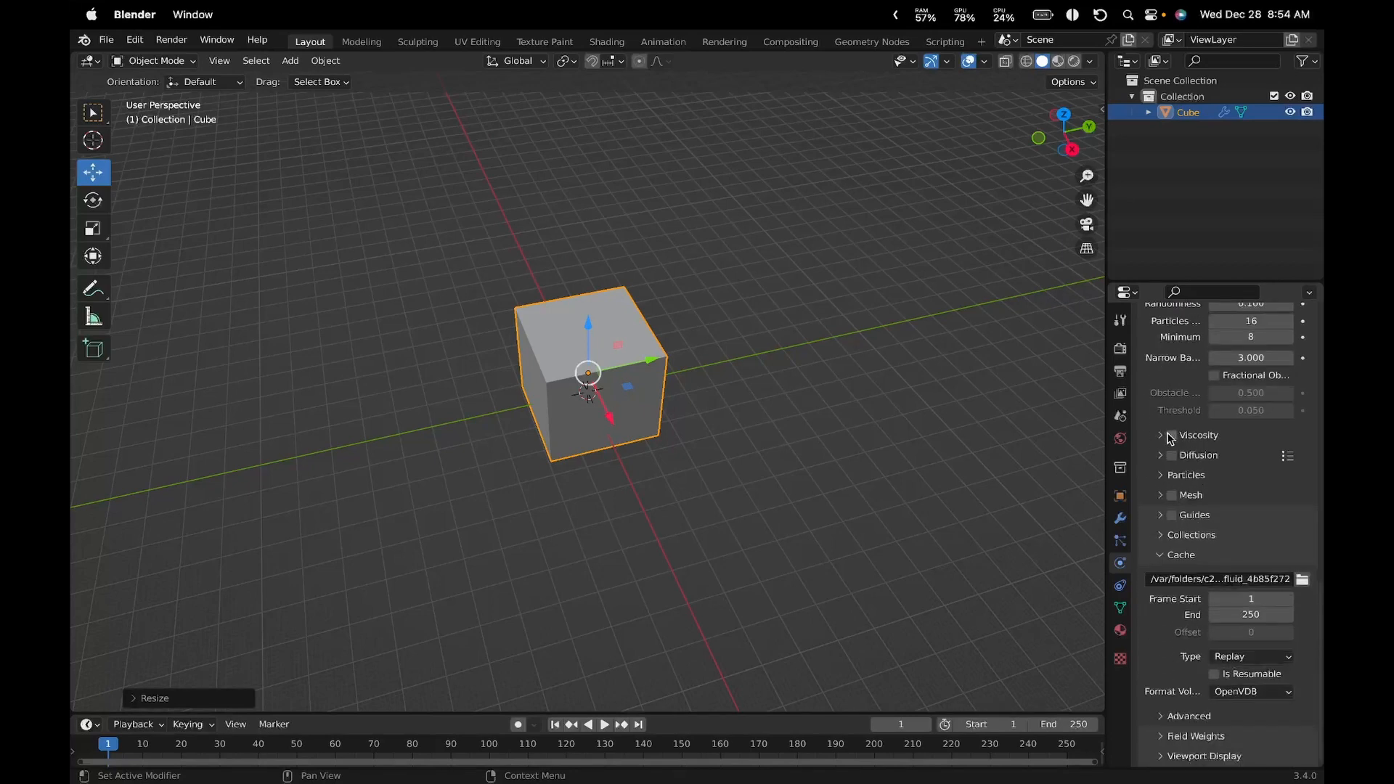
click(1160, 497)
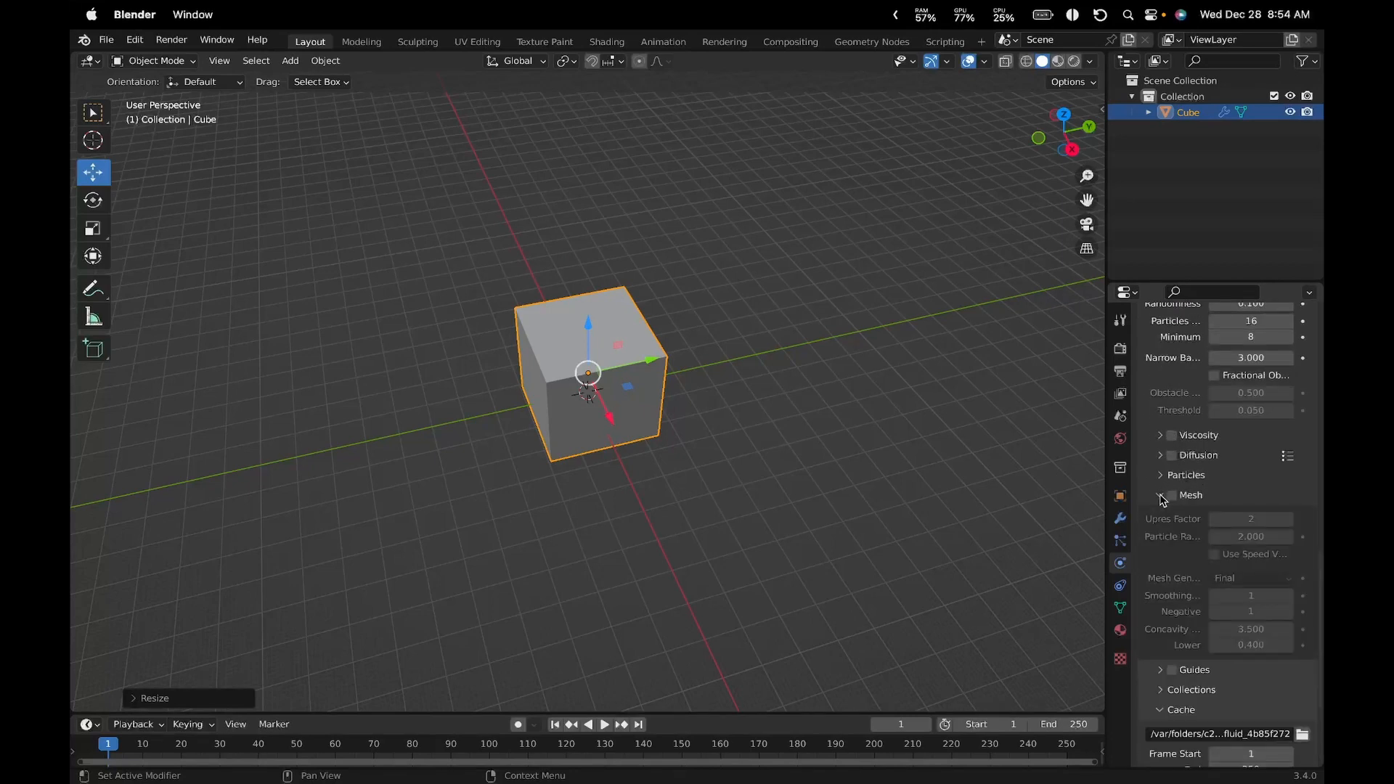
click(1183, 498)
click(1173, 496)
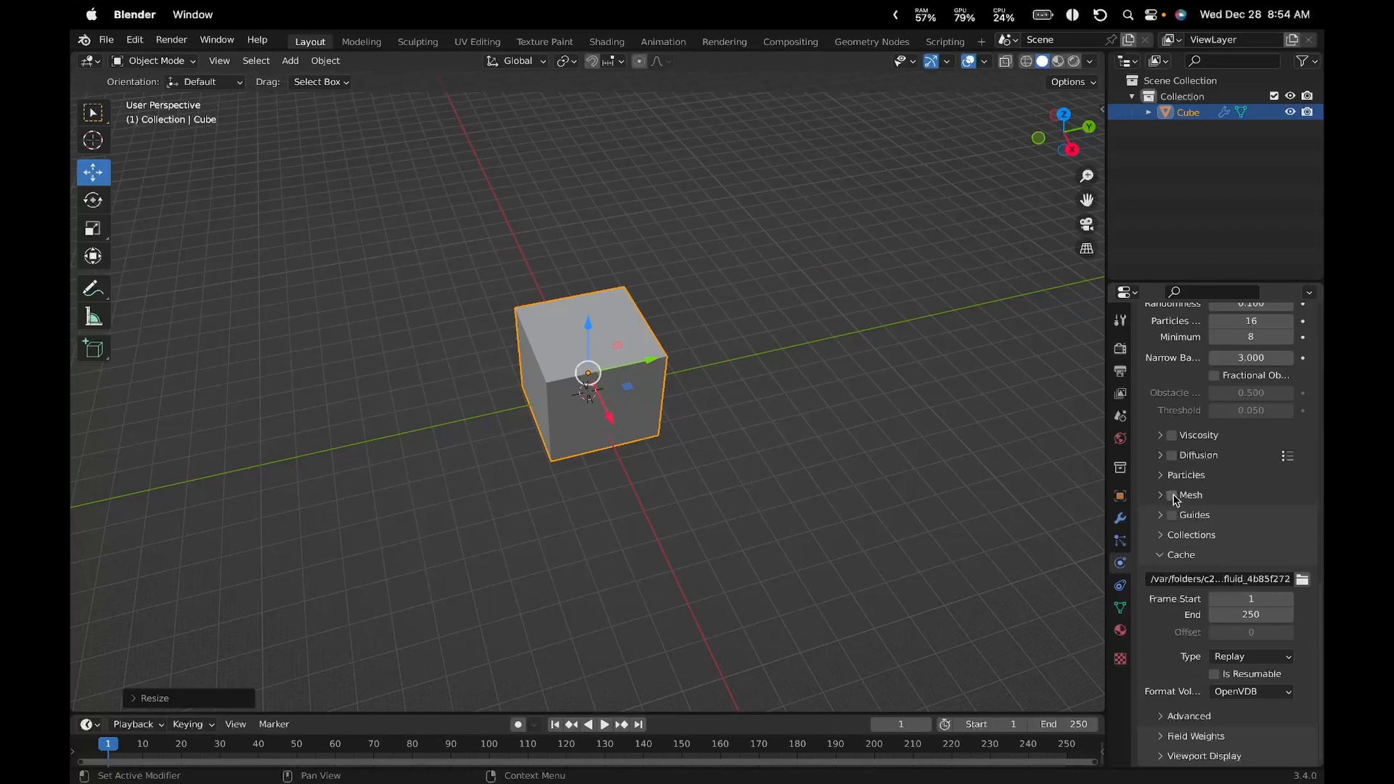
click(1161, 495)
Create a new folder named eerere in Documents and set it as the domain's cache location
scroll(741, 391, down, 4)
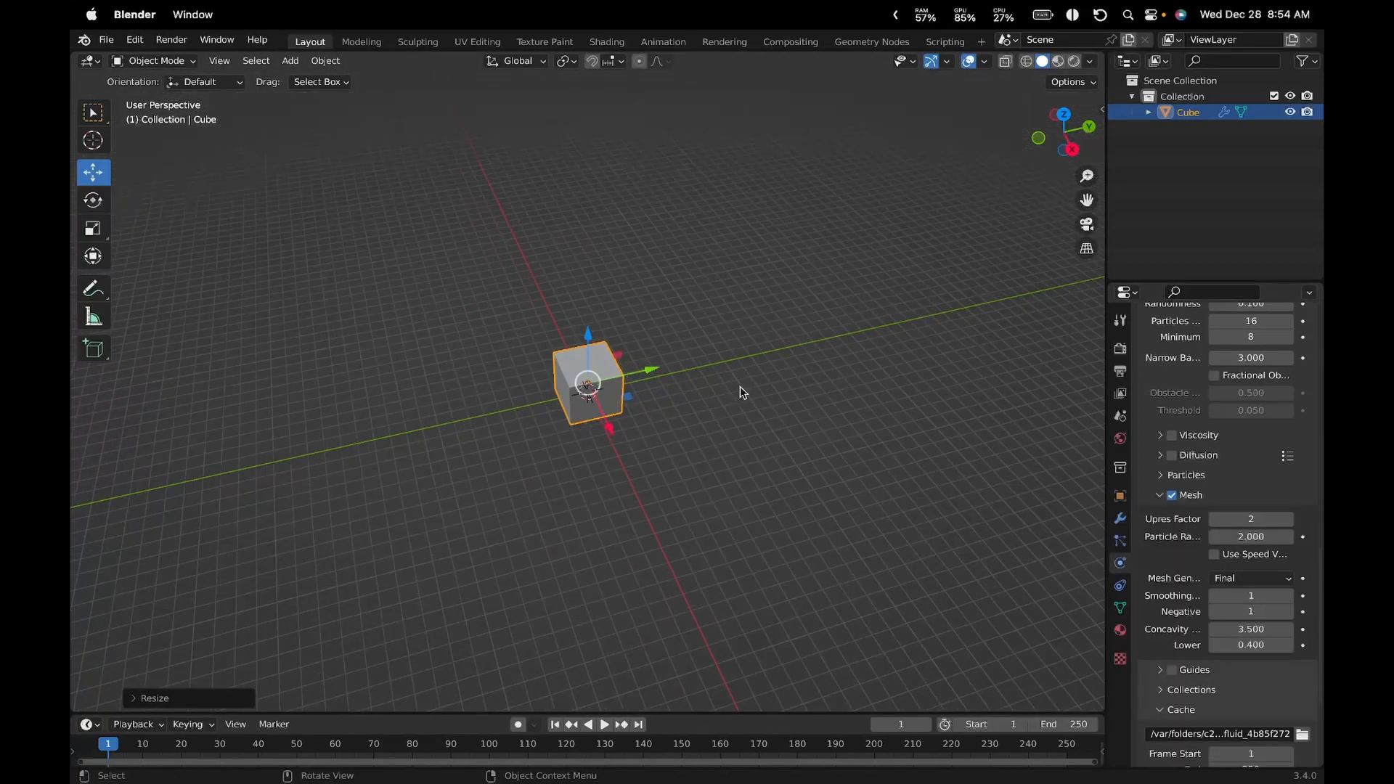
scroll(740, 394, up, 7)
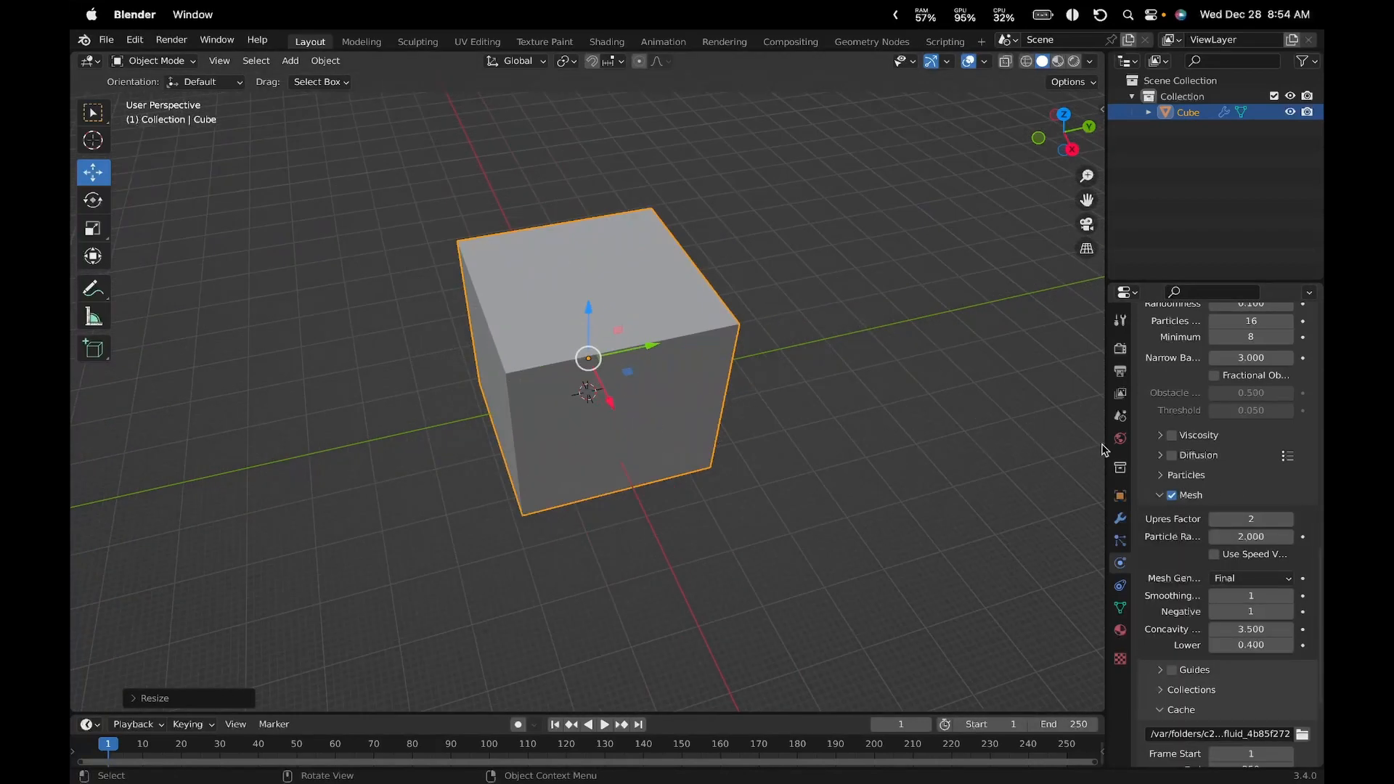
scroll(1159, 559, down, 2)
scroll(1159, 559, down, 5)
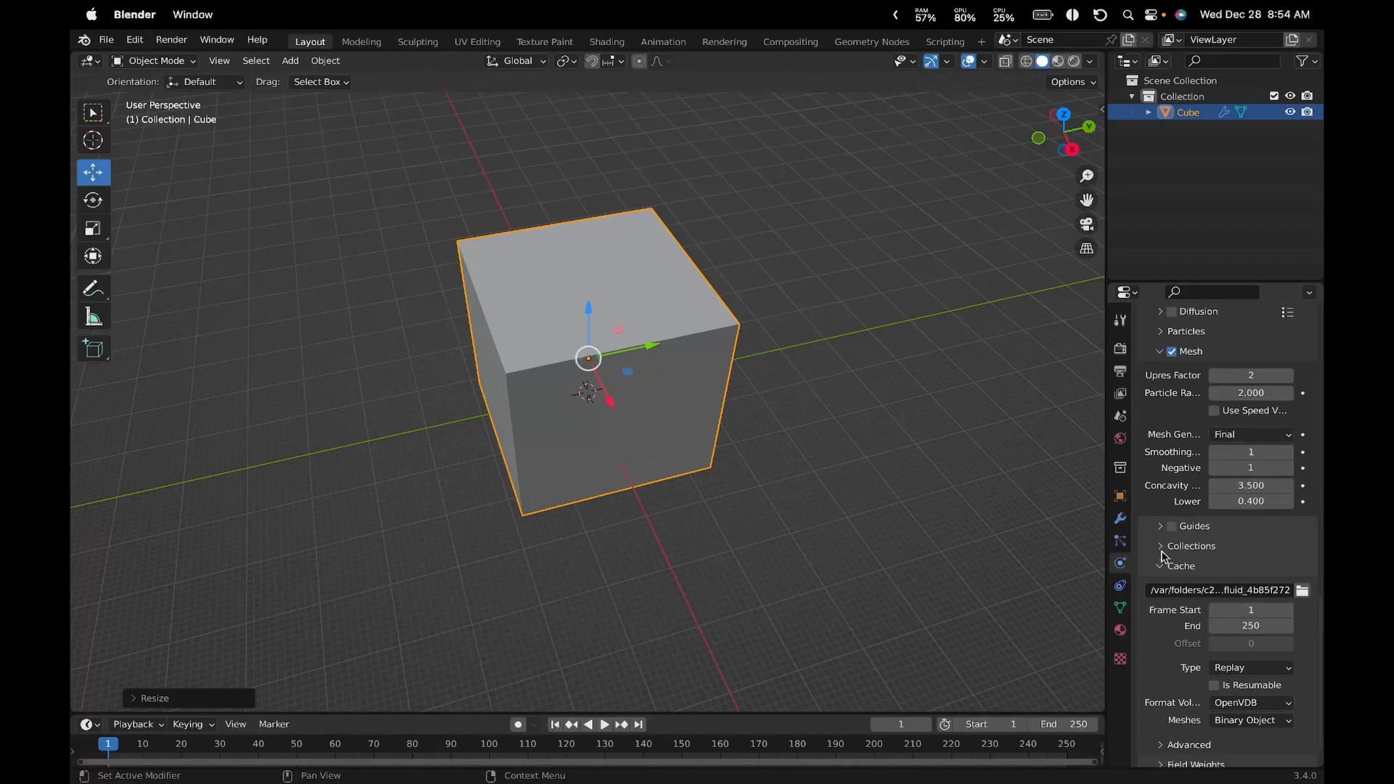
click(1301, 562)
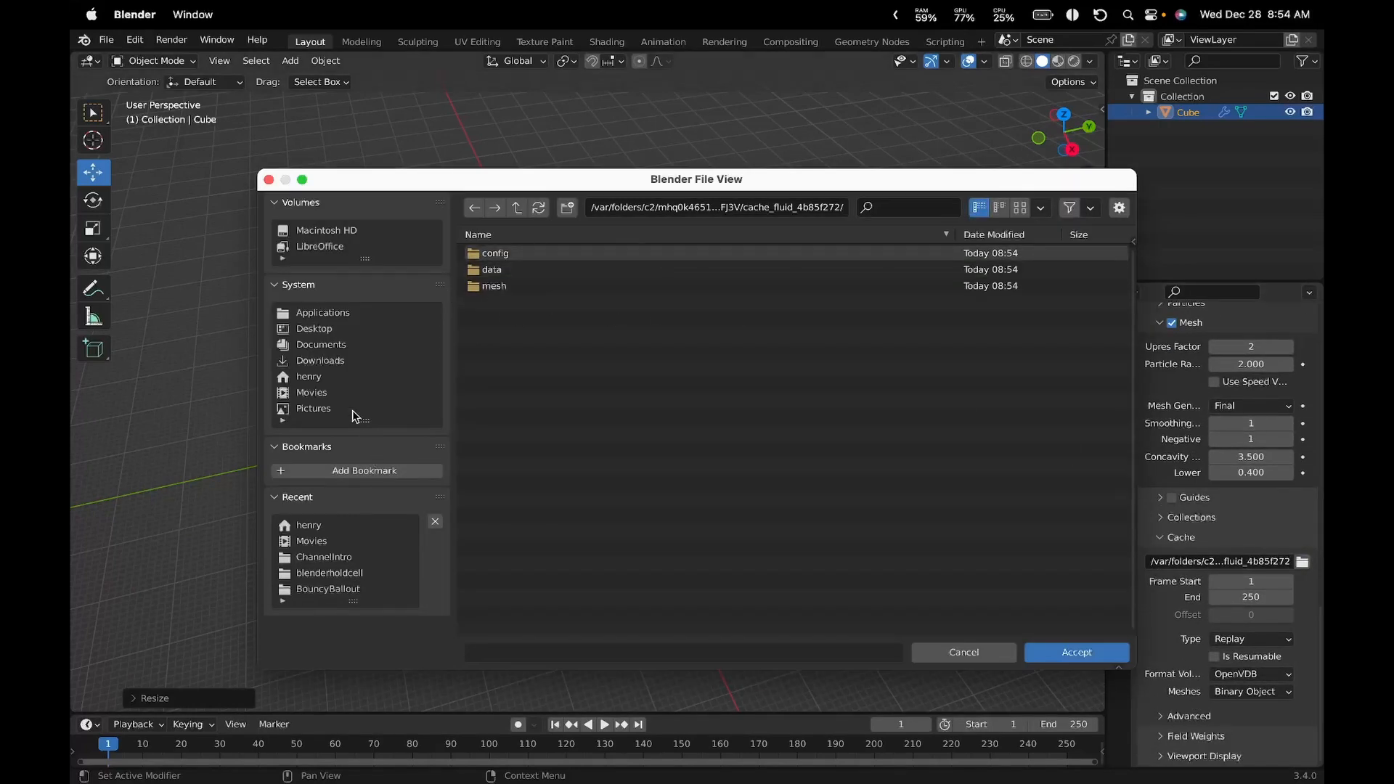
click(313, 345)
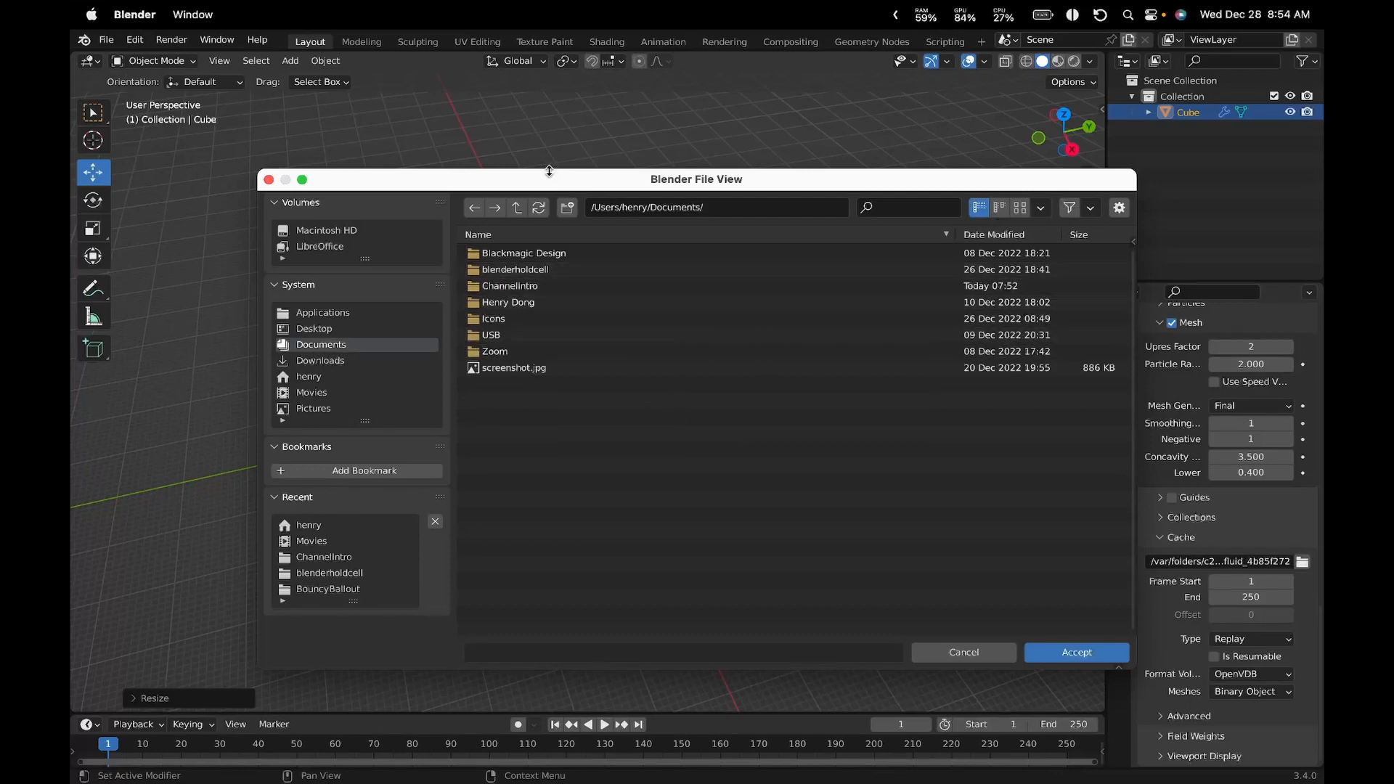
click(567, 208)
text(e)
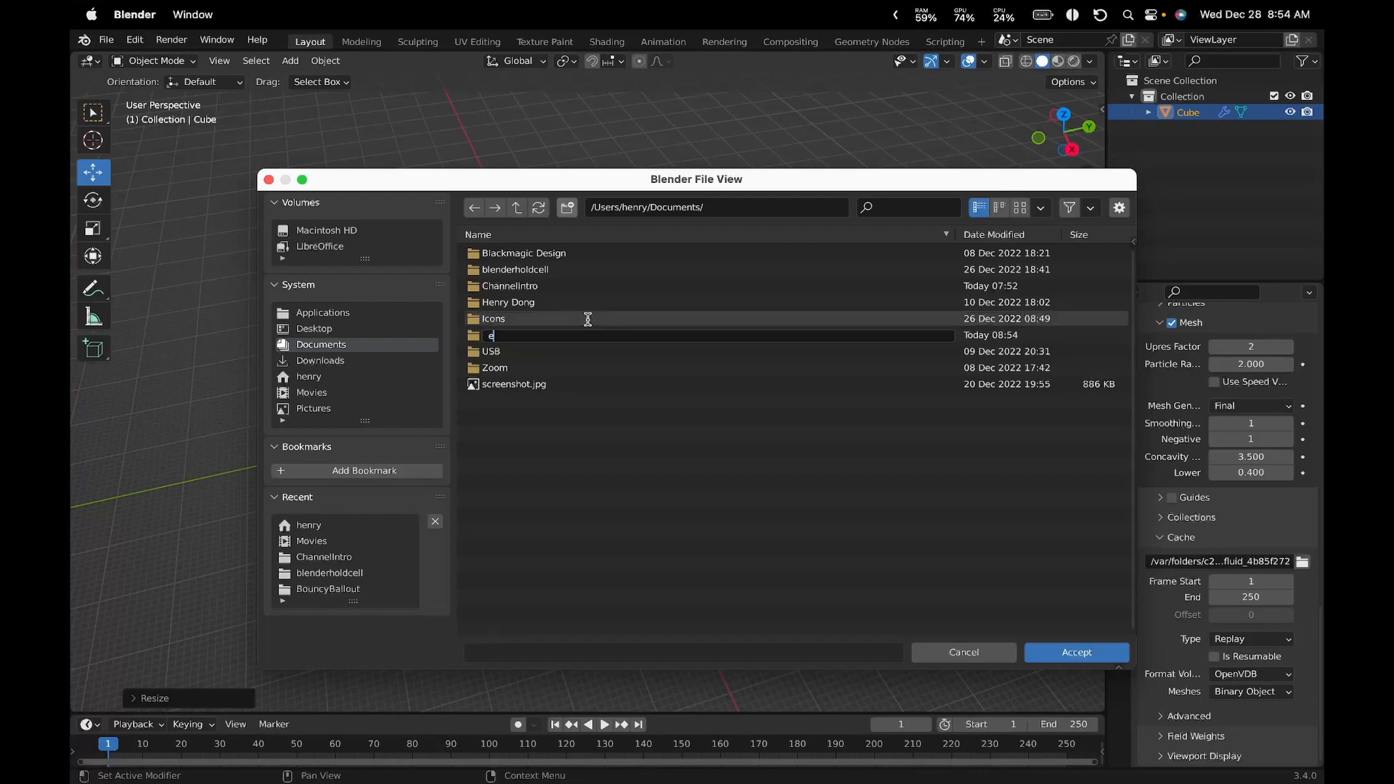
text(erere)
key(Return)
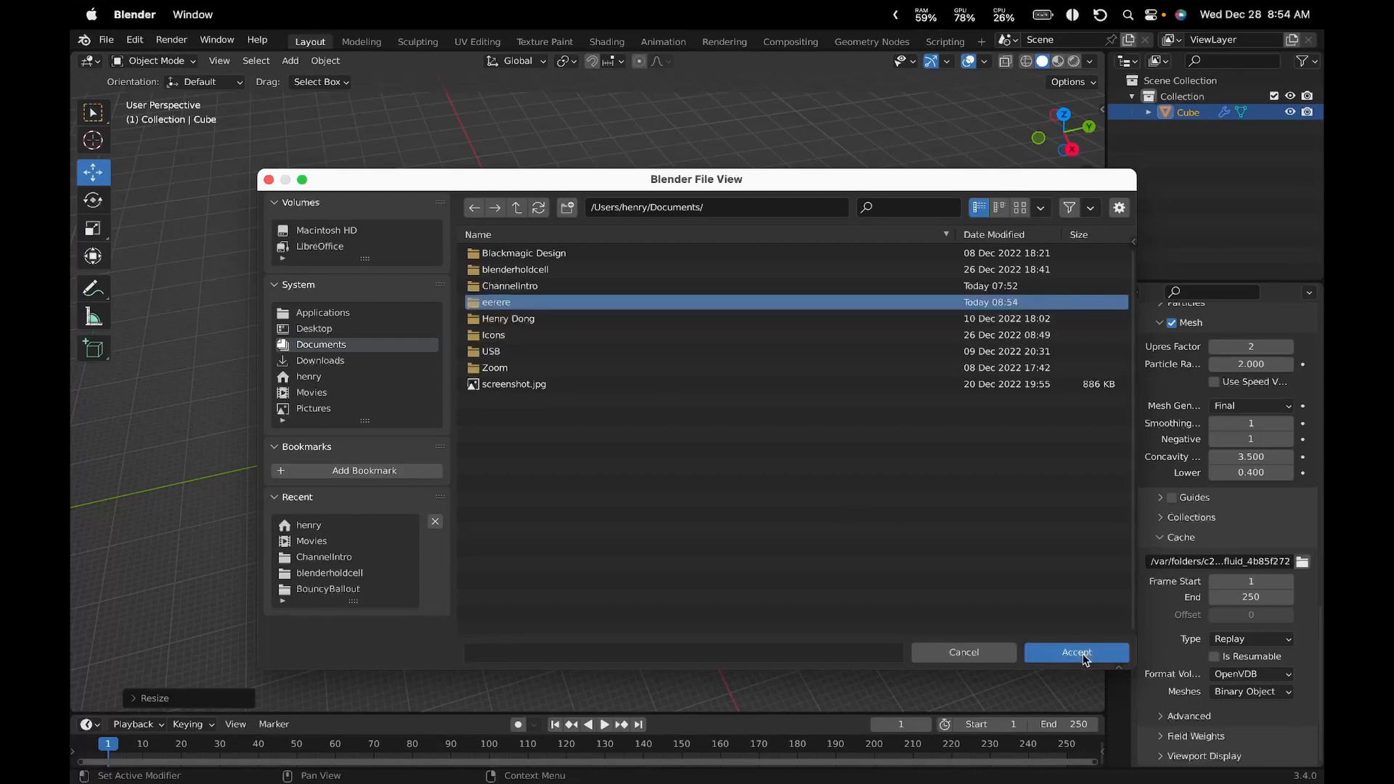
click(1074, 651)
click(1076, 651)
Set the domain's cache type to All
scroll(629, 396, down, 7)
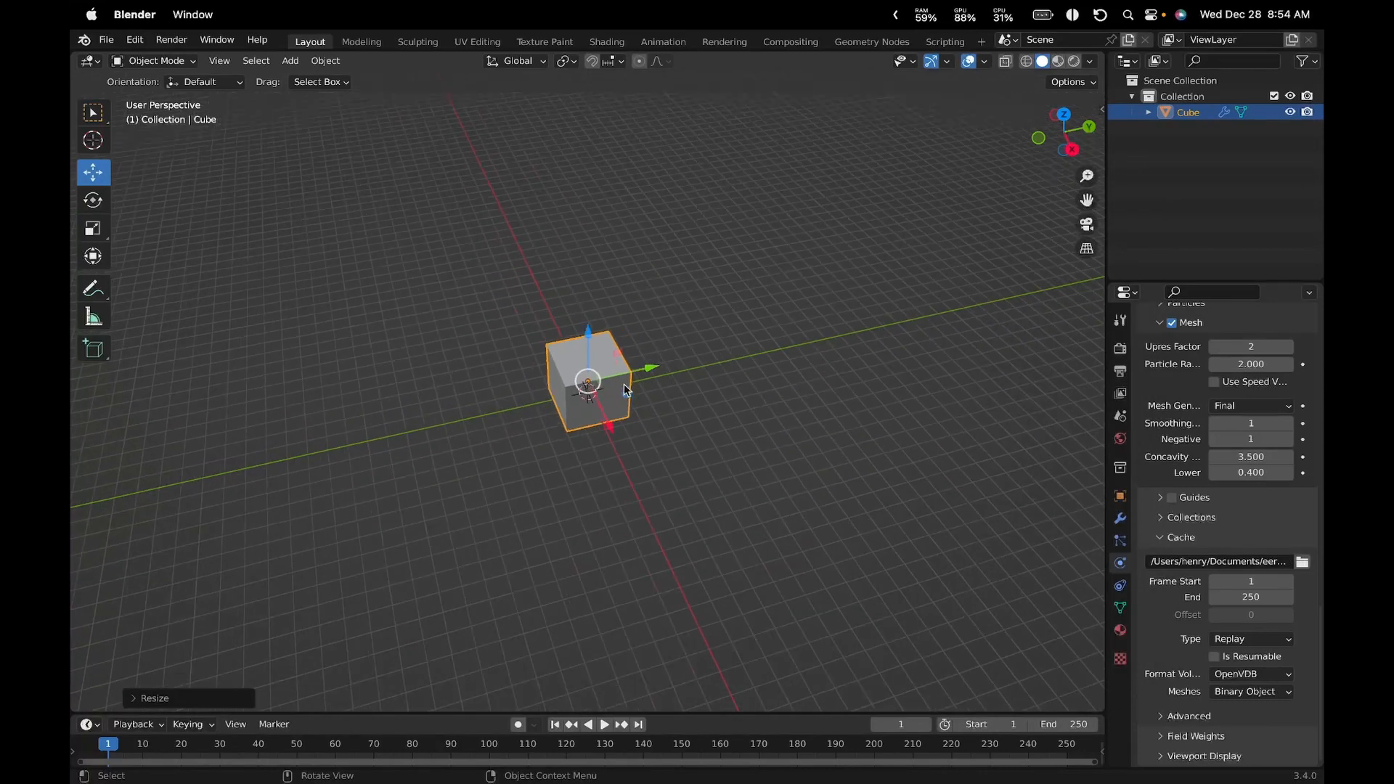
scroll(637, 408, up, 8)
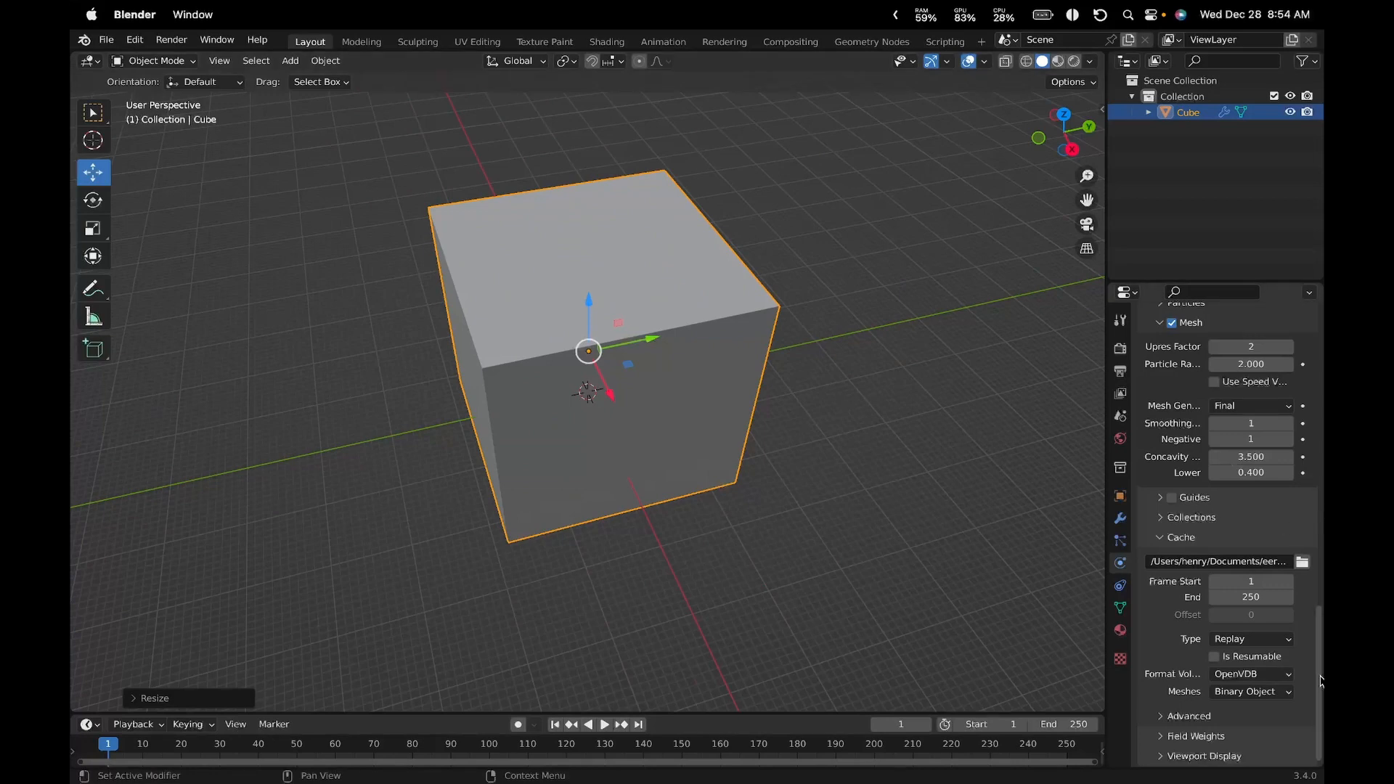
click(1263, 641)
click(1253, 639)
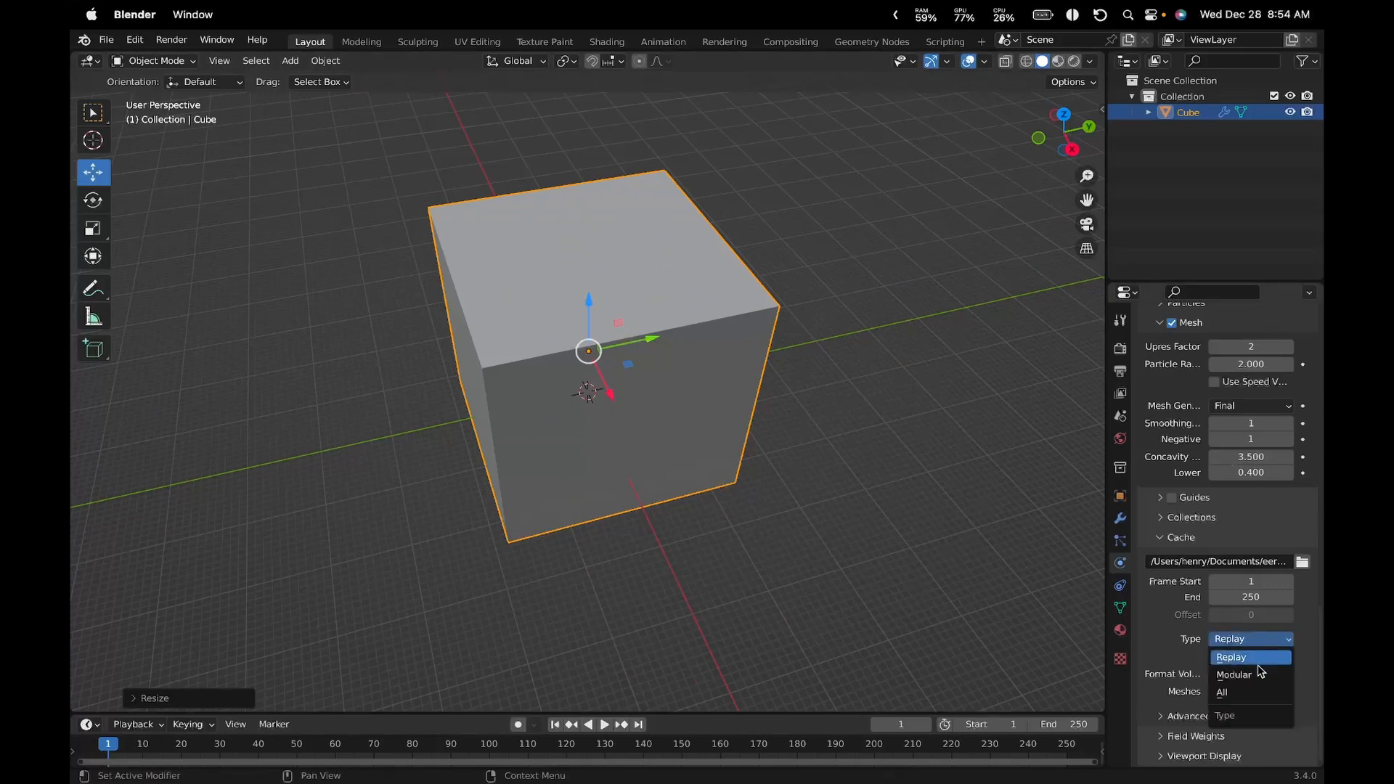
click(1257, 690)
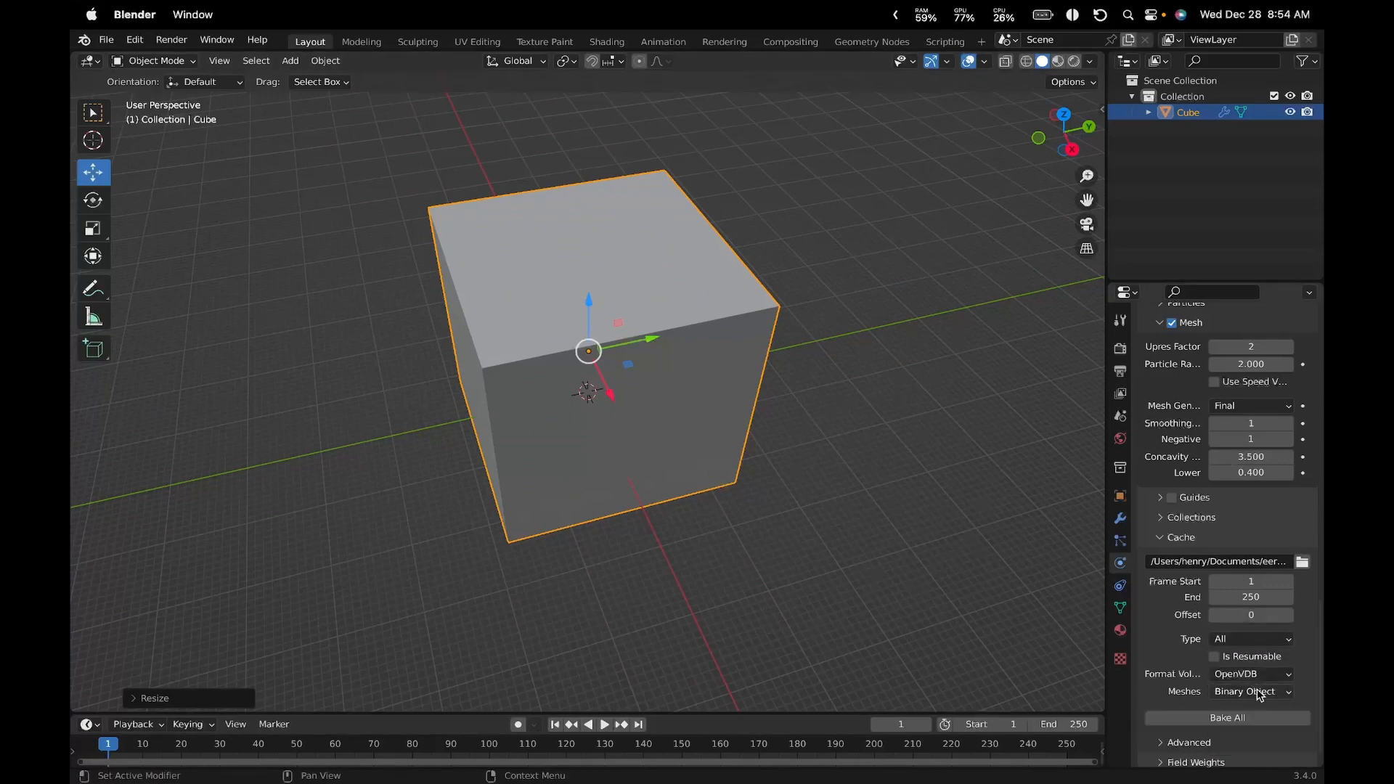
Switch the viewport to wireframe shading to see inside the domain cube
scroll(1142, 716, down, 1)
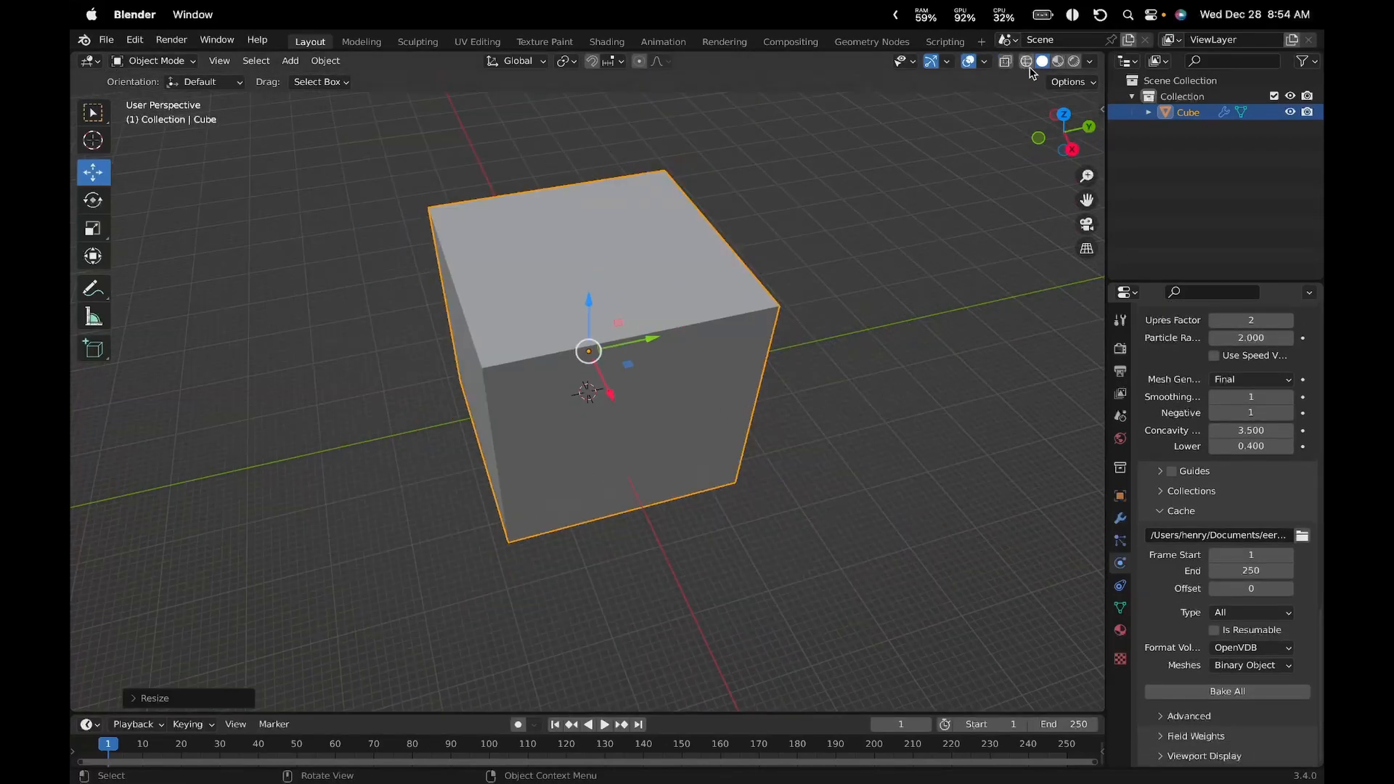
click(1026, 61)
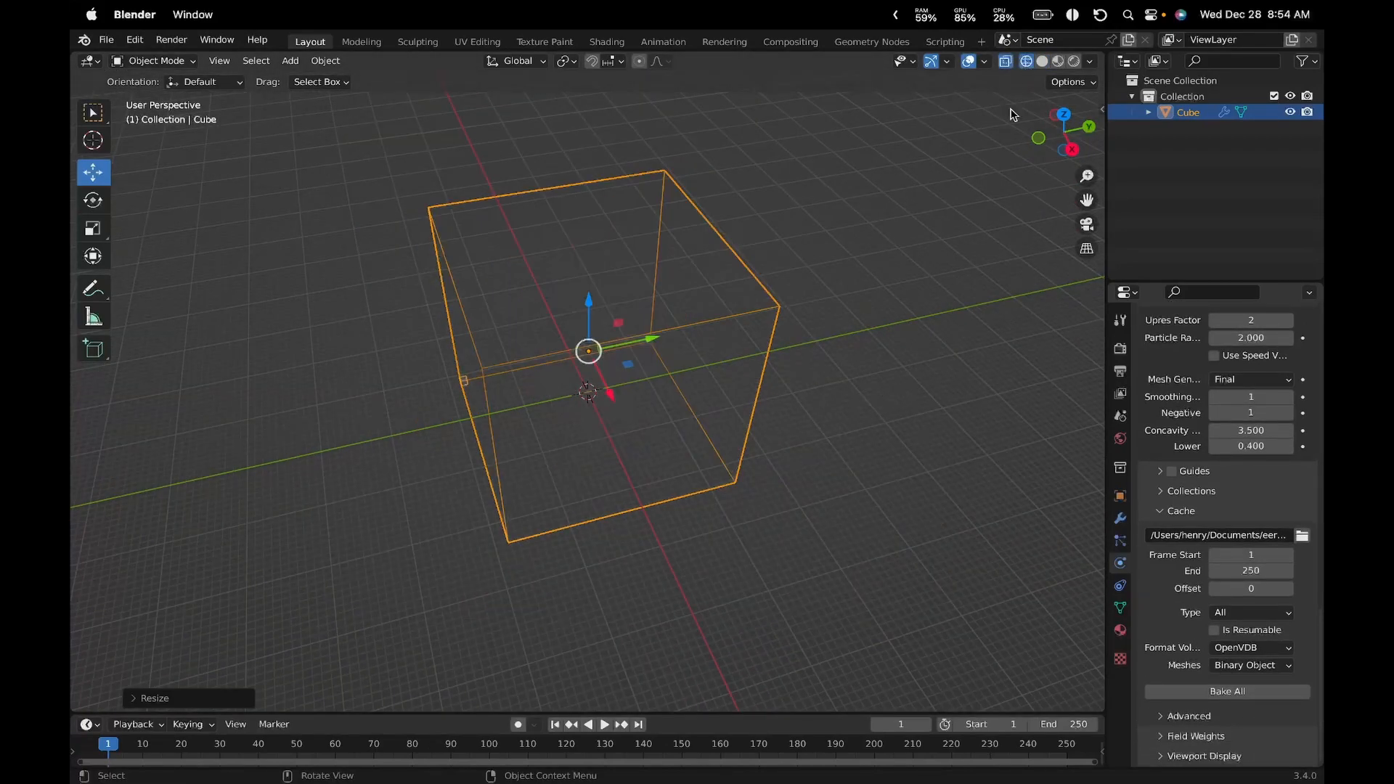
mouse_move(826, 440)
middle_down()
mouse_move(712, 429)
mouse_move(803, 529)
mouse_move(708, 361)
mouse_move(650, 346)
mouse_move(704, 409)
mouse_move(681, 364)
mouse_move(769, 439)
mouse_move(758, 448)
middle_up()
scroll(756, 450, up, 3)
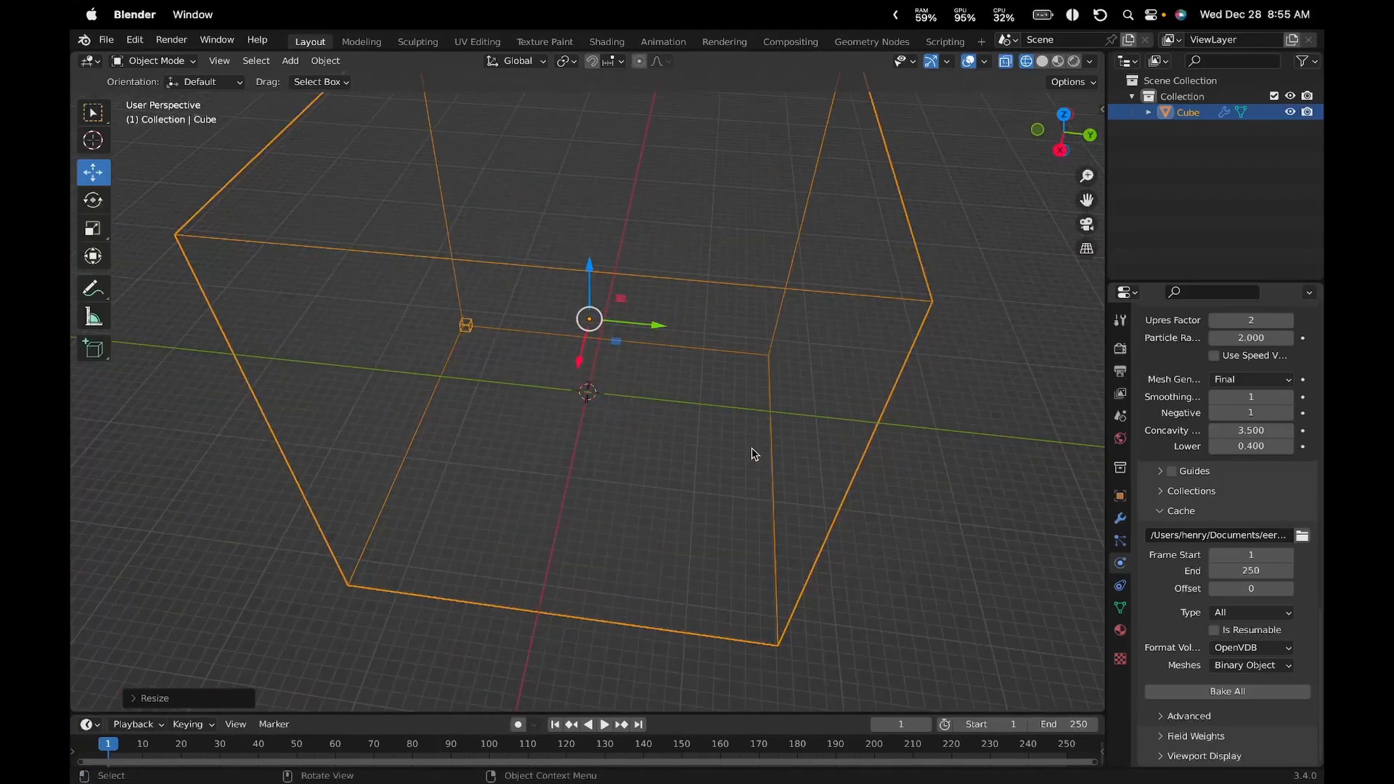
Add a UV sphere and raise it along the Z axis to the upper part of the domain cube
key(shift+a)
mouse_move(562, 456)
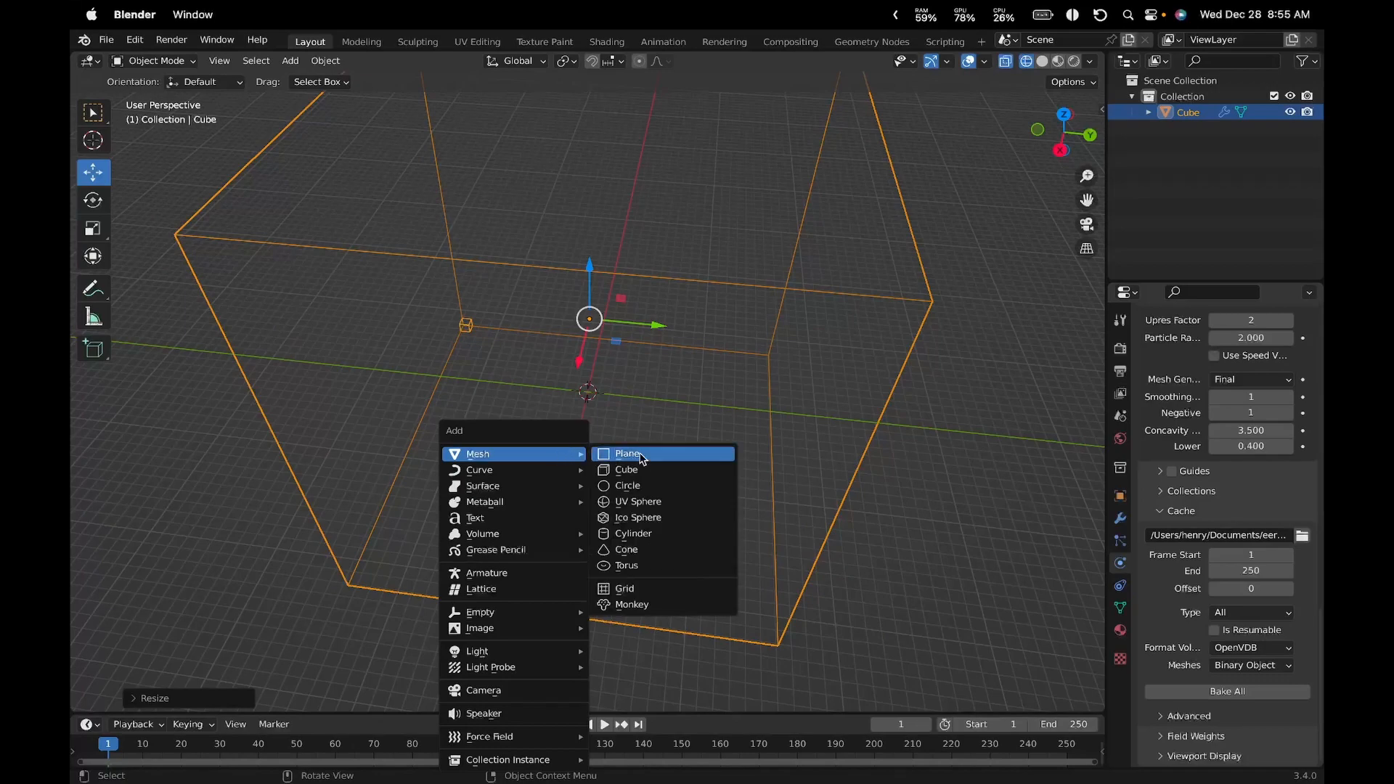
click(638, 501)
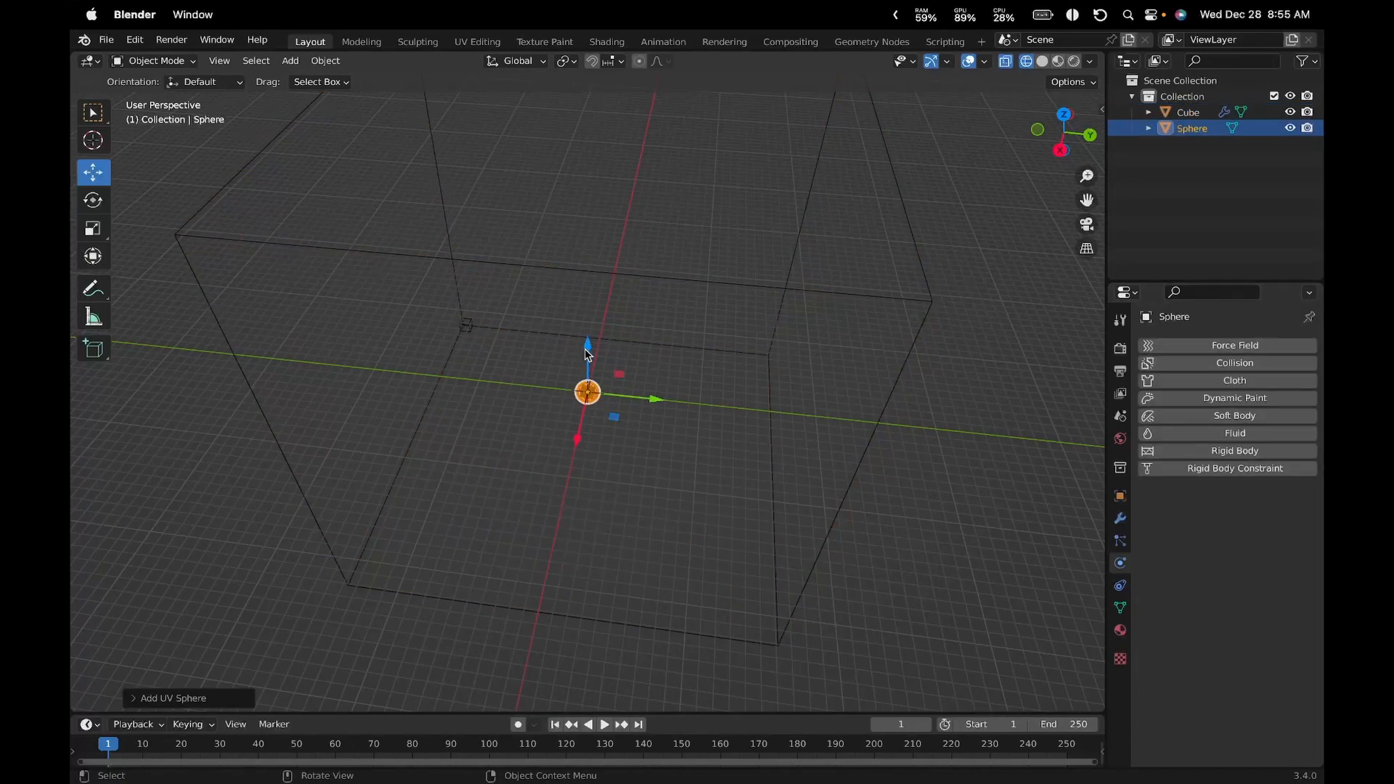
drag(588, 354, 588, 149)
Scale the sphere up uniformly by about 2.4
middle_drag(908, 411, 764, 392)
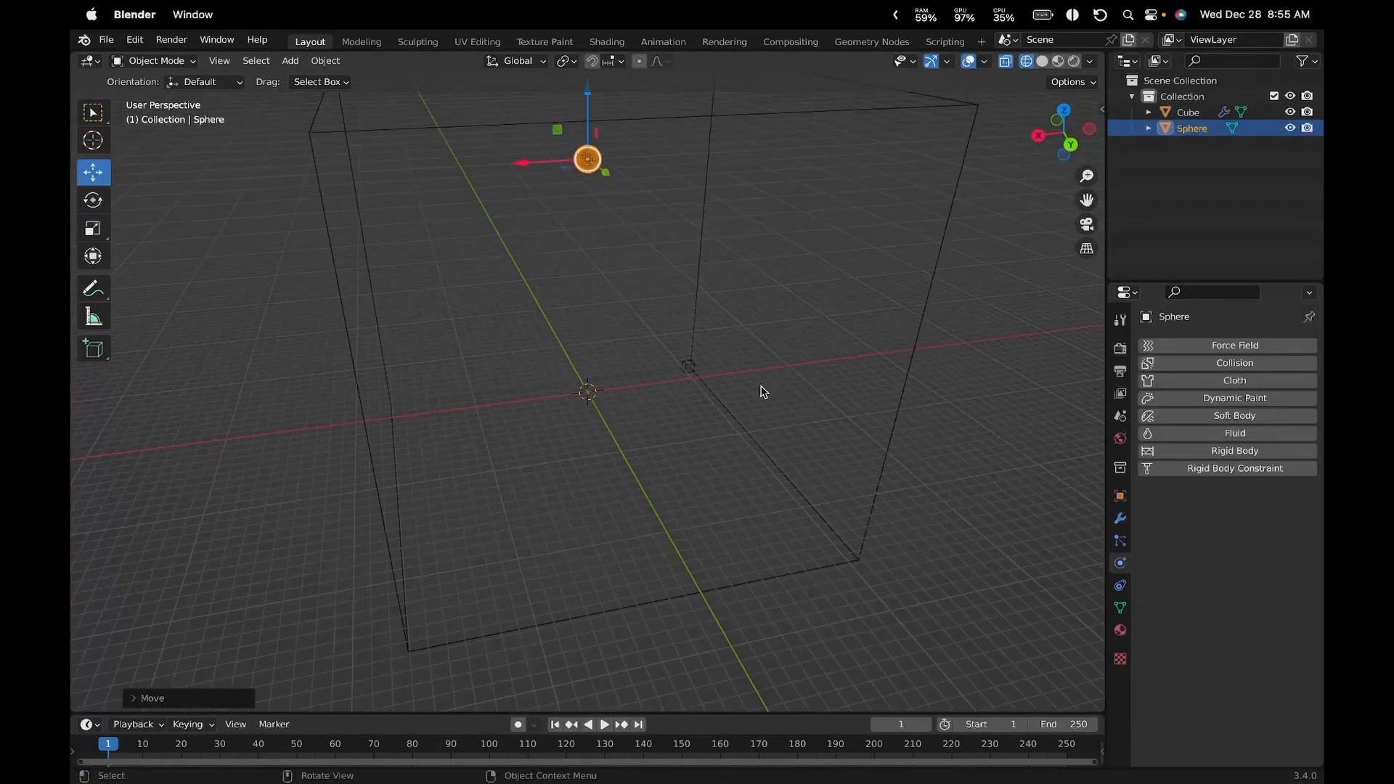
key(s)
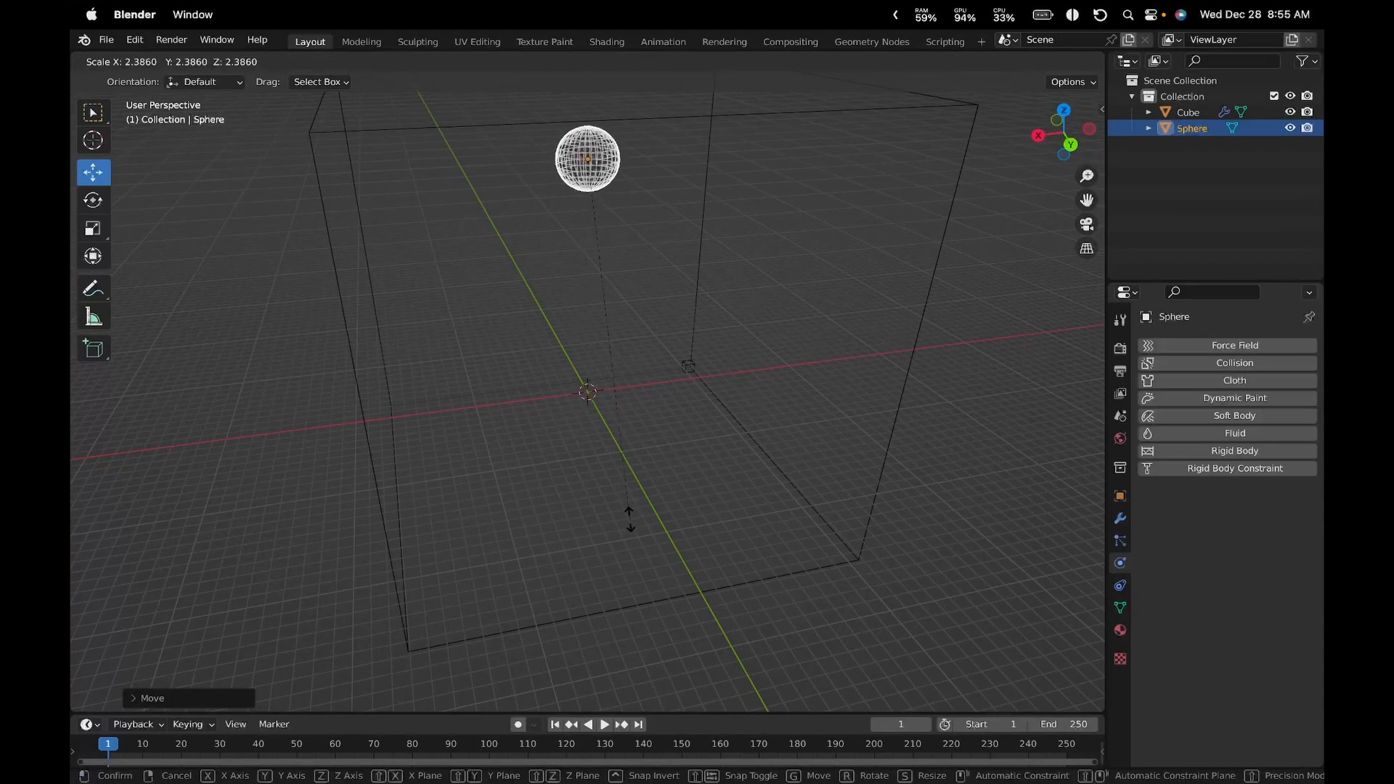
click(619, 409)
middle_drag(619, 408, 794, 250)
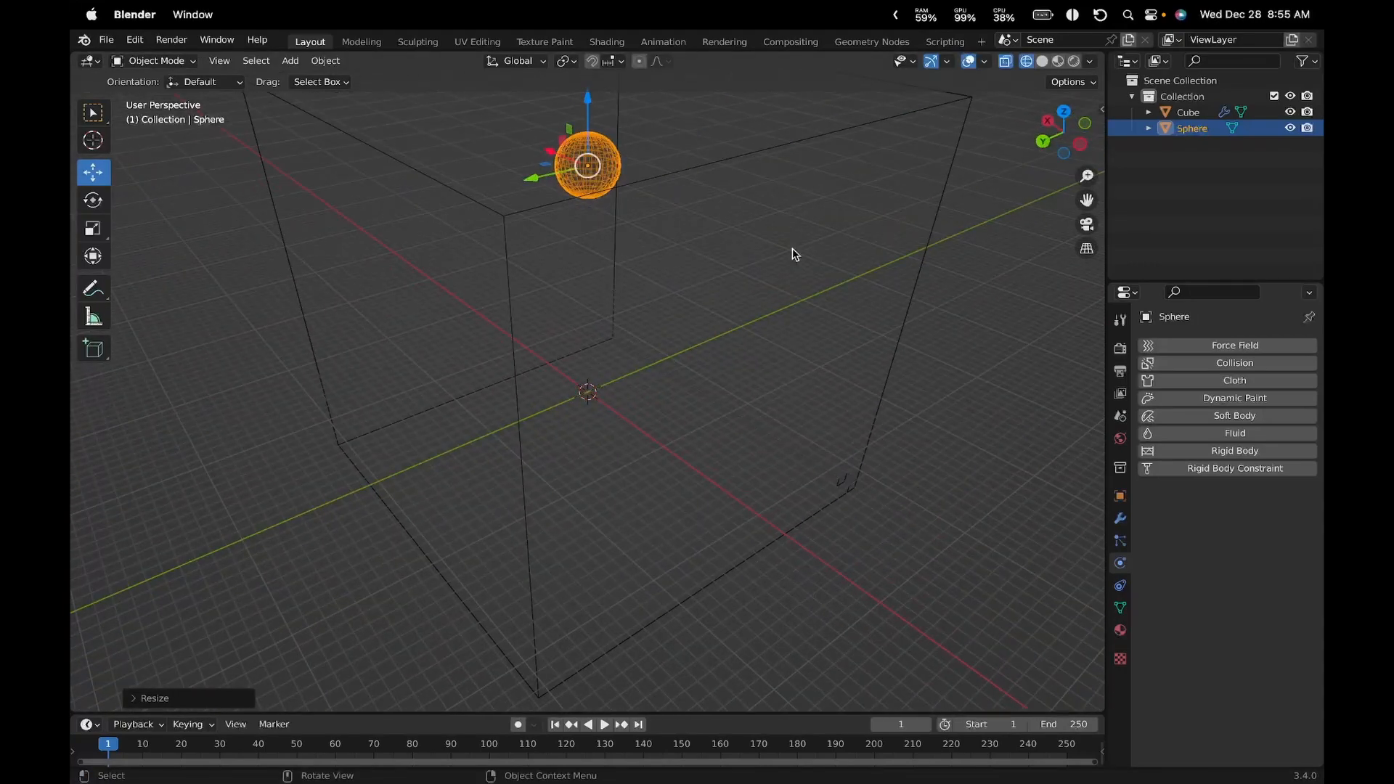
Add Fluid physics to the sphere and set its fluid type to Flow
click(1234, 433)
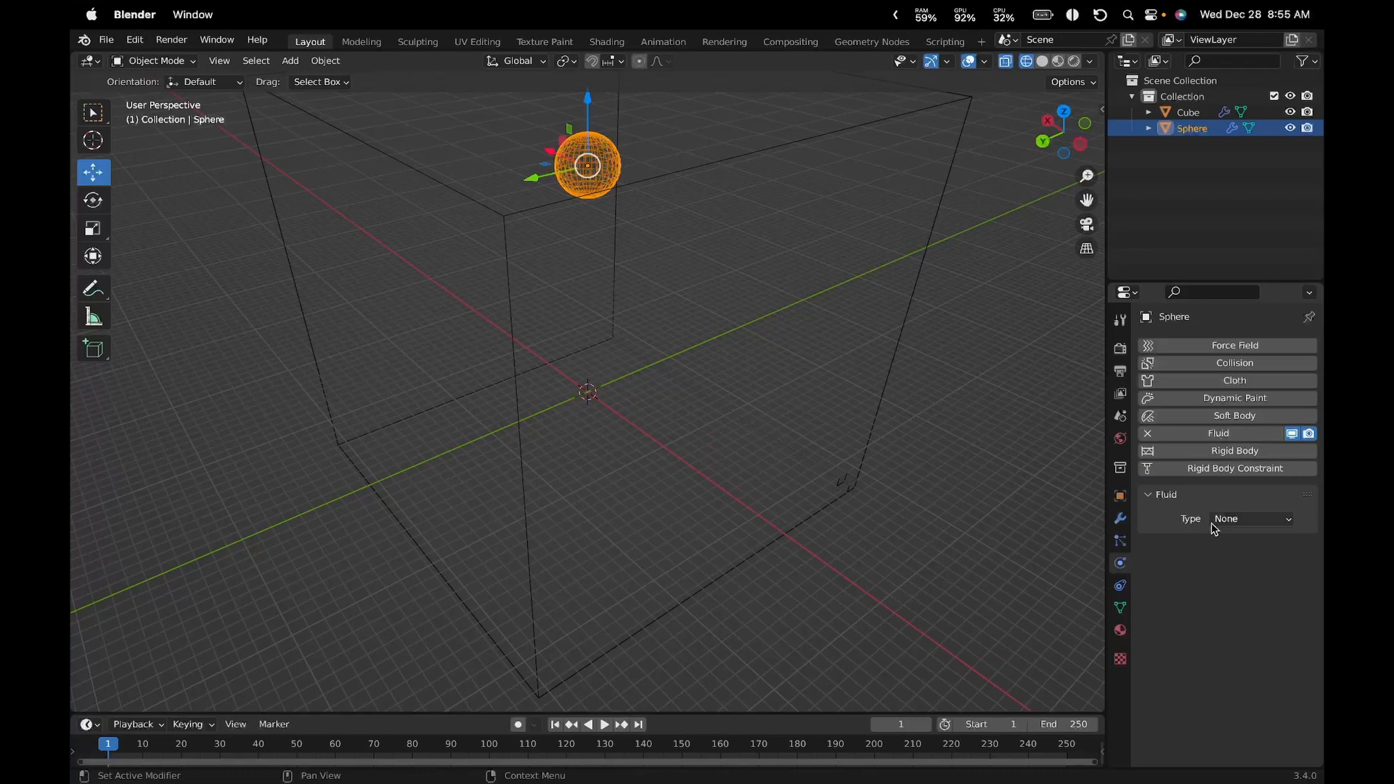
click(1249, 527)
click(1240, 571)
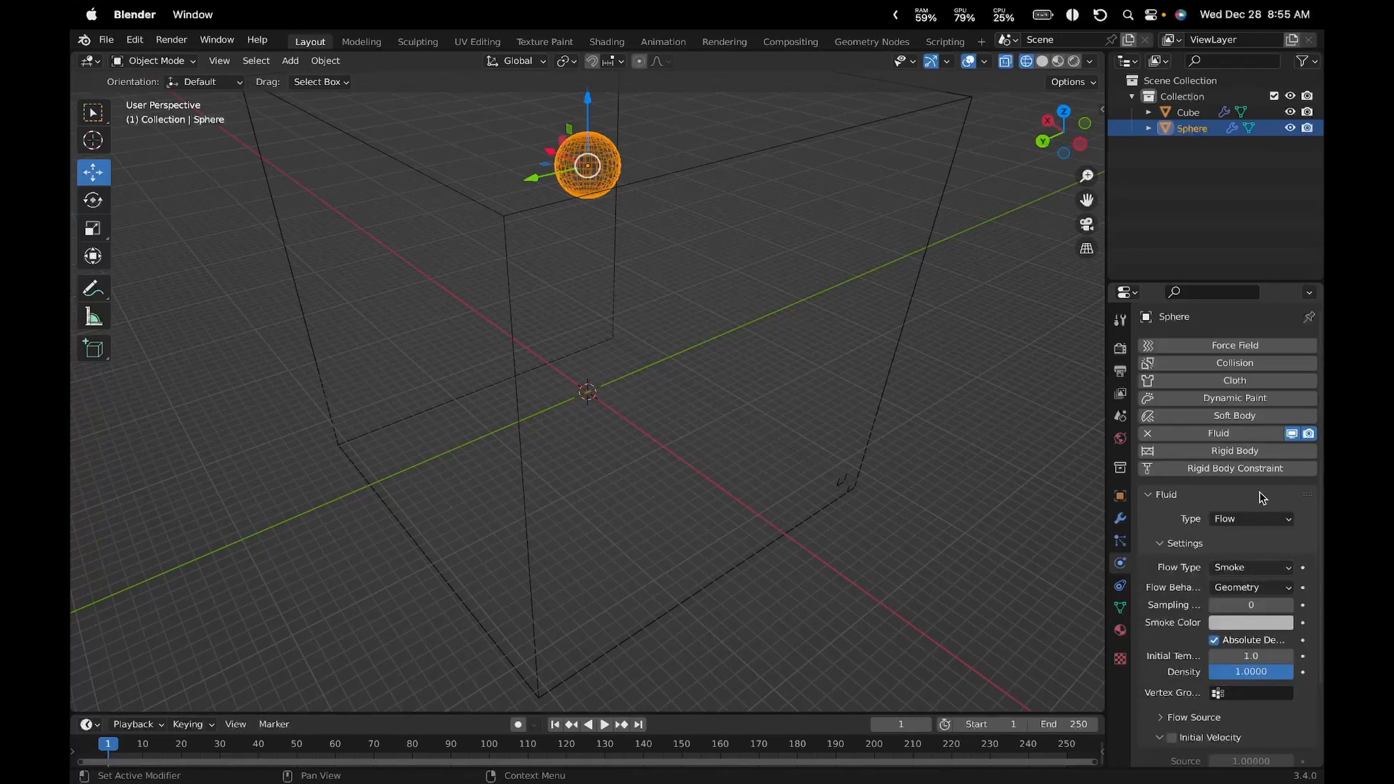
Set the sphere's flow type to Liquid
click(1261, 570)
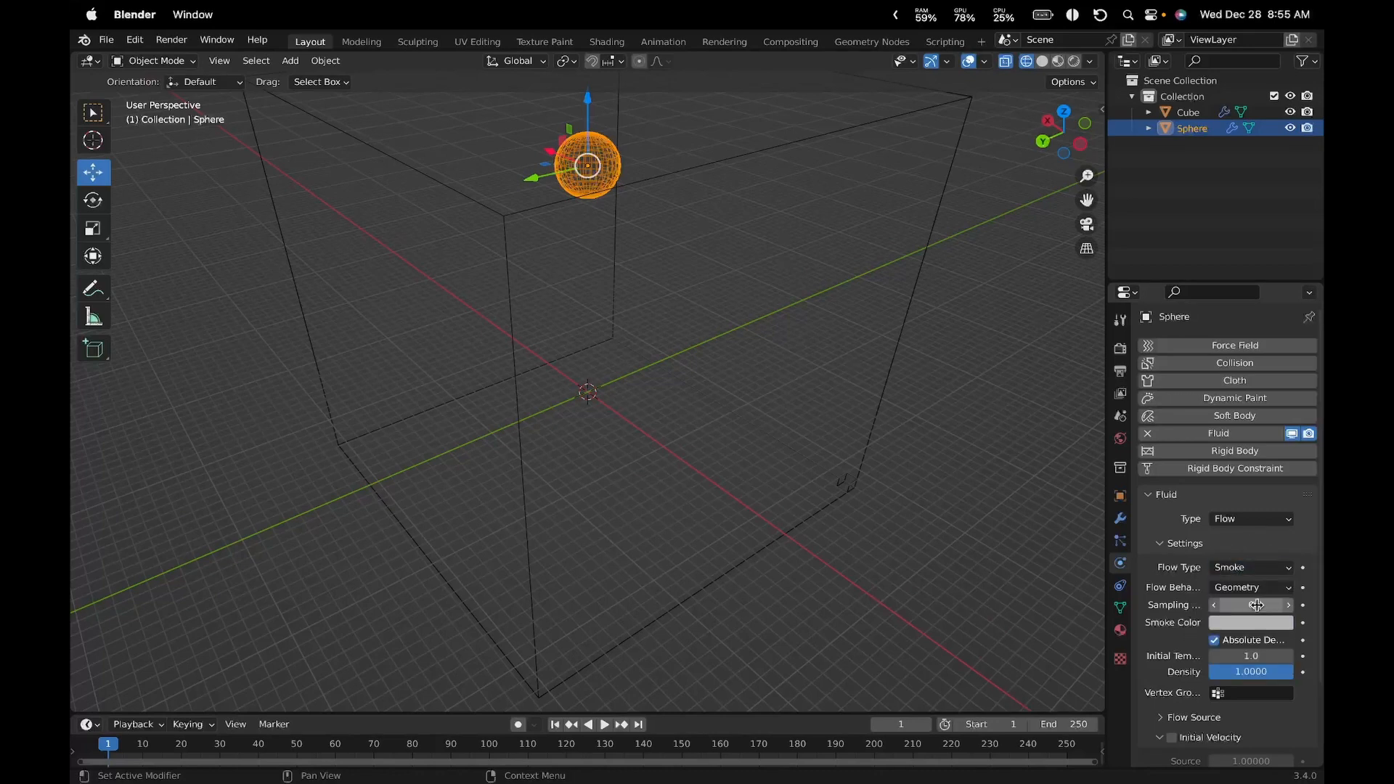
click(1249, 587)
click(1247, 572)
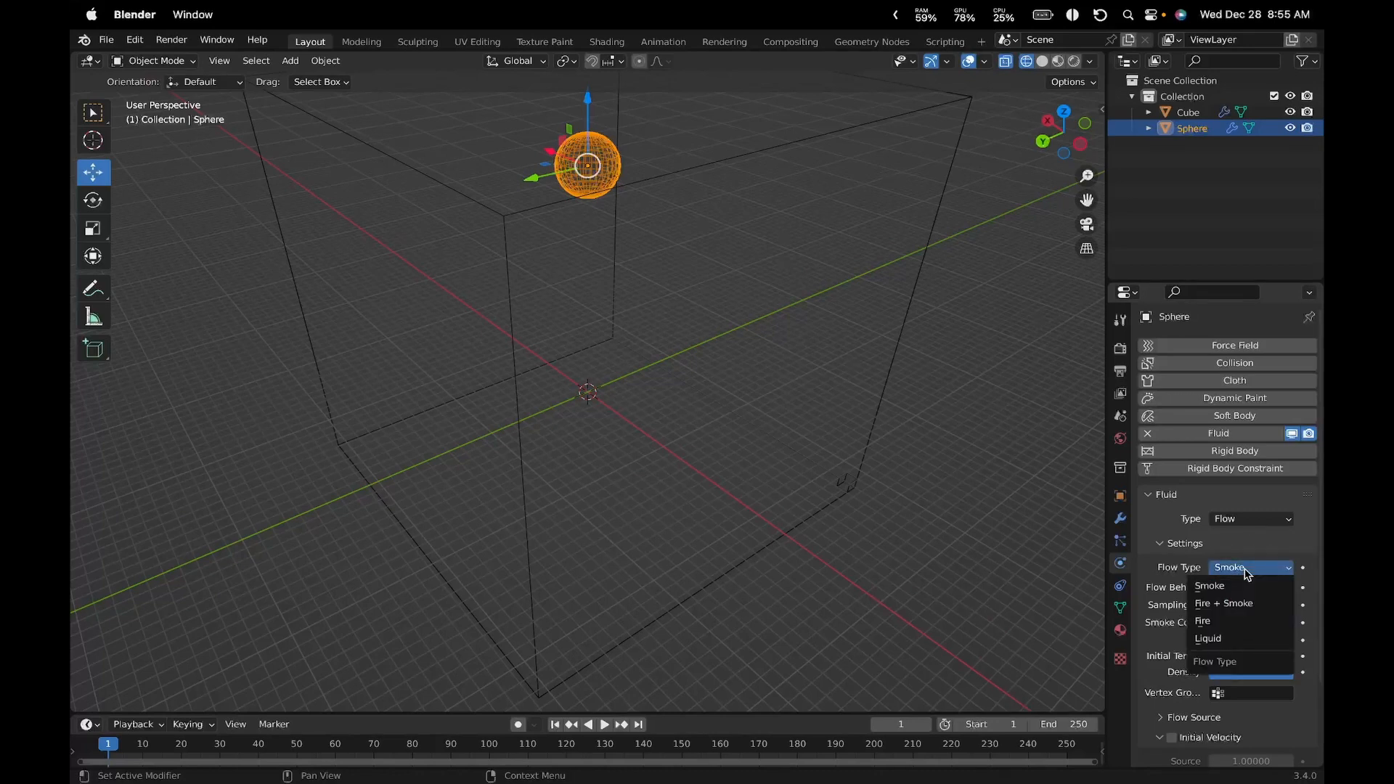
click(1213, 640)
click(1227, 590)
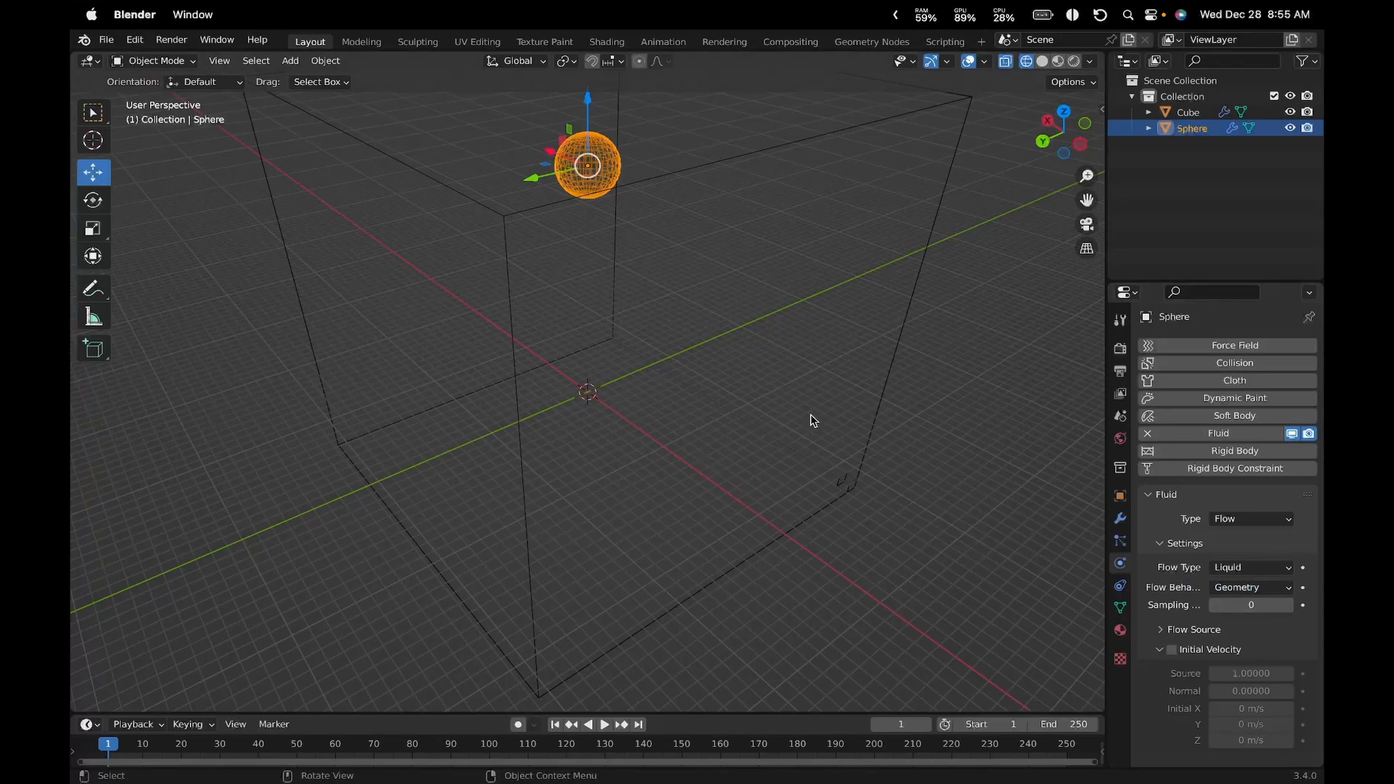
middle_drag(811, 417, 854, 445)
click(1120, 541)
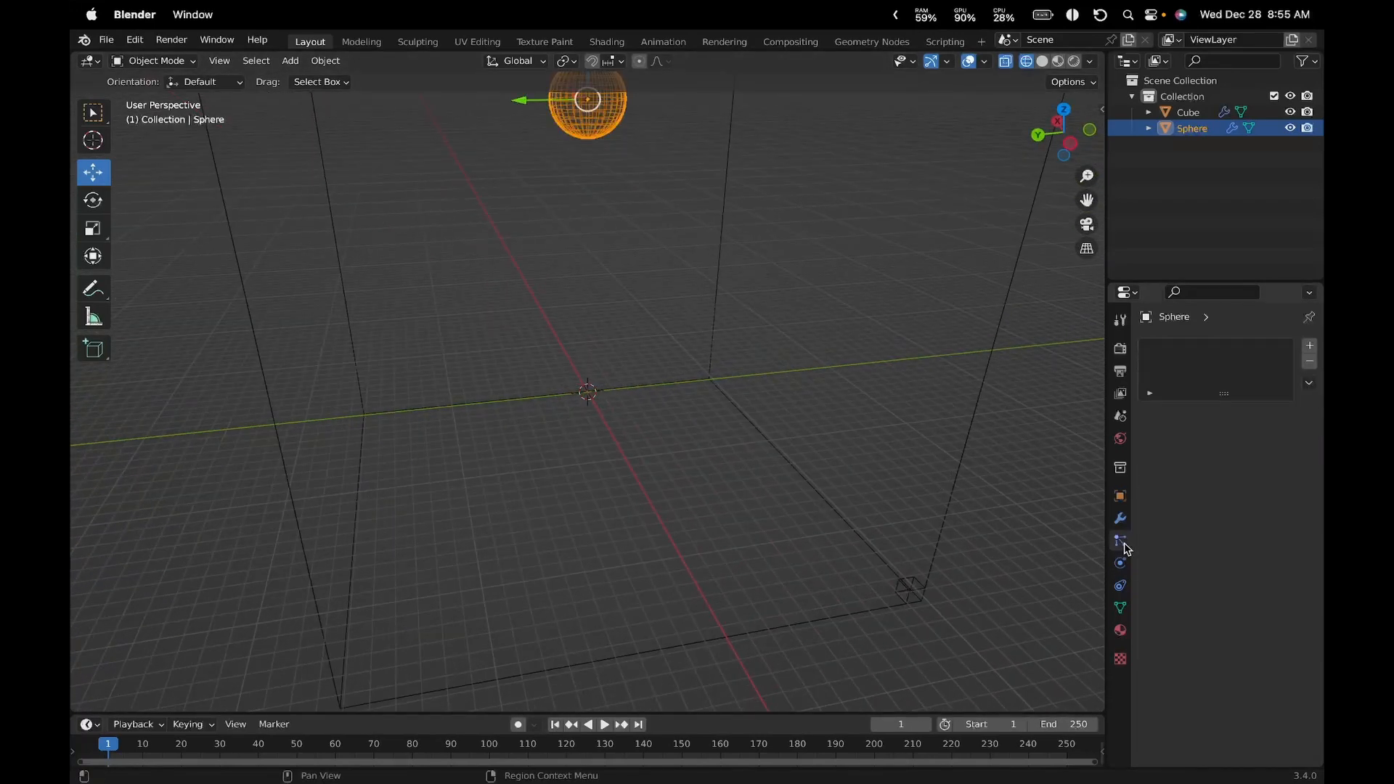
scroll(799, 380, down, 2)
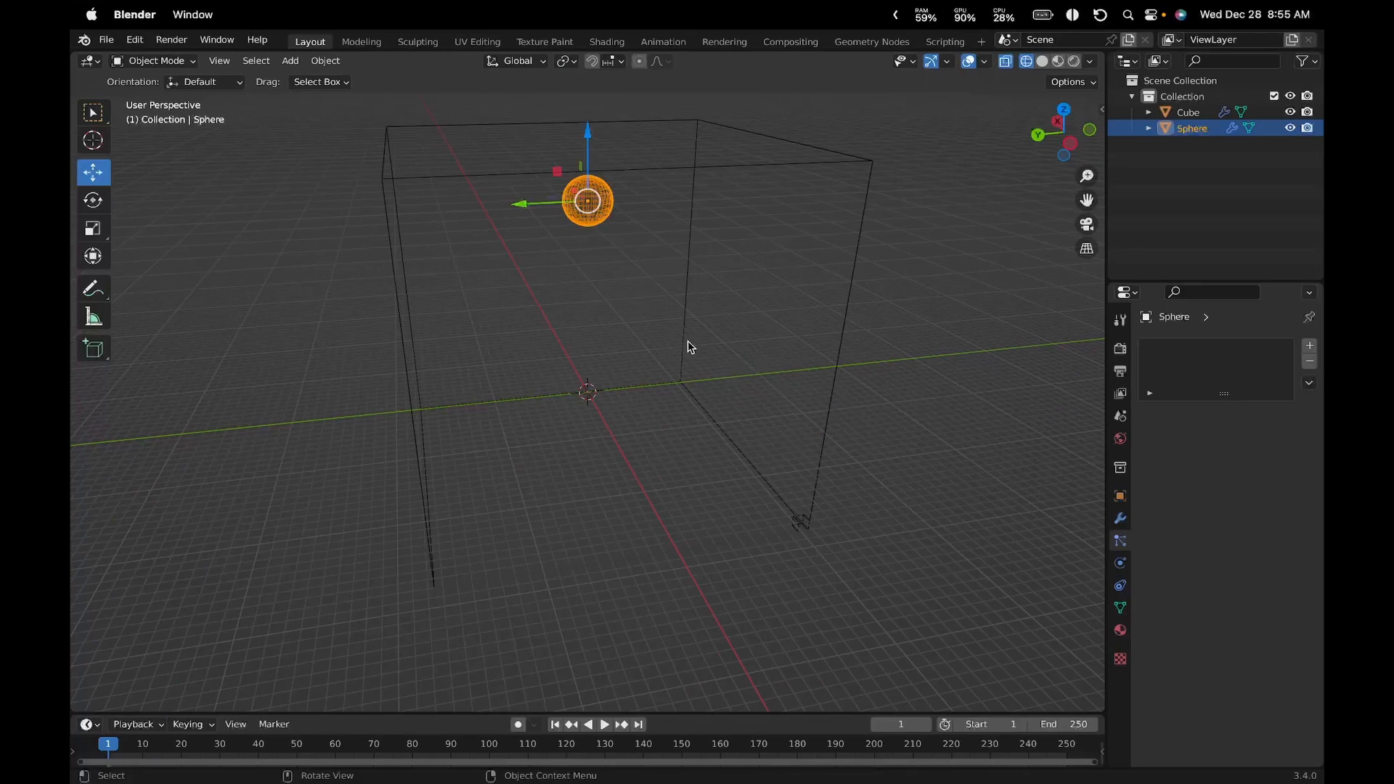
click(1120, 585)
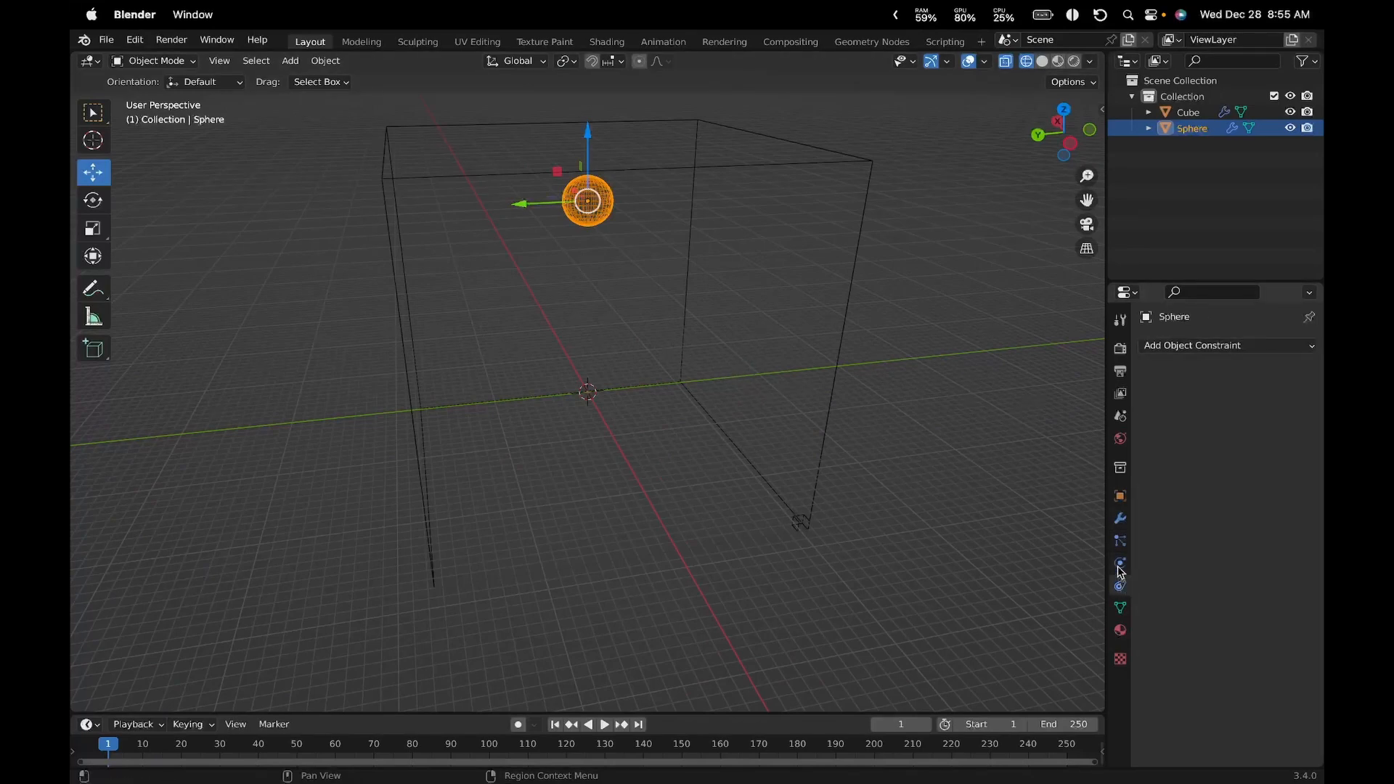
Select the domain cube and bake its entire liquid simulation cache for frames 1 to 250
click(1120, 563)
click(805, 322)
click(845, 320)
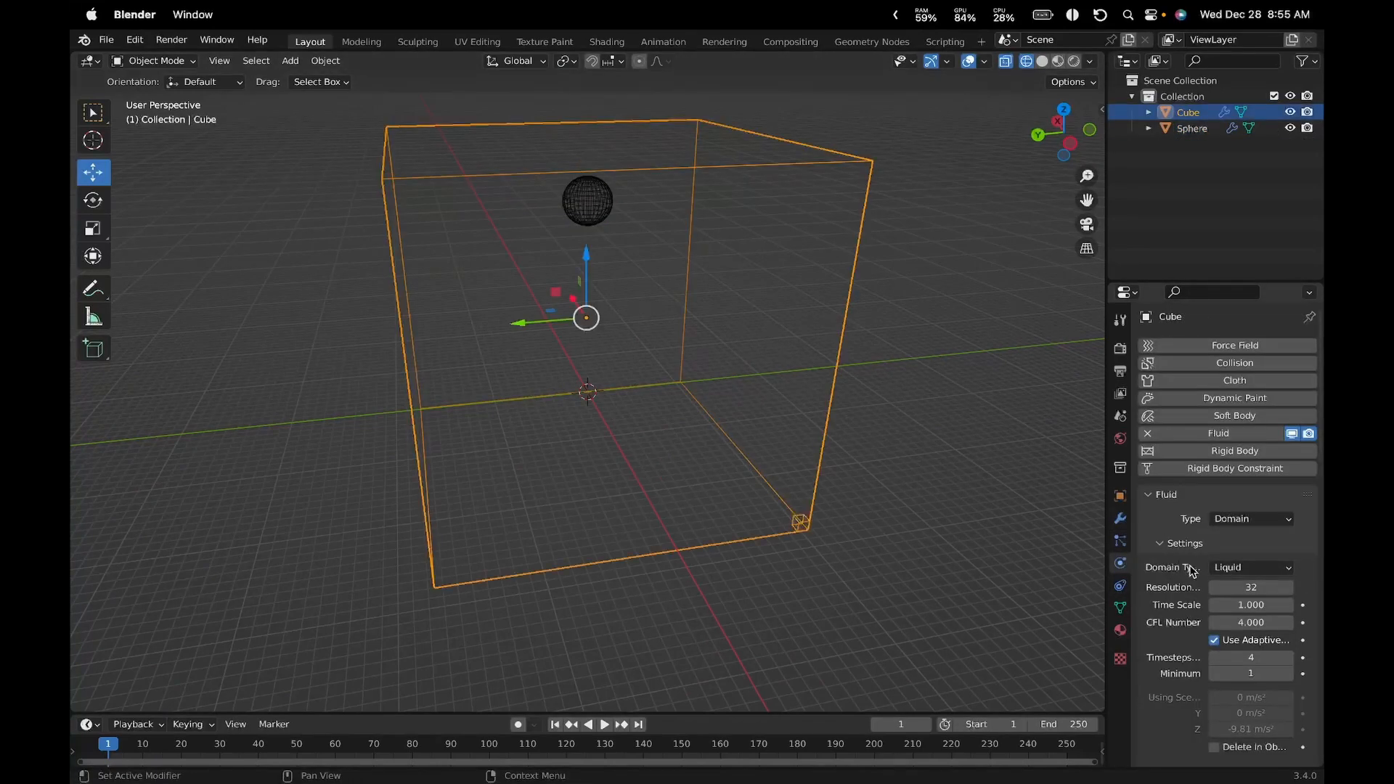
scroll(1191, 572, down, 15)
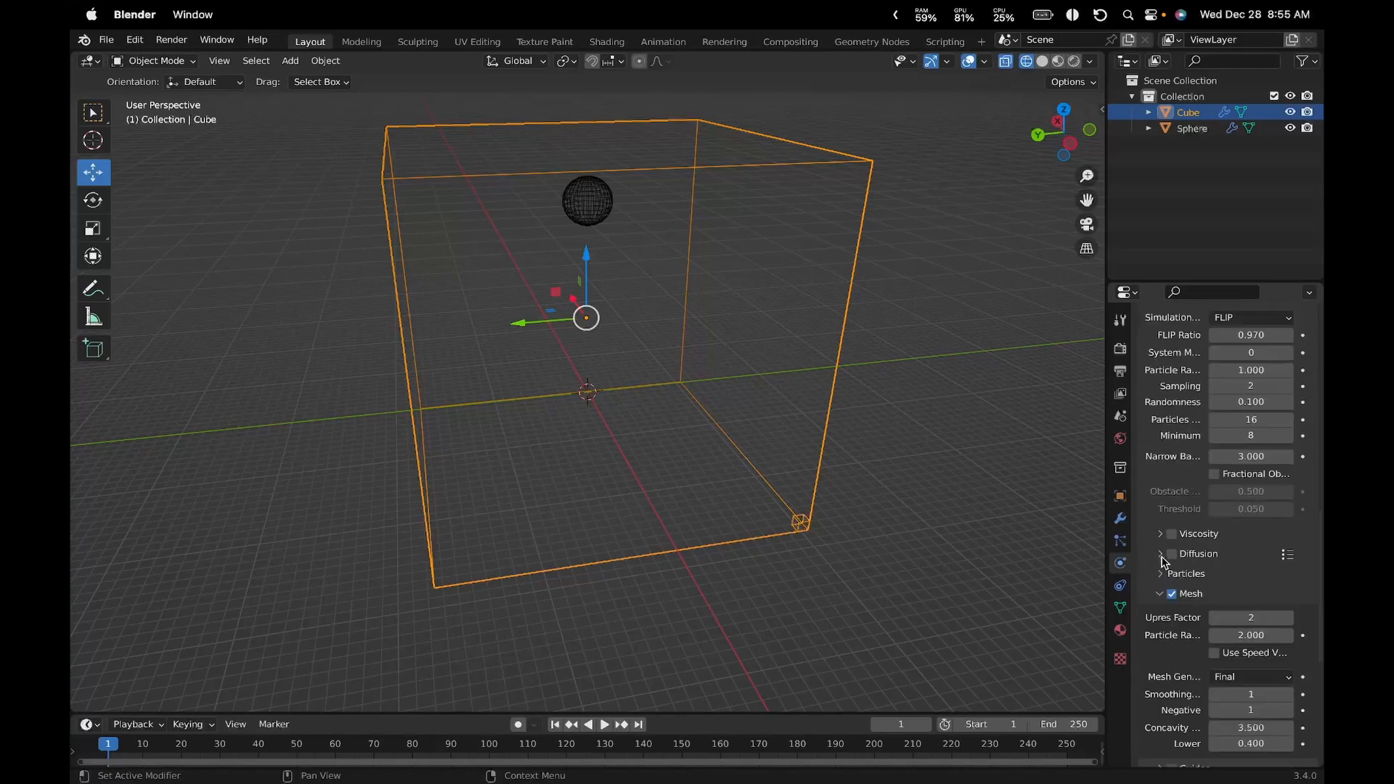
scroll(1164, 561, down, 8)
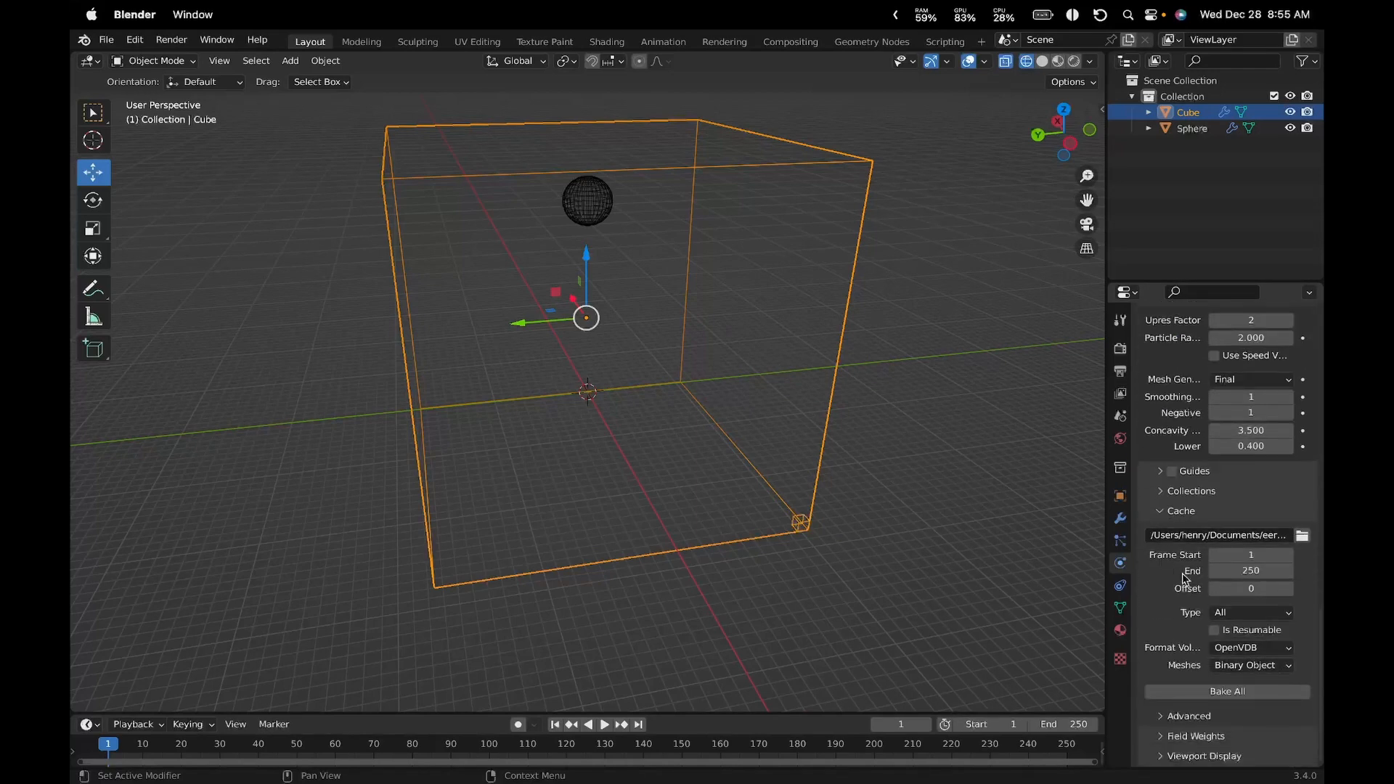
click(1215, 693)
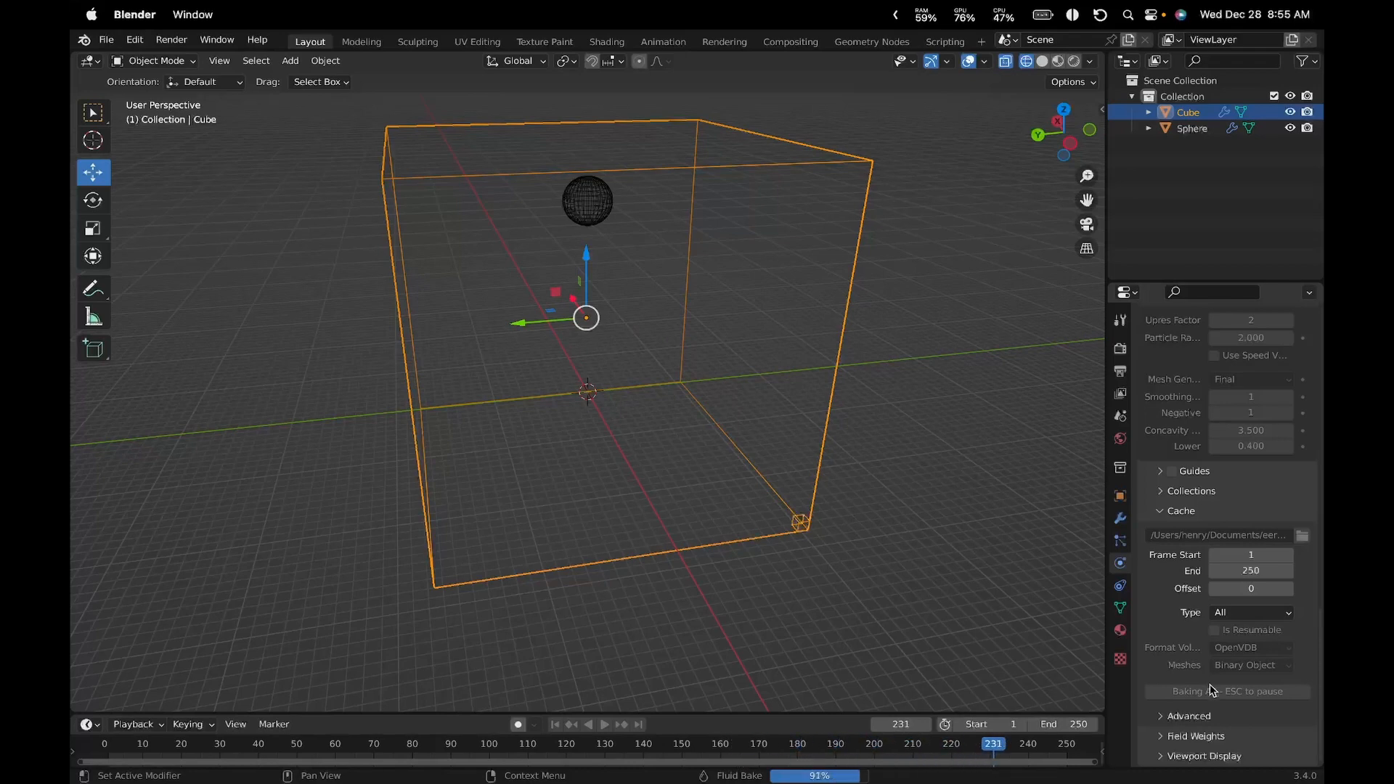
Play back the baked liquid animation, scrub through it, and return the timeline to frame 0
click(606, 725)
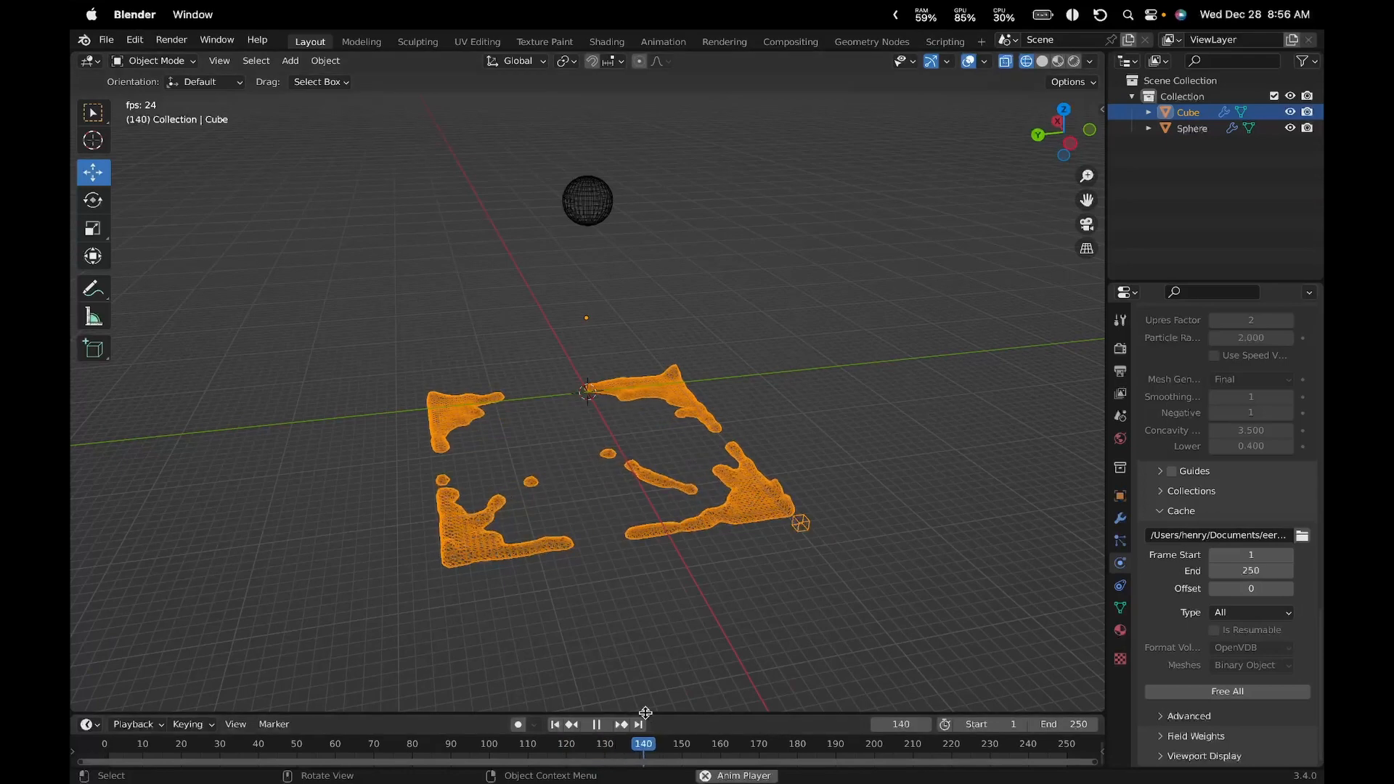
click(596, 725)
click(458, 747)
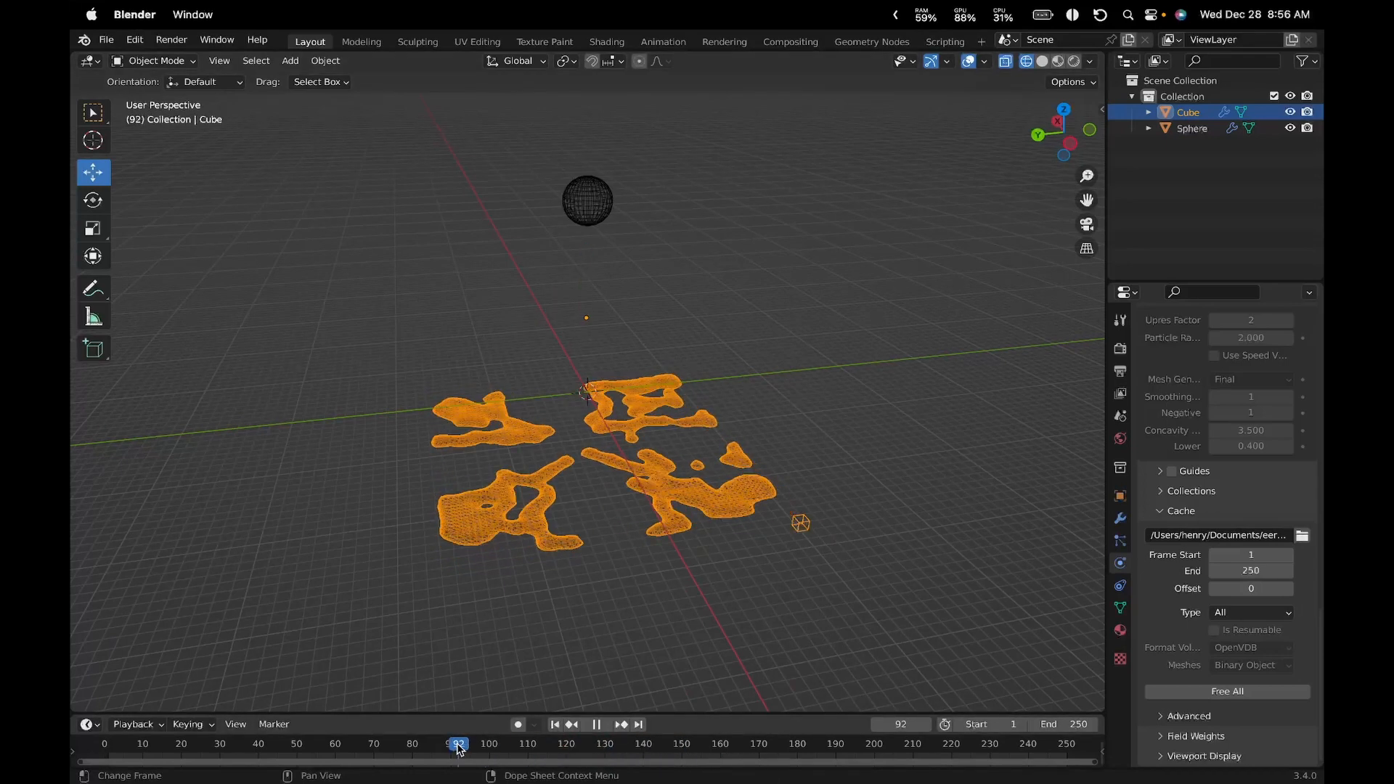
drag(458, 747, 104, 748)
click(941, 392)
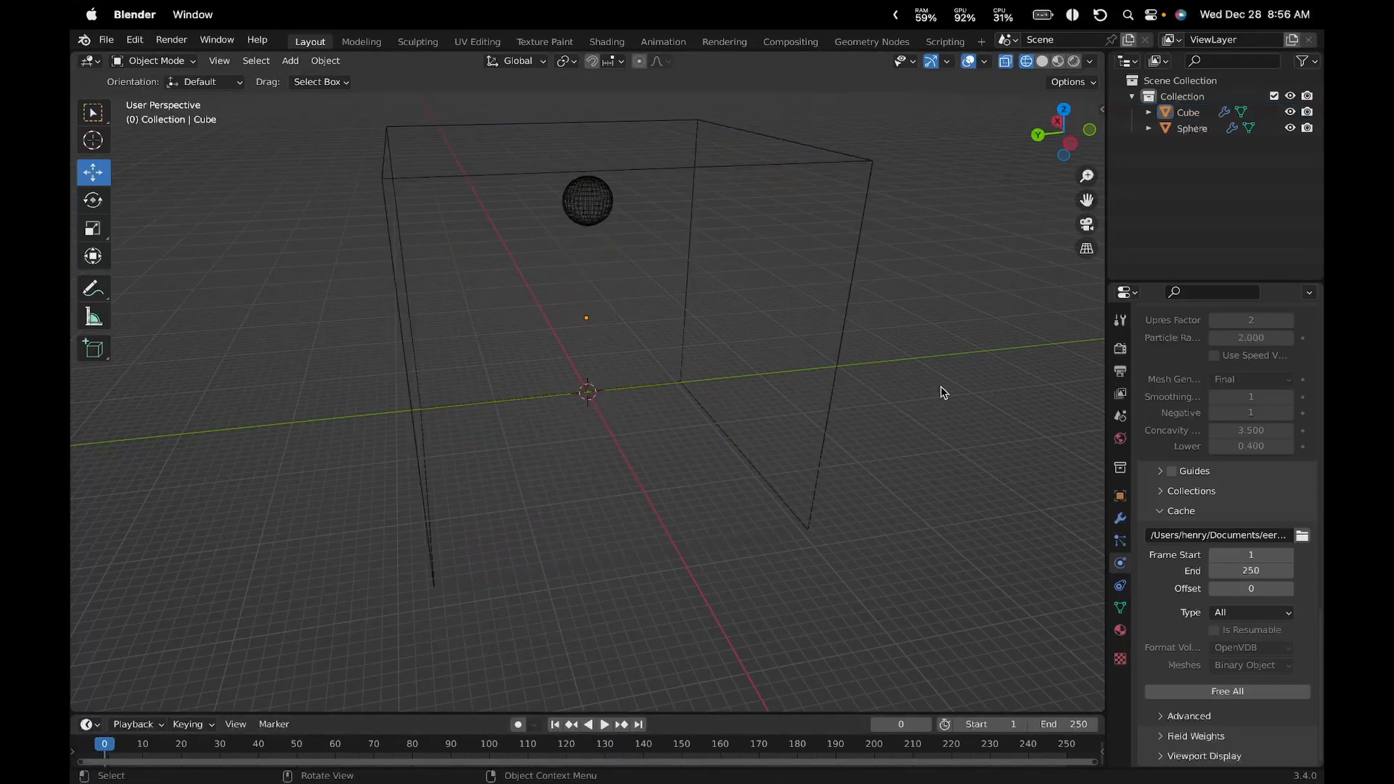
Select the sphere and set its flow behavior to Inflow
click(603, 210)
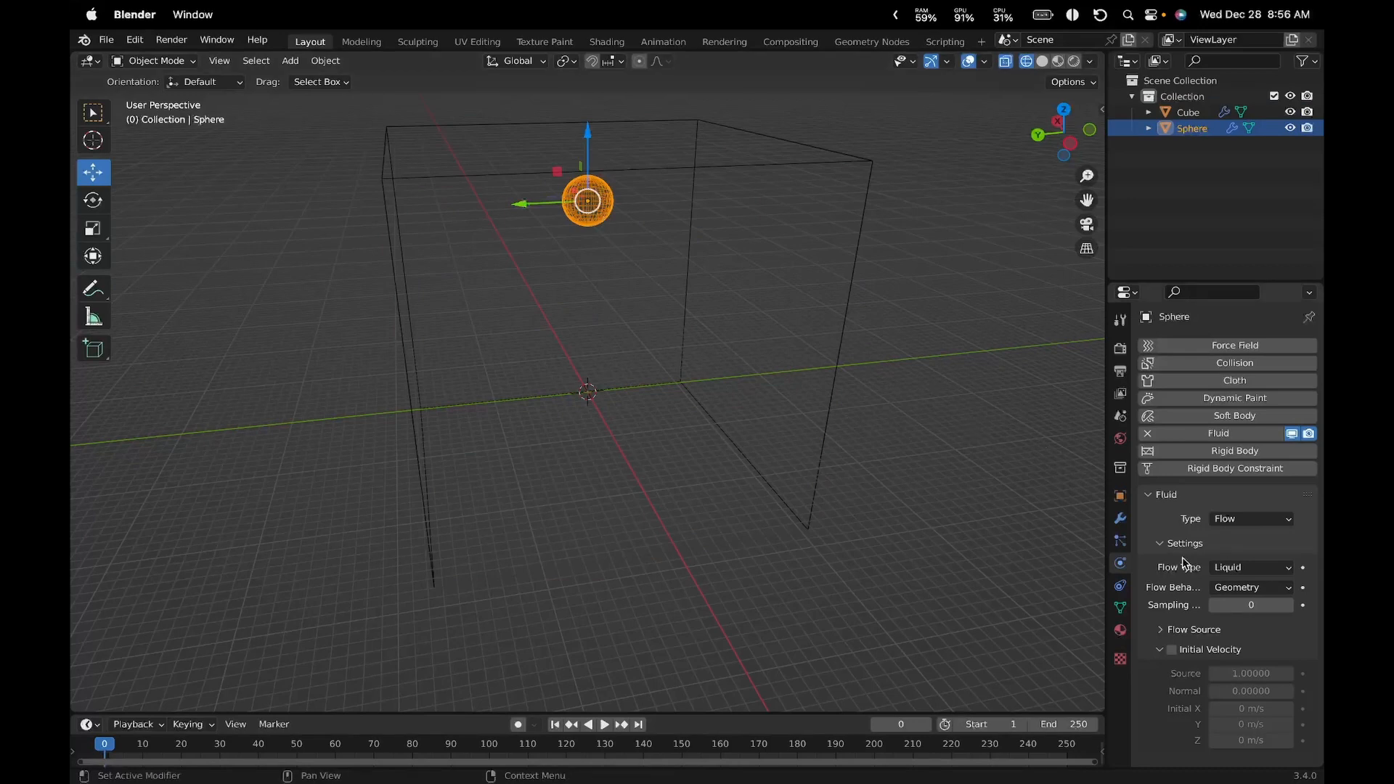
click(1236, 588)
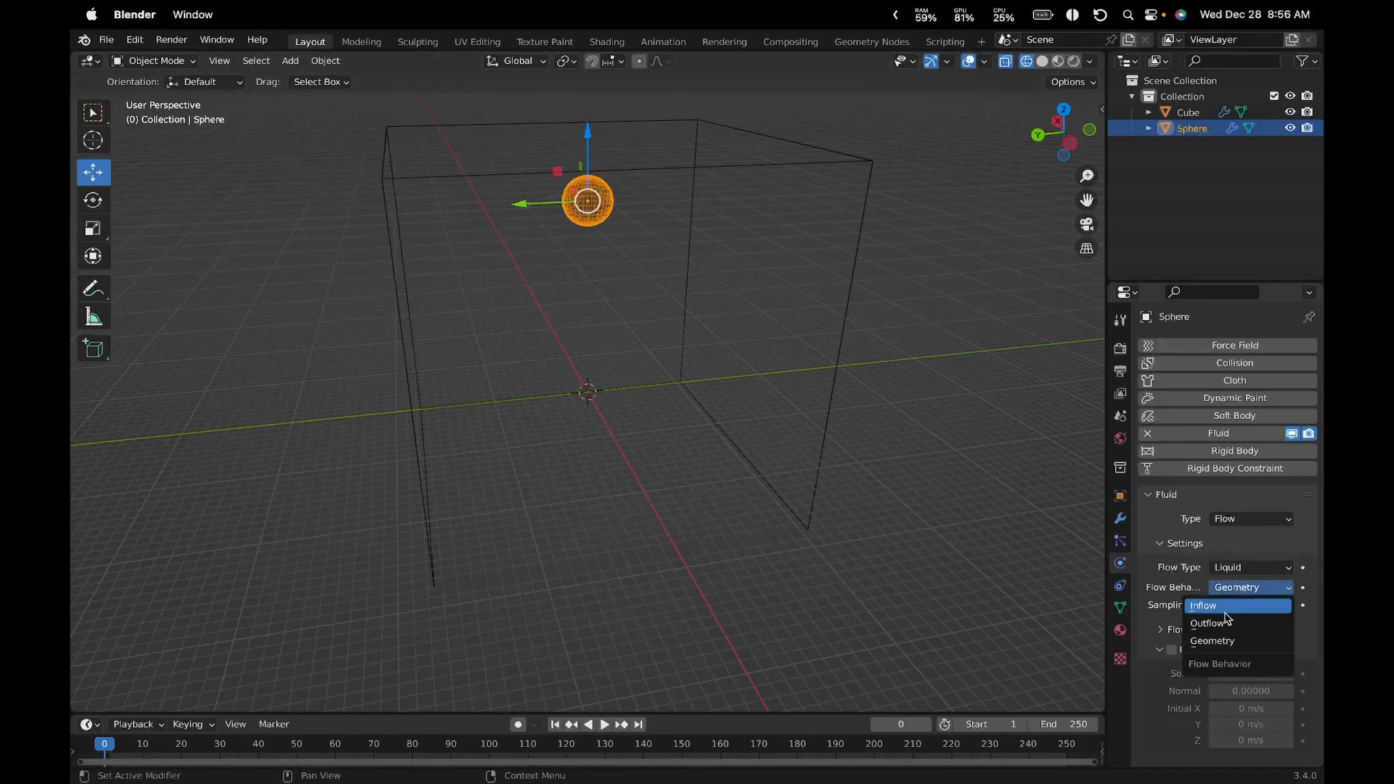
click(1221, 609)
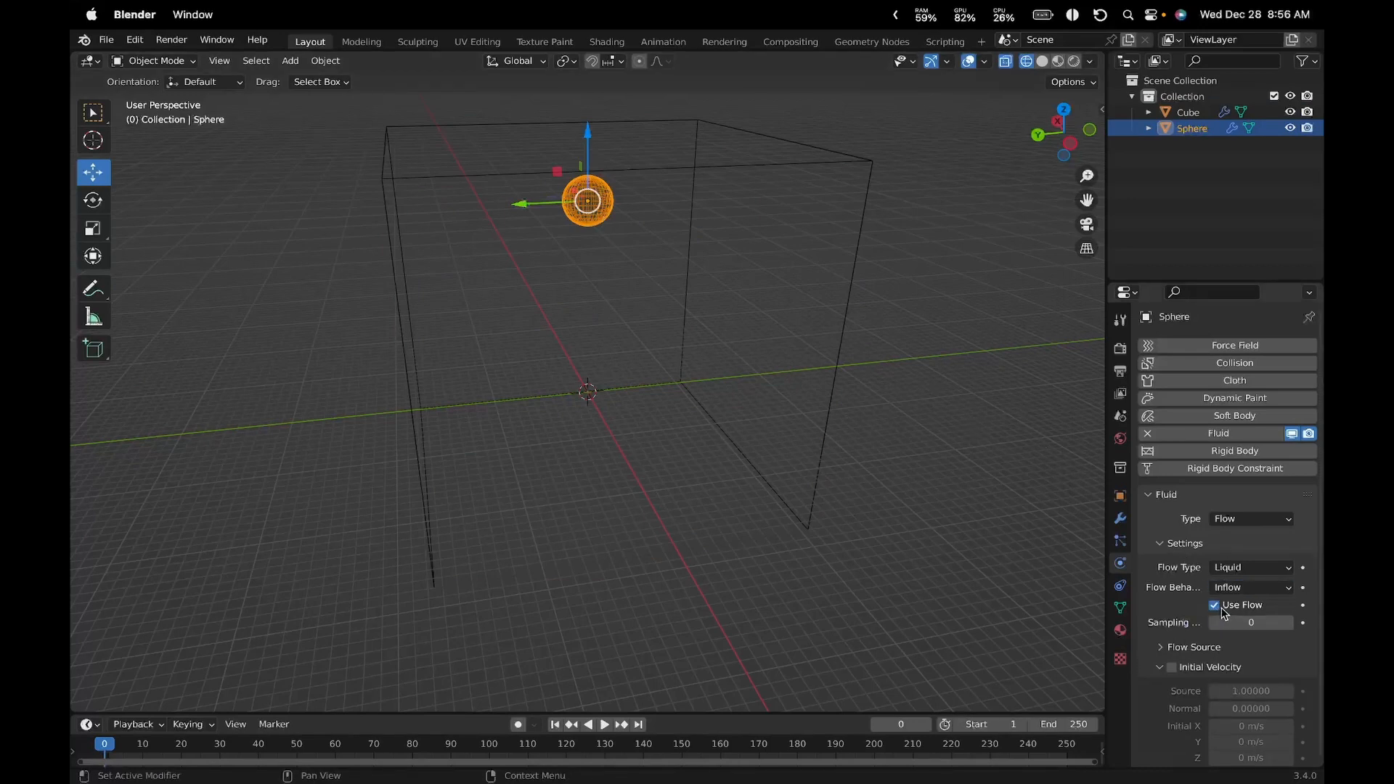
click(1169, 641)
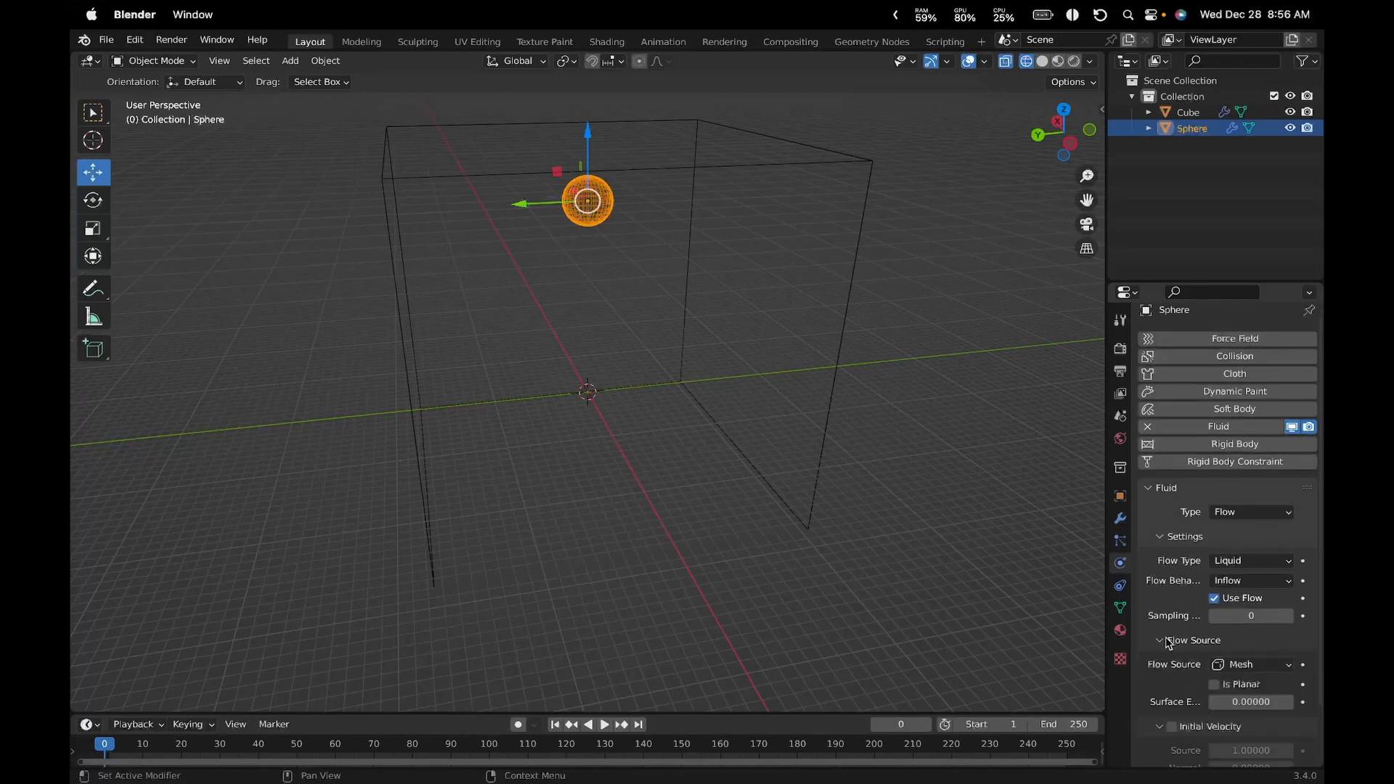
scroll(1166, 641, down, 2)
click(1166, 593)
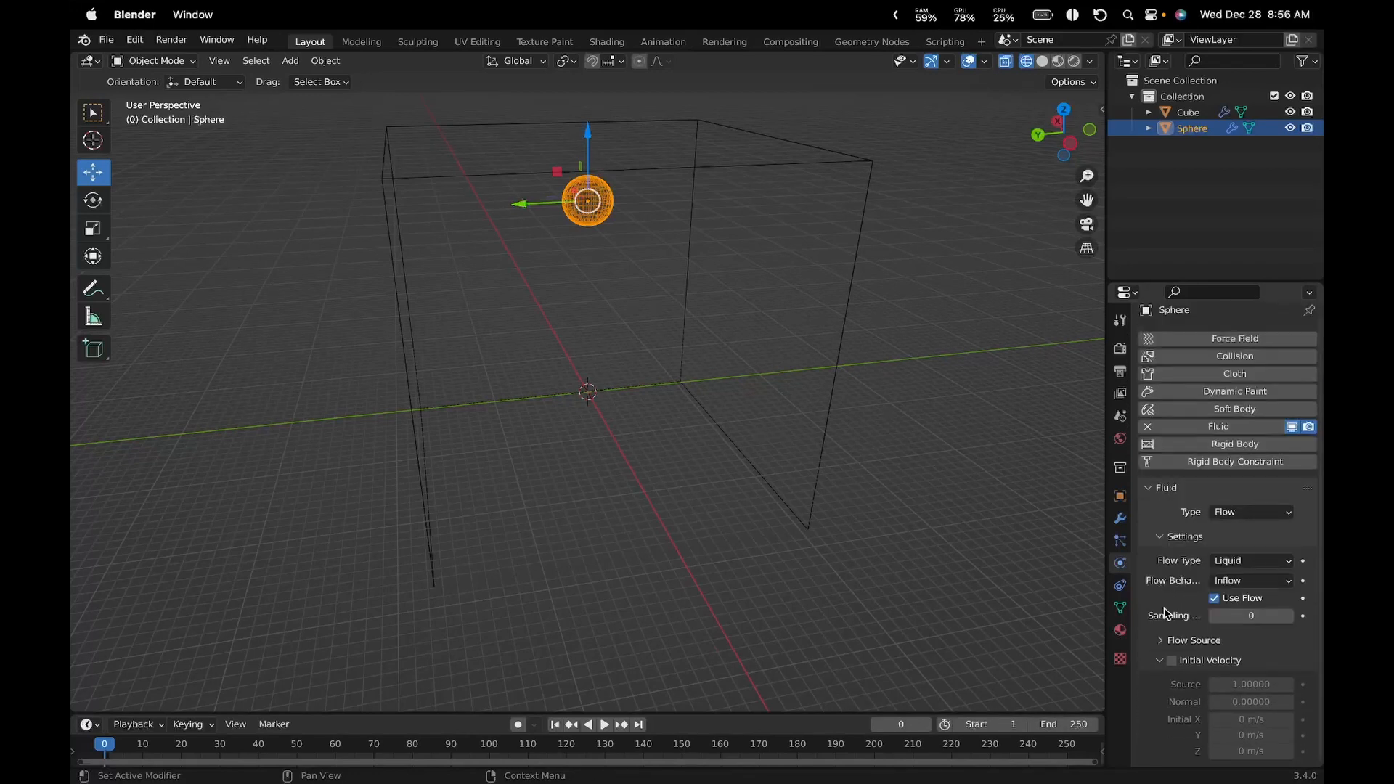
Enable the sphere's initial velocity with a source factor of 2 and an initial Z velocity of 500 m/s
click(1169, 662)
click(1163, 668)
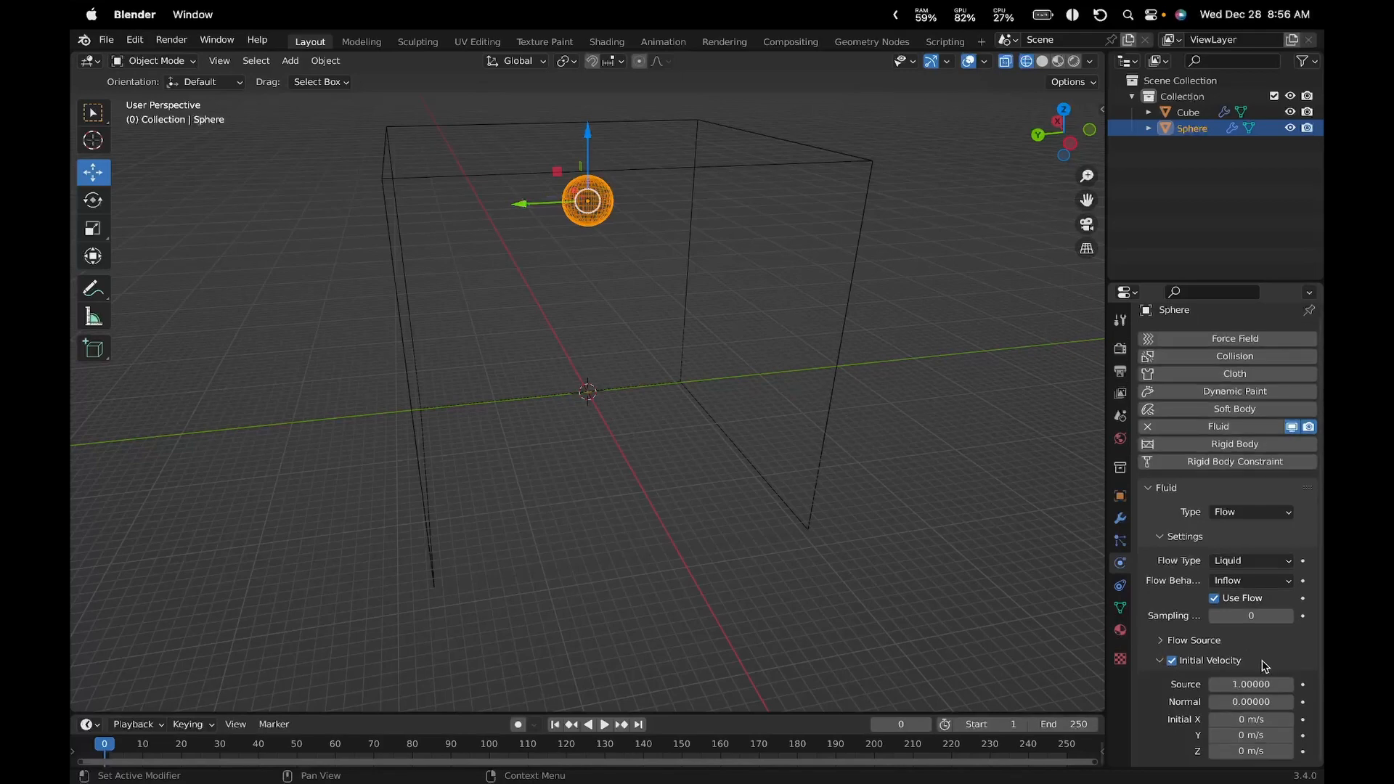
click(1253, 685)
text(2)
key(Return)
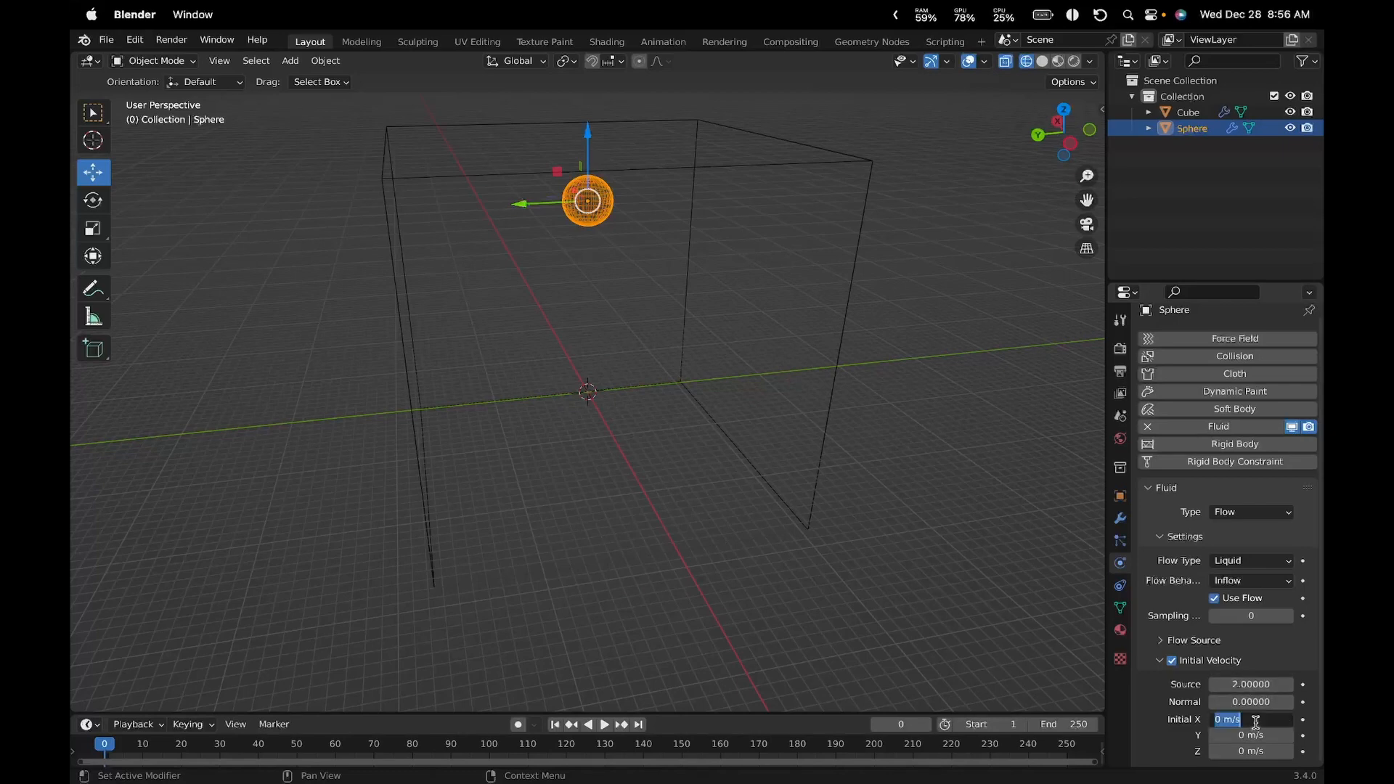
click(1246, 751)
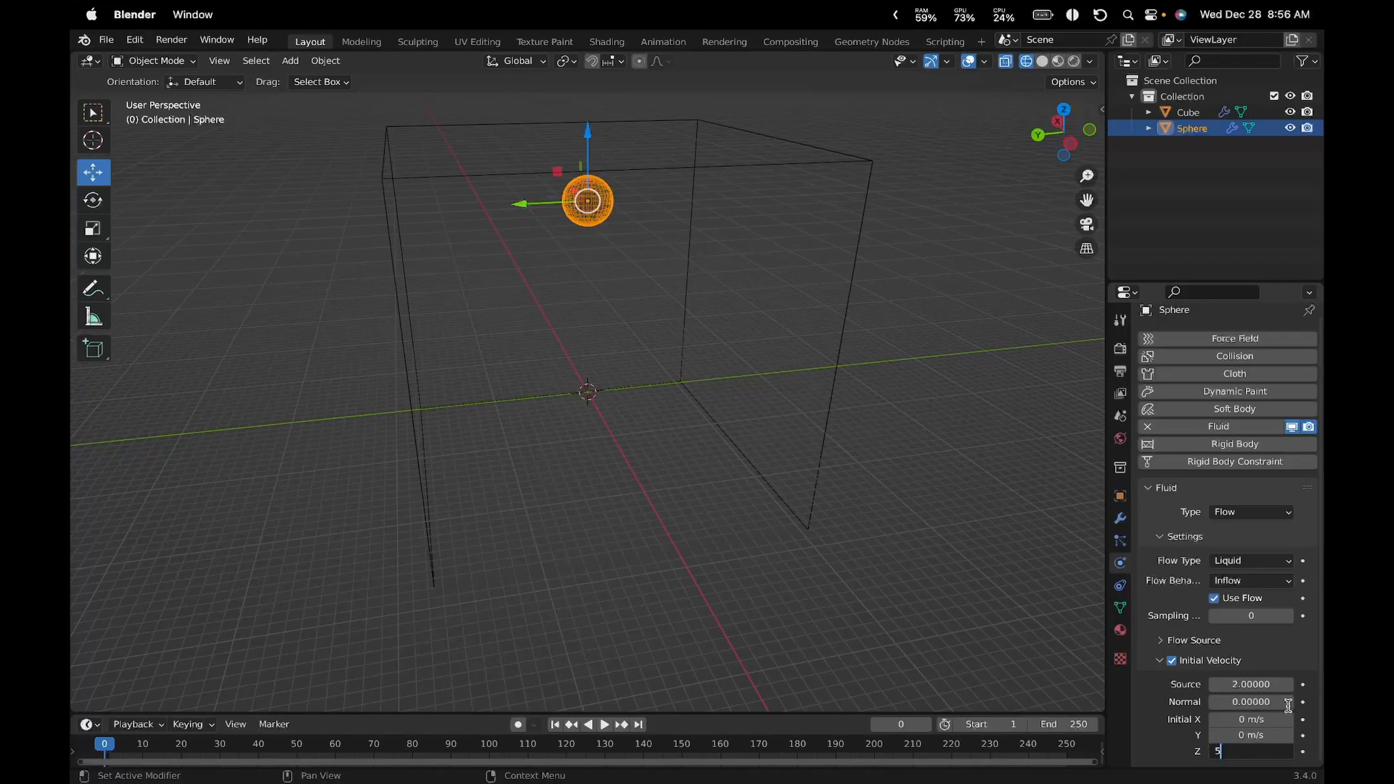
key(Return)
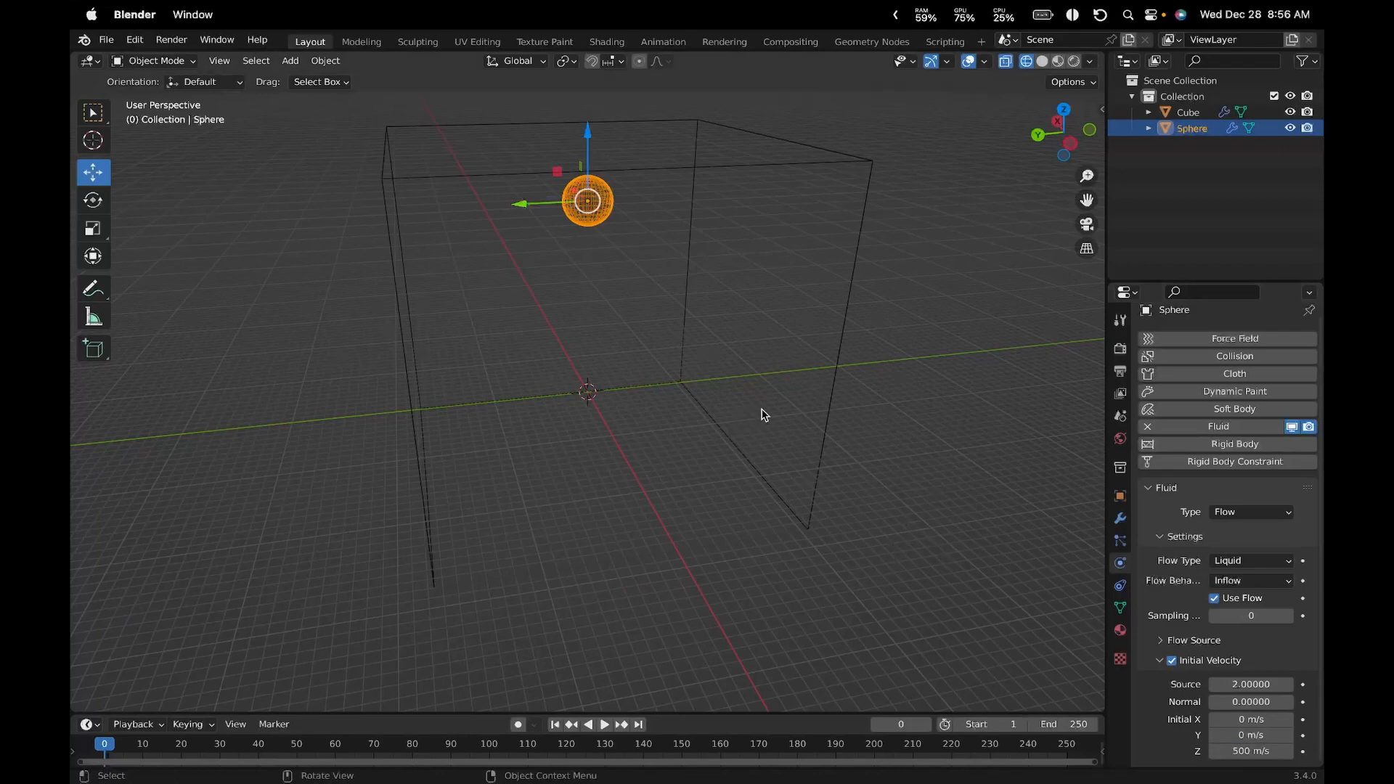
Select the domain cube, free its existing fluid bake, and bake the whole simulation again
click(830, 393)
click(834, 389)
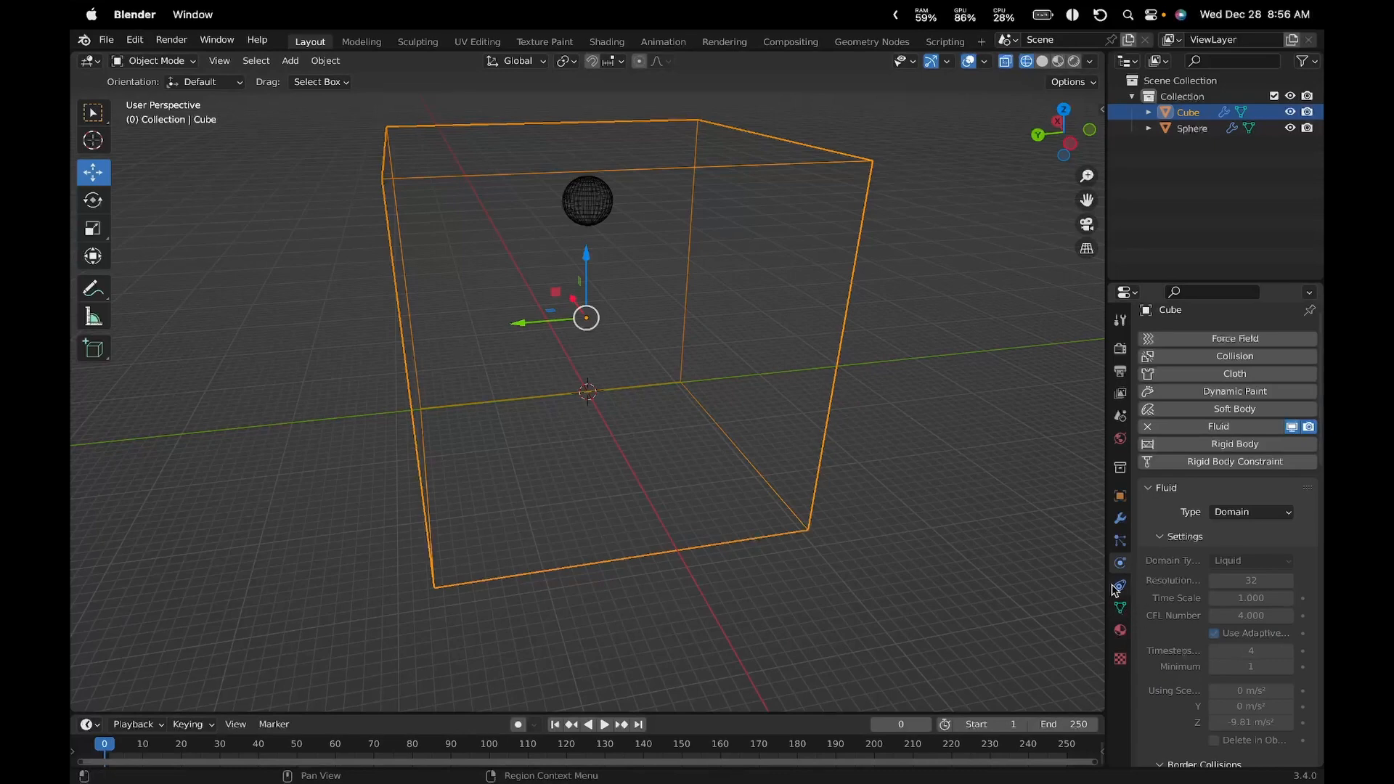
scroll(1228, 563, down, 3)
scroll(1228, 560, down, 15)
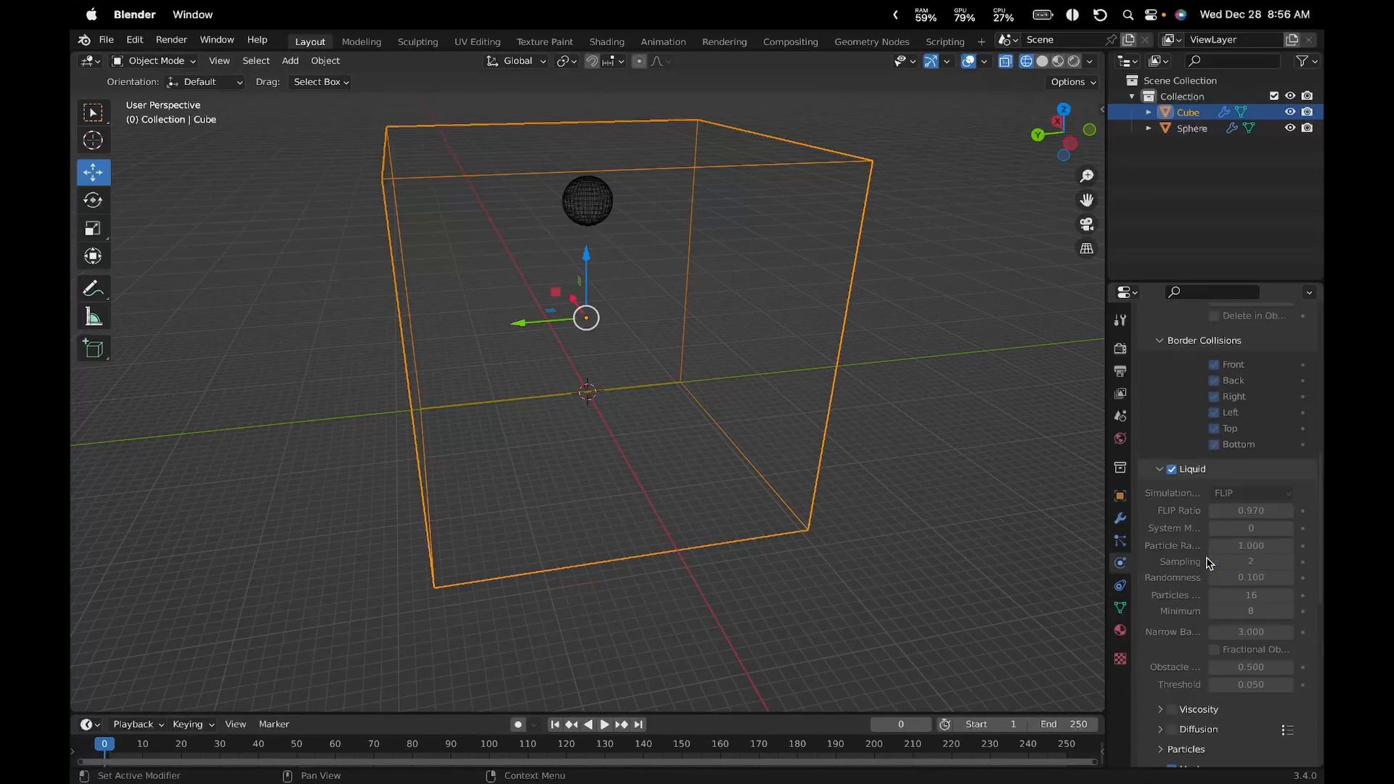
scroll(1211, 559, down, 2)
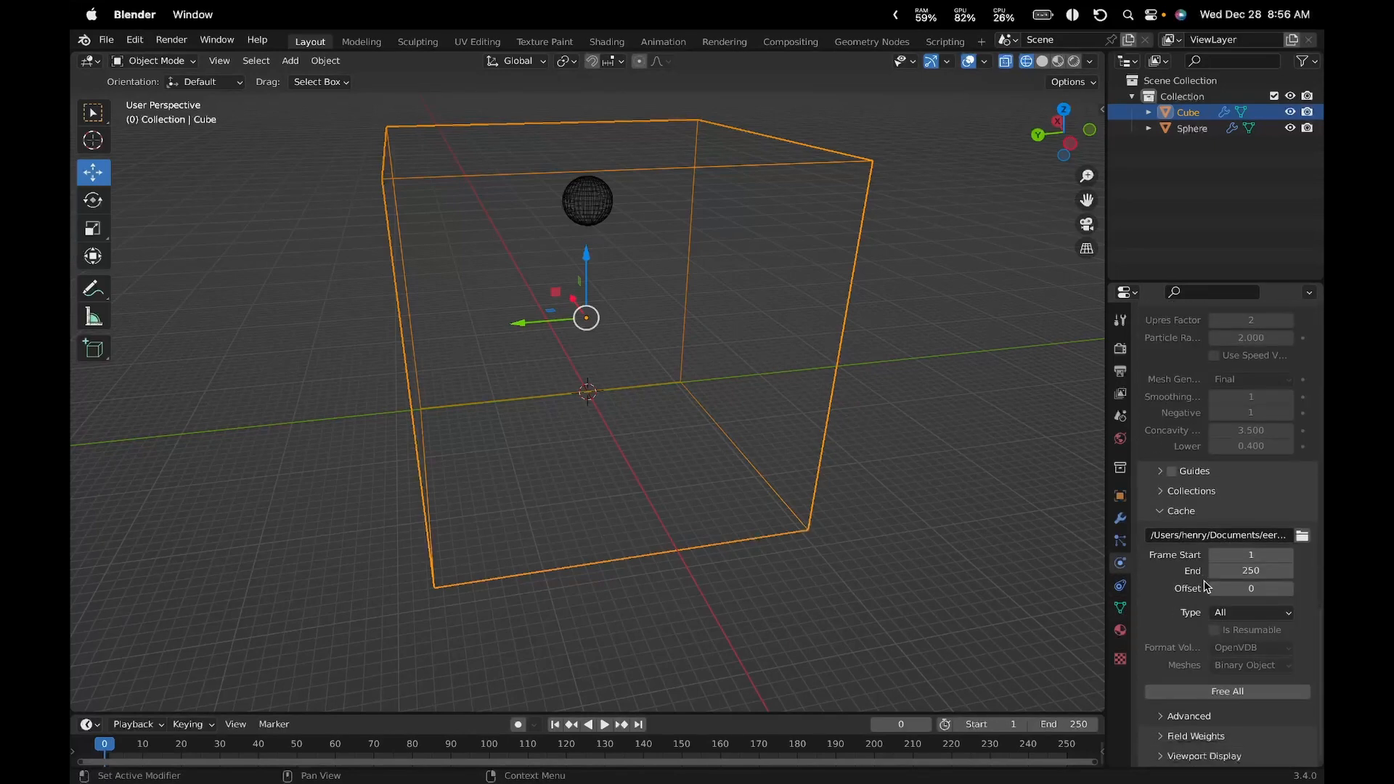
click(1246, 691)
click(1245, 692)
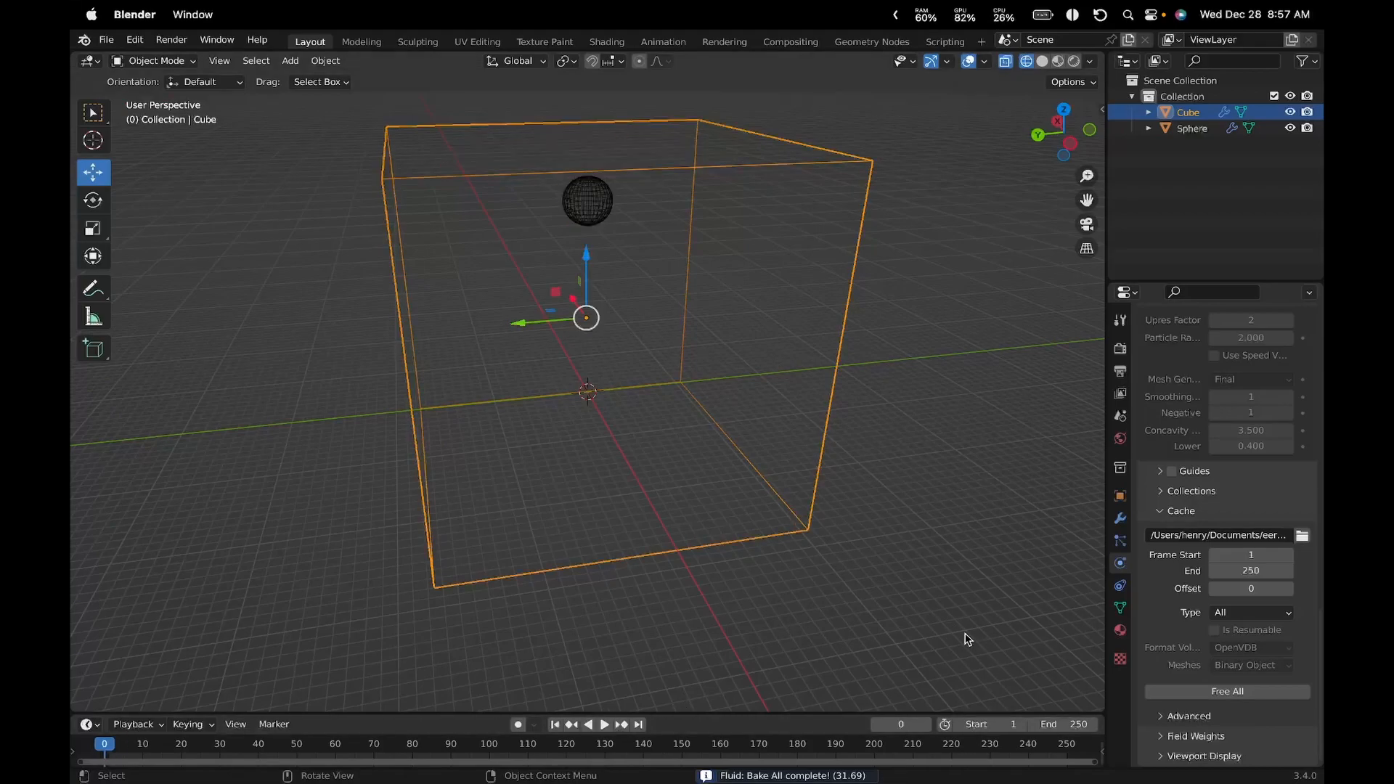
Play back and scrub the inflow simulation from several viewing angles, returning the timeline to frame 0
click(613, 725)
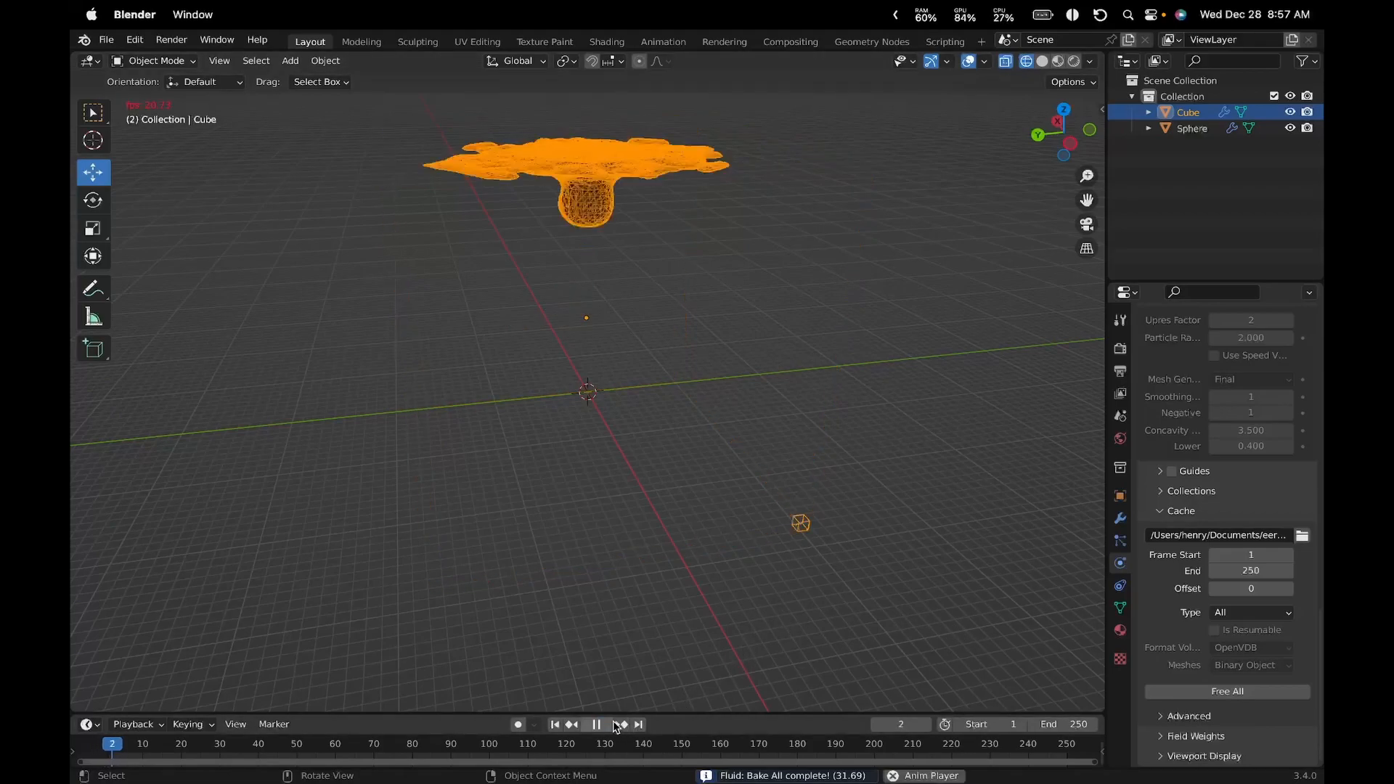
middle_drag(802, 569, 806, 569)
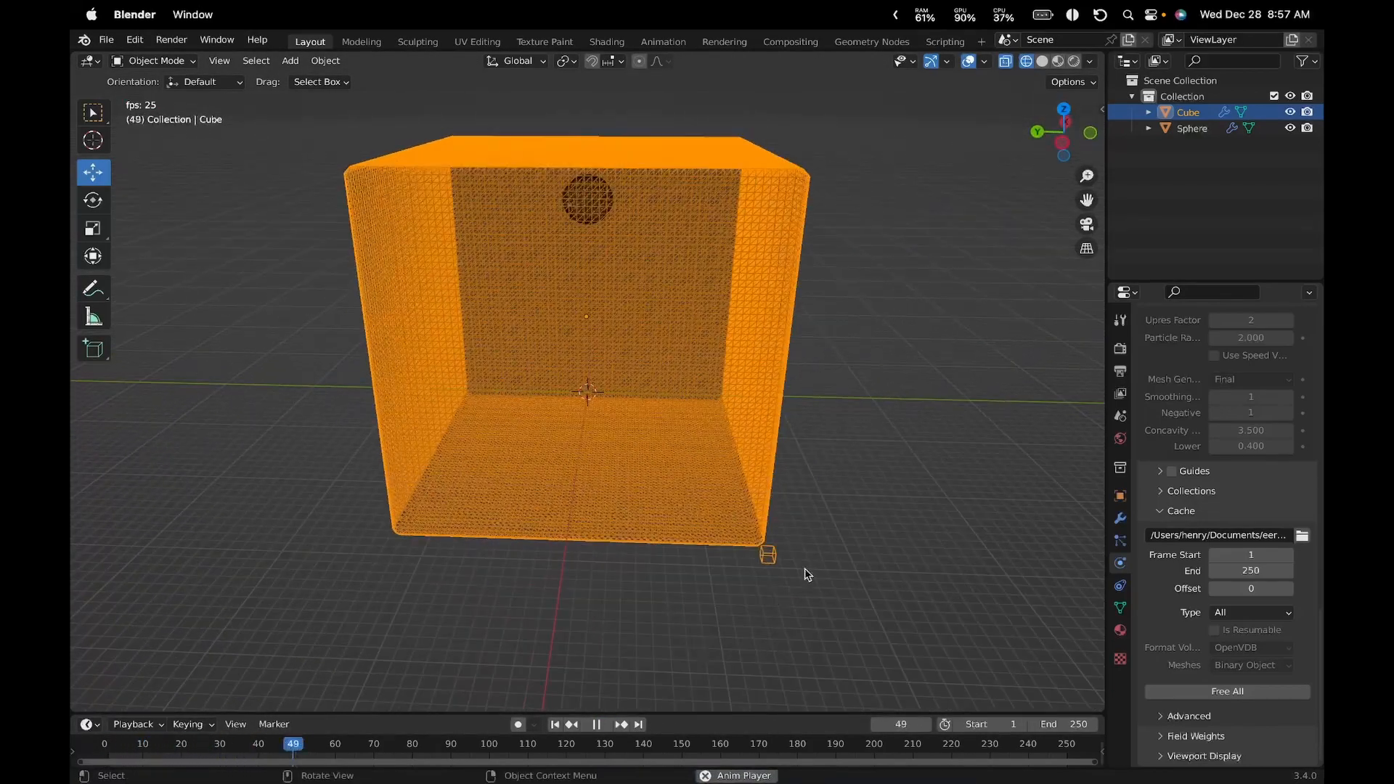
click(326, 748)
drag(324, 748, 112, 757)
mouse_move(686, 575)
middle_down()
mouse_move(657, 636)
mouse_move(702, 568)
middle_up()
click(603, 728)
click(602, 727)
key(space)
click(112, 748)
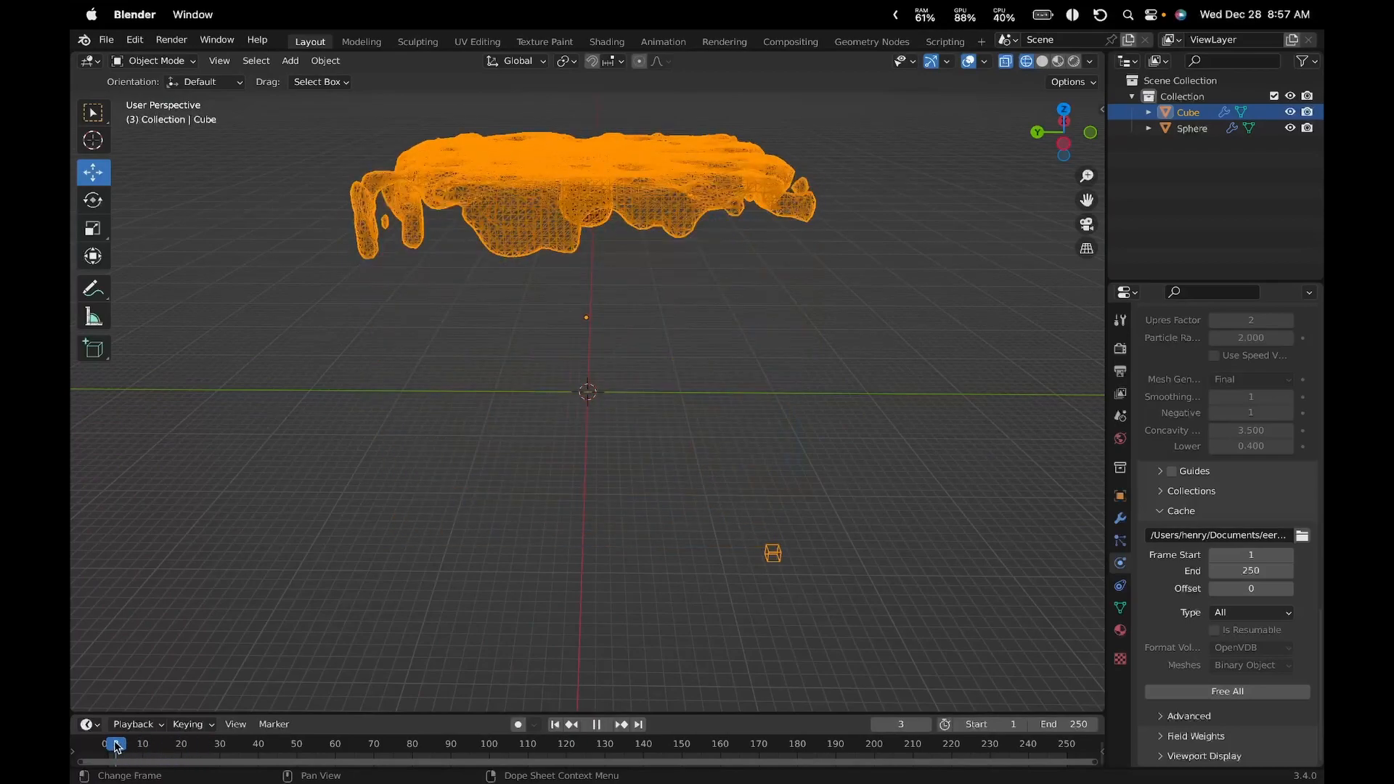
key(space)
middle_drag(703, 539, 642, 642)
click(601, 724)
click(601, 725)
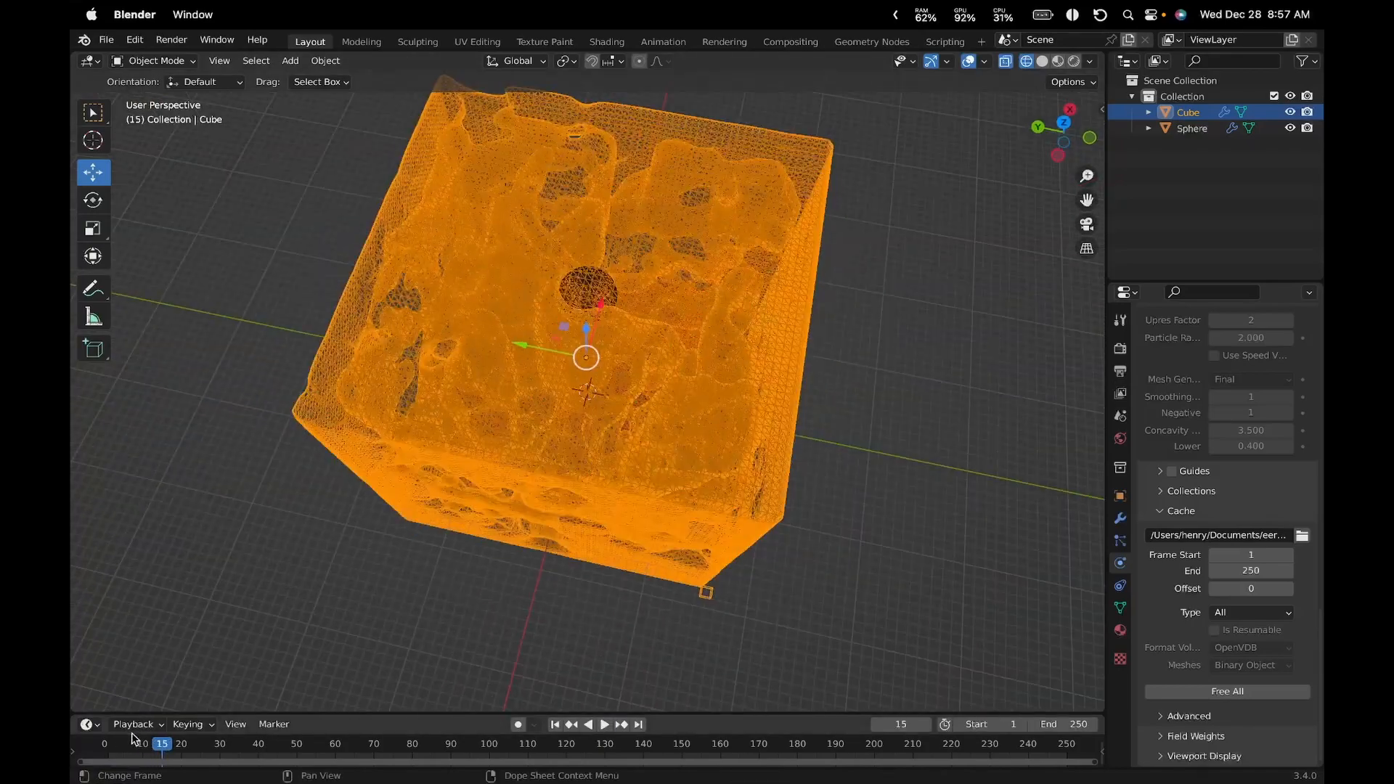
drag(149, 743, 105, 746)
middle_drag(459, 605, 654, 482)
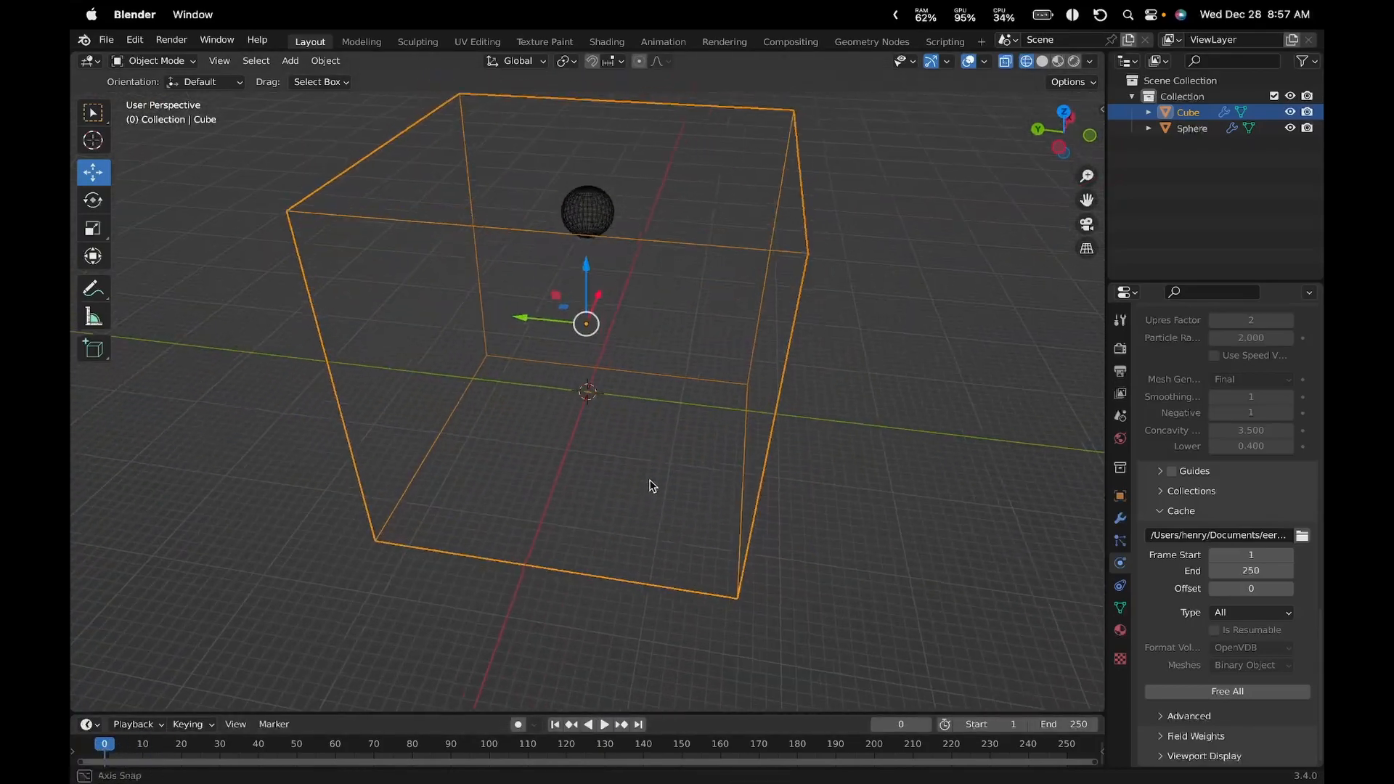
Set the sphere's initial Z velocity to -300 m/s
click(584, 210)
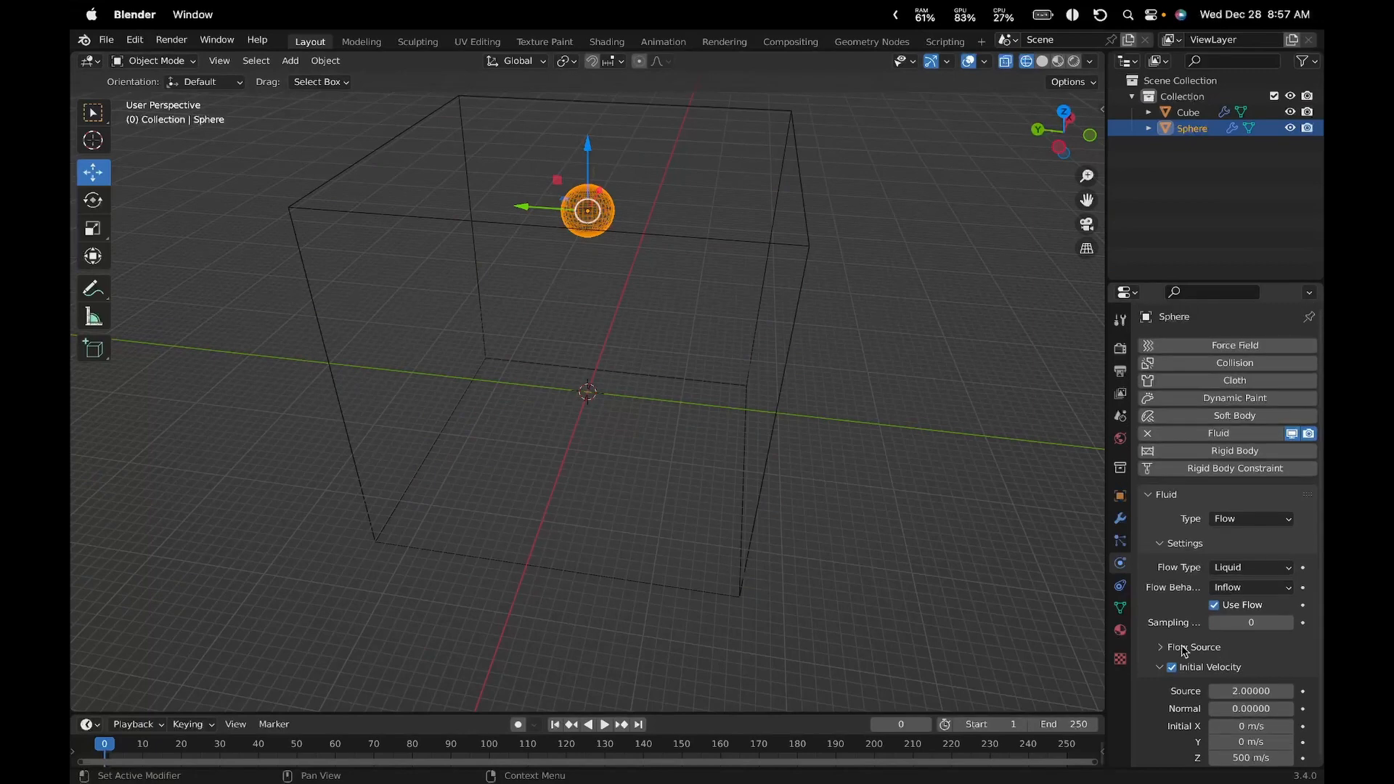
click(1255, 751)
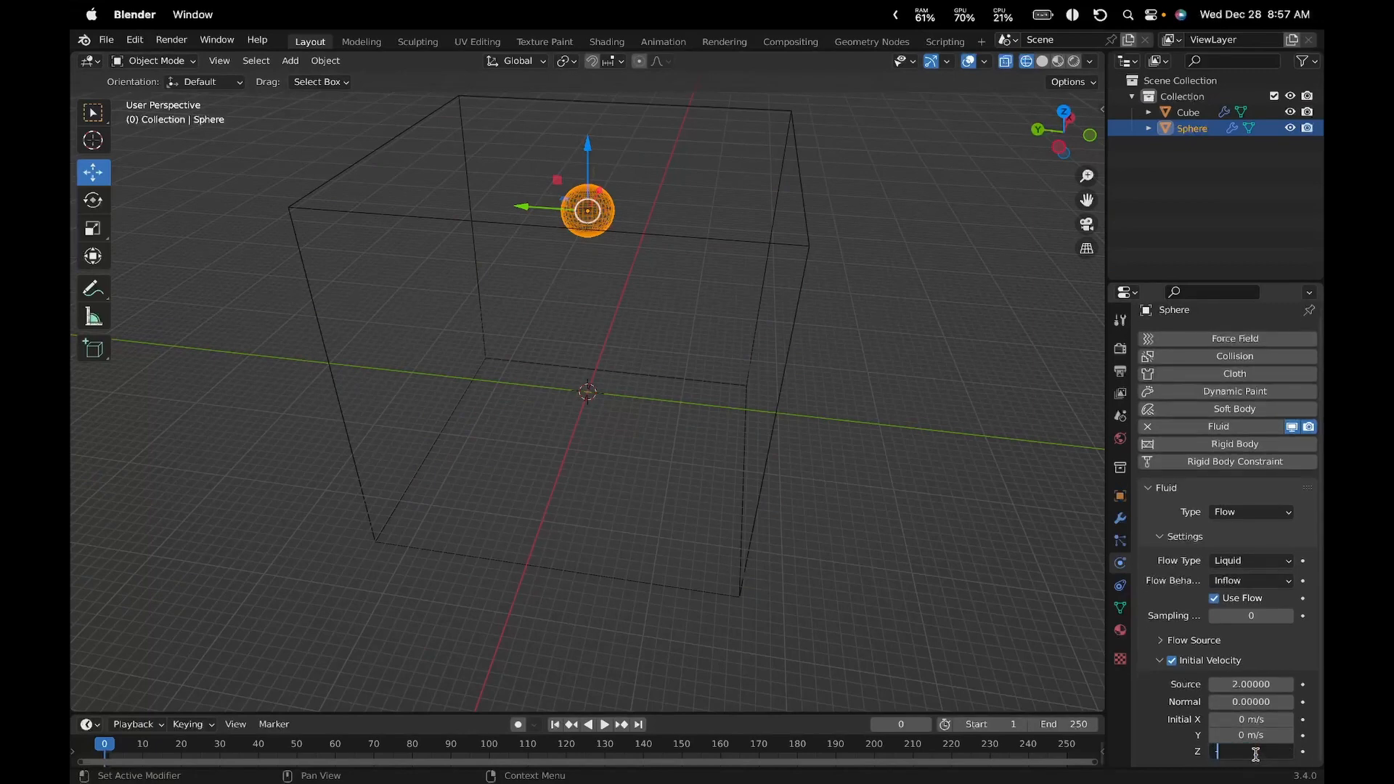
text(-300)
key(Return)
Add a torus mesh at the world origin, inside the domain cube below the sphere
click(765, 301)
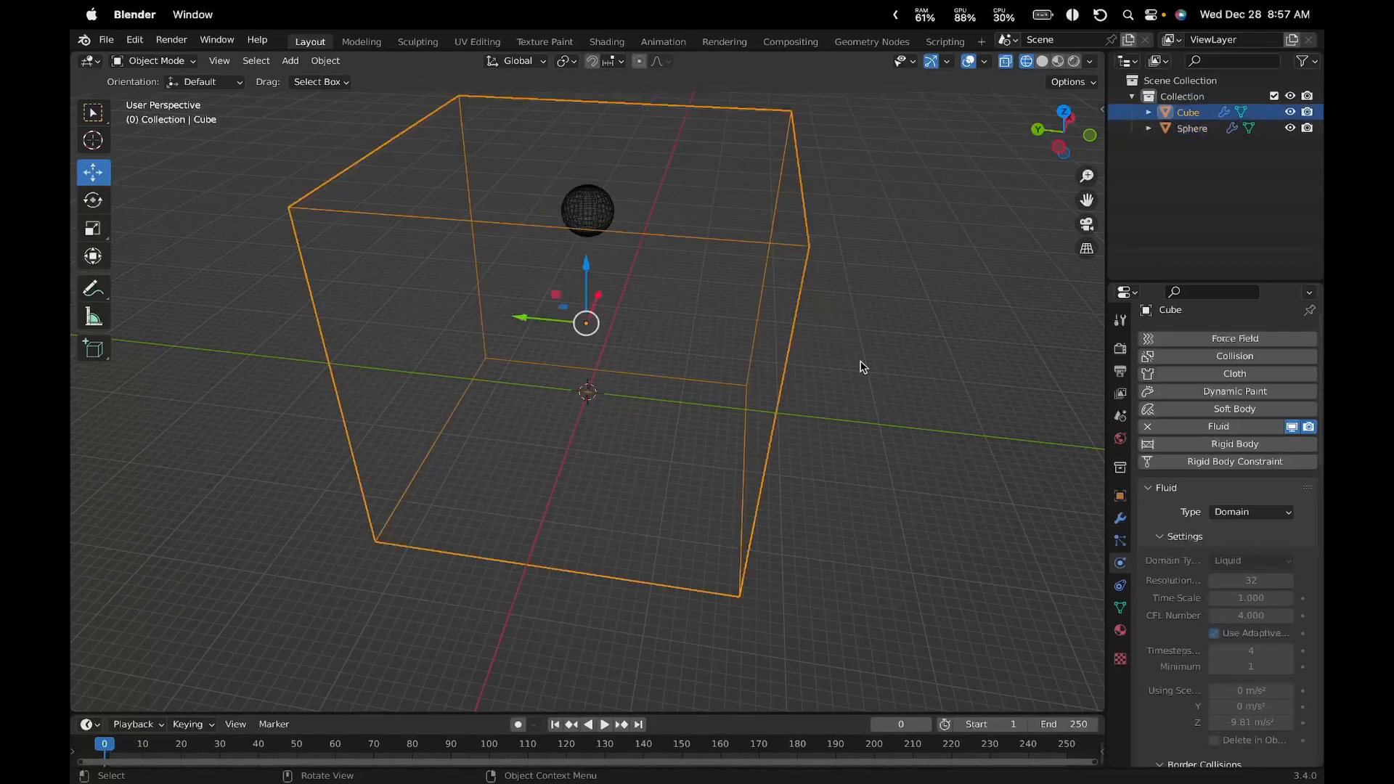
key(s)
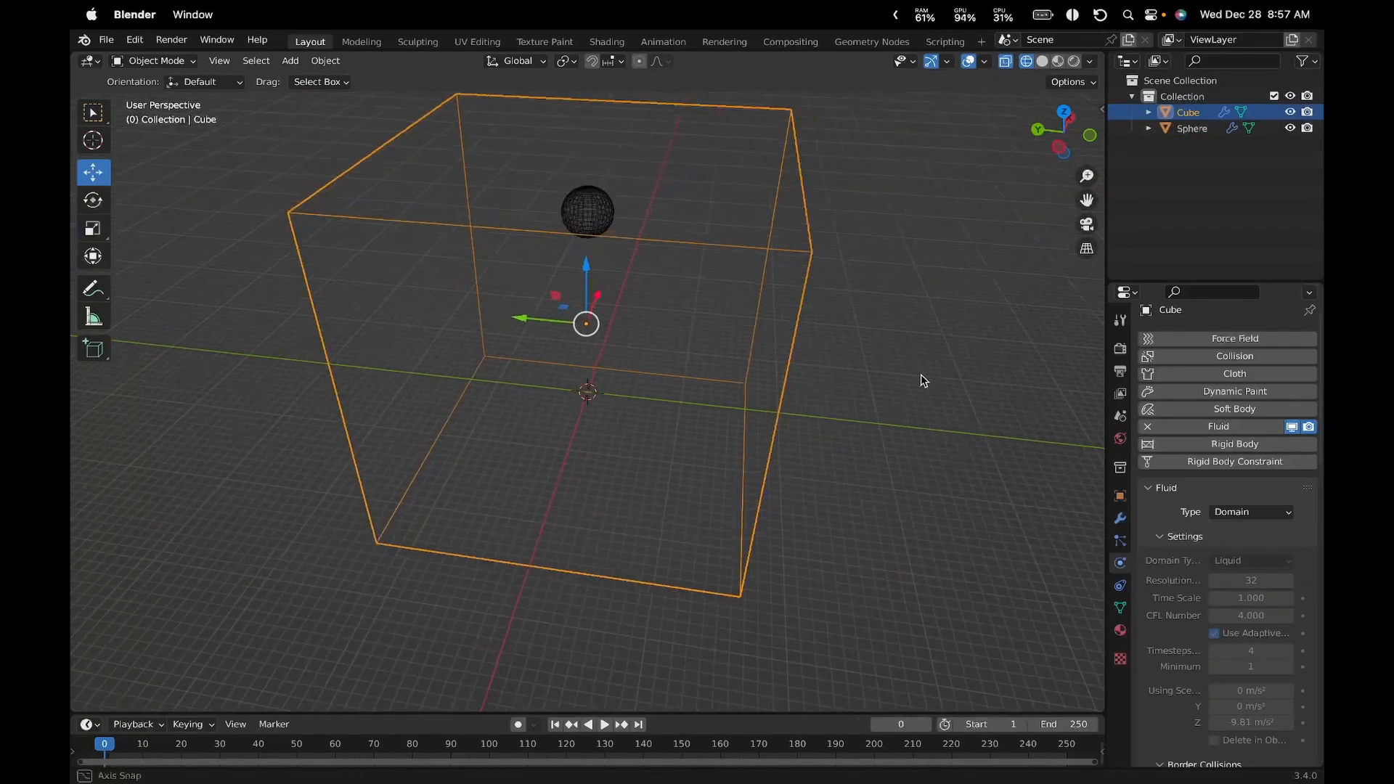
middle_drag(921, 374, 904, 480)
scroll(906, 369, down, 2)
scroll(937, 392, up, 5)
scroll(911, 369, down, 7)
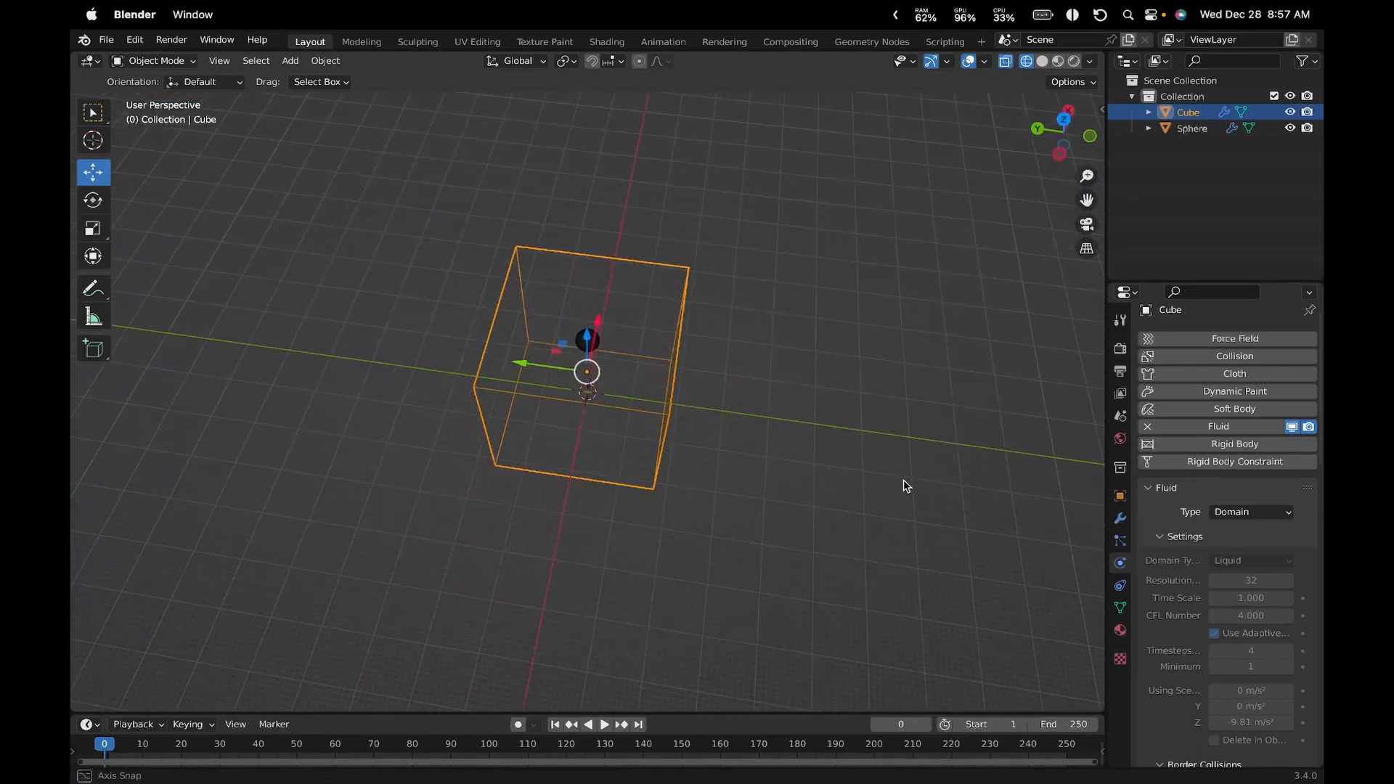
key(shift+a)
mouse_move(799, 434)
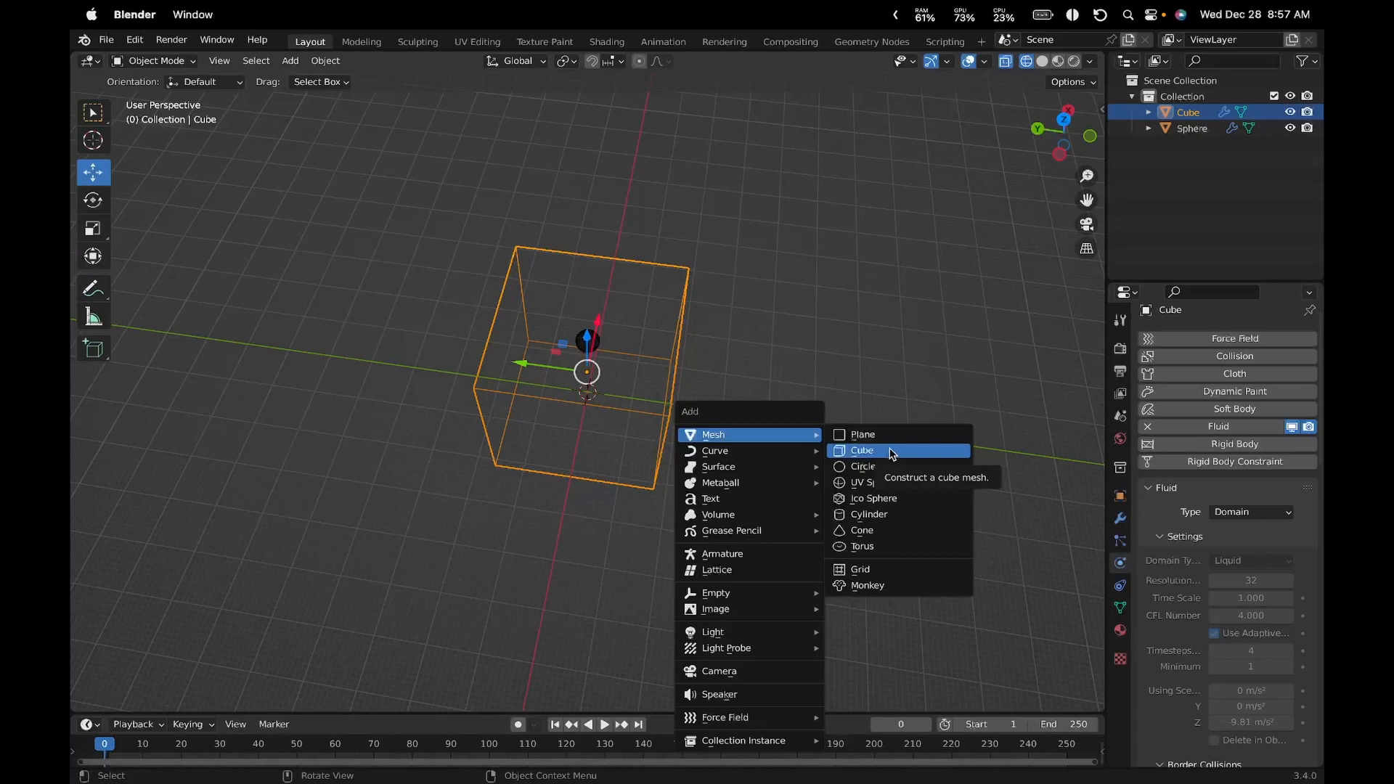
click(887, 547)
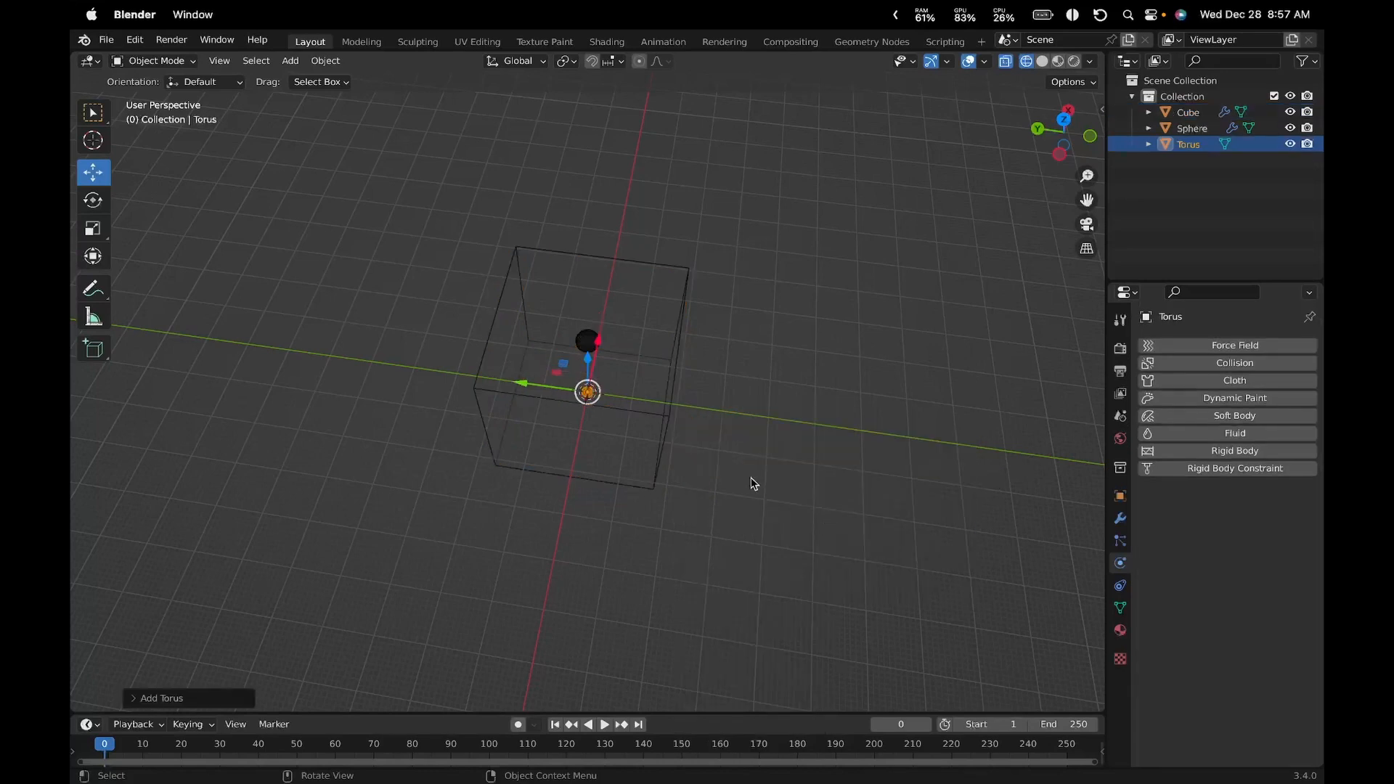
Scale the torus up uniformly to slightly less than half the domain cube's width
key(s)
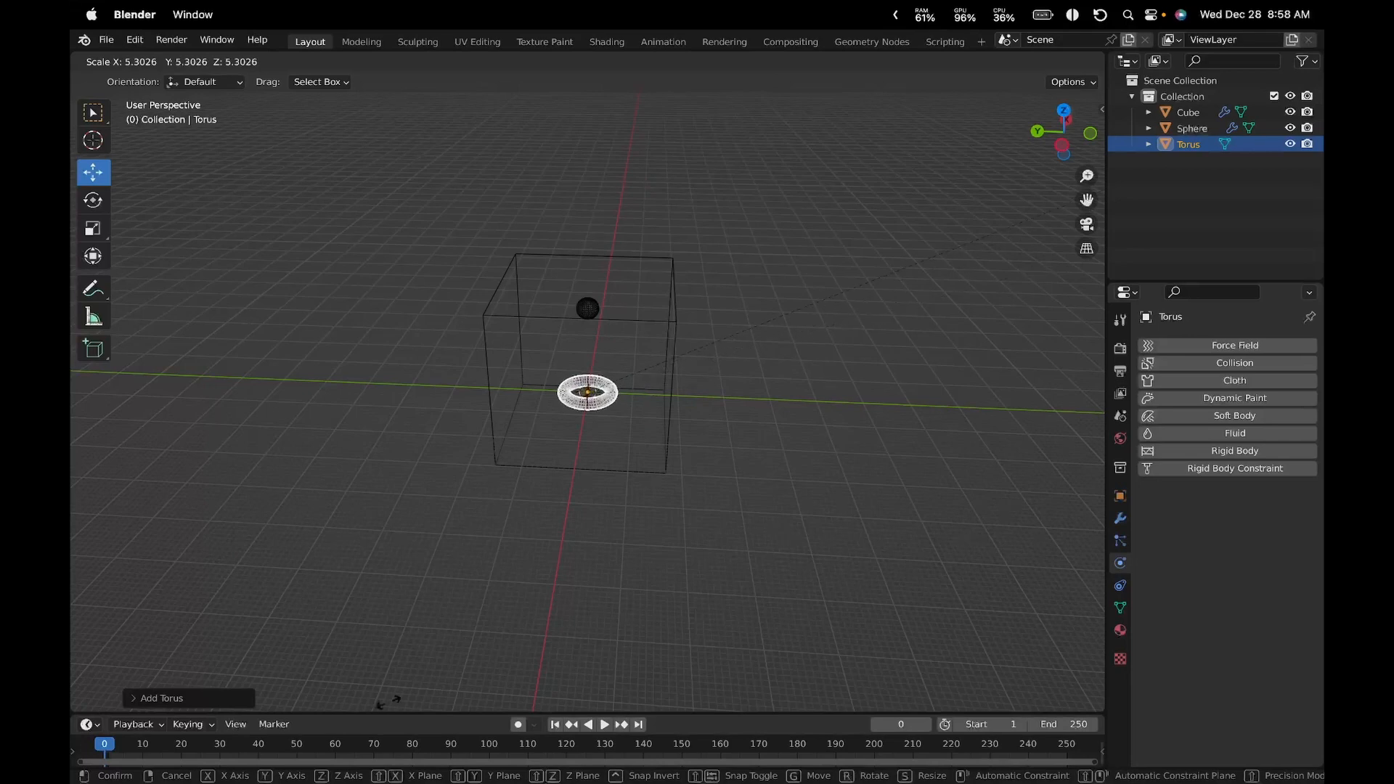
click(643, 646)
right_click(684, 580)
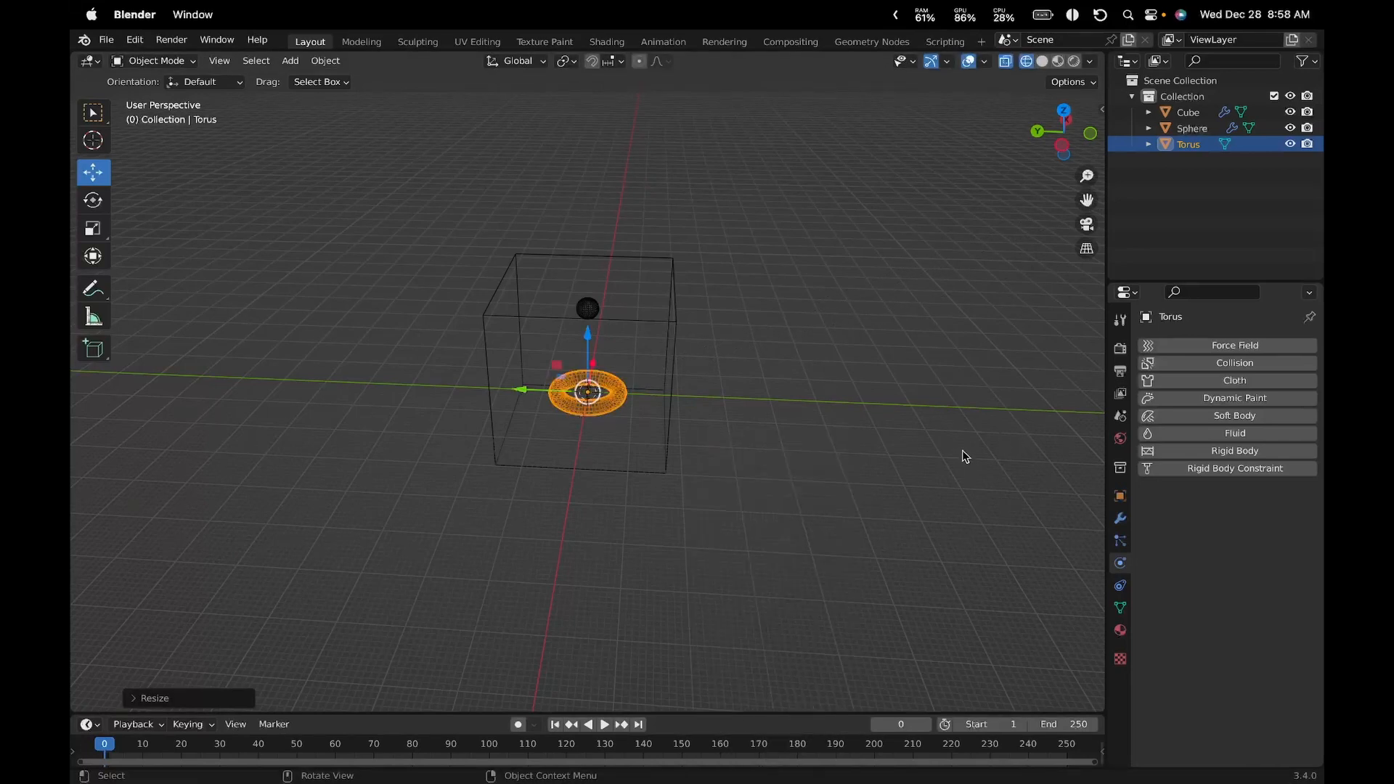
middle_drag(914, 506, 833, 457)
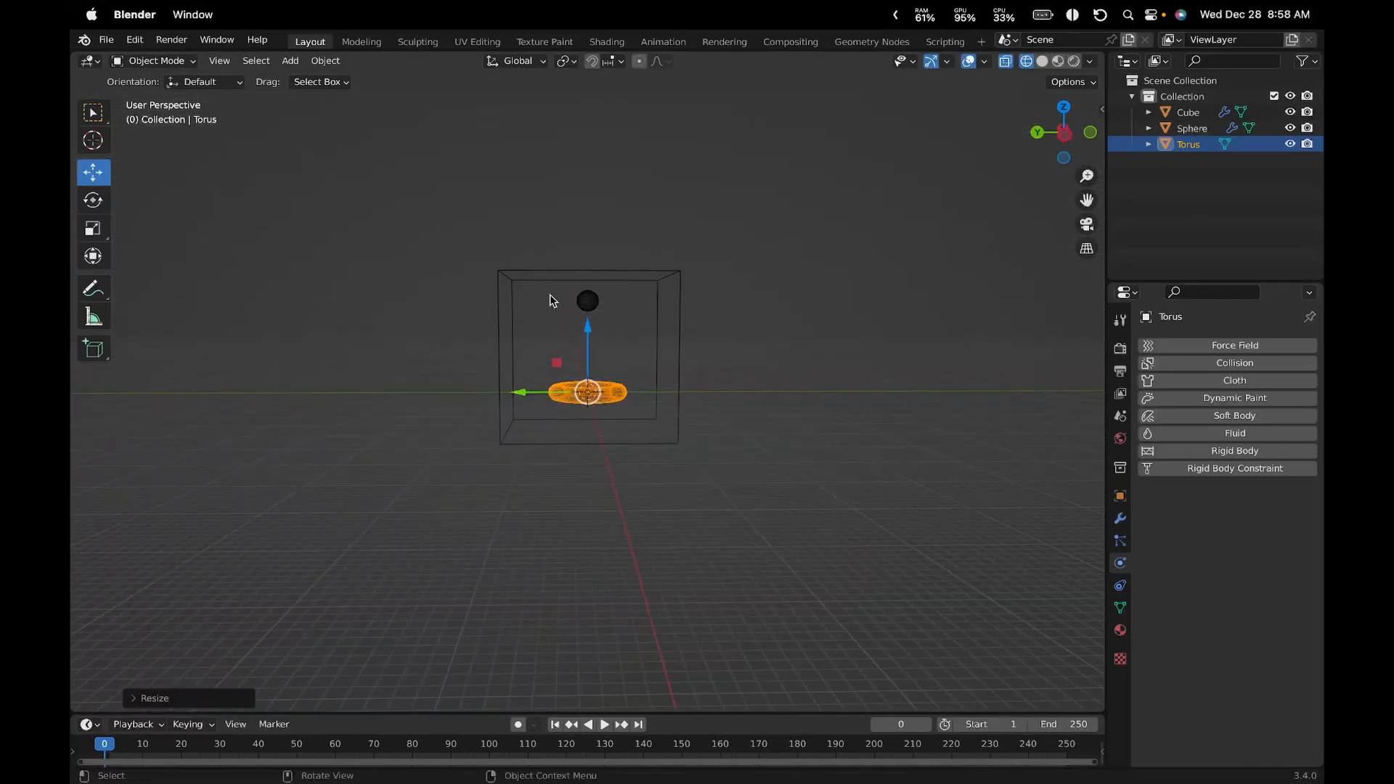
Move the torus straight up along Z, keeping it inside the domain cube below the sphere
drag(588, 340, 588, 318)
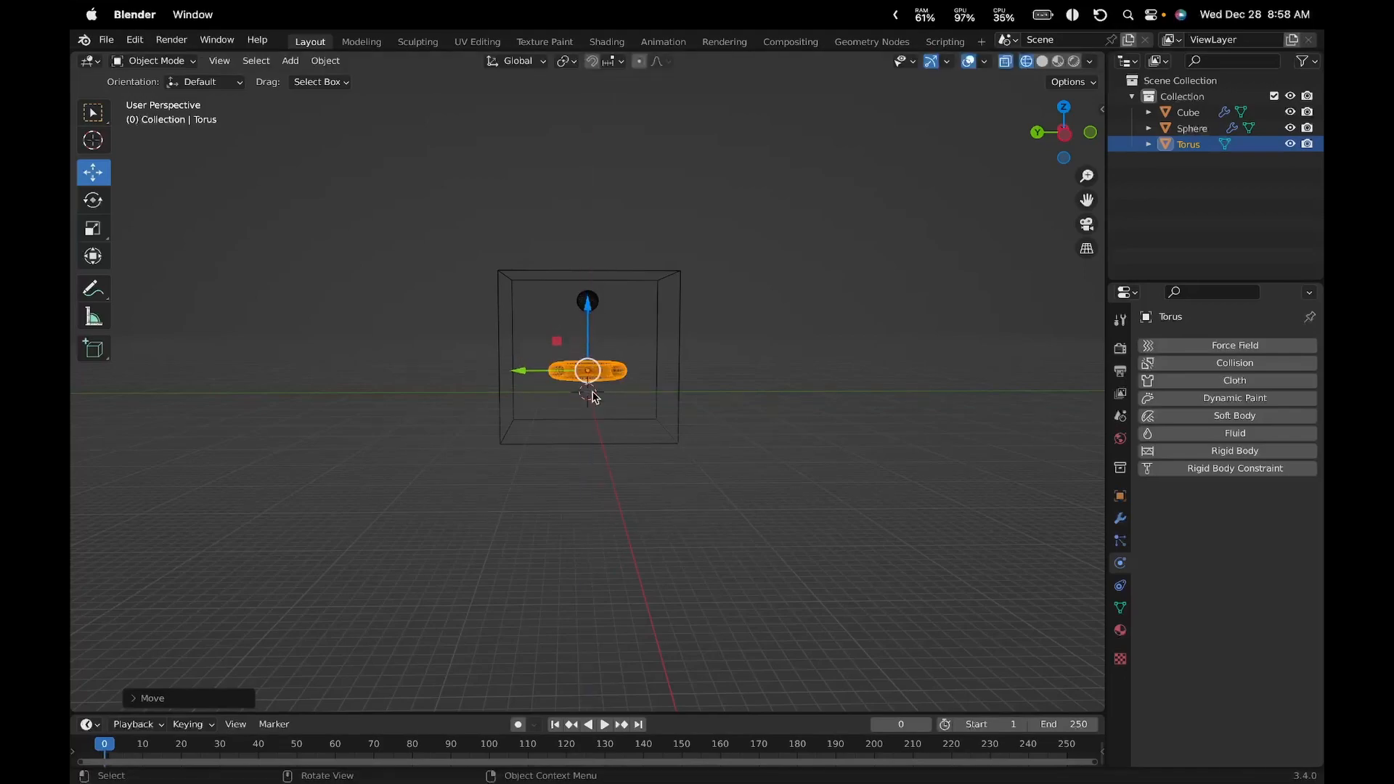
middle_drag(890, 439, 756, 406)
scroll(725, 514, up, 7)
scroll(740, 489, up, 2)
scroll(737, 482, down, 7)
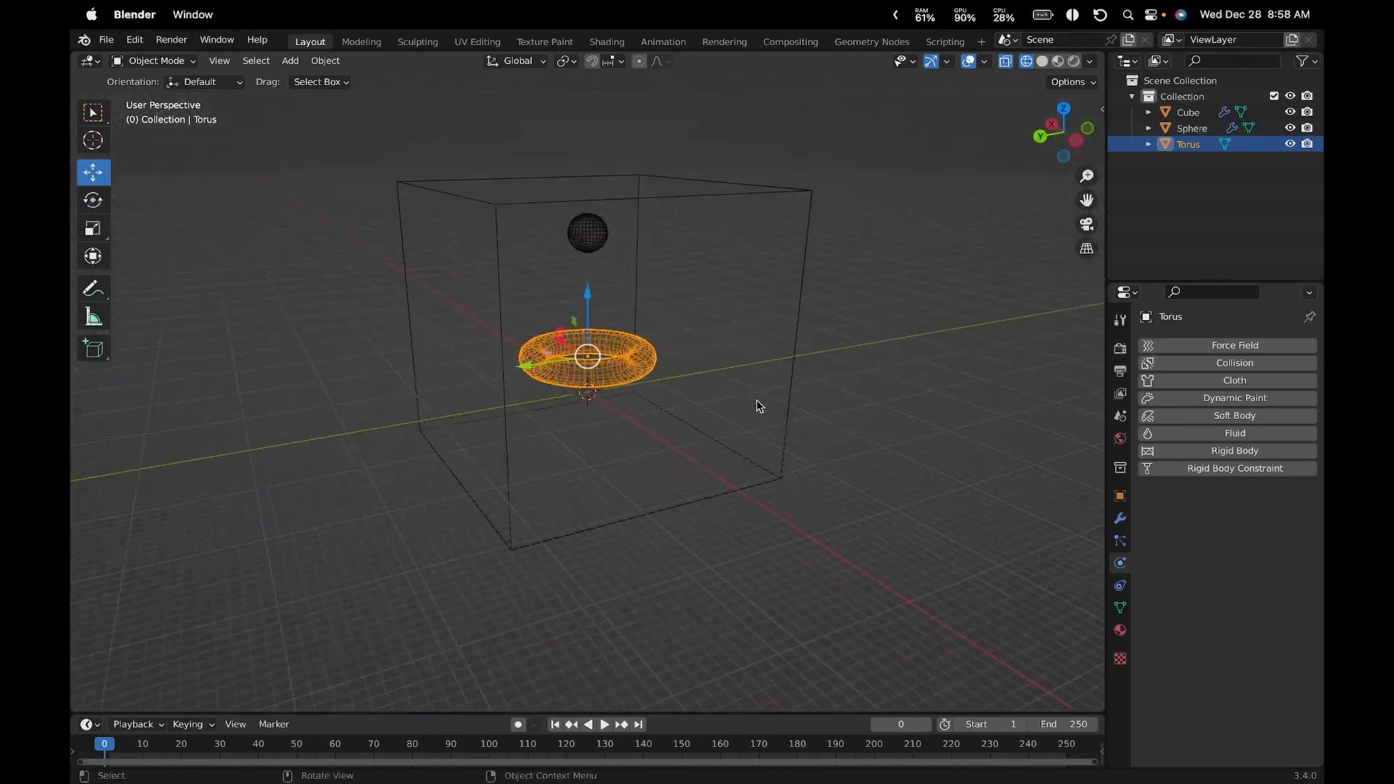
Enable fluid physics on the torus as an Effector with the Collision effector type
click(1230, 434)
click(1227, 521)
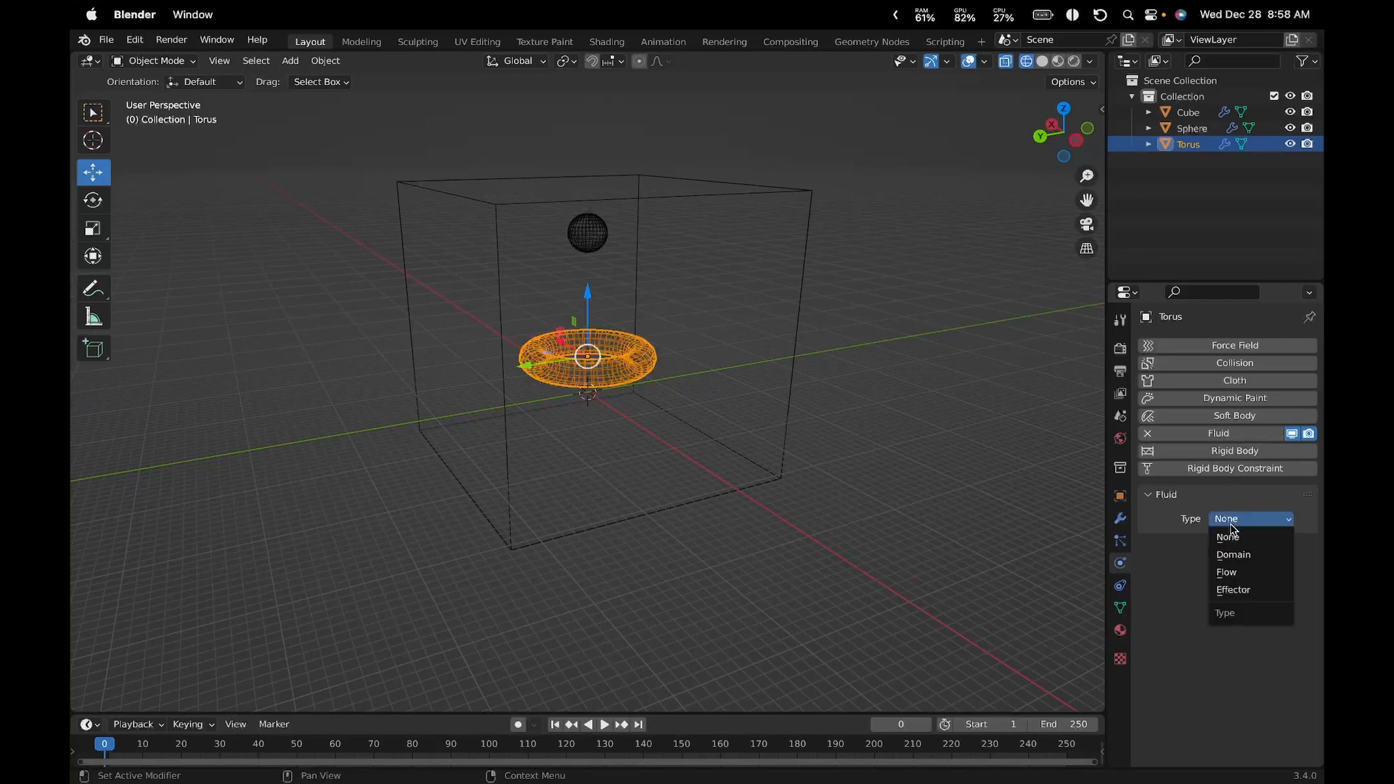
click(1248, 588)
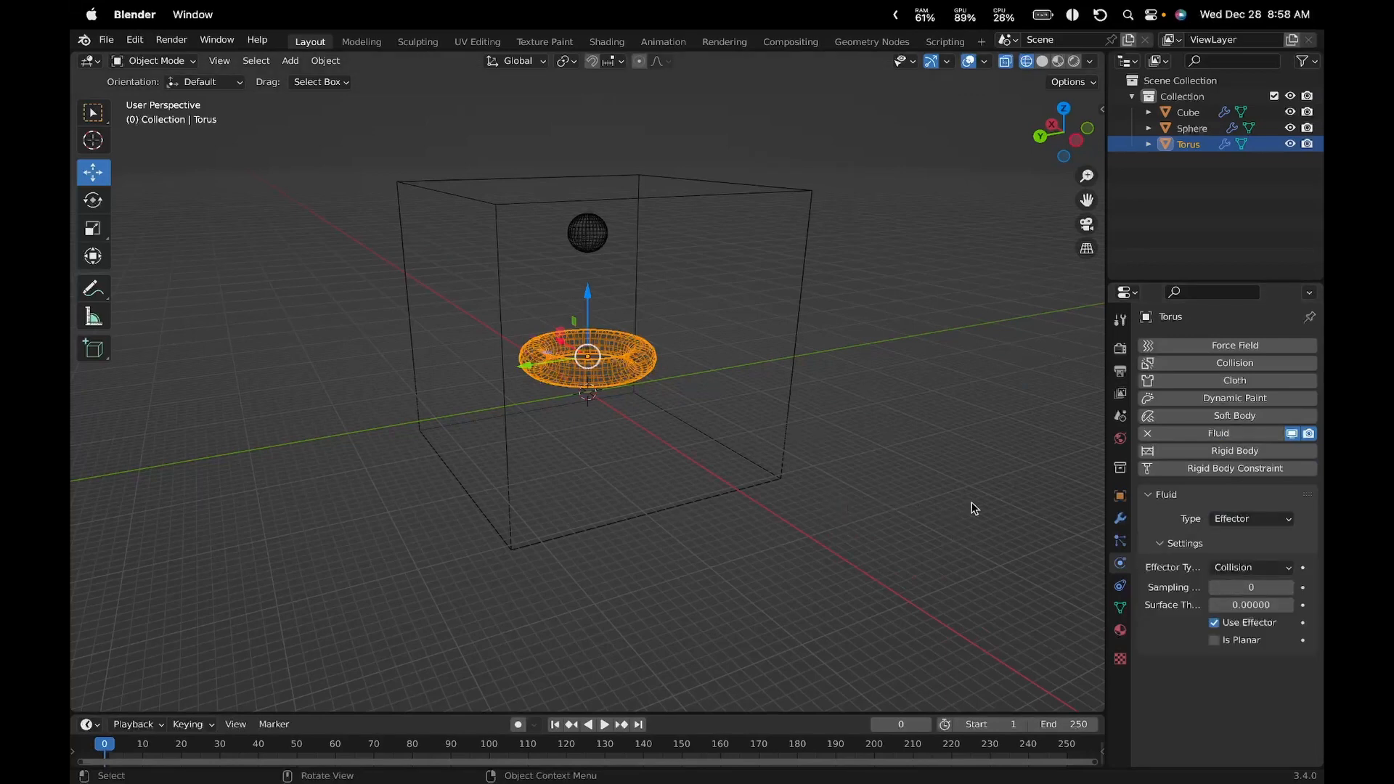
click(1233, 573)
click(1233, 571)
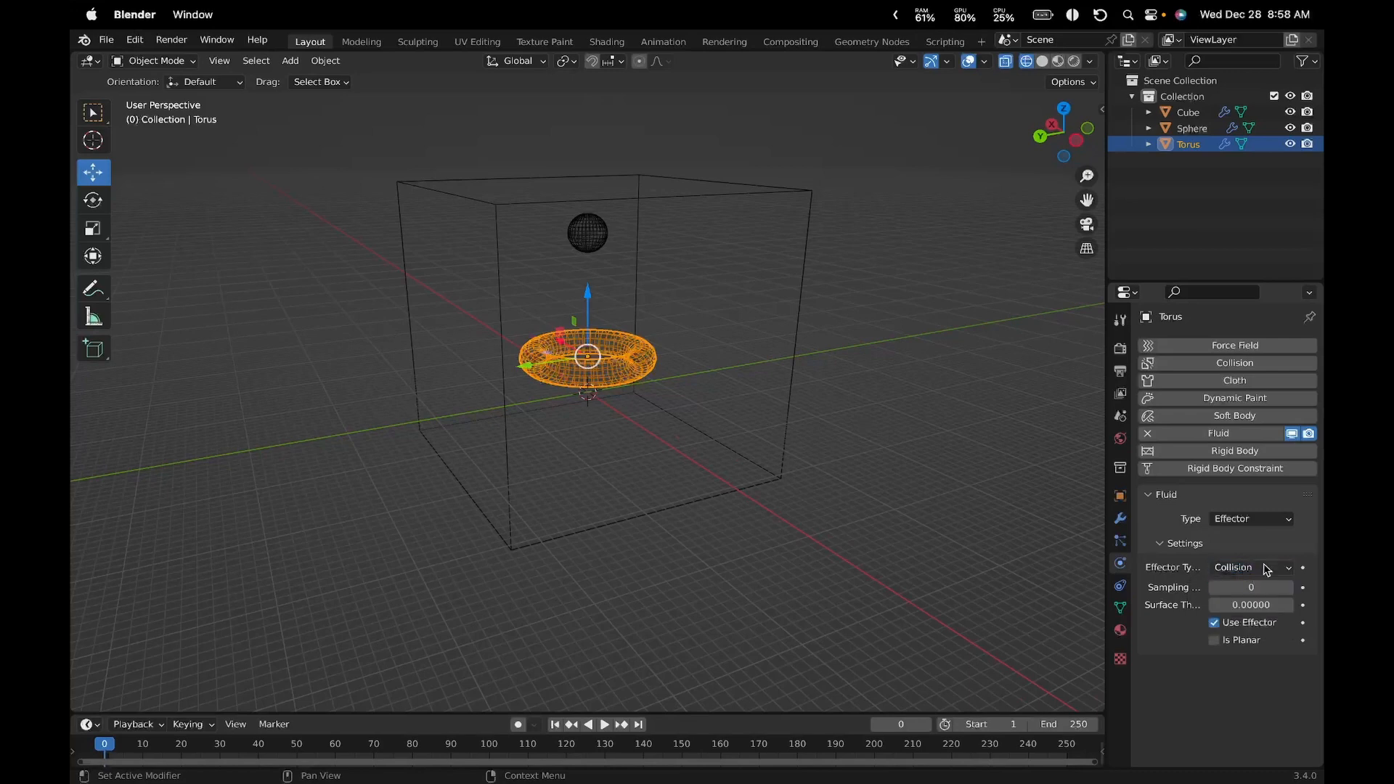
Set the torus effector's sampling substeps to 1 and its surface thickness to 1
click(1232, 587)
text(1)
key(Return)
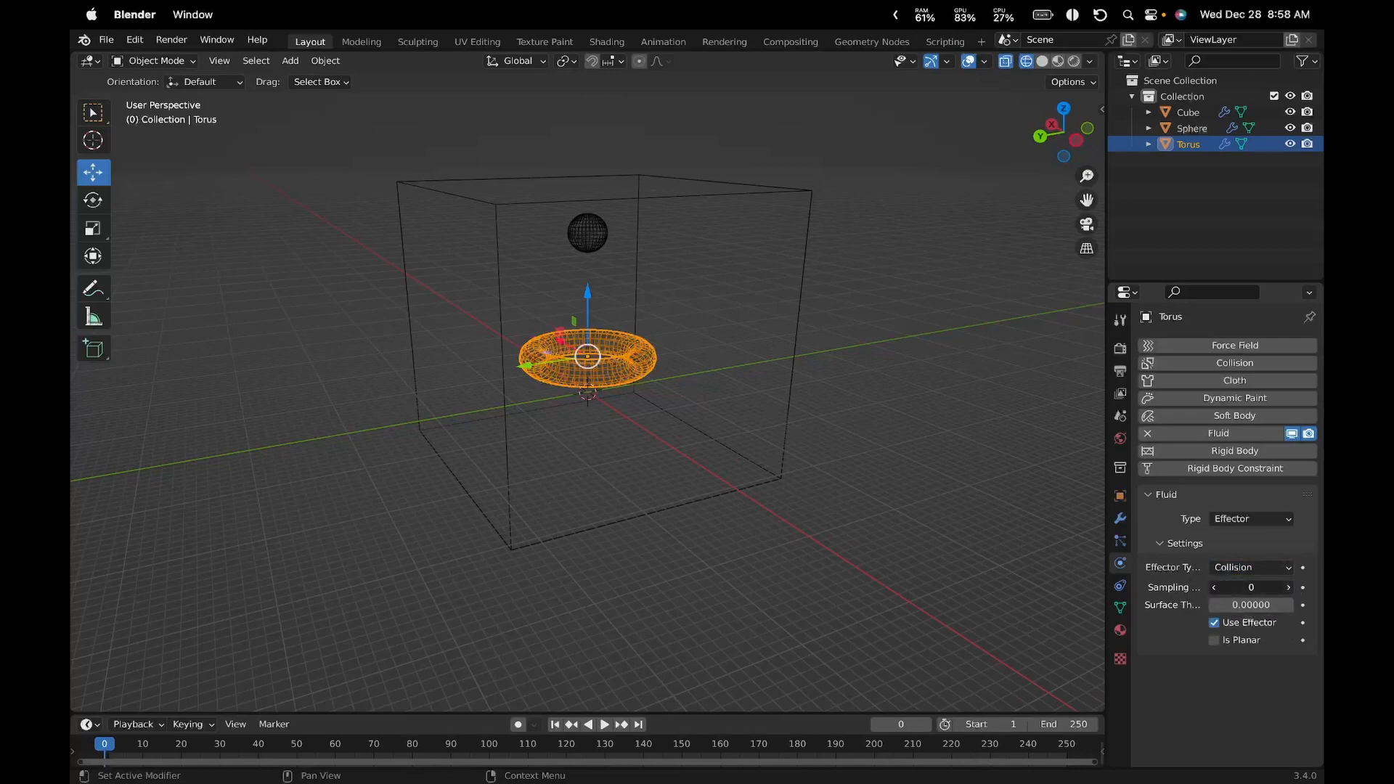
click(1168, 604)
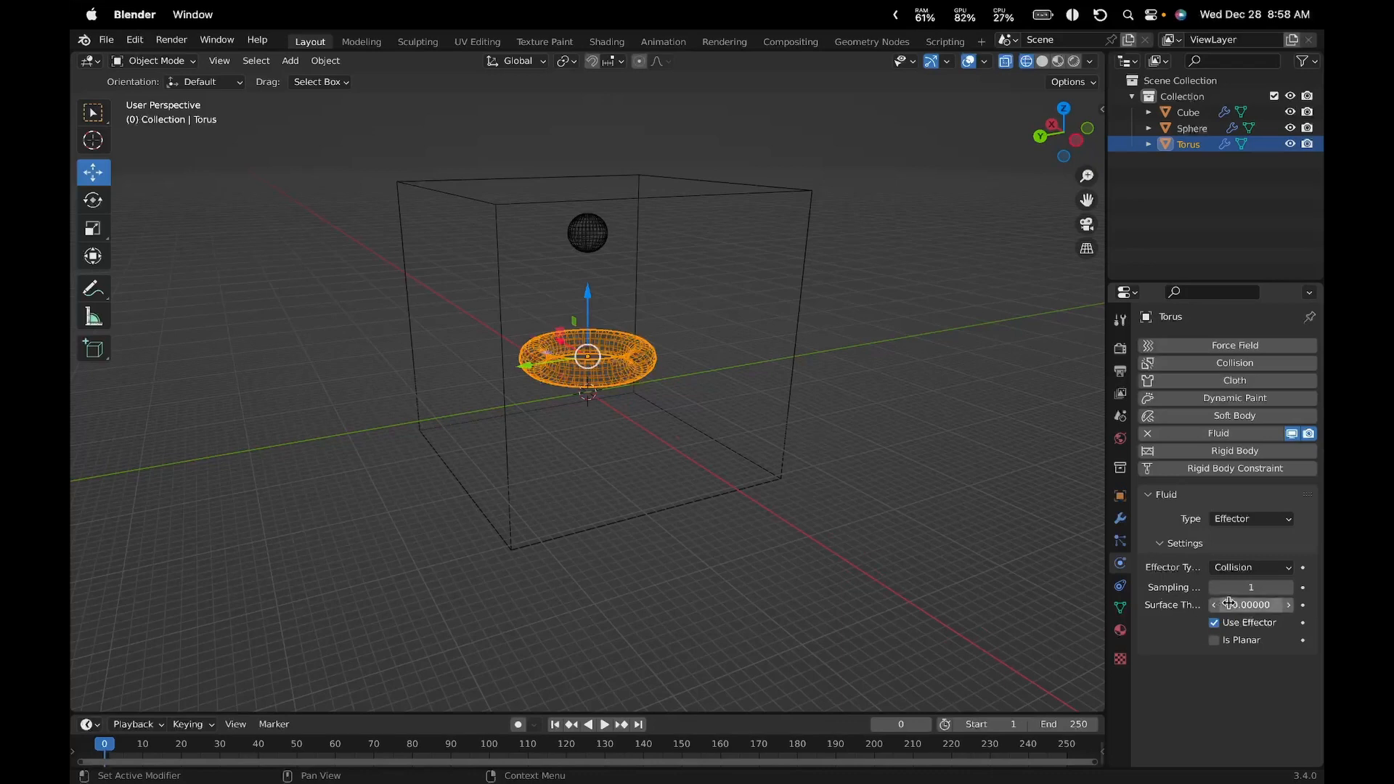
click(1234, 604)
text(1)
key(Return)
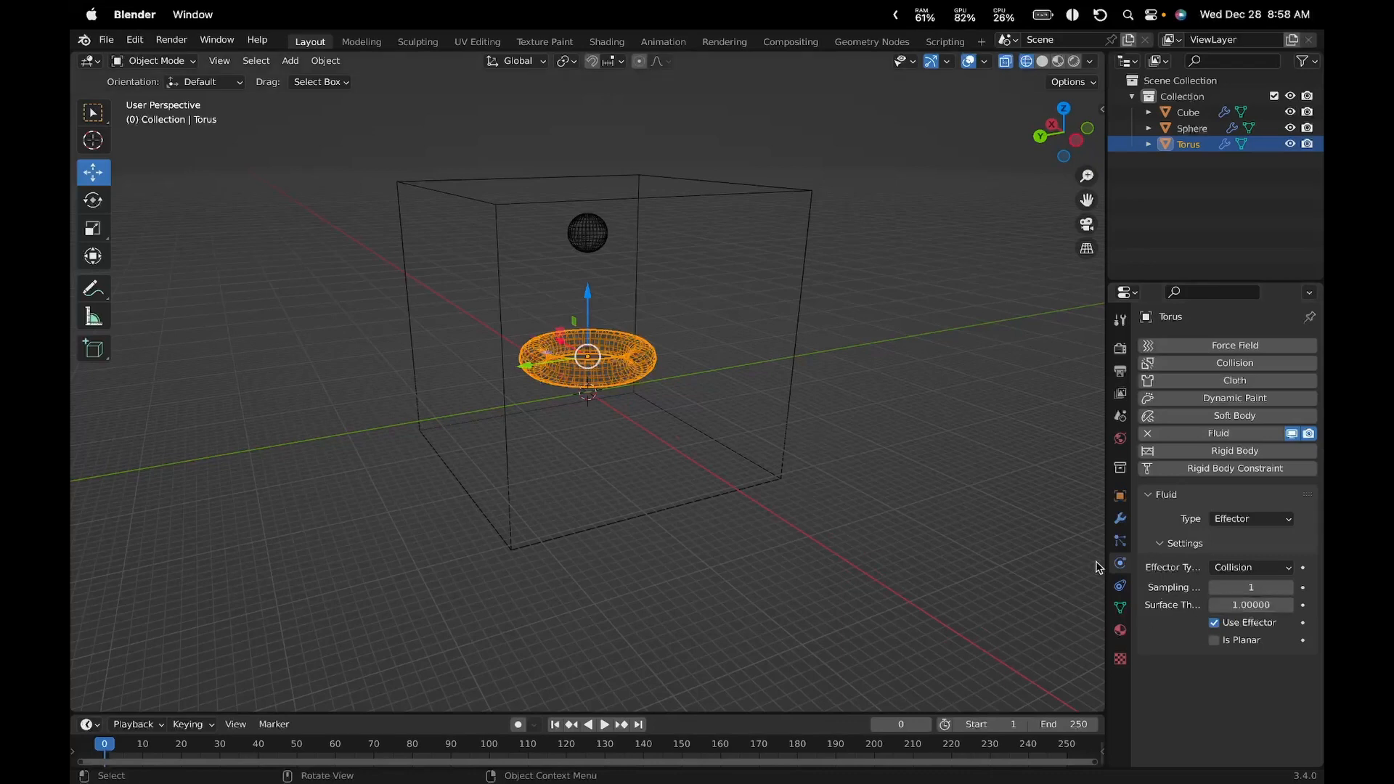
click(1119, 586)
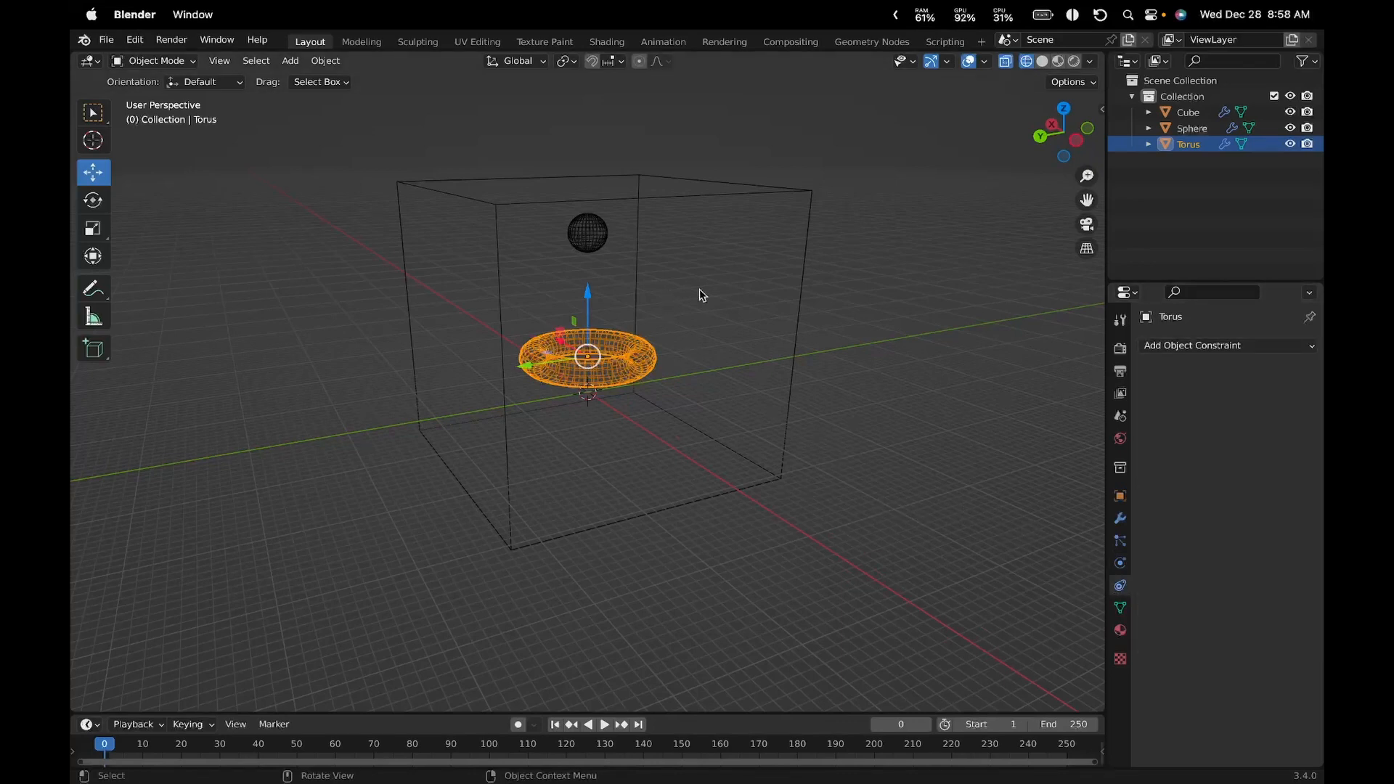
Free the domain cube's existing fluid bake and bake all the simulation data again
click(808, 279)
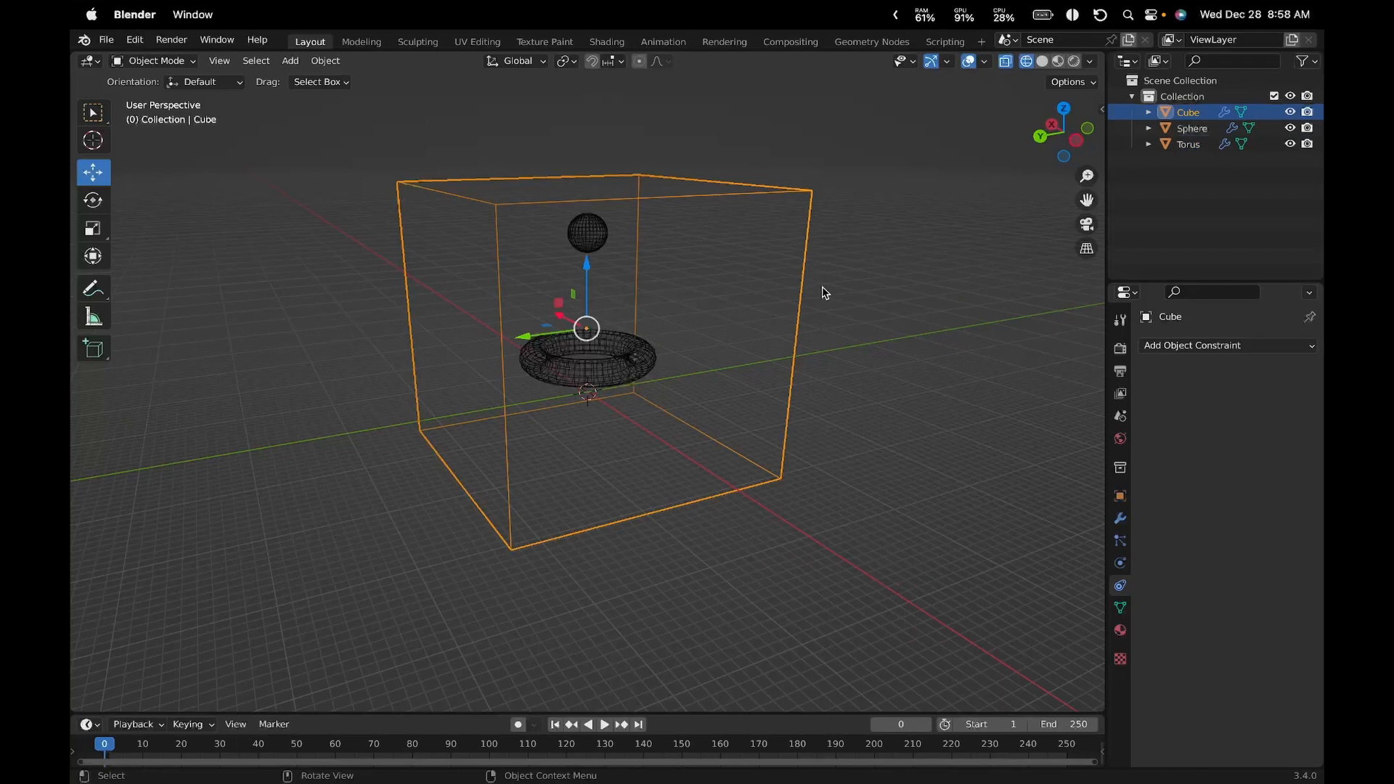
click(1120, 563)
scroll(1201, 530, down, 10)
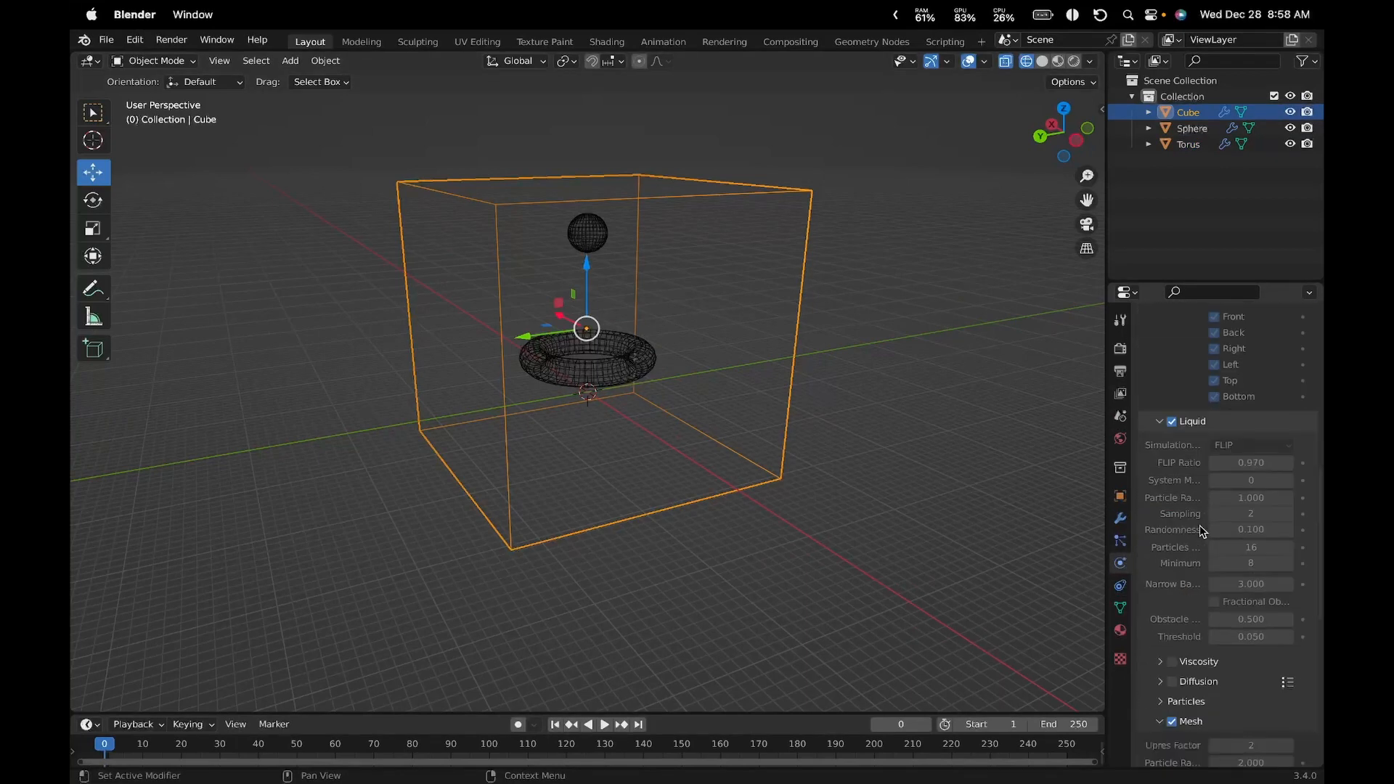
scroll(1202, 530, down, 12)
click(1240, 692)
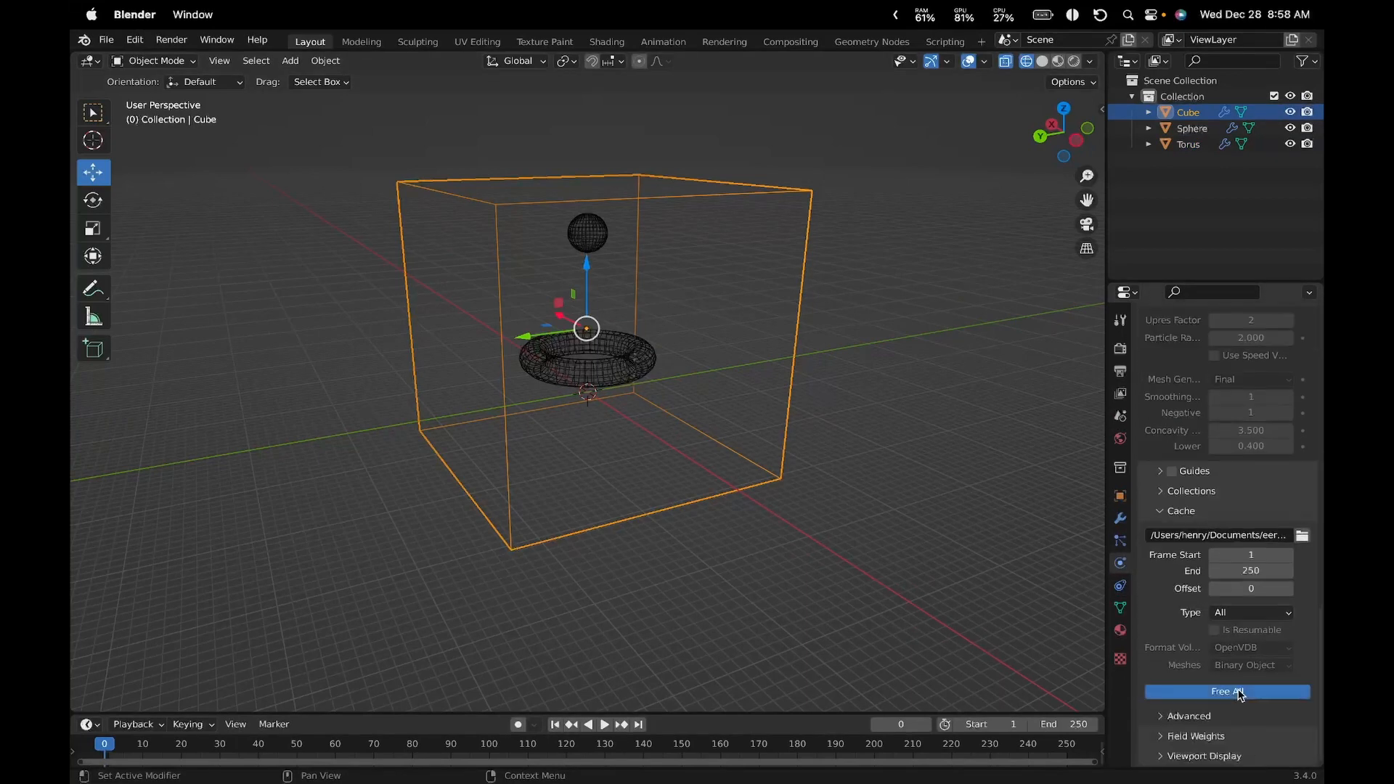
click(1227, 696)
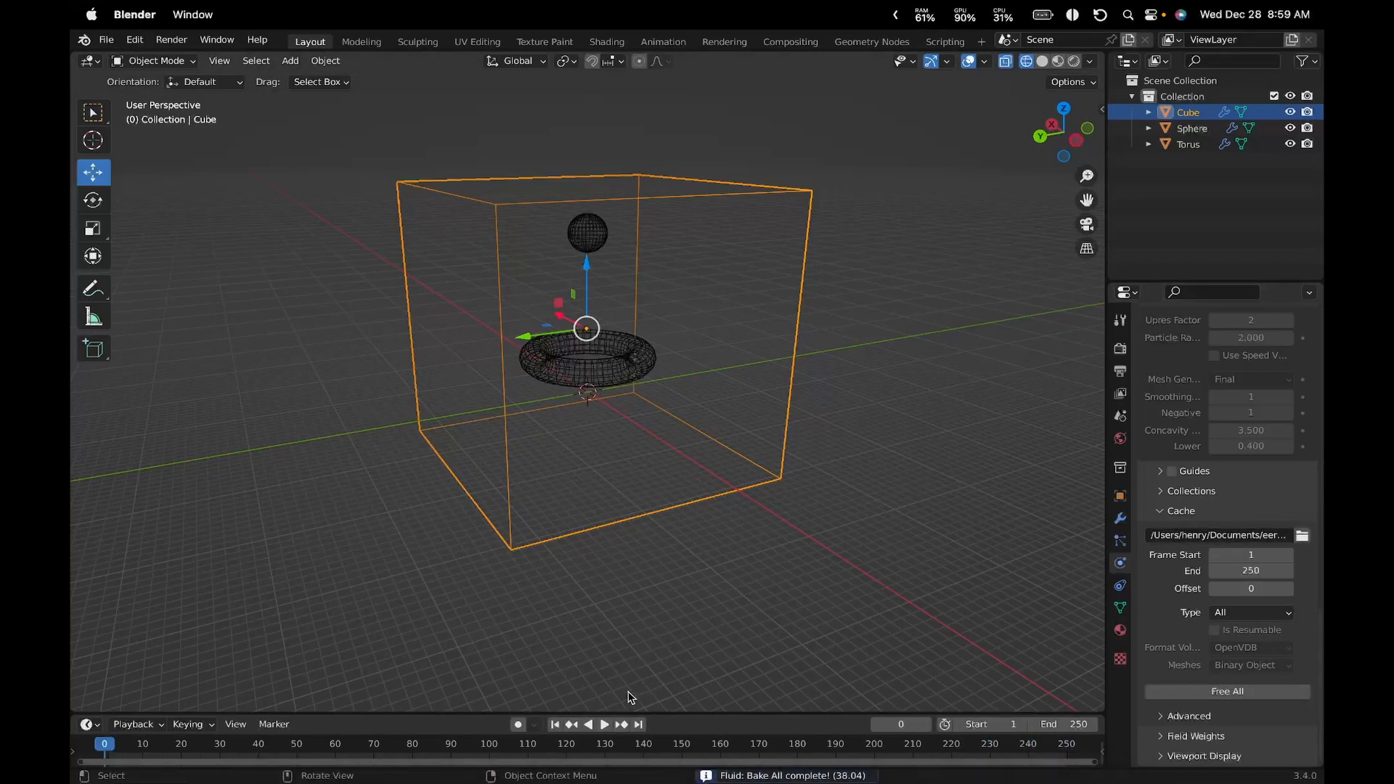
Play the baked simulation and examine from several angles how the liquid flows around the torus
click(612, 723)
middle_drag(738, 591, 693, 563)
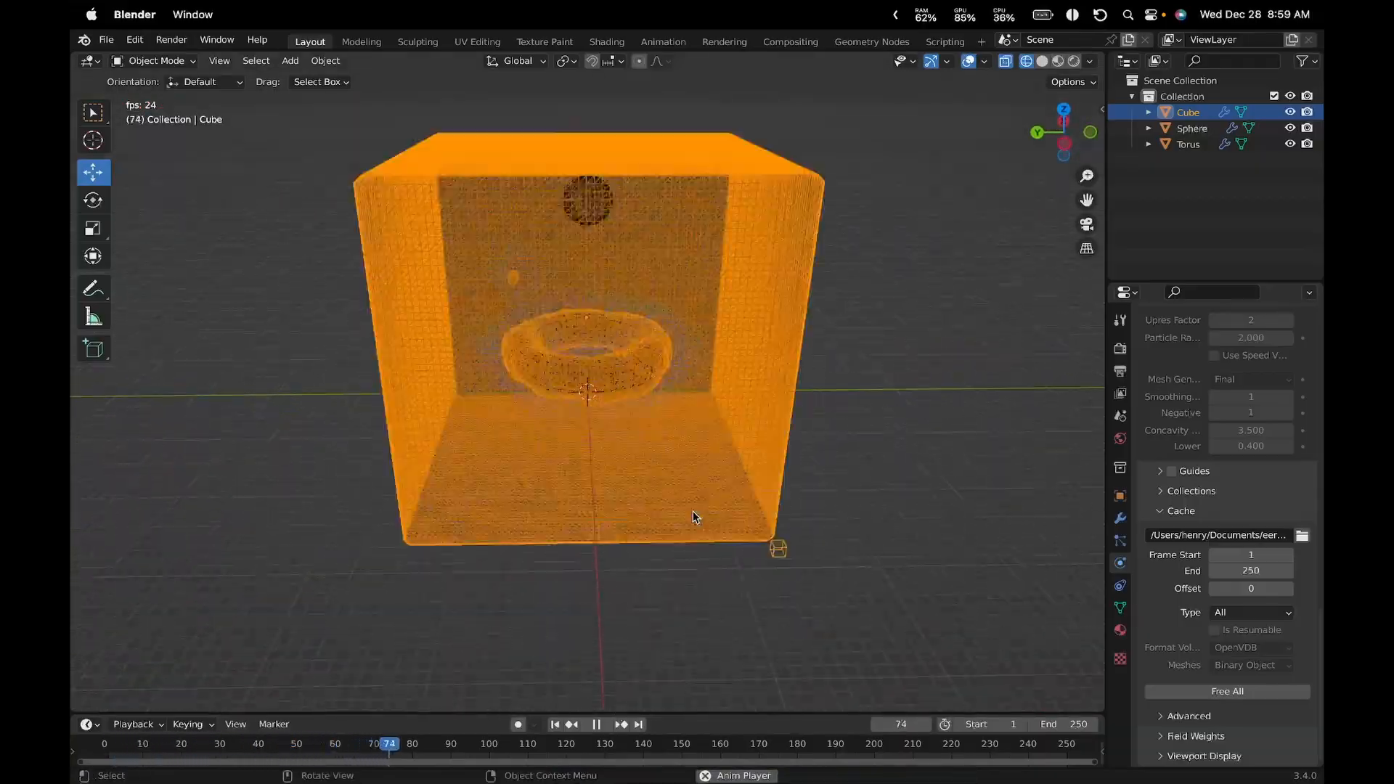
scroll(711, 511, up, 5)
middle_drag(814, 469, 687, 463)
scroll(690, 532, down, 6)
scroll(701, 528, up, 7)
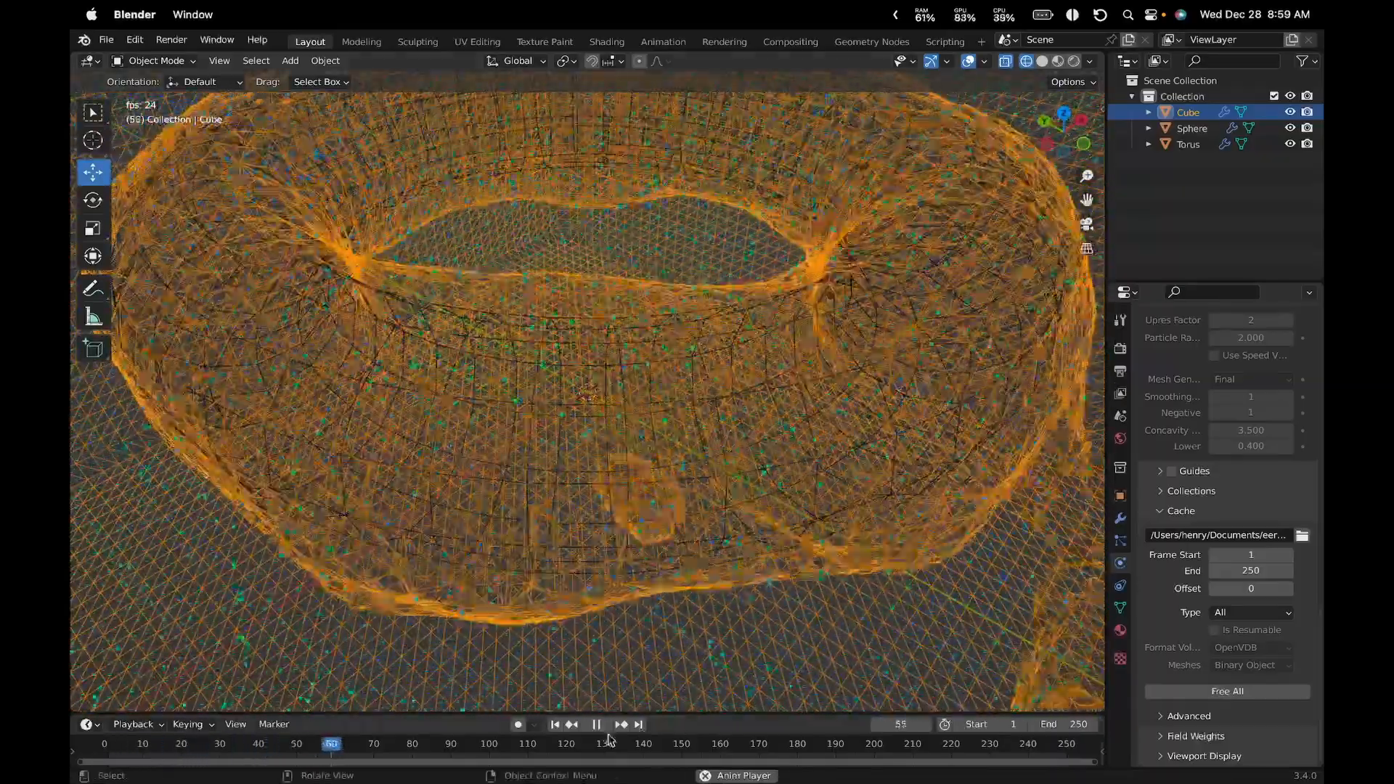
Stop playback and scrub back through the early frames to frame 0, inspecting the liquid passing through the torus
key(space)
drag(336, 747, 178, 734)
scroll(223, 677, up, 2)
scroll(252, 663, down, 5)
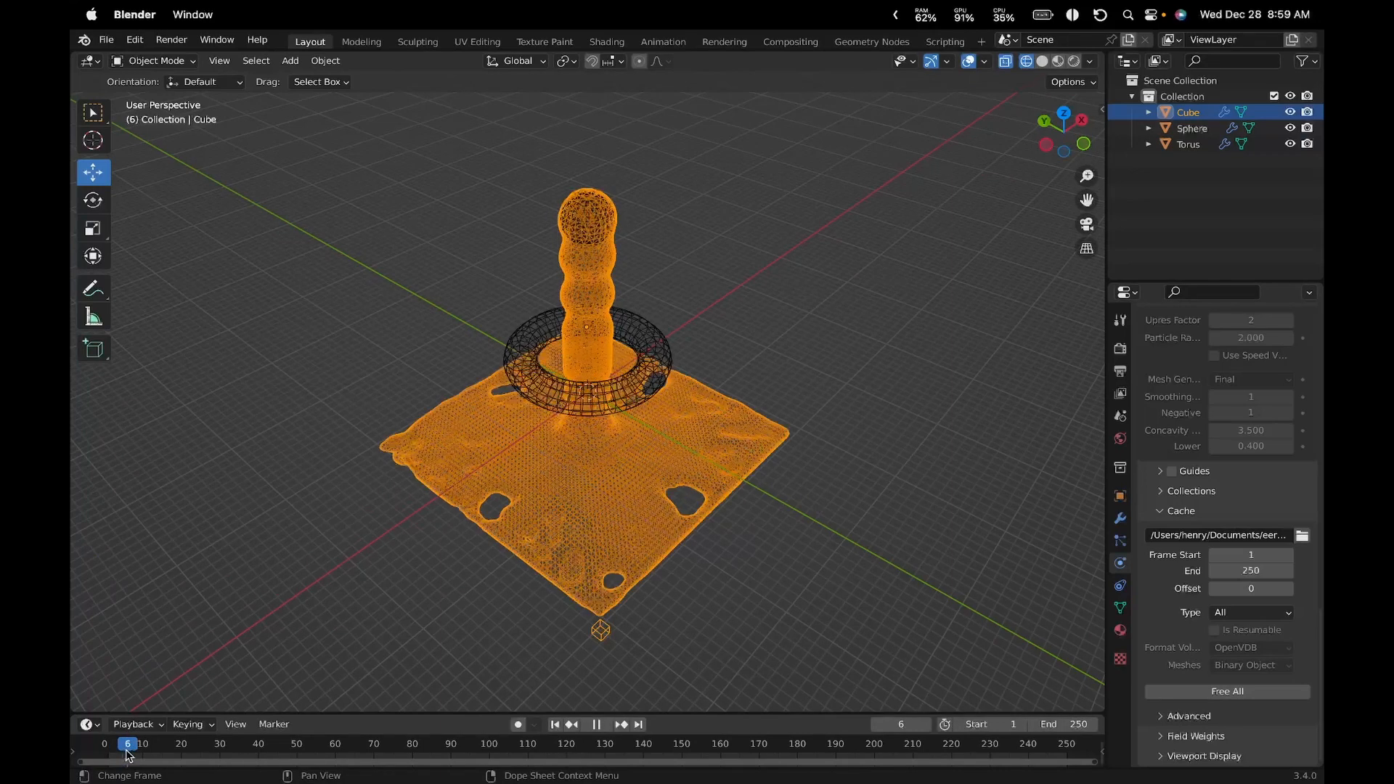
drag(132, 753, 87, 729)
key(space)
middle_drag(657, 615, 775, 669)
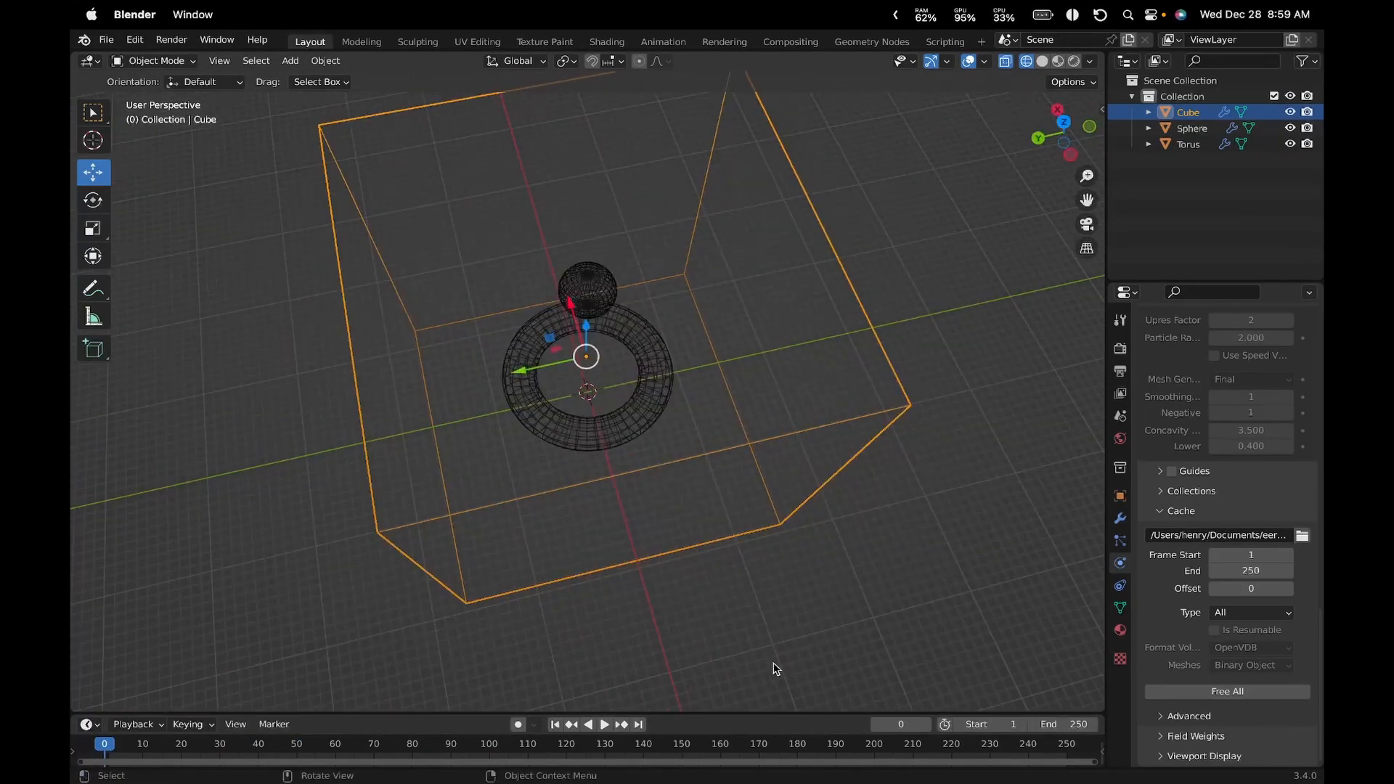
Scrub the timeline to frame 80 and set the scene's end frame to 80
drag(230, 748, 384, 739)
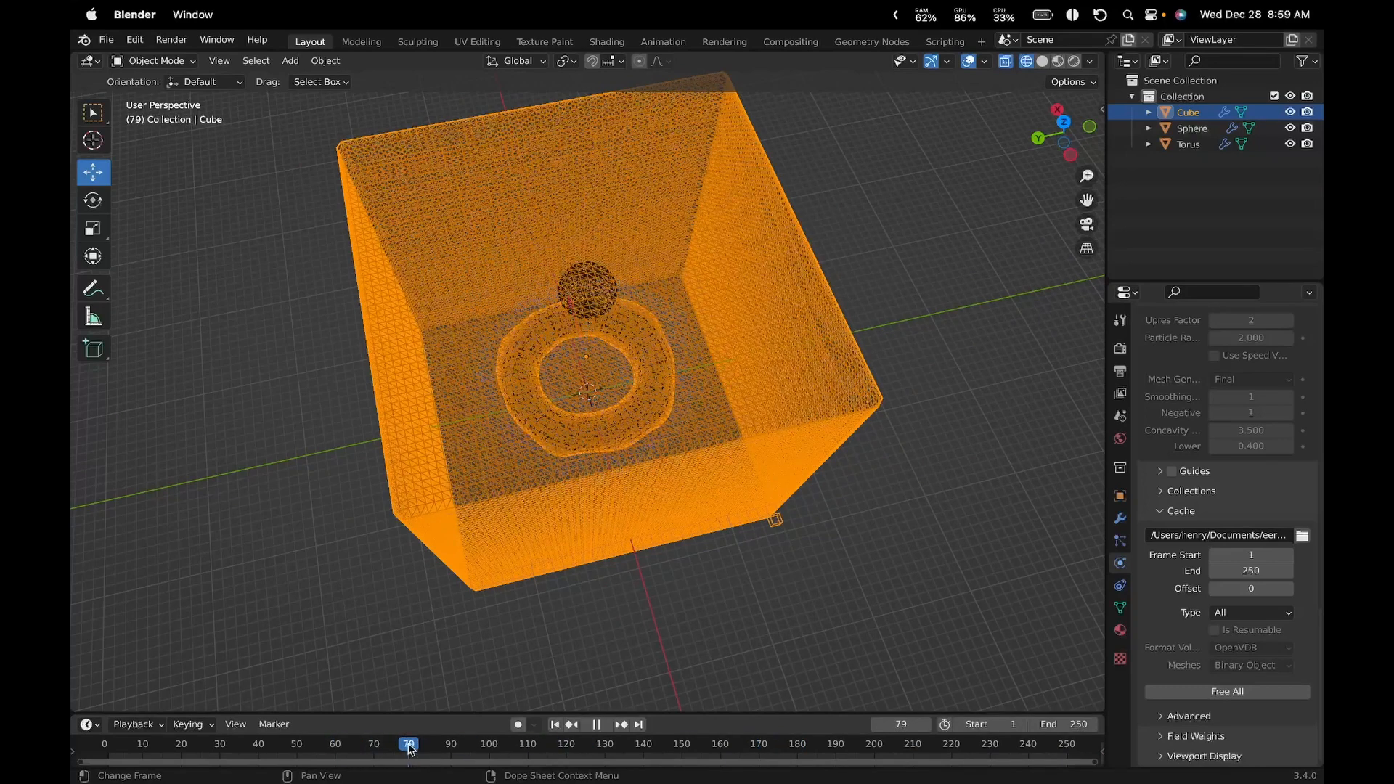
drag(415, 750, 413, 747)
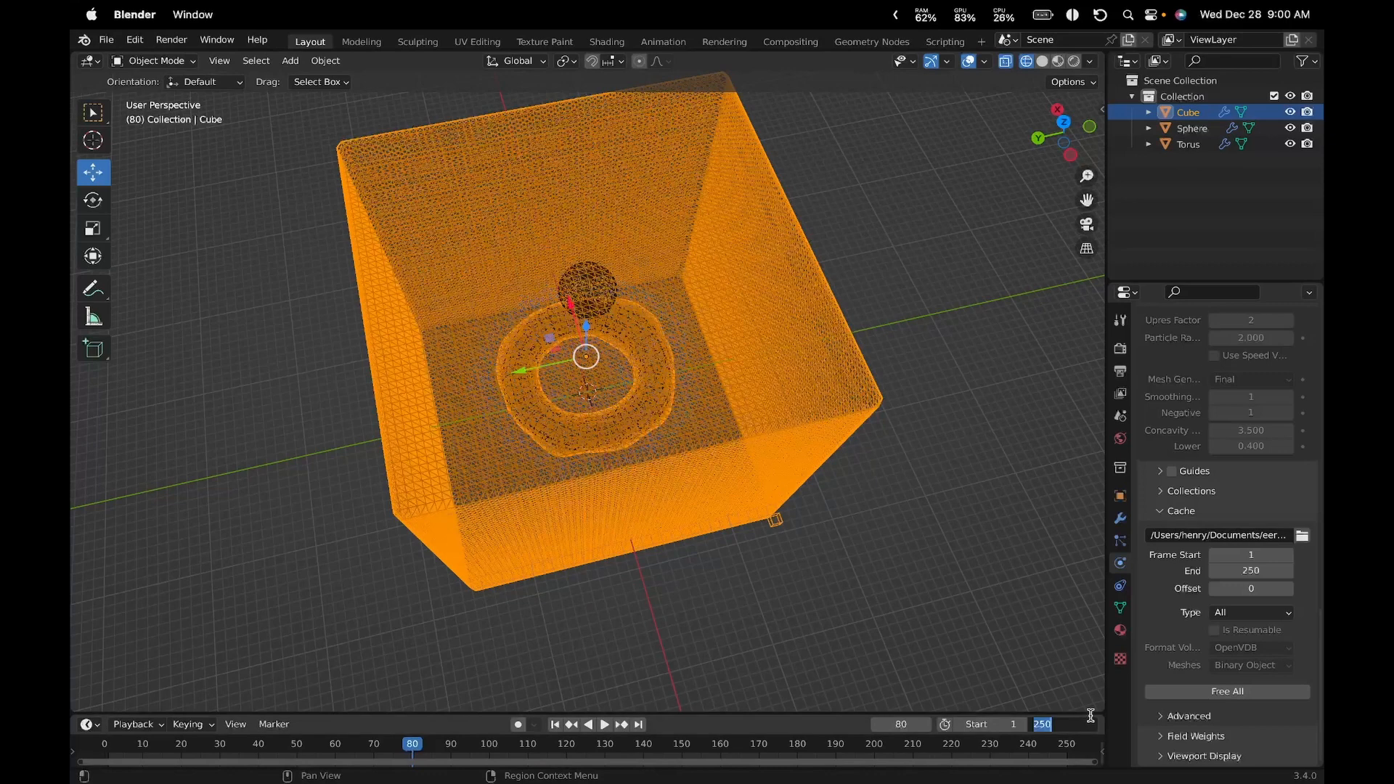
text(80)
key(Return)
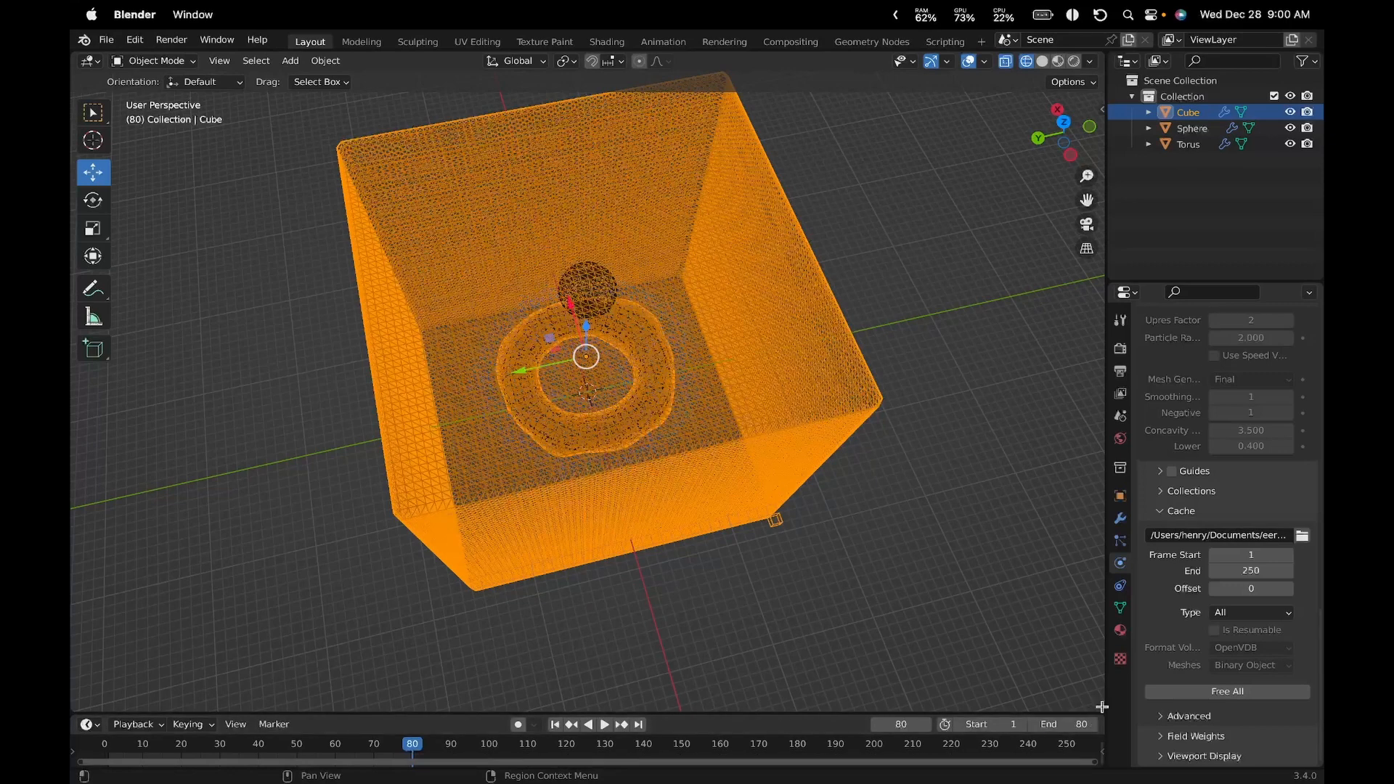
Set the domain's cache end frame to 80 and rebake the fluid simulation
click(1258, 570)
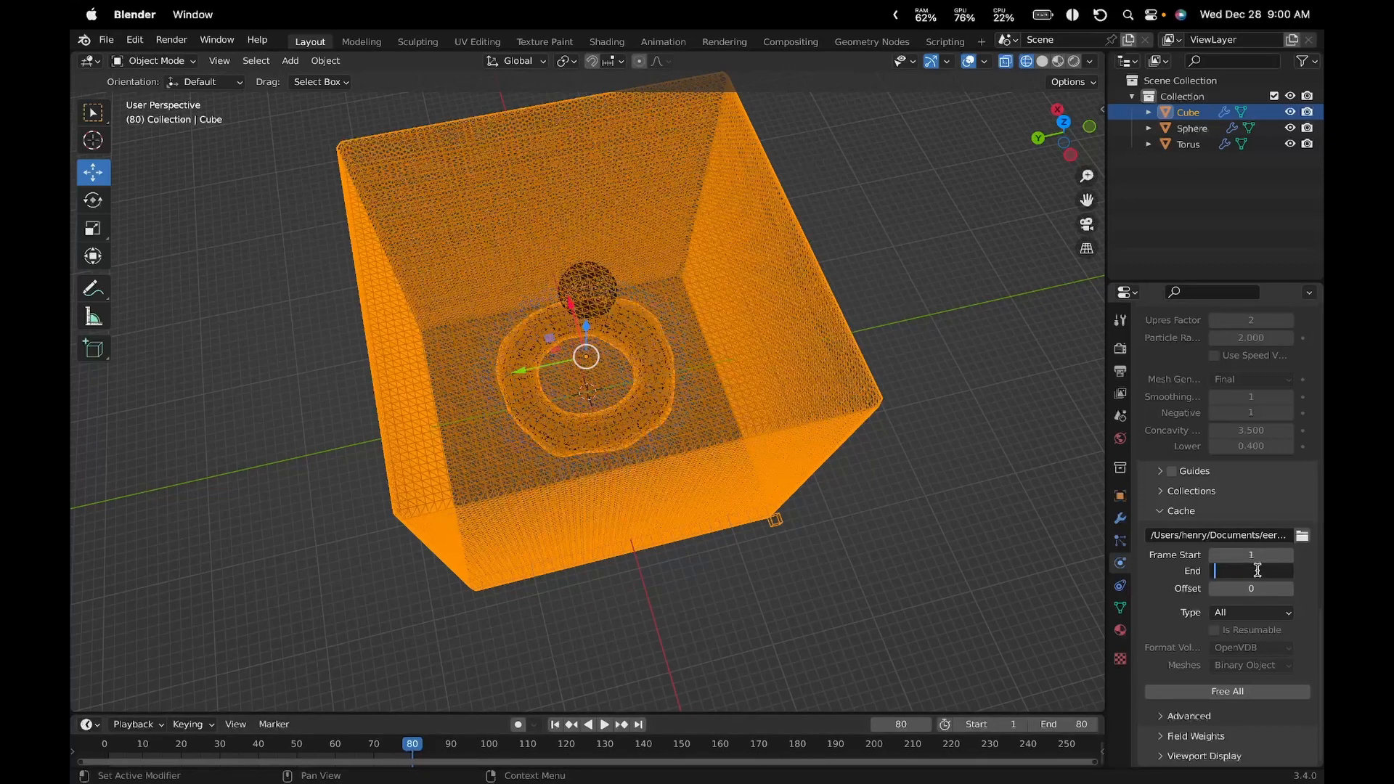
text(80)
key(Return)
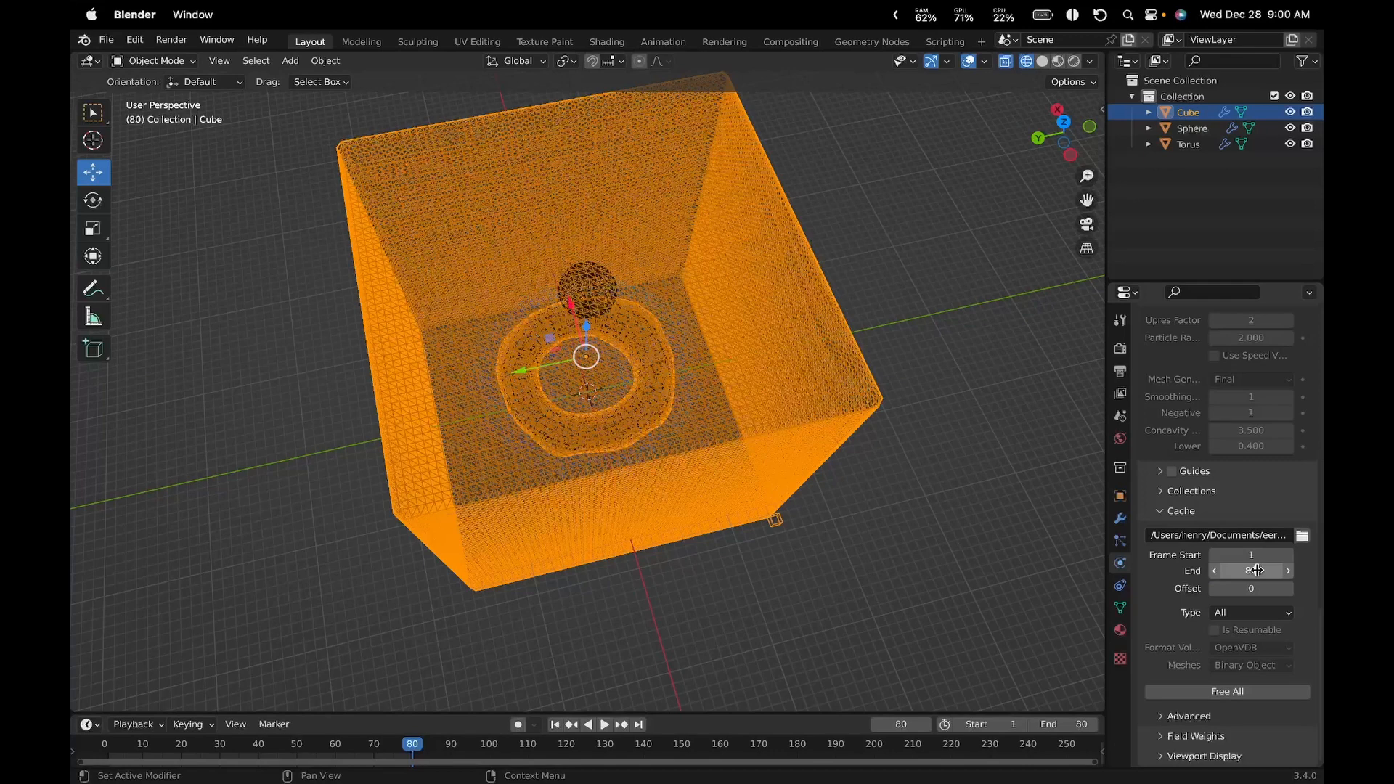
click(1249, 691)
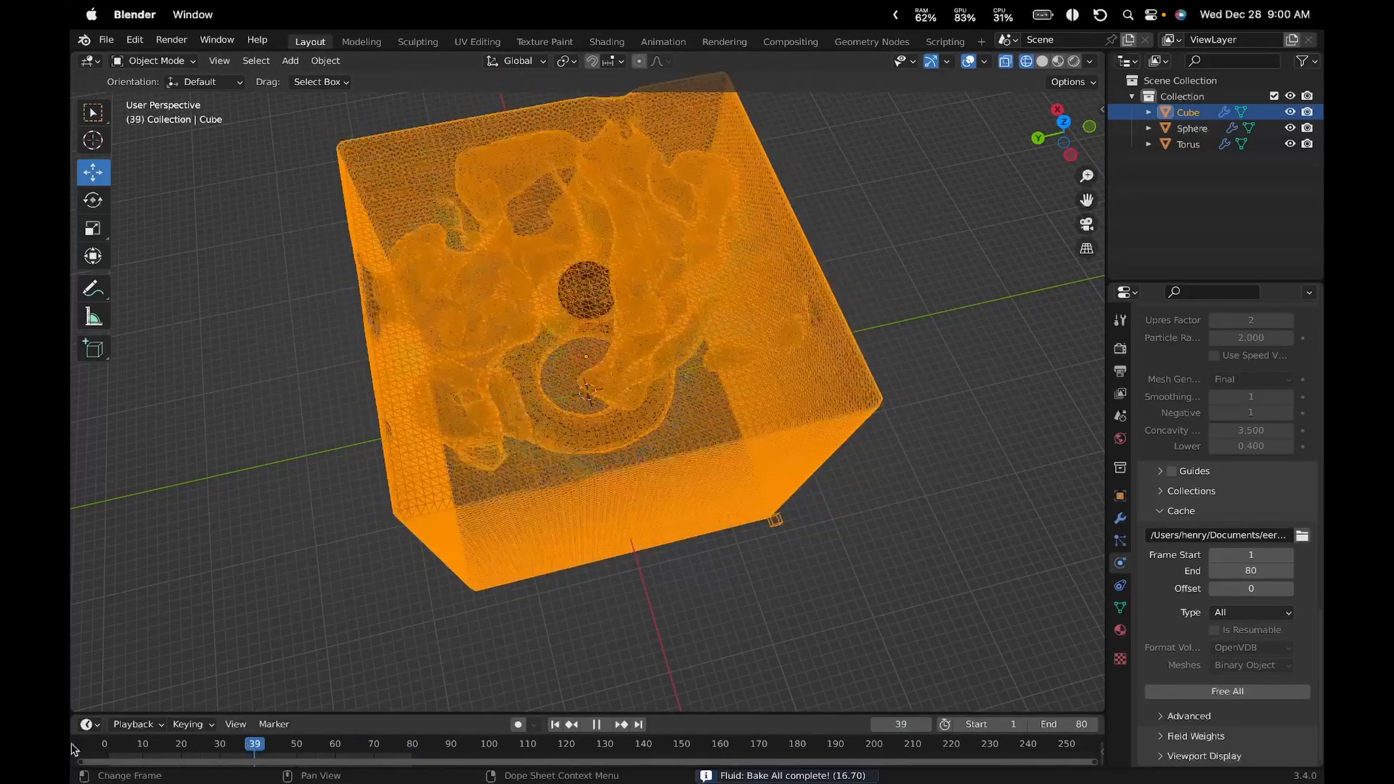
Play the rebaked simulation, stop it, and return the timeline to frame 0
click(606, 724)
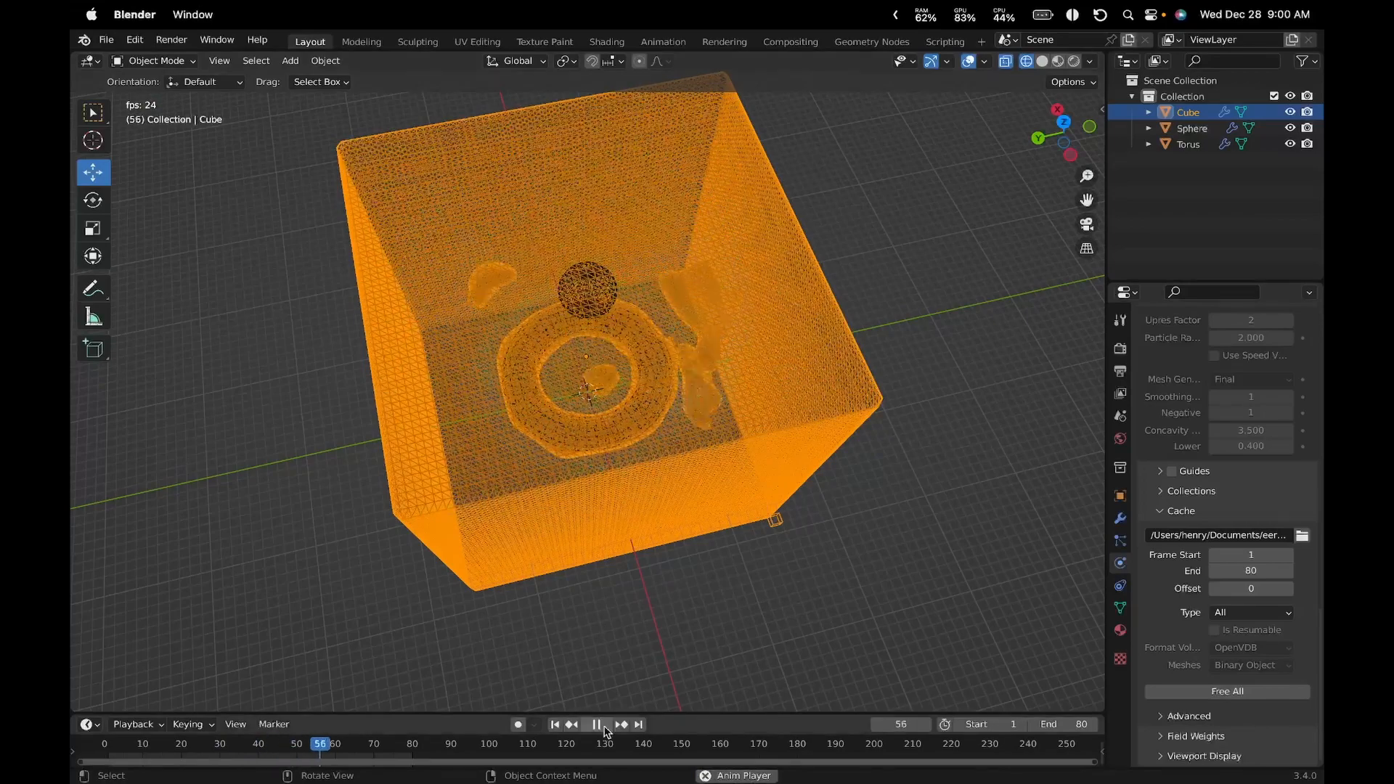
key(space)
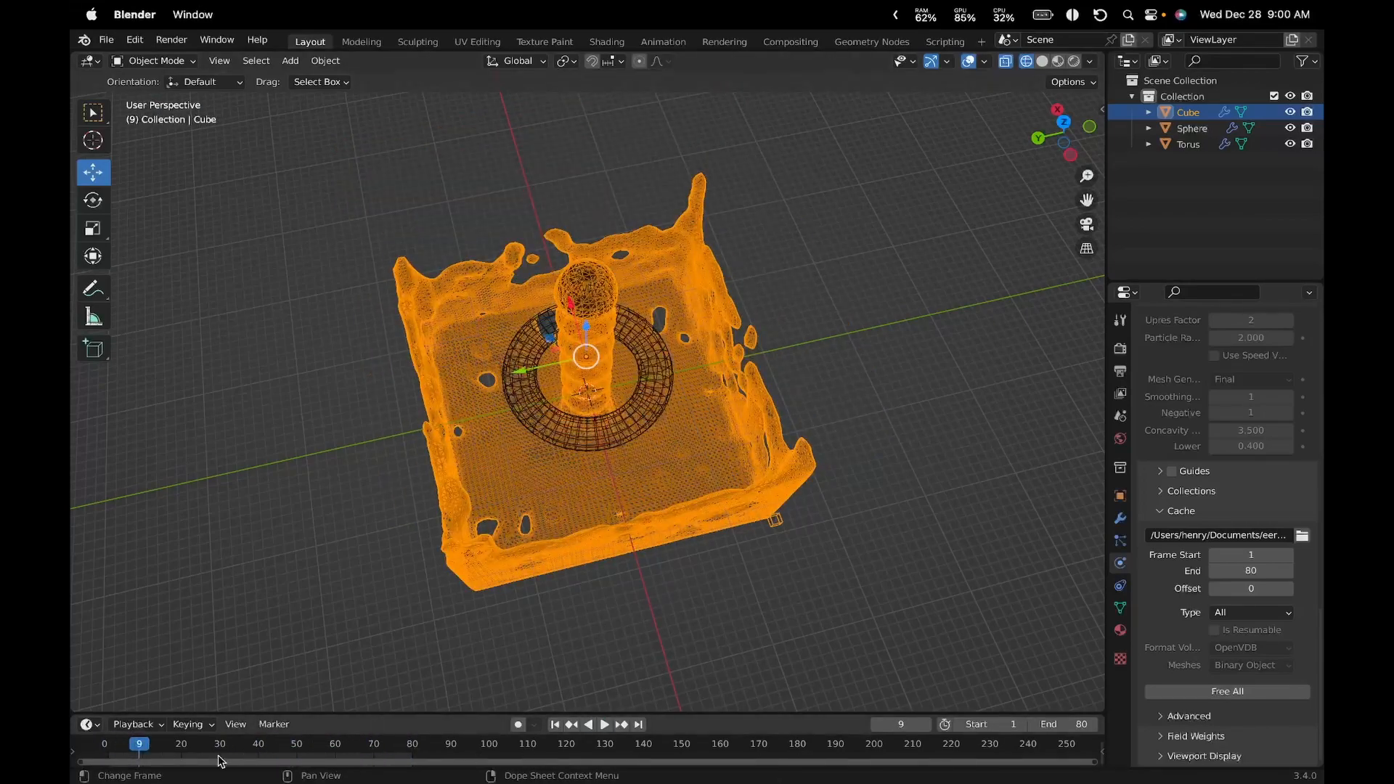
drag(221, 761, 104, 758)
scroll(1162, 378, up, 15)
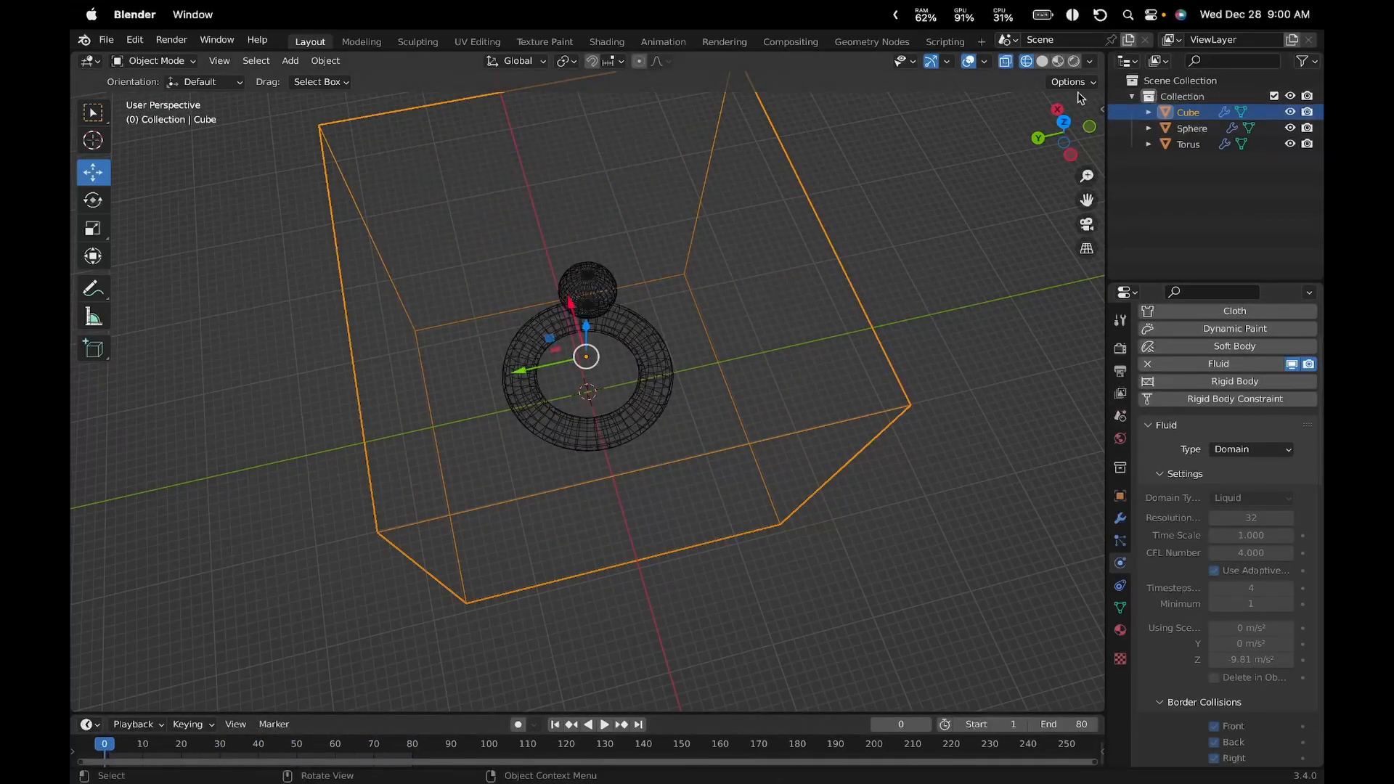
Switch the viewport to solid shading and play the simulation, returning the timeline to frame 0
click(1046, 61)
middle_drag(789, 501, 856, 377)
click(601, 725)
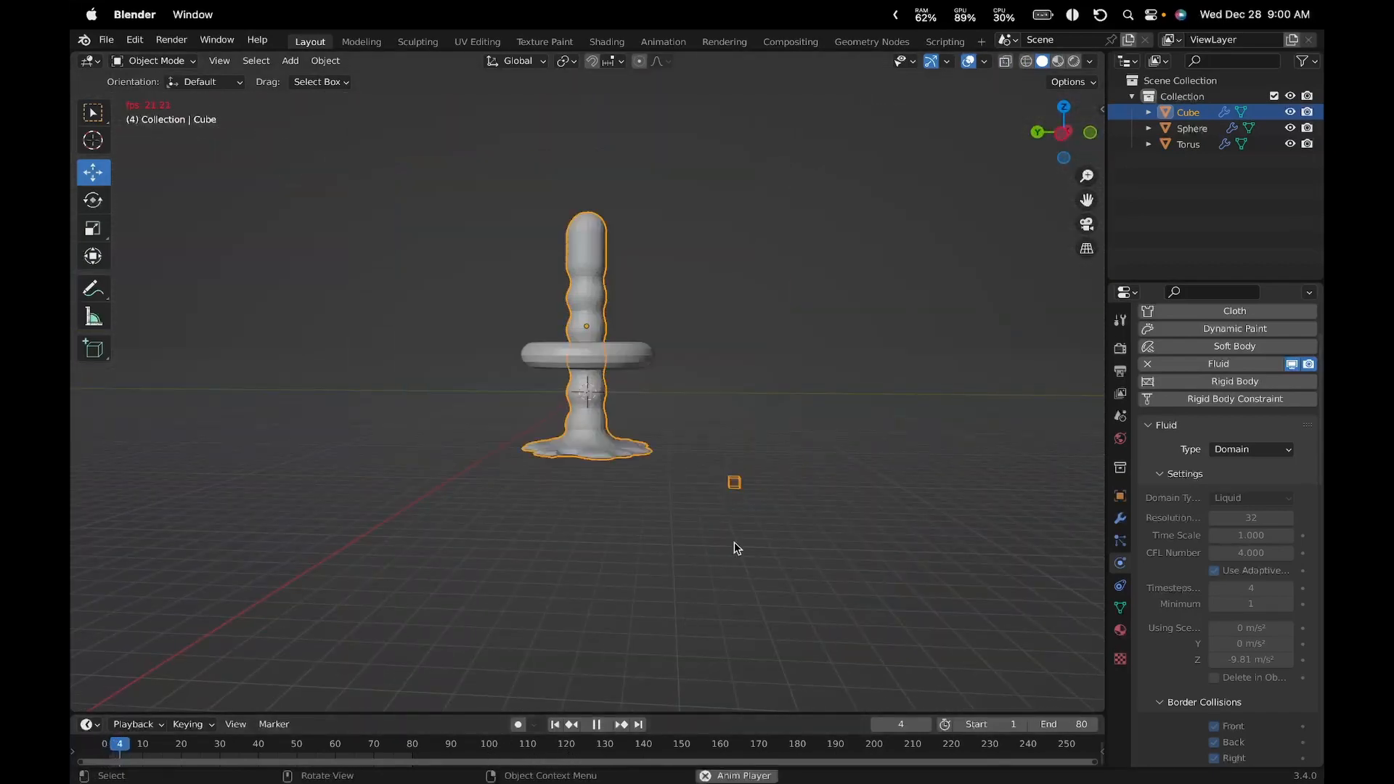
mouse_move(737, 550)
middle_down()
mouse_move(762, 585)
mouse_move(728, 535)
middle_up()
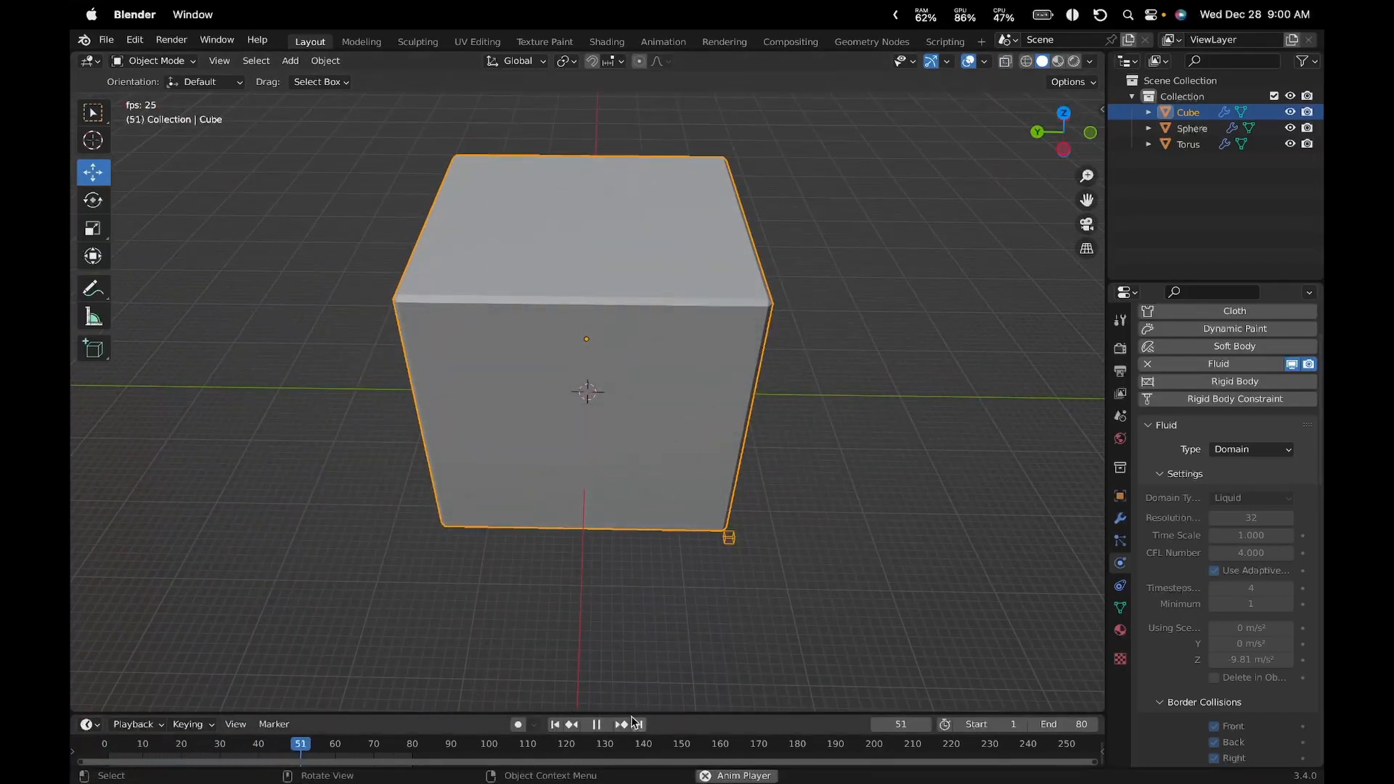
key(space)
drag(297, 749, 105, 744)
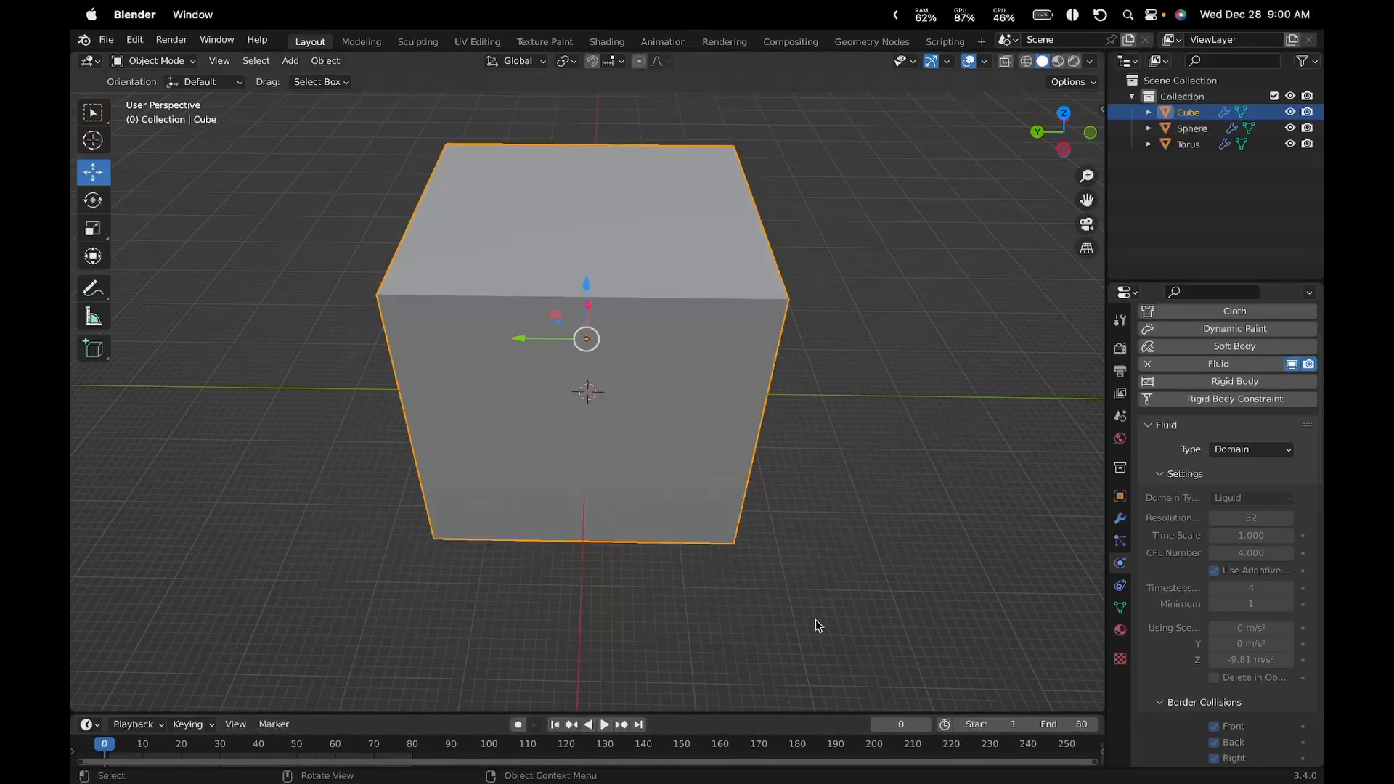
Review the domain's liquid, mesh and cache settings, replay the opening frames, return to frame 0, and deselect the cube
scroll(1256, 501, down, 15)
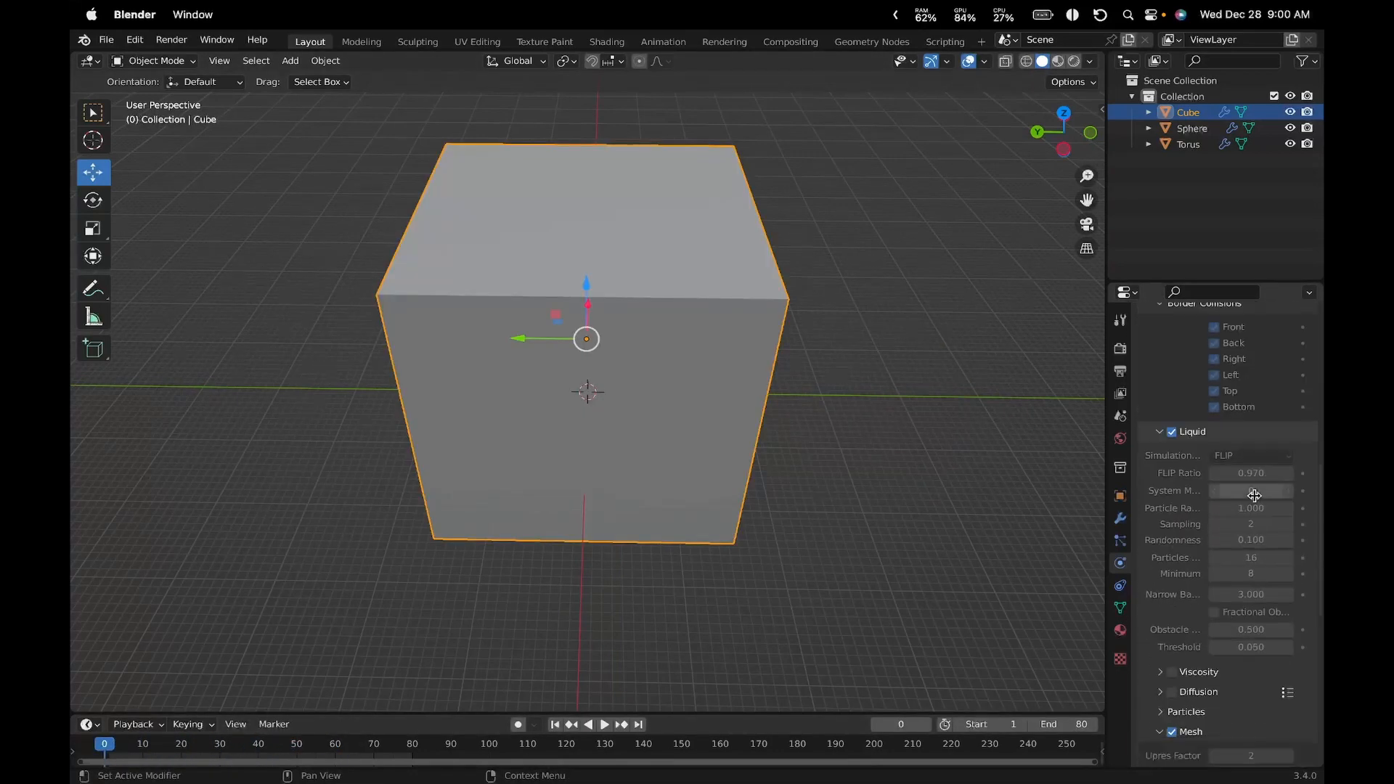
scroll(1258, 498, down, 3)
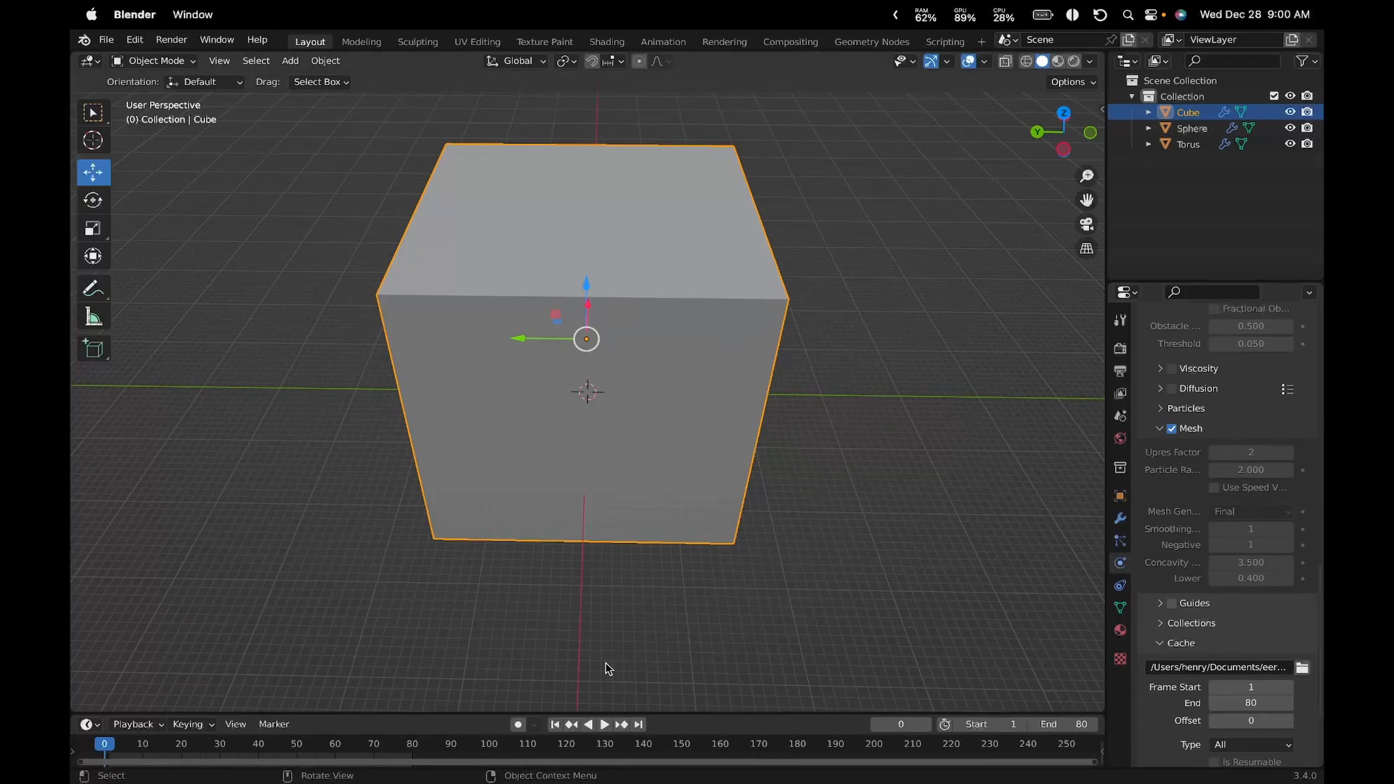
click(604, 725)
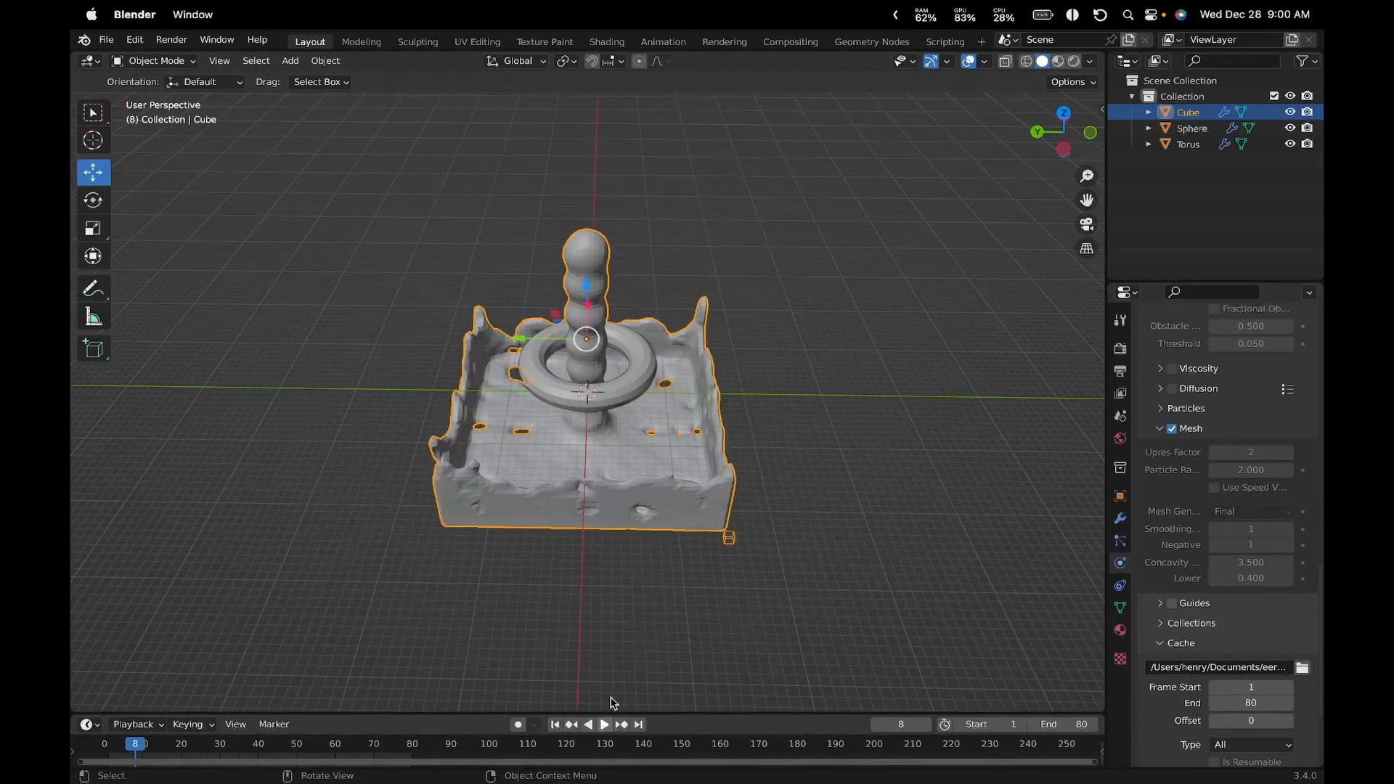
middle_drag(1007, 444, 806, 465)
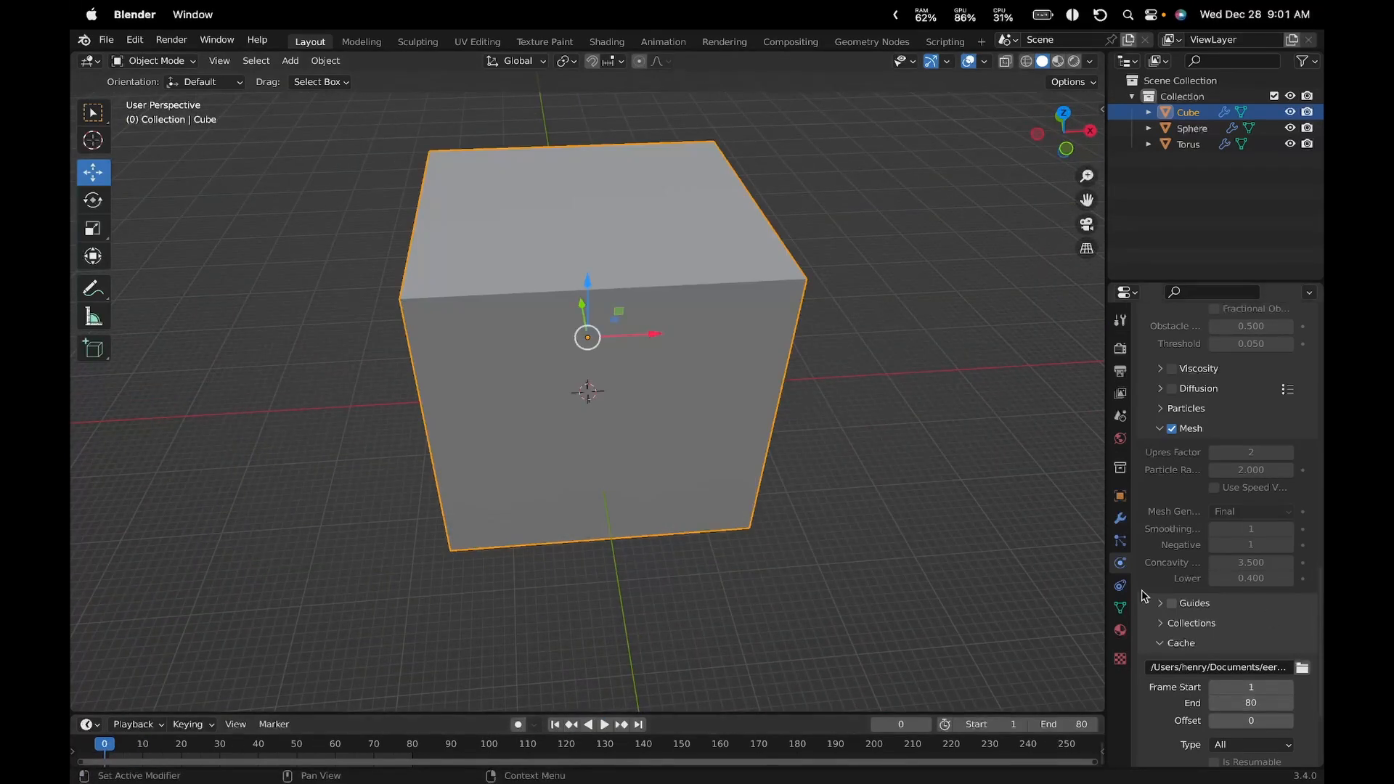
middle_drag(740, 552, 747, 504)
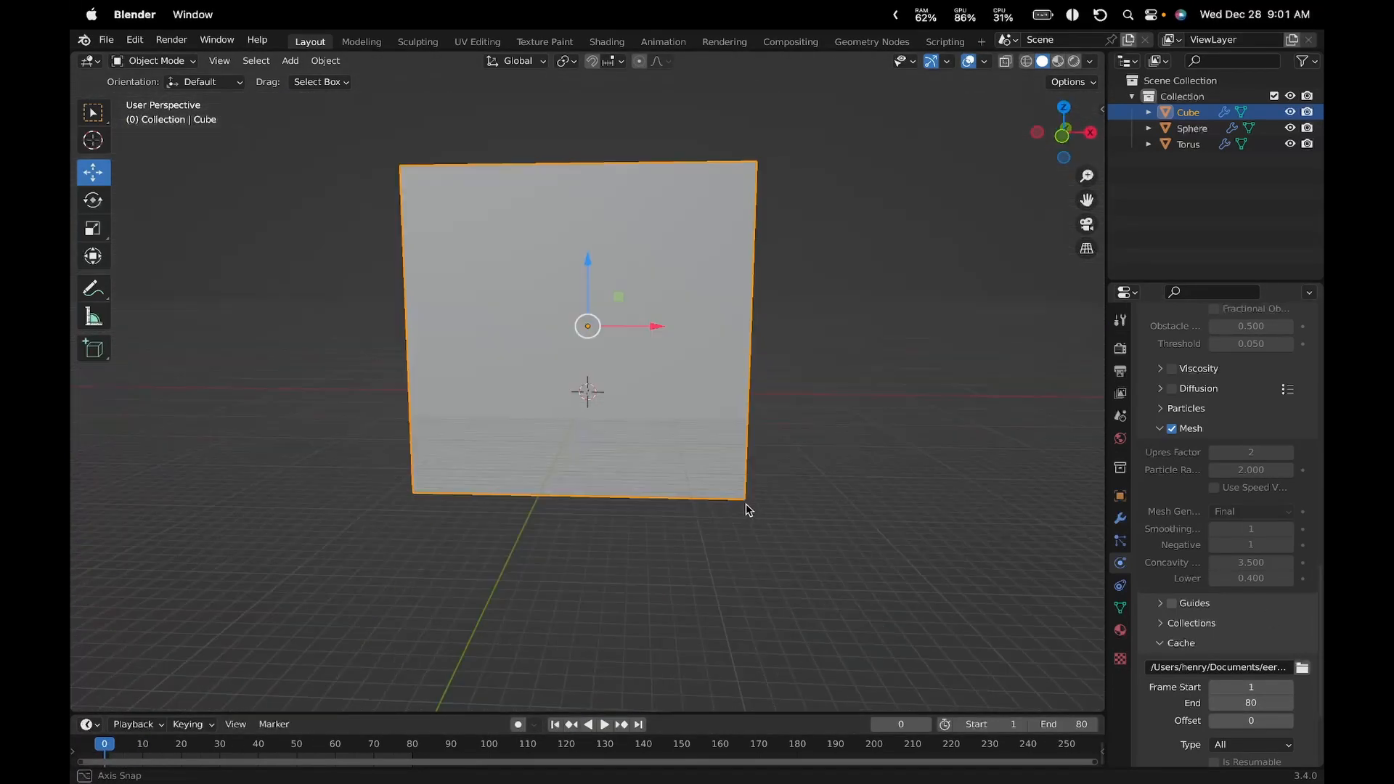
click(713, 574)
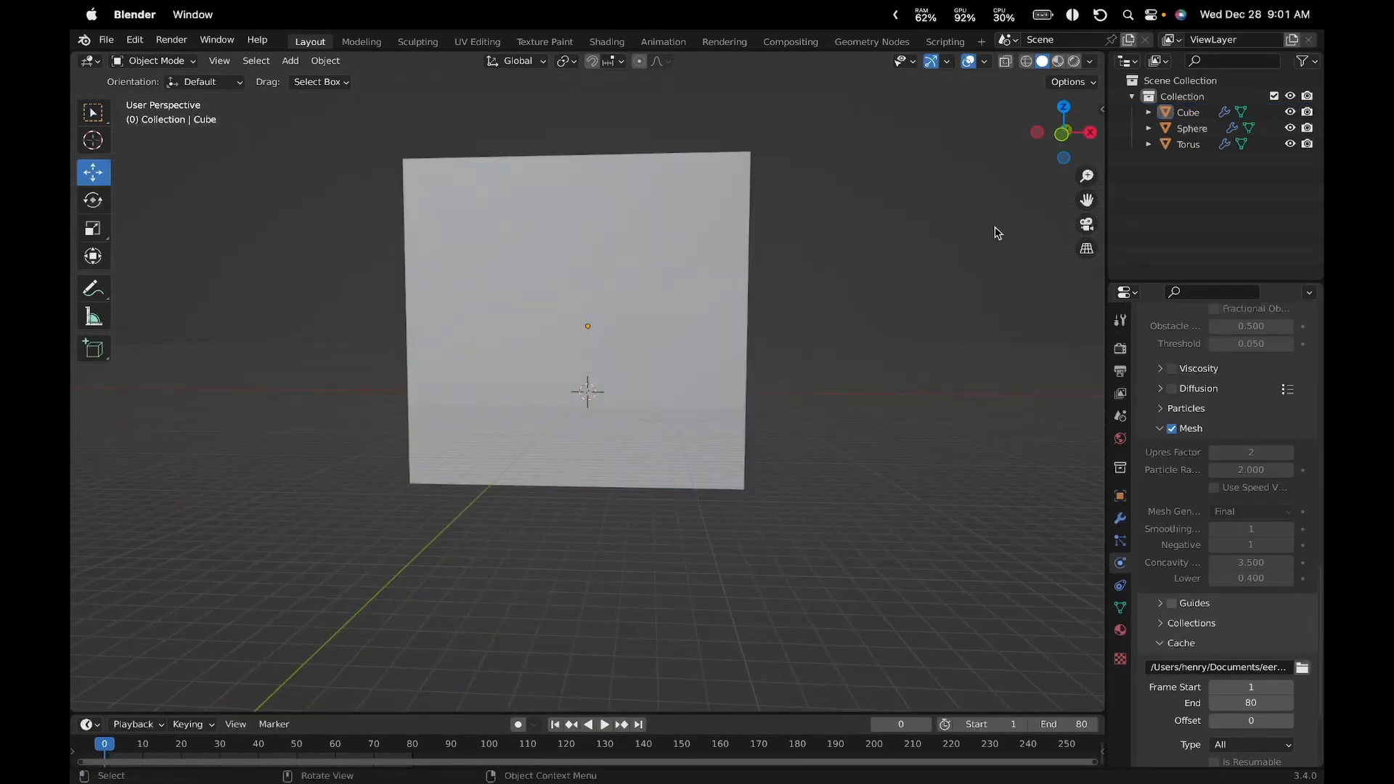
Try to move the domain, sphere and torus together along the Y axis in wireframe shading
click(1025, 61)
middle_drag(893, 356, 872, 324)
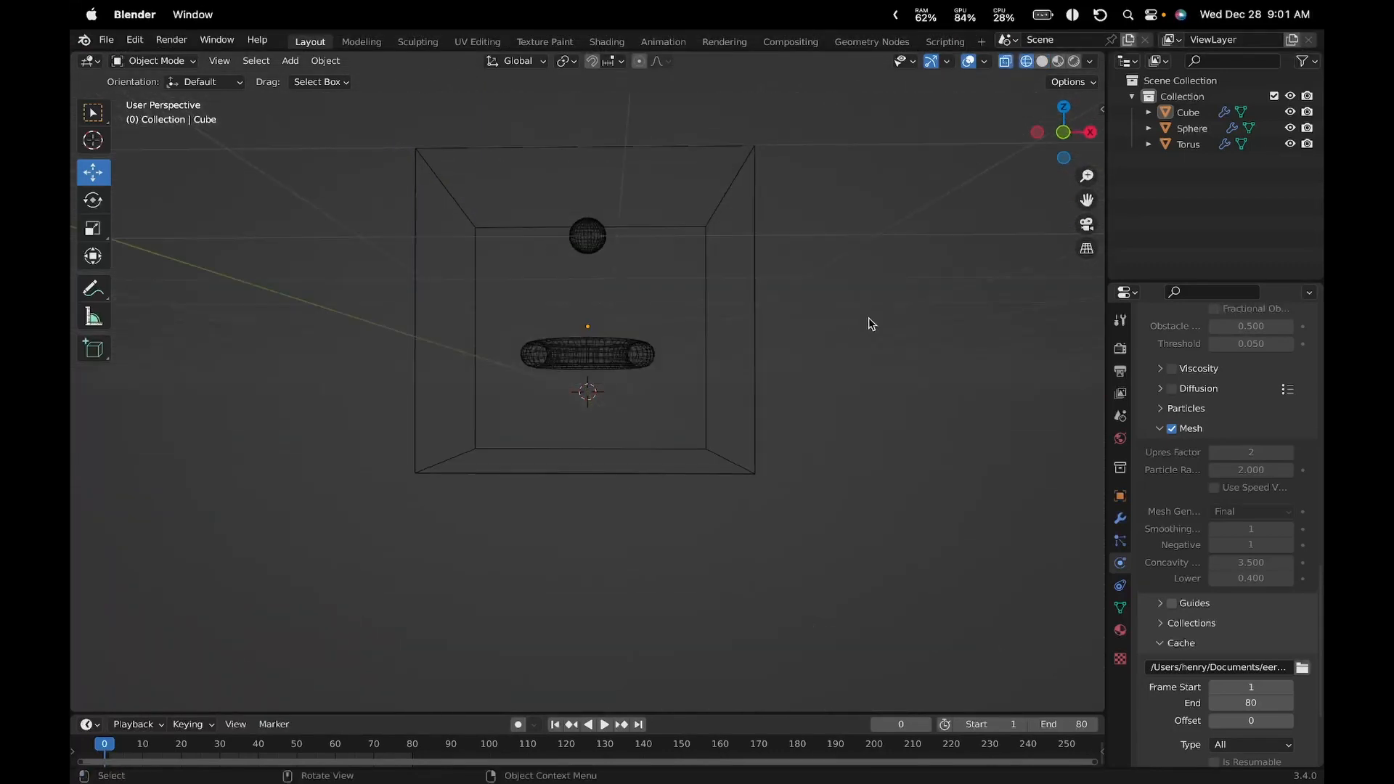
shift+drag(346, 147, 804, 547)
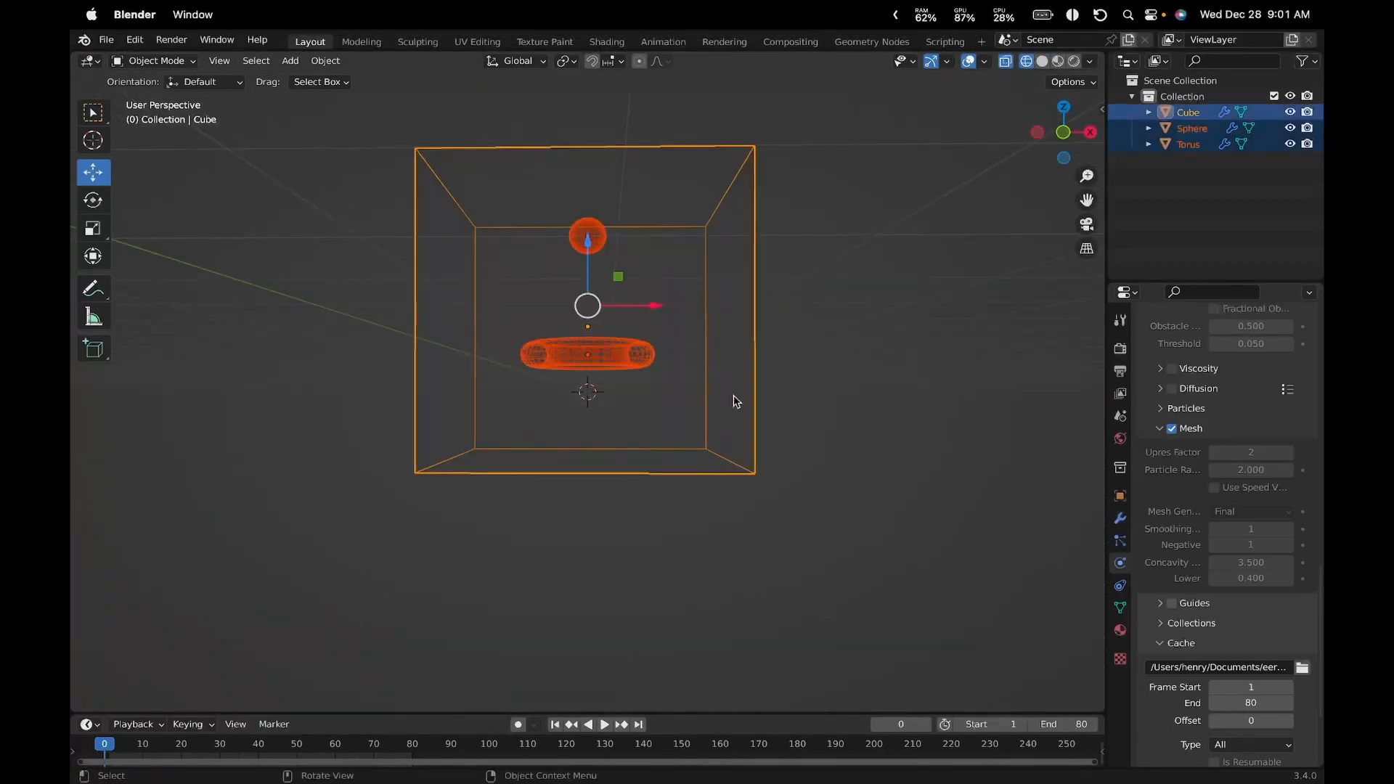
middle_drag(735, 402, 967, 450)
key(g)
key(y)
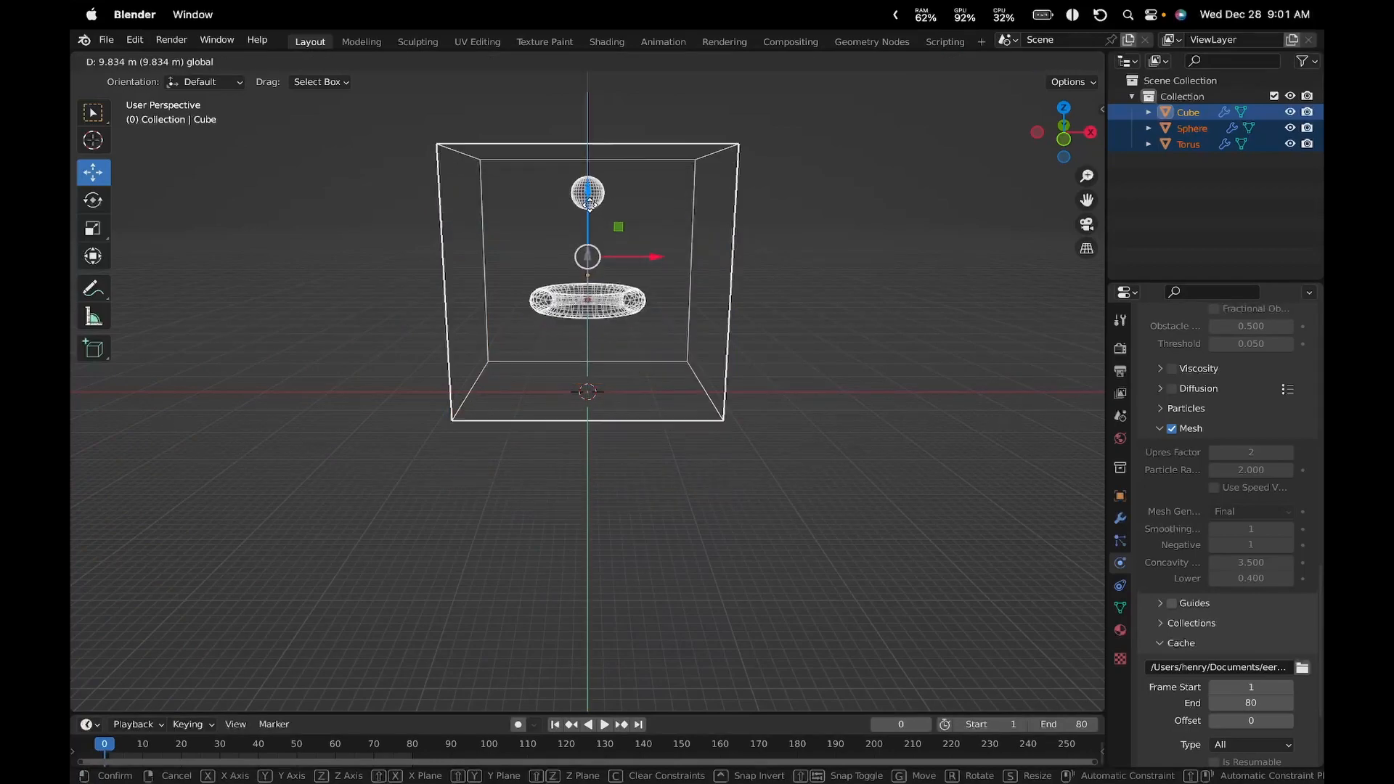
drag(589, 206, 589, 205)
click(743, 504)
middle_drag(744, 503, 1057, 85)
Play the simulation in wireframe and solid shading, stopping on frame 1
click(605, 723)
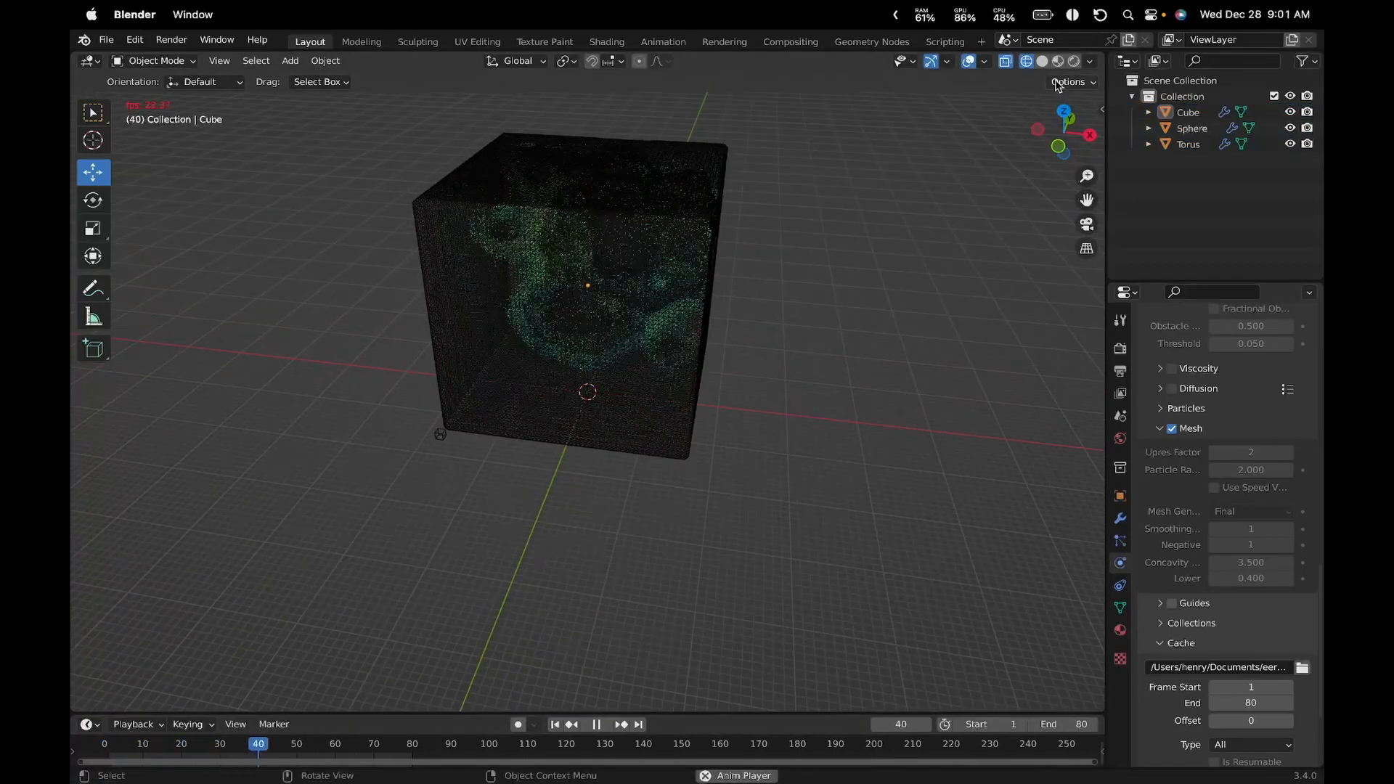
click(596, 724)
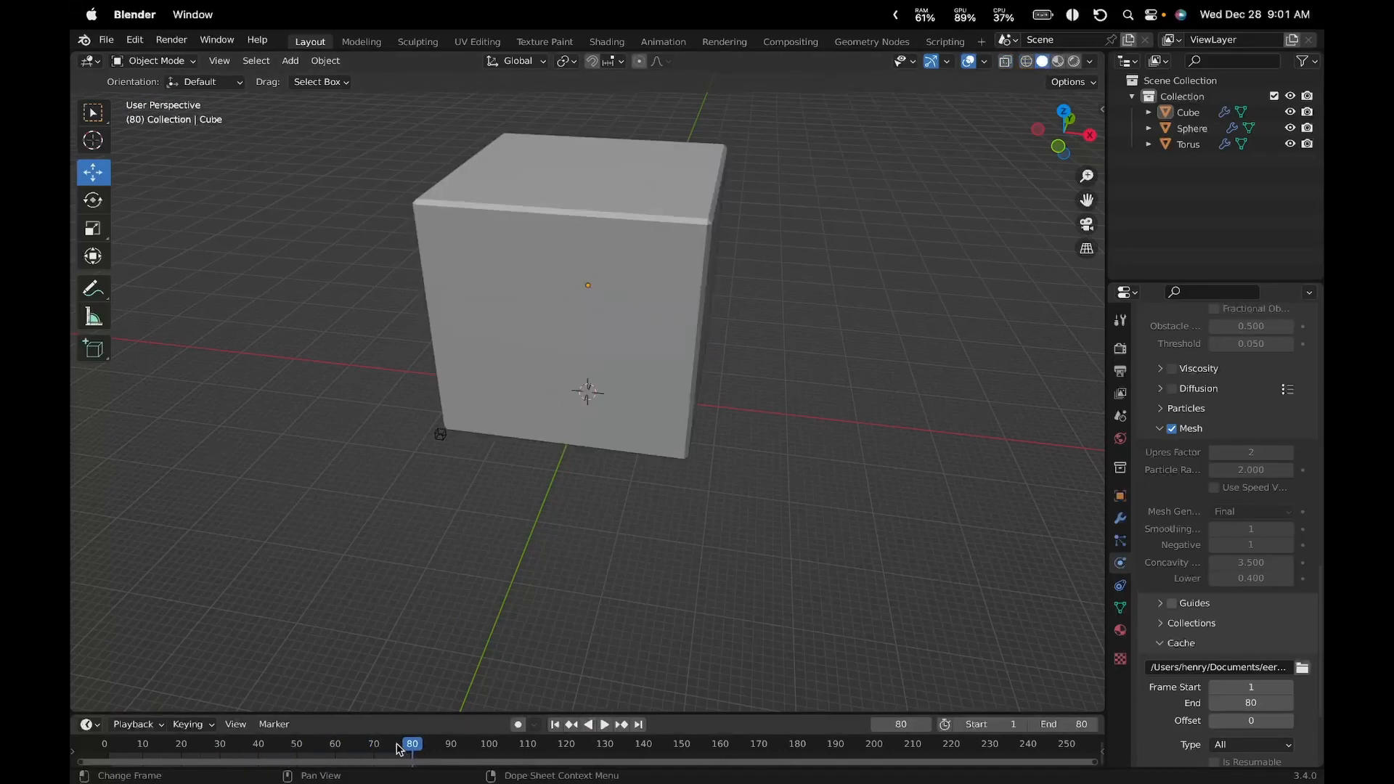
key(space)
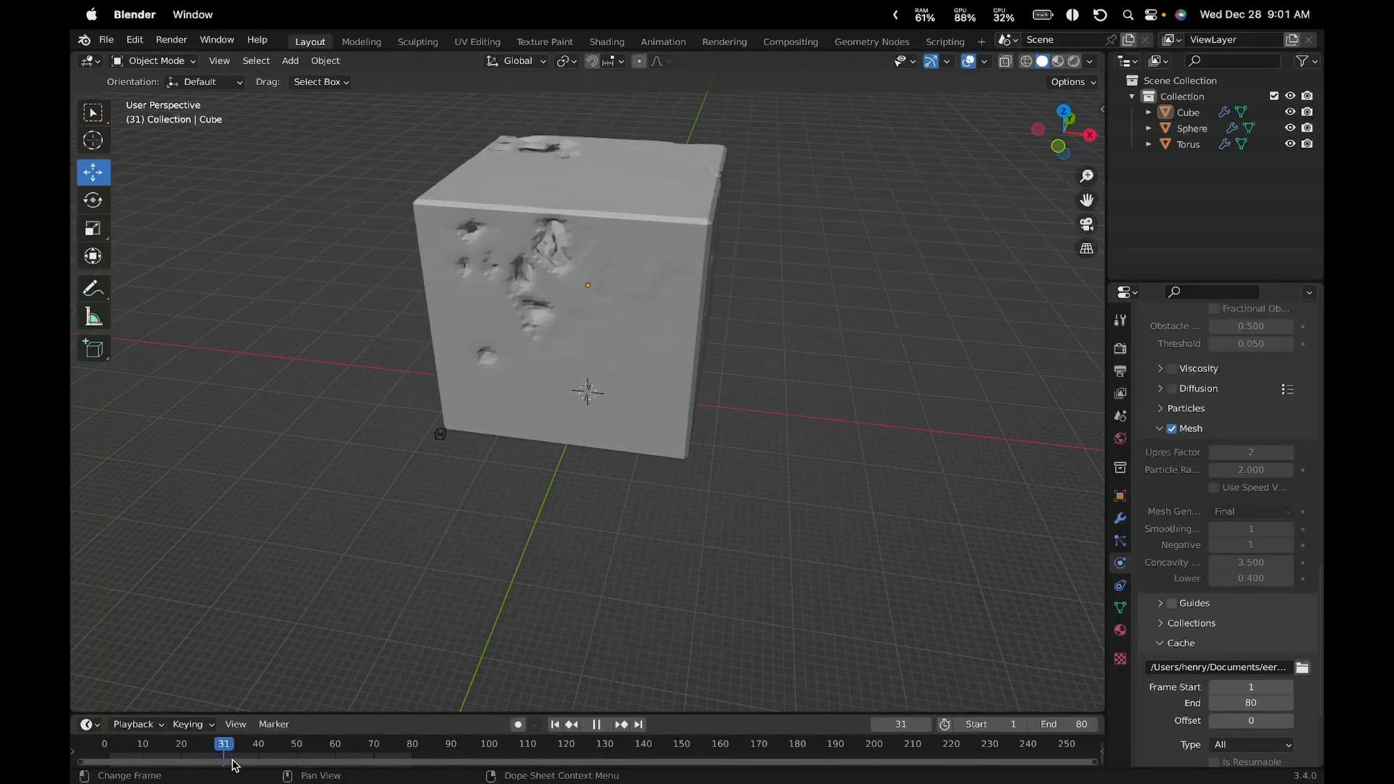
drag(276, 760, 1091, 776)
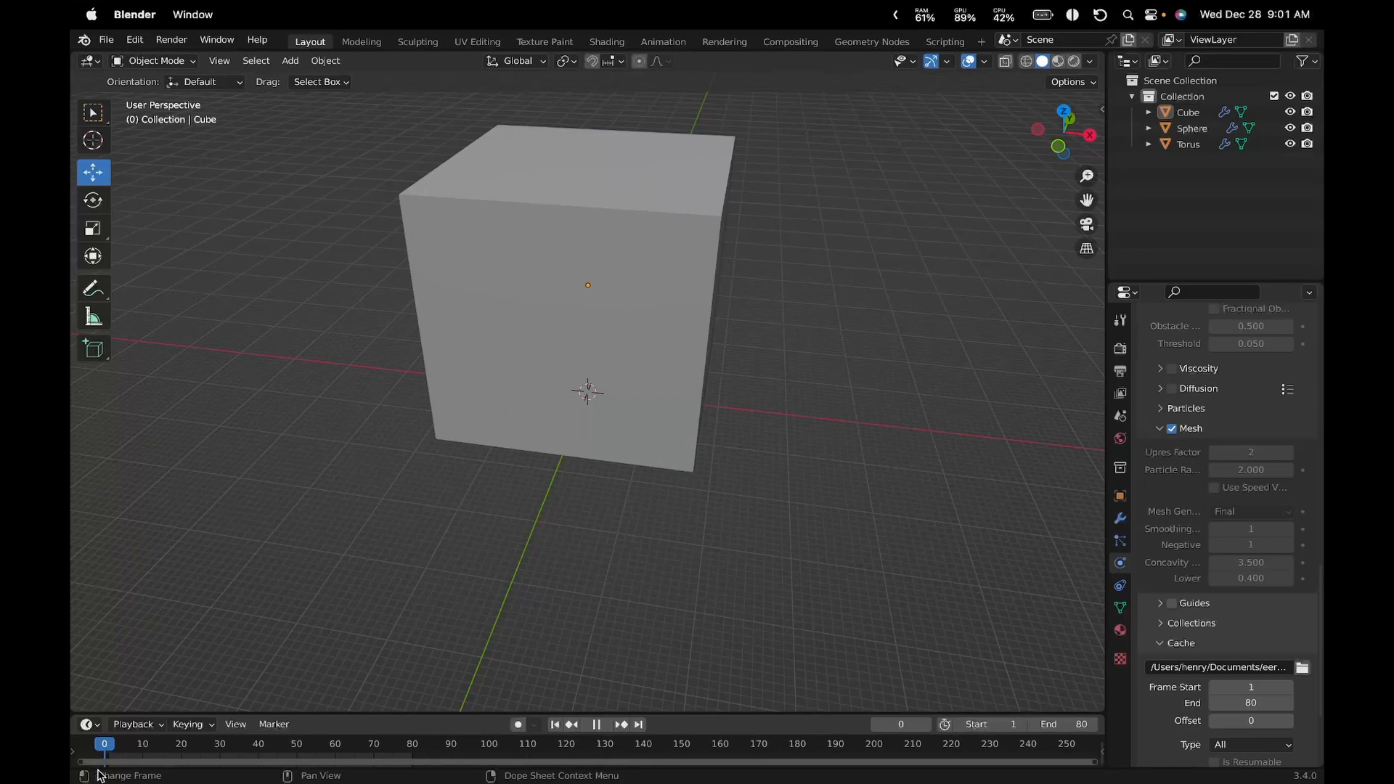
drag(98, 776, 109, 749)
key(space)
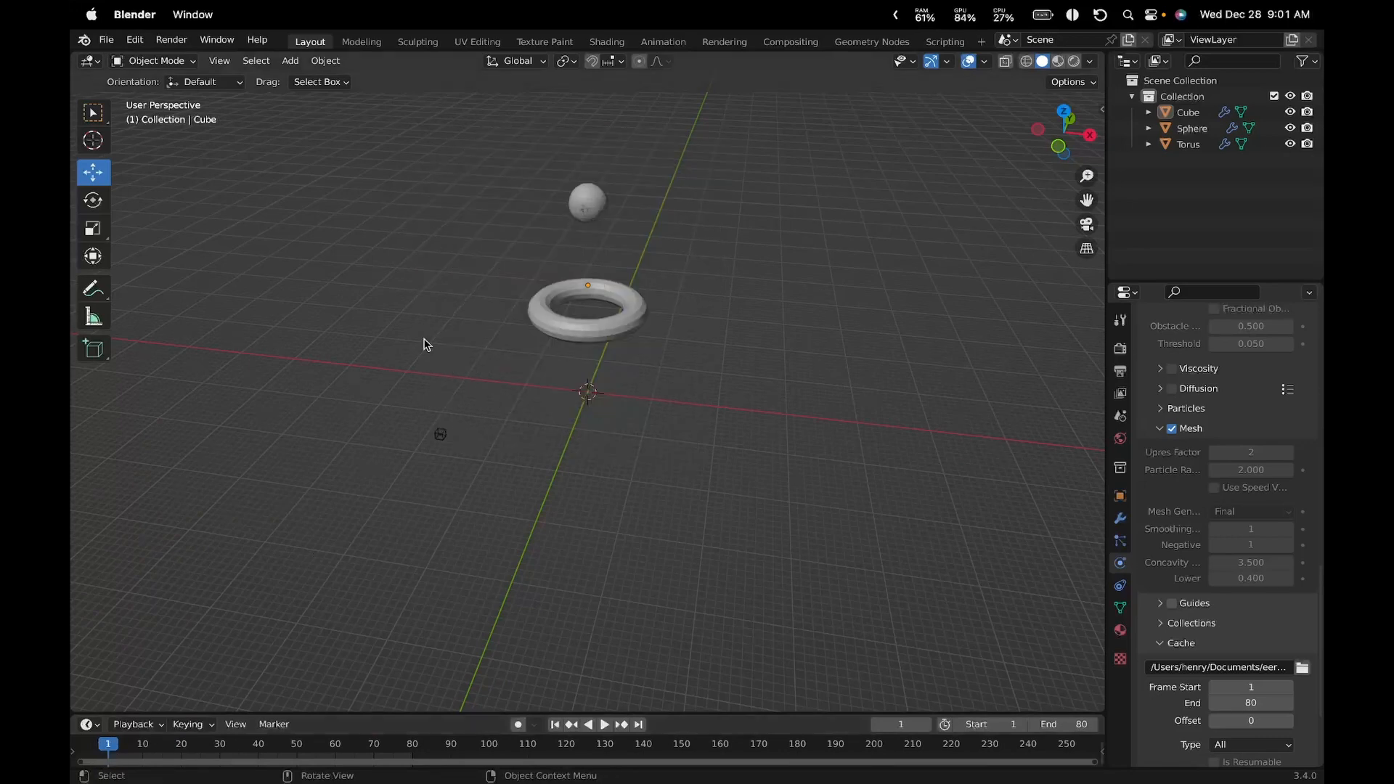
Select the liquid domain at frame 16, set its material's base color to bright purple, and switch the viewport to rendered shading
click(599, 200)
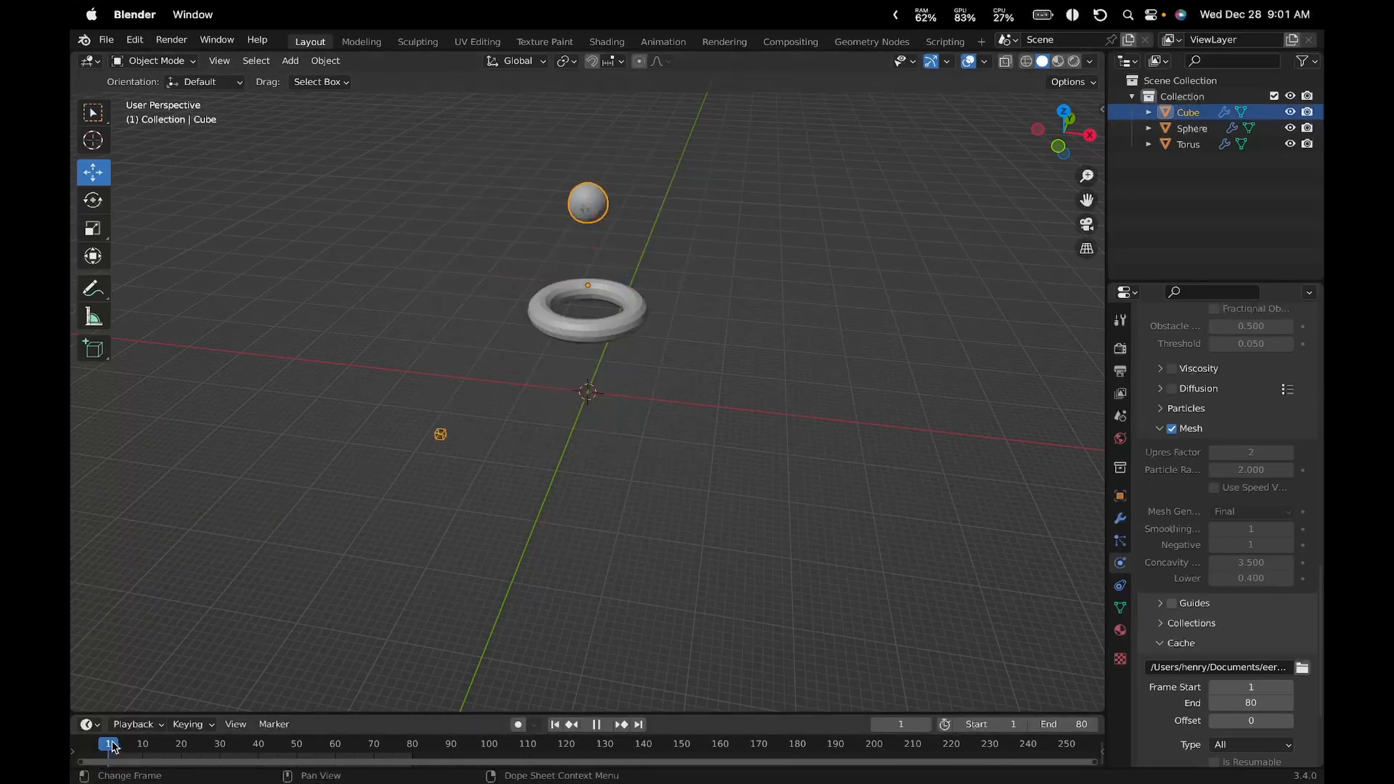
key(space)
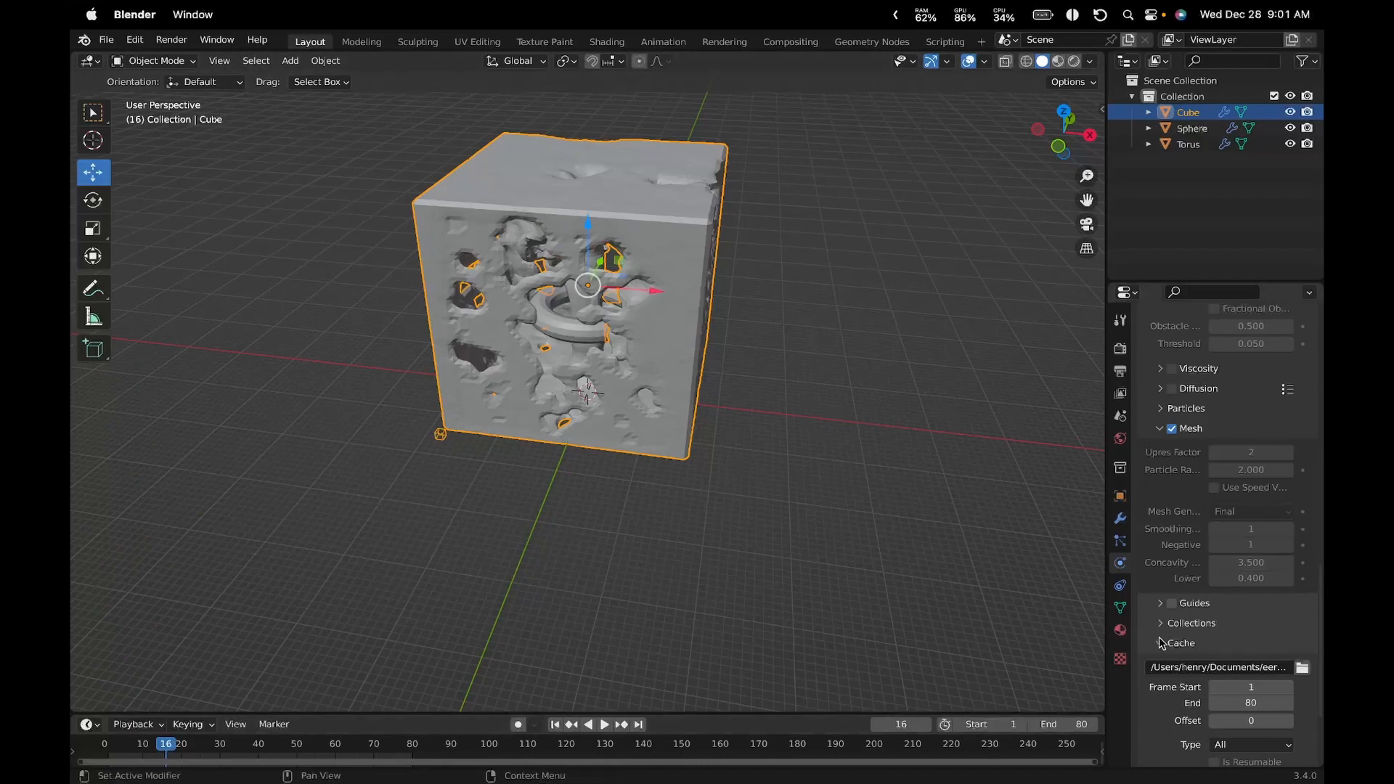
click(1120, 630)
scroll(1167, 480, up, 15)
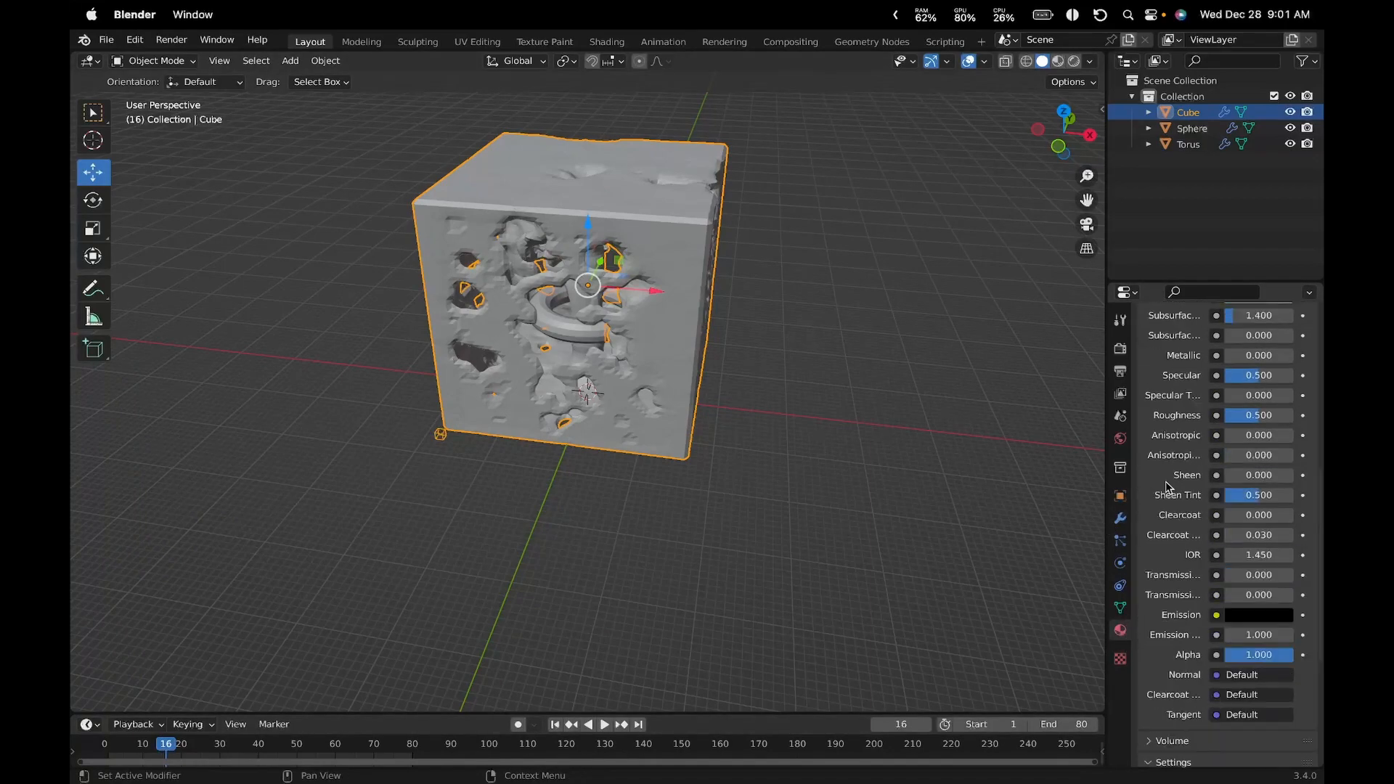
scroll(1167, 480, up, 3)
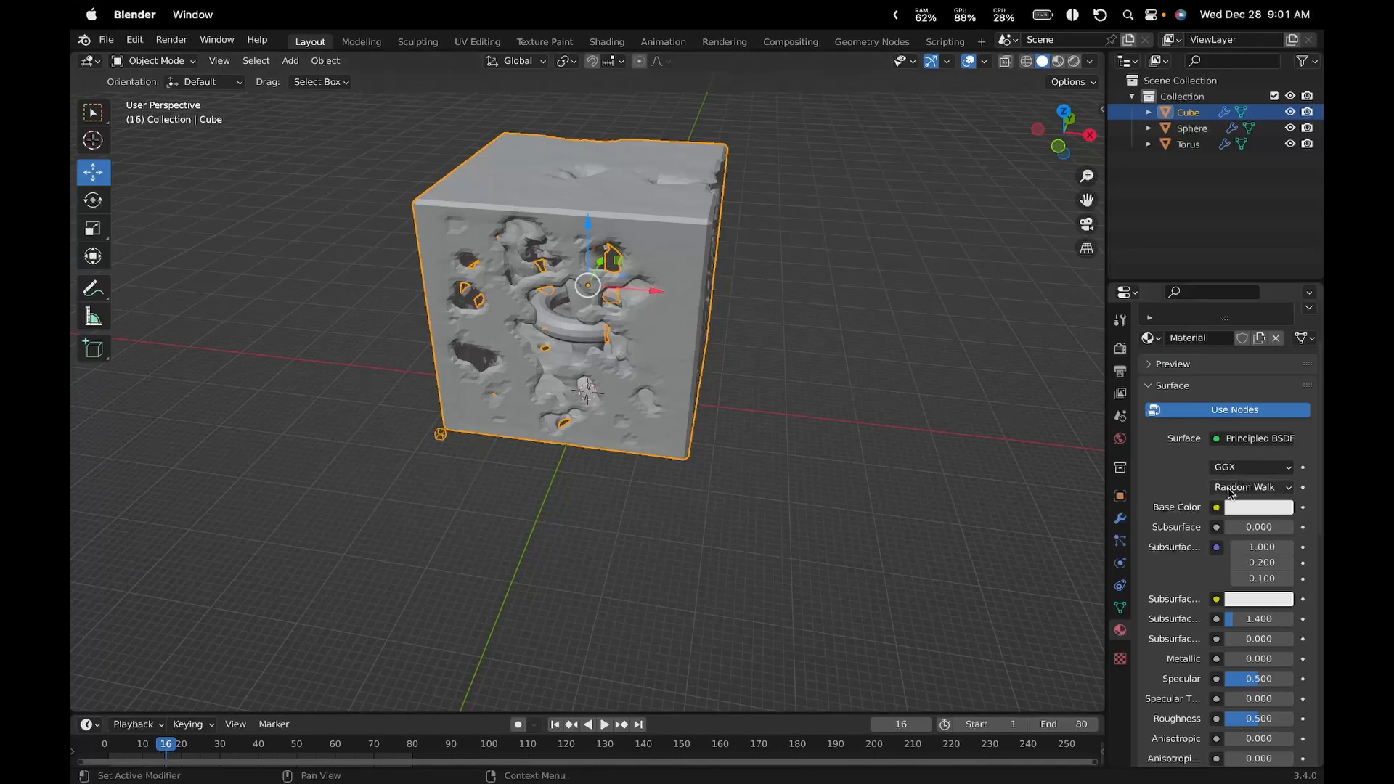
click(1258, 438)
click(1258, 506)
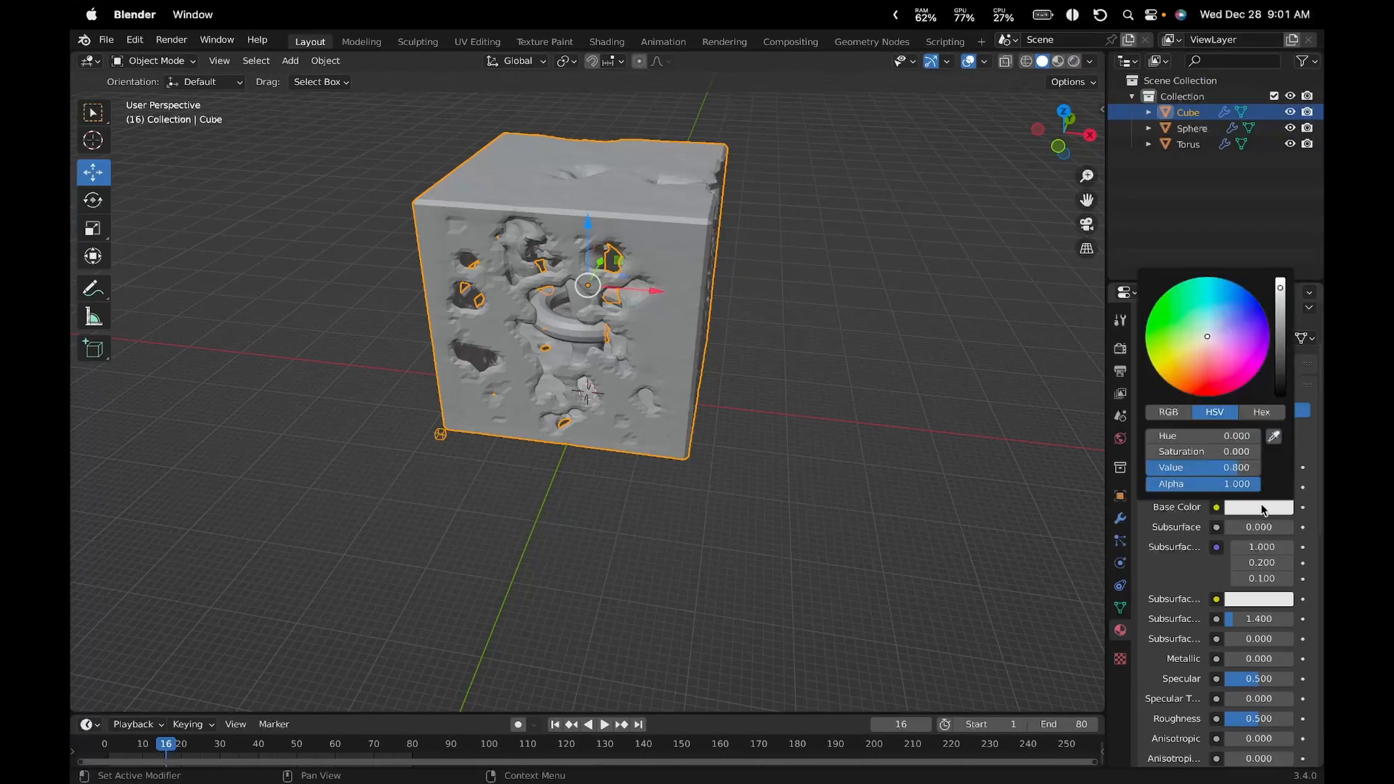
click(1228, 349)
drag(1228, 349, 1265, 356)
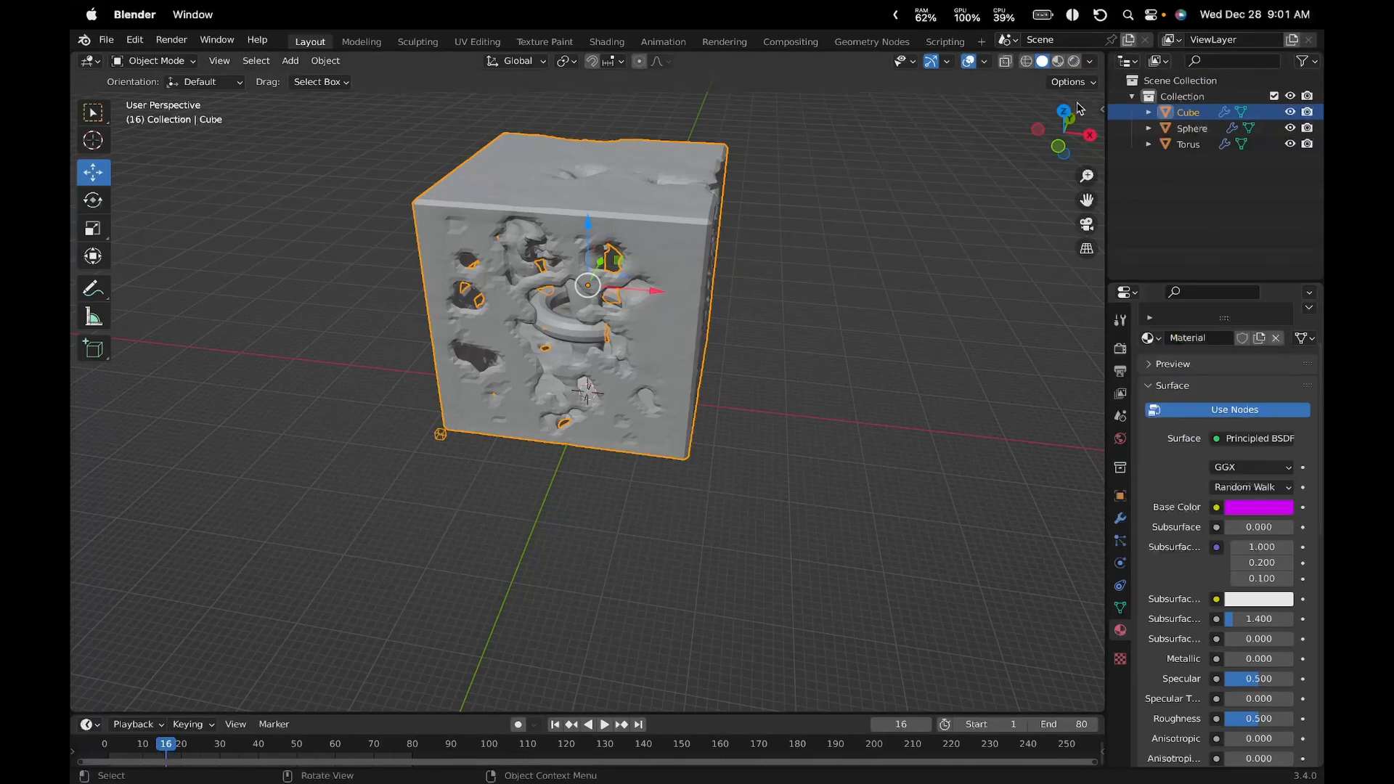
click(1073, 61)
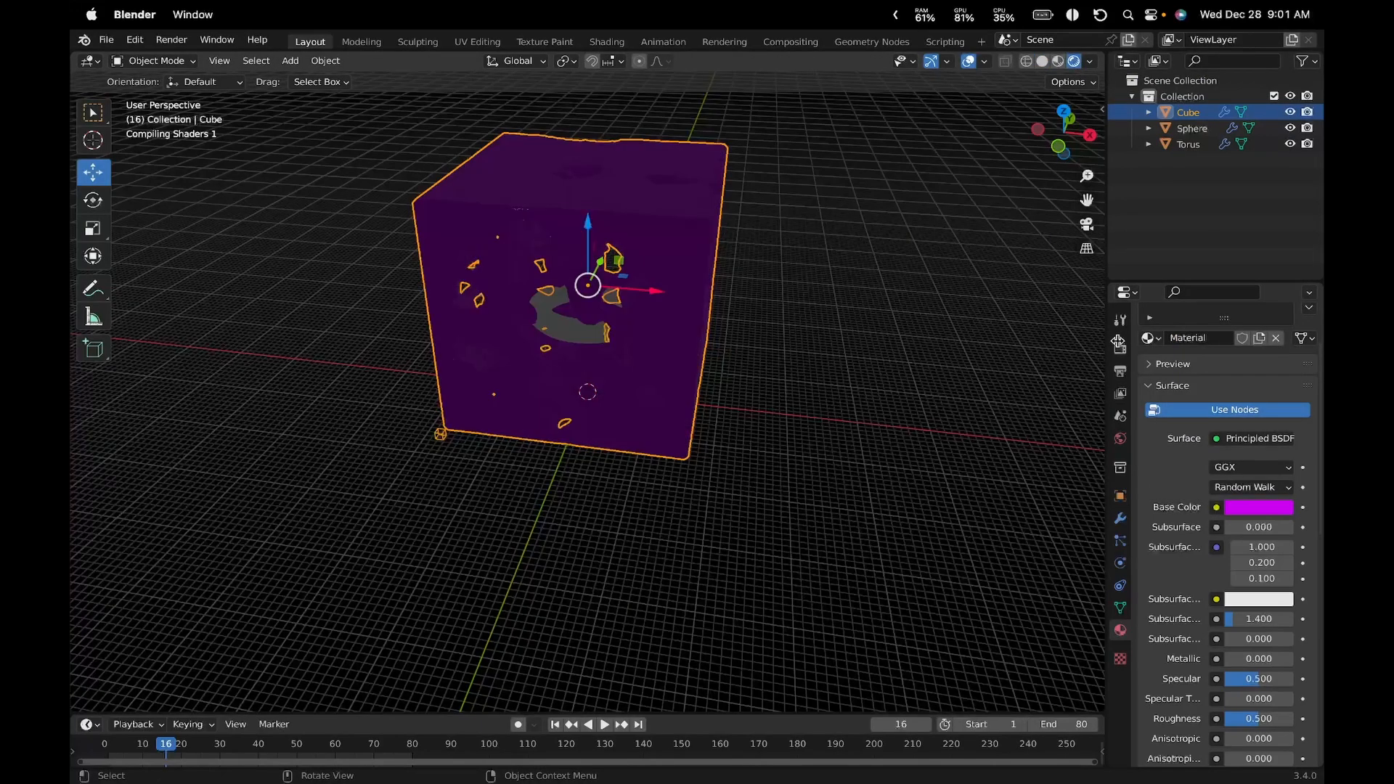
mouse_move(769, 220)
middle_down()
mouse_move(769, 335)
mouse_move(837, 256)
mouse_move(766, 210)
middle_up()
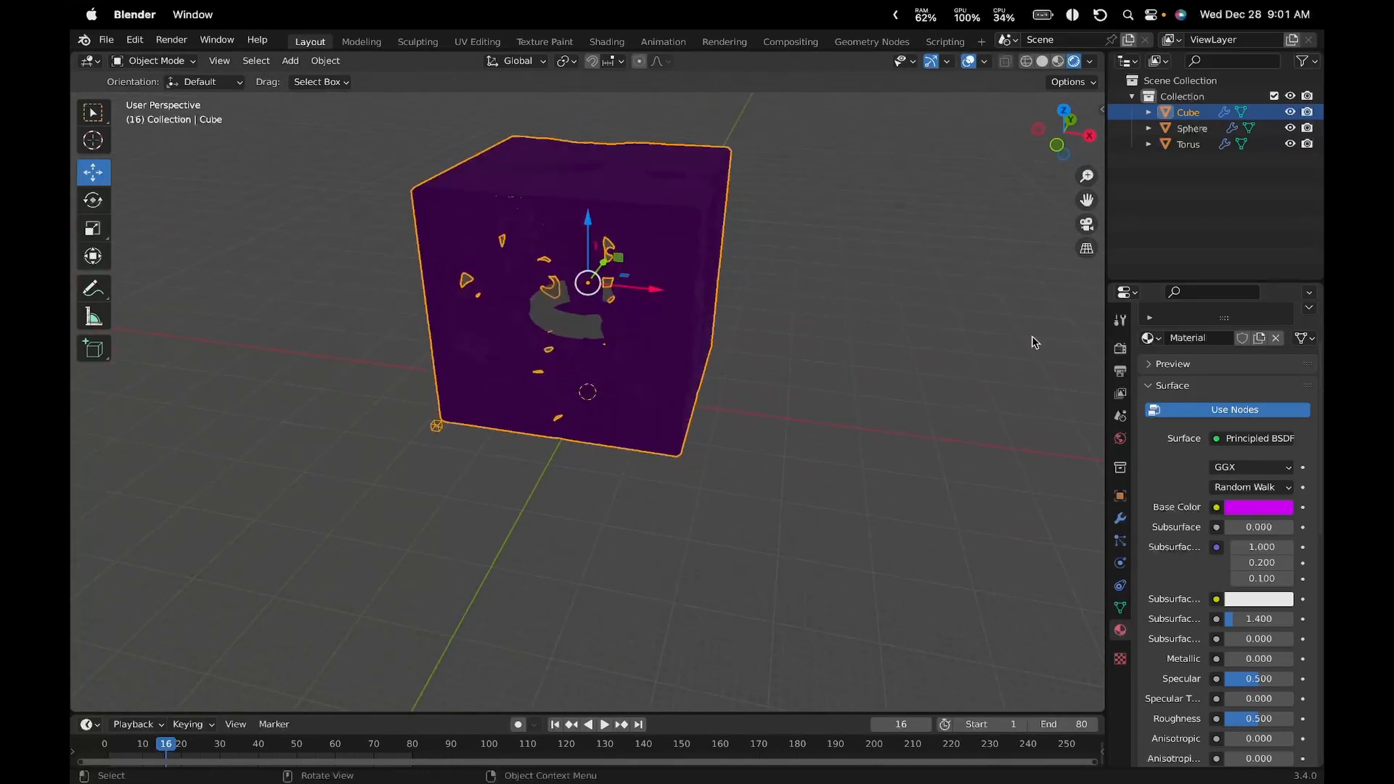
Set the domain material's base color to near-white, with hue 0.147, saturation 0.074 and value 0.800
click(1261, 513)
mouse_move(1229, 350)
mouse_down()
mouse_move(1199, 280)
mouse_move(1213, 317)
mouse_move(1148, 353)
mouse_move(1149, 314)
mouse_move(1209, 339)
mouse_up()
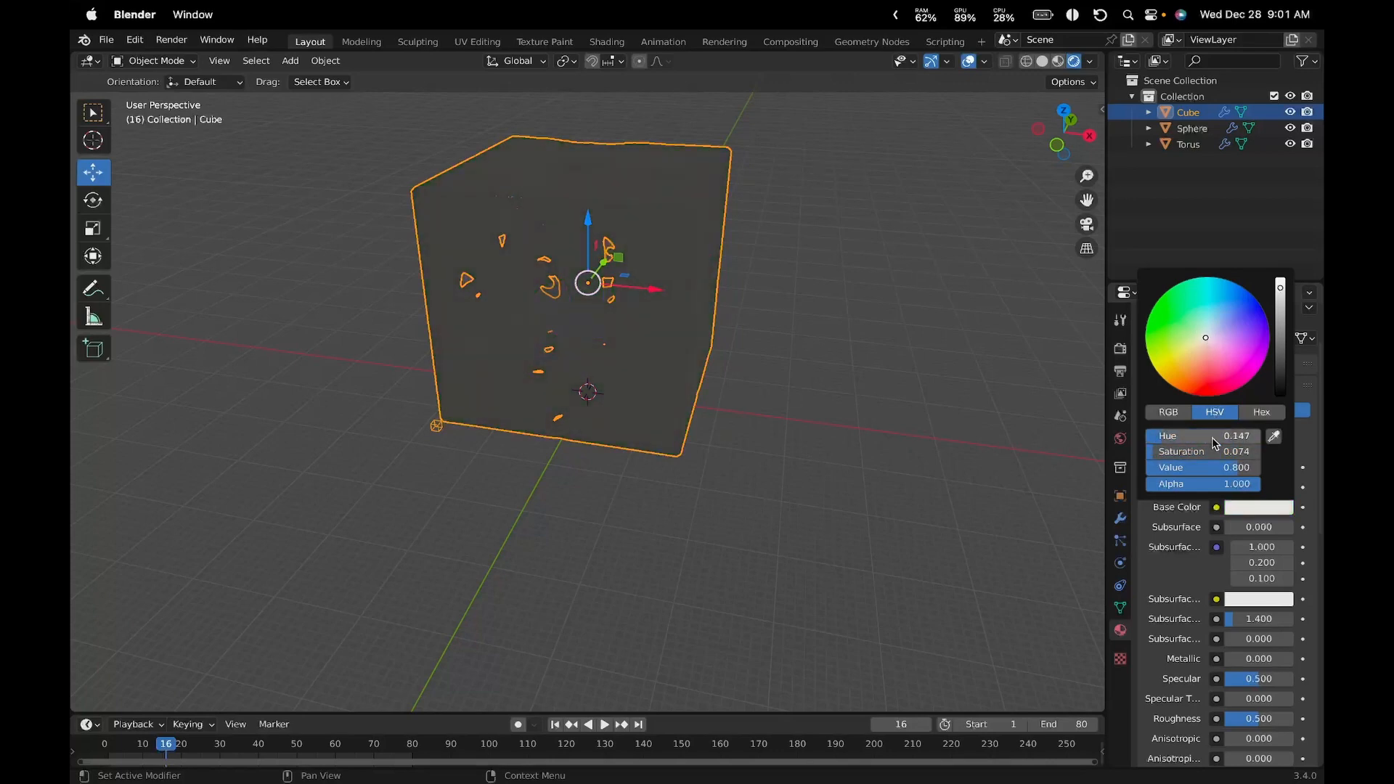
scroll(726, 341, down, 6)
scroll(719, 326, up, 10)
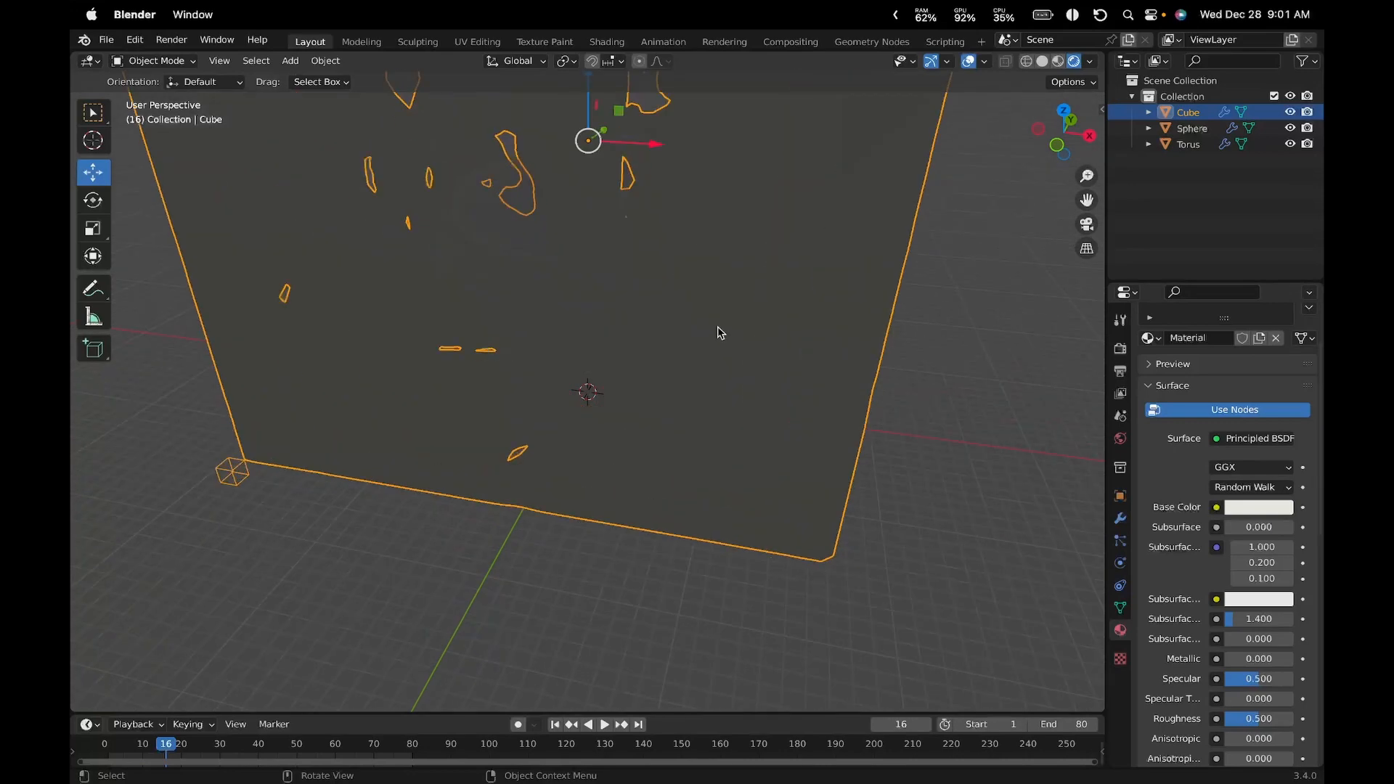
Return the timeline to frame 0 and change the domain material's surface shader to Glass BSDF
drag(164, 747, 103, 751)
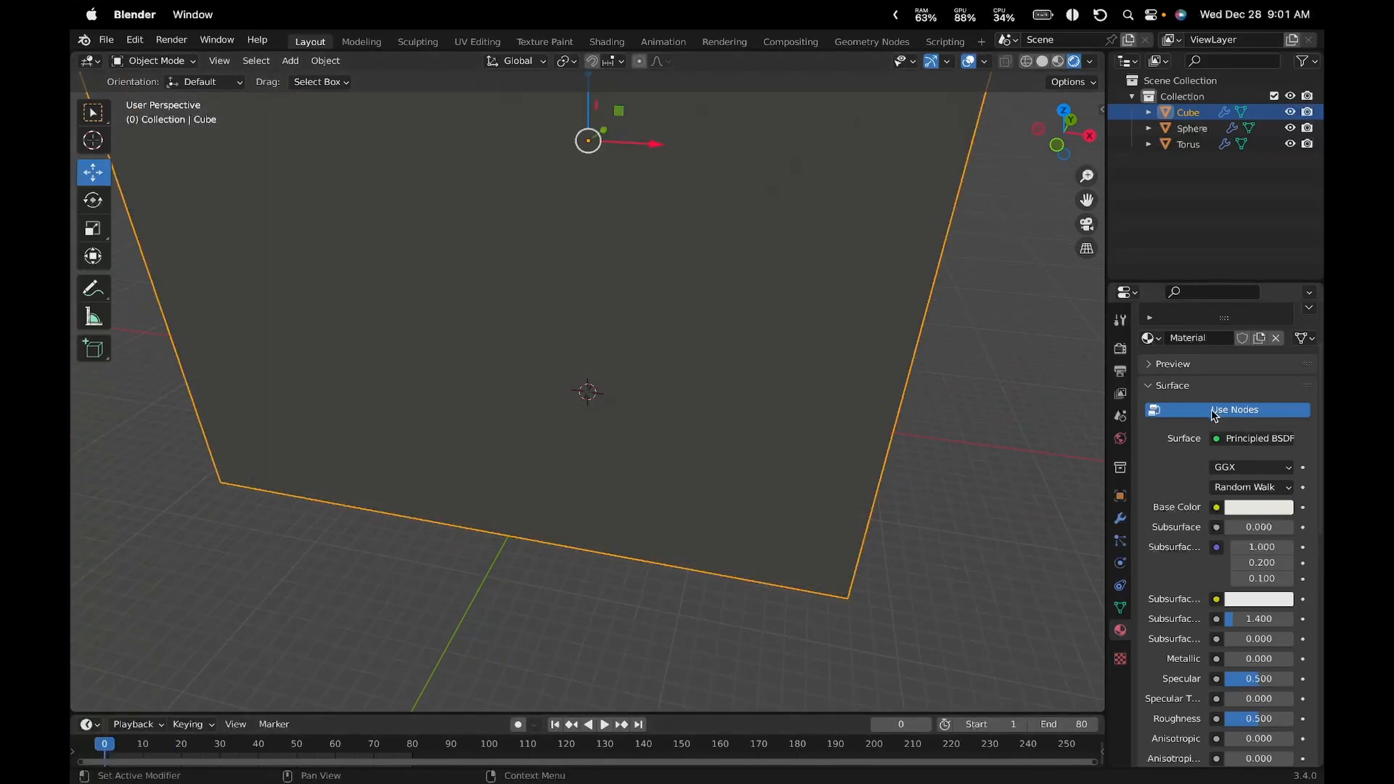
click(1252, 438)
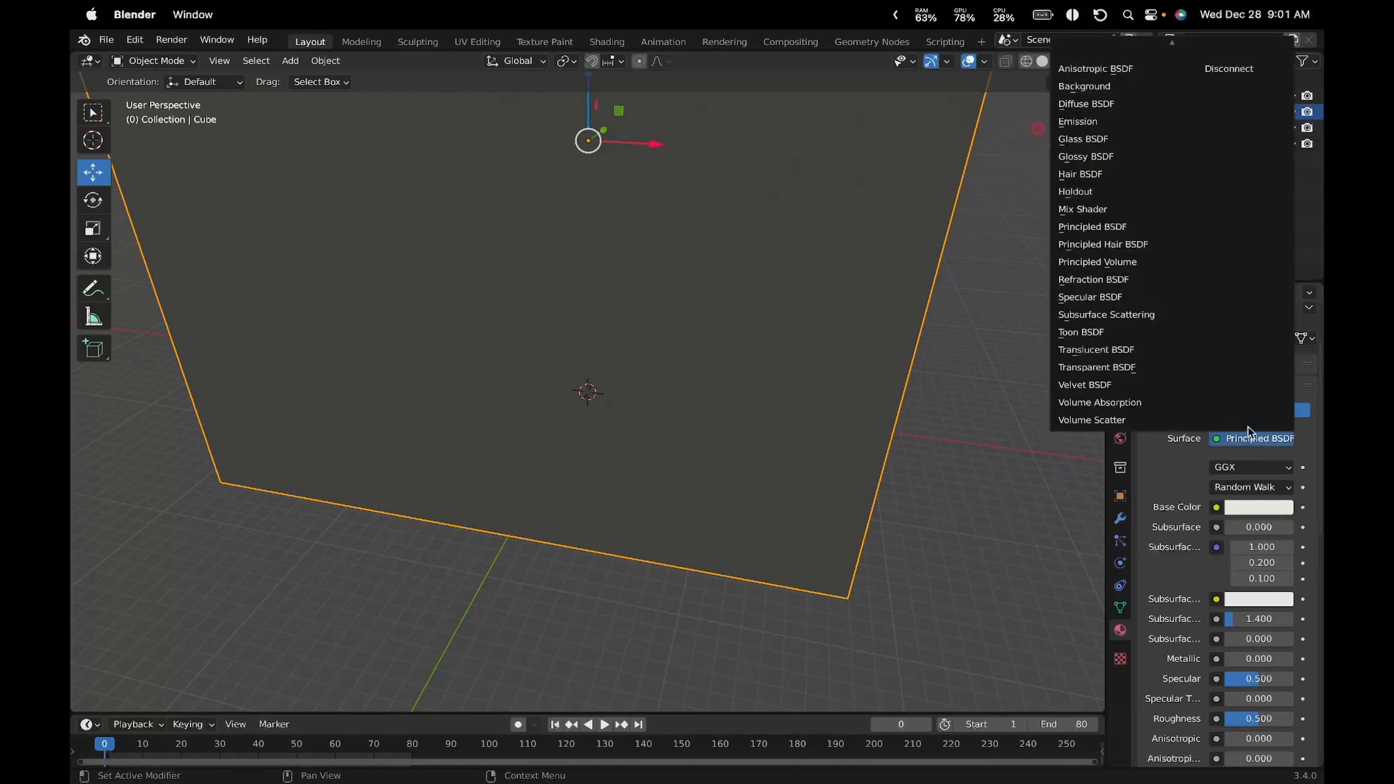
click(1250, 437)
click(1250, 438)
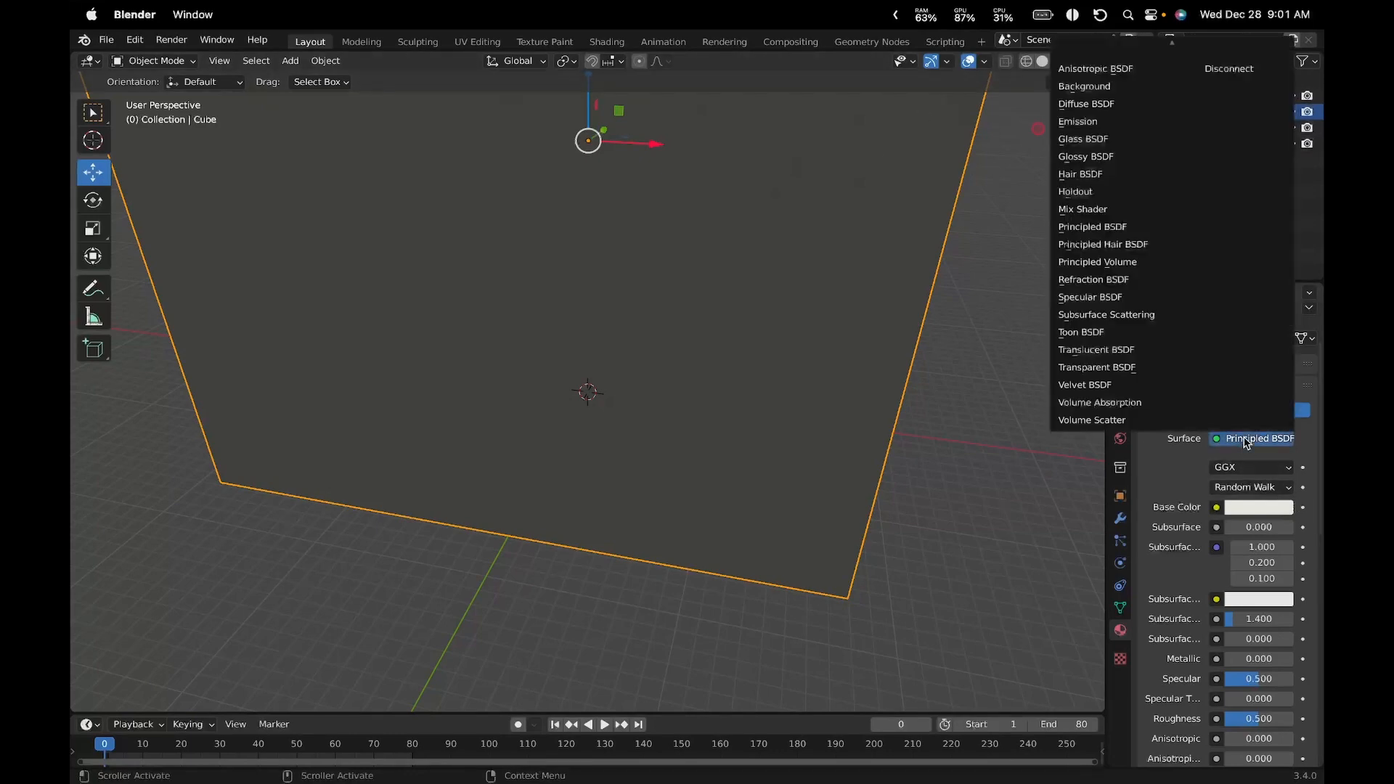
click(1118, 139)
scroll(782, 510, down, 5)
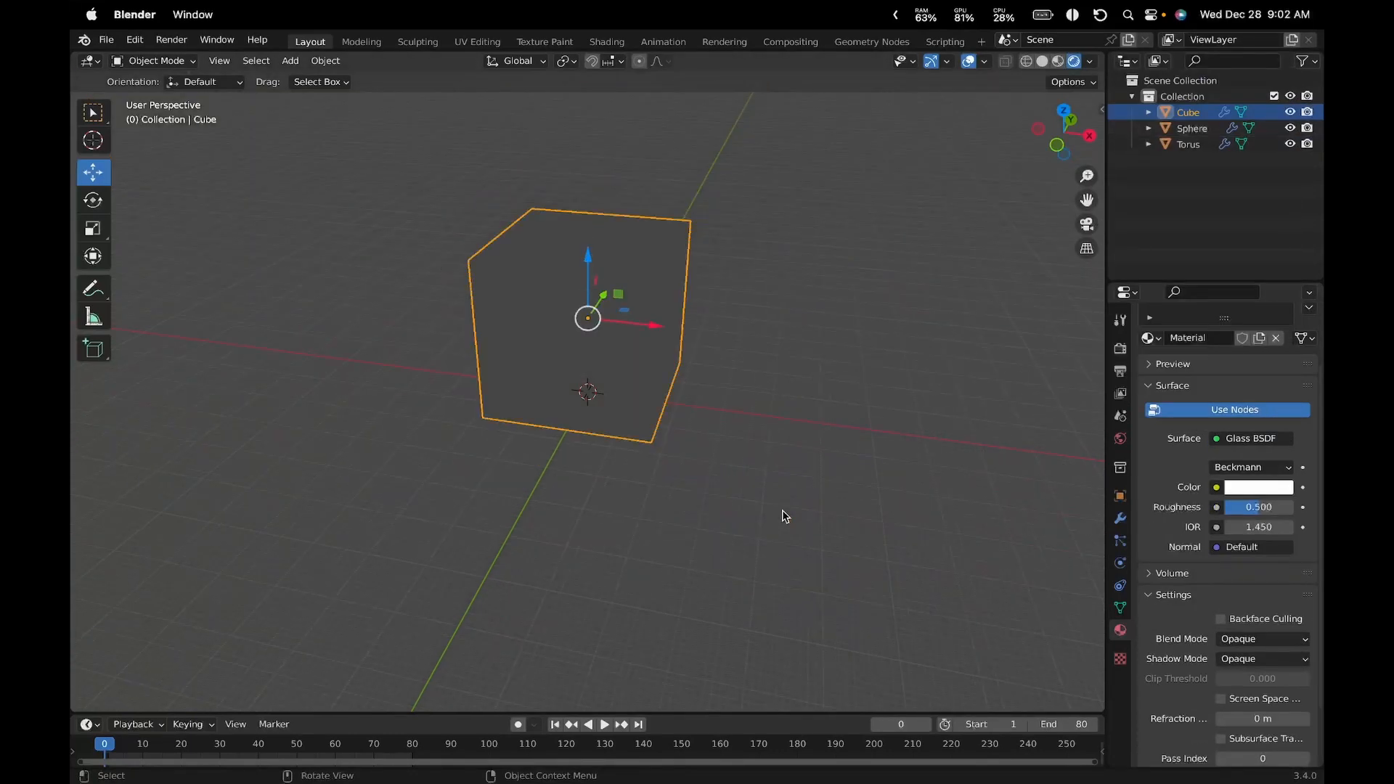
Change the scene's render engine to Cycles
scroll(782, 510, up, 2)
click(1120, 371)
scroll(1162, 435, down, 4)
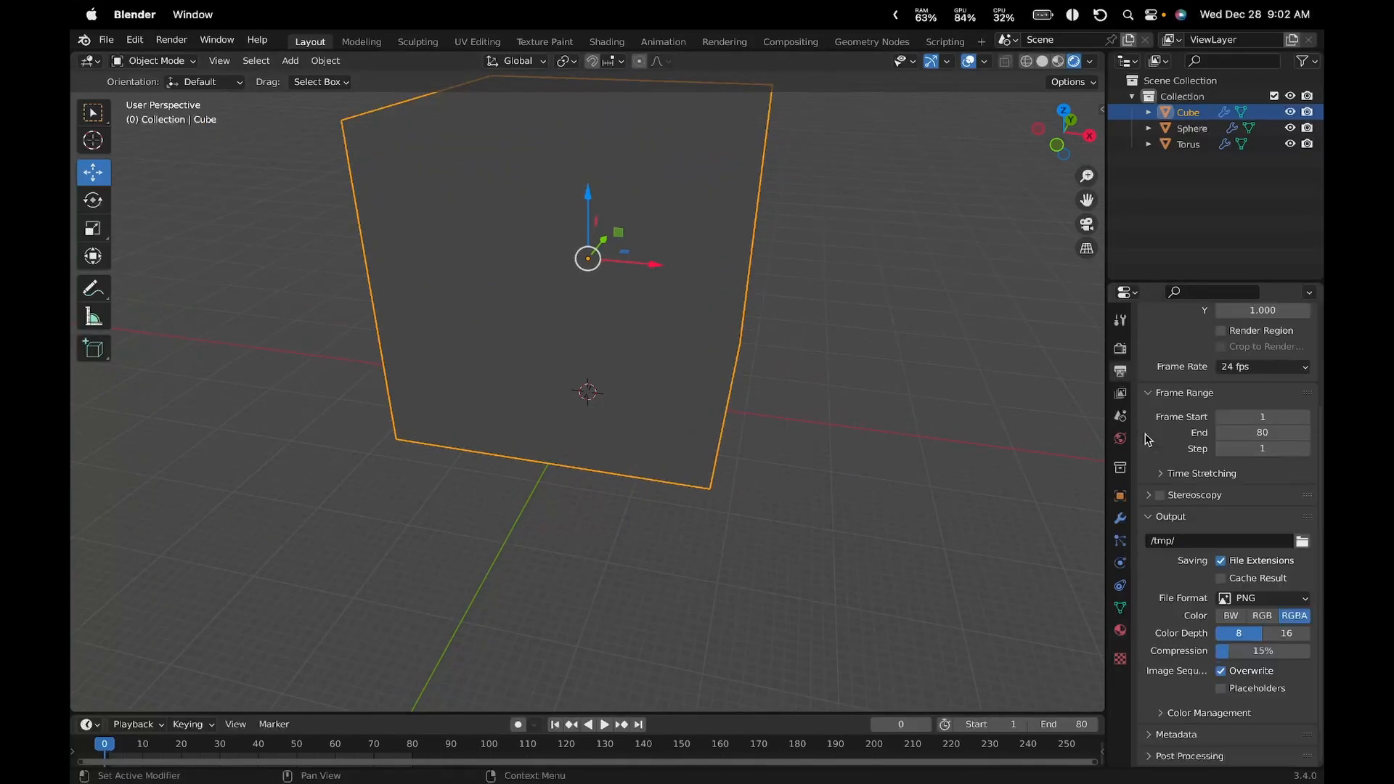
scroll(1161, 443, up, 4)
click(1120, 348)
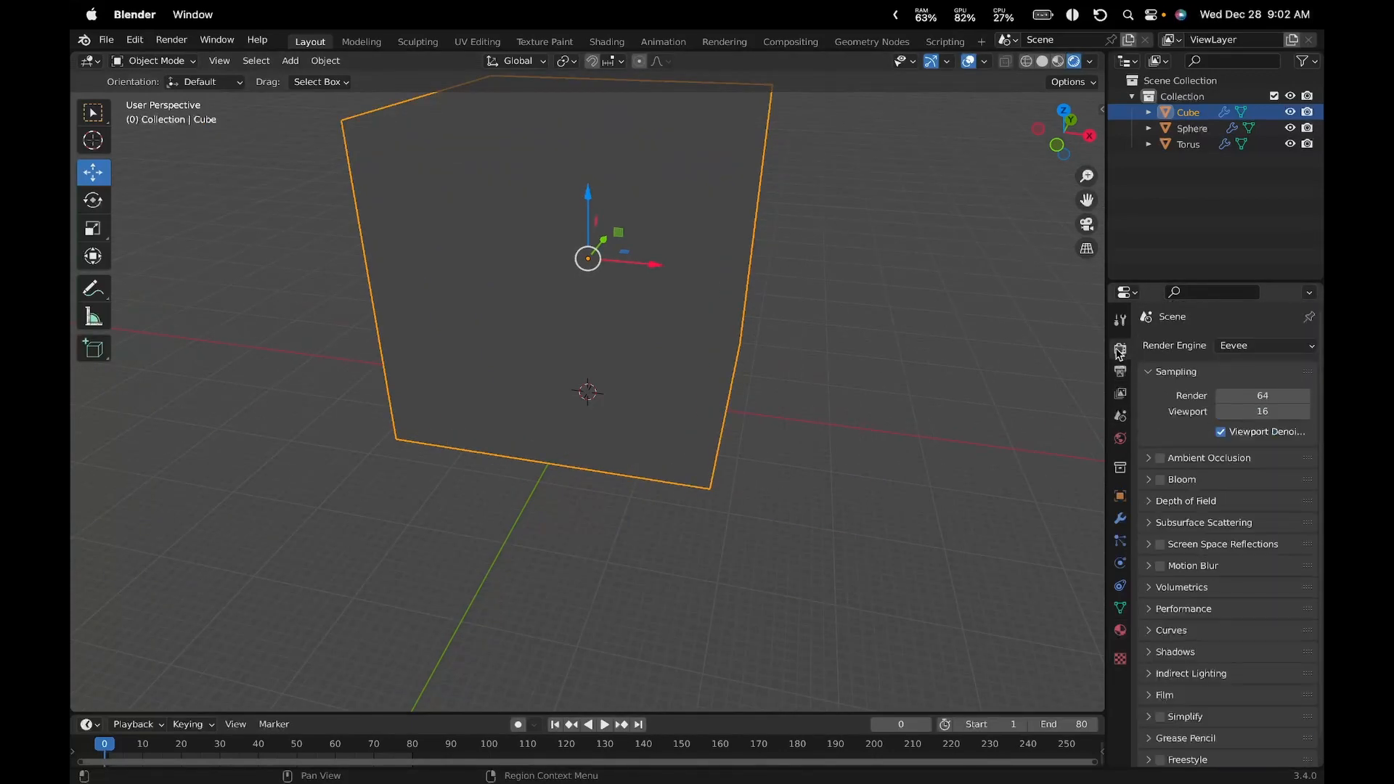
click(1265, 346)
click(1246, 401)
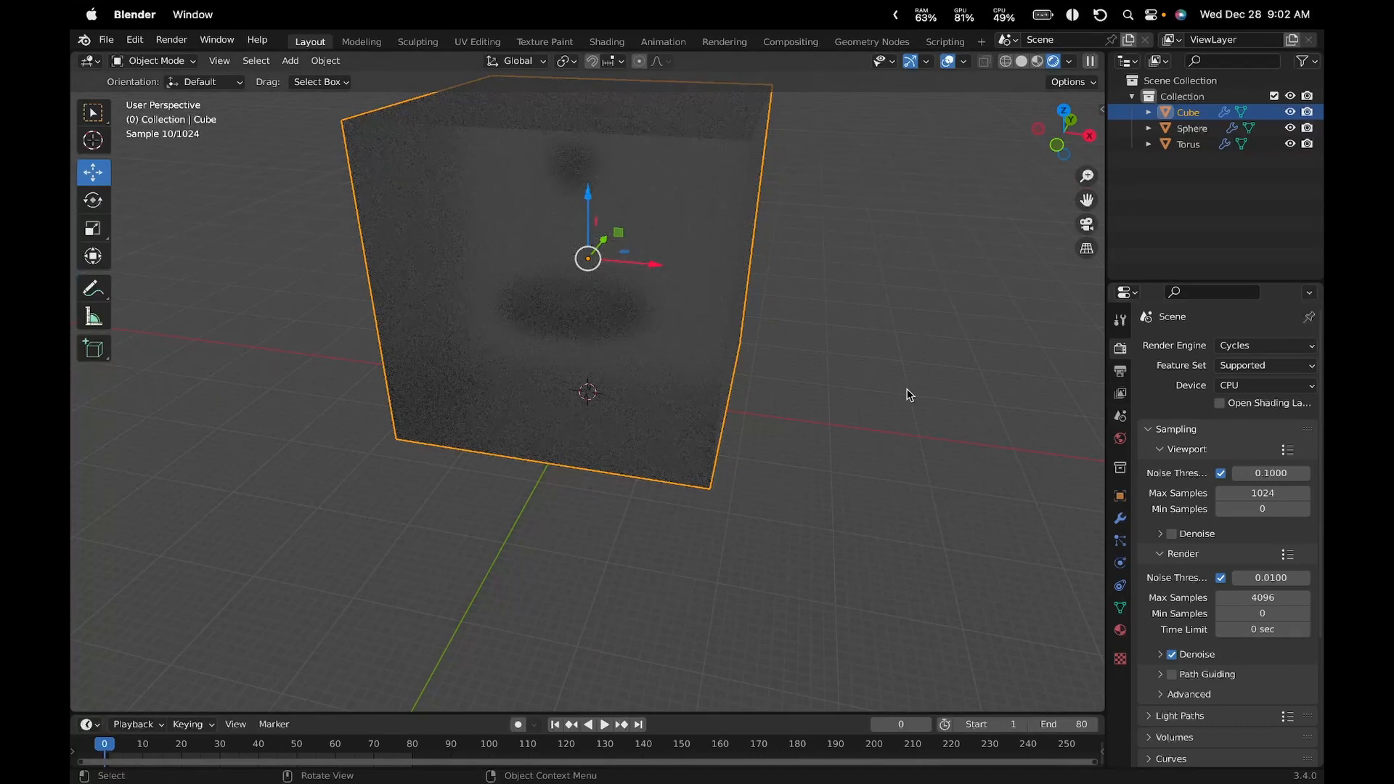
Move the timeline to frame 7 and set the domain's Glass BSDF IOR to 1.3
click(1120, 629)
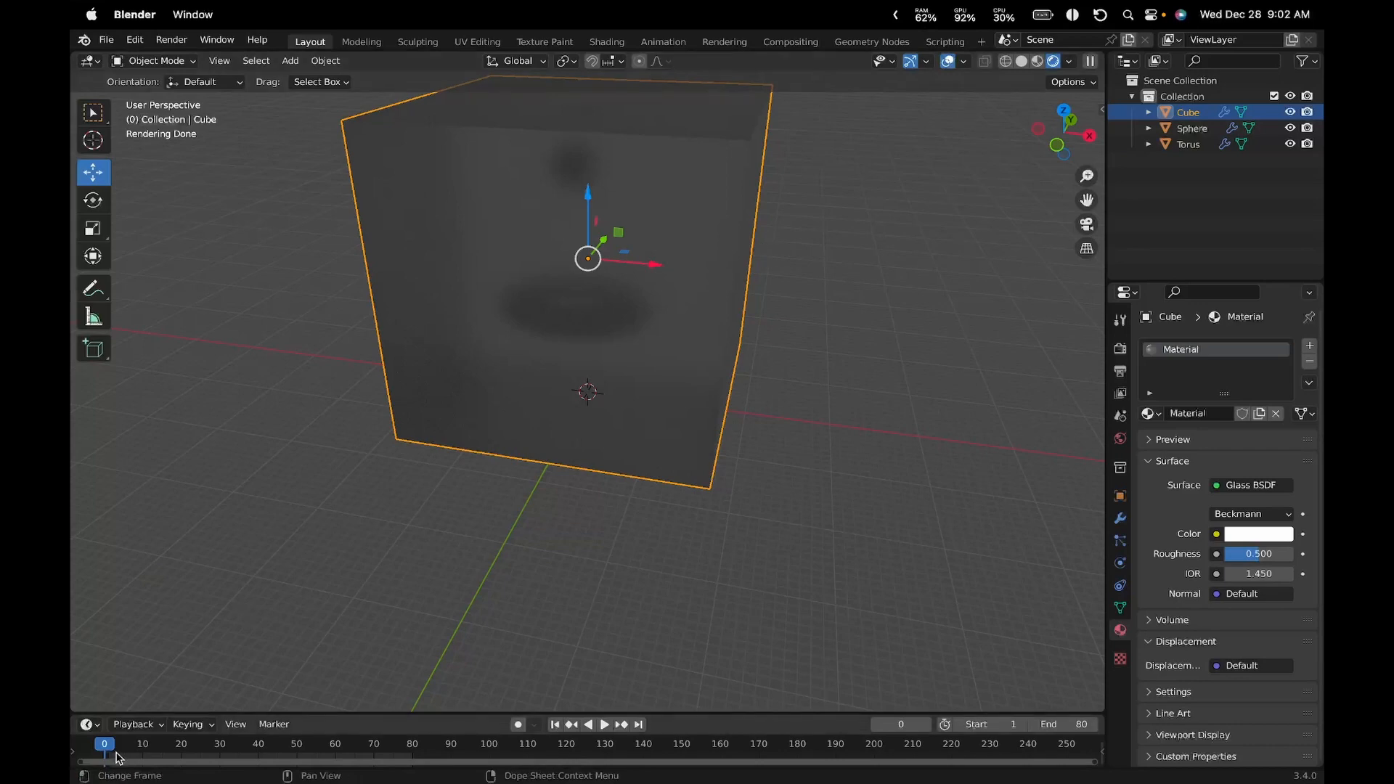
drag(106, 746, 132, 747)
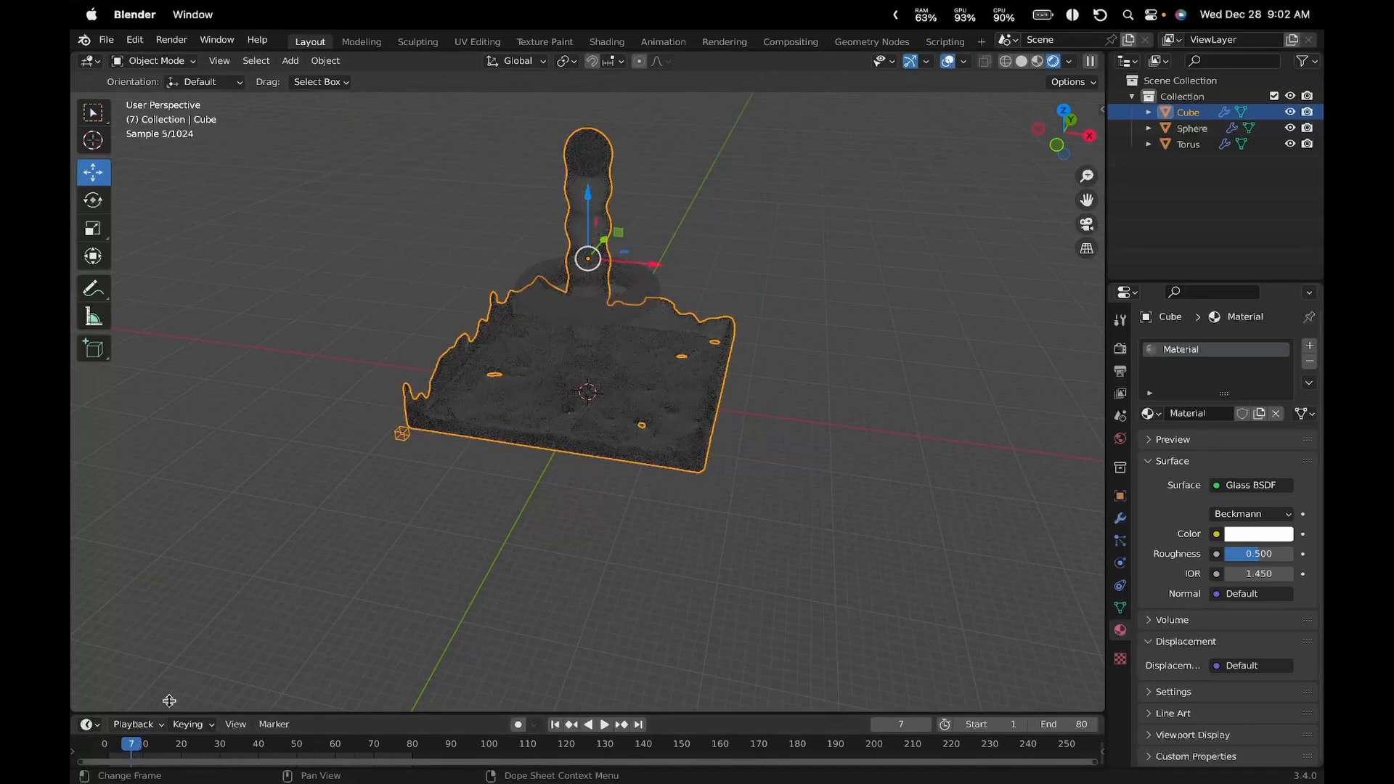
click(1250, 535)
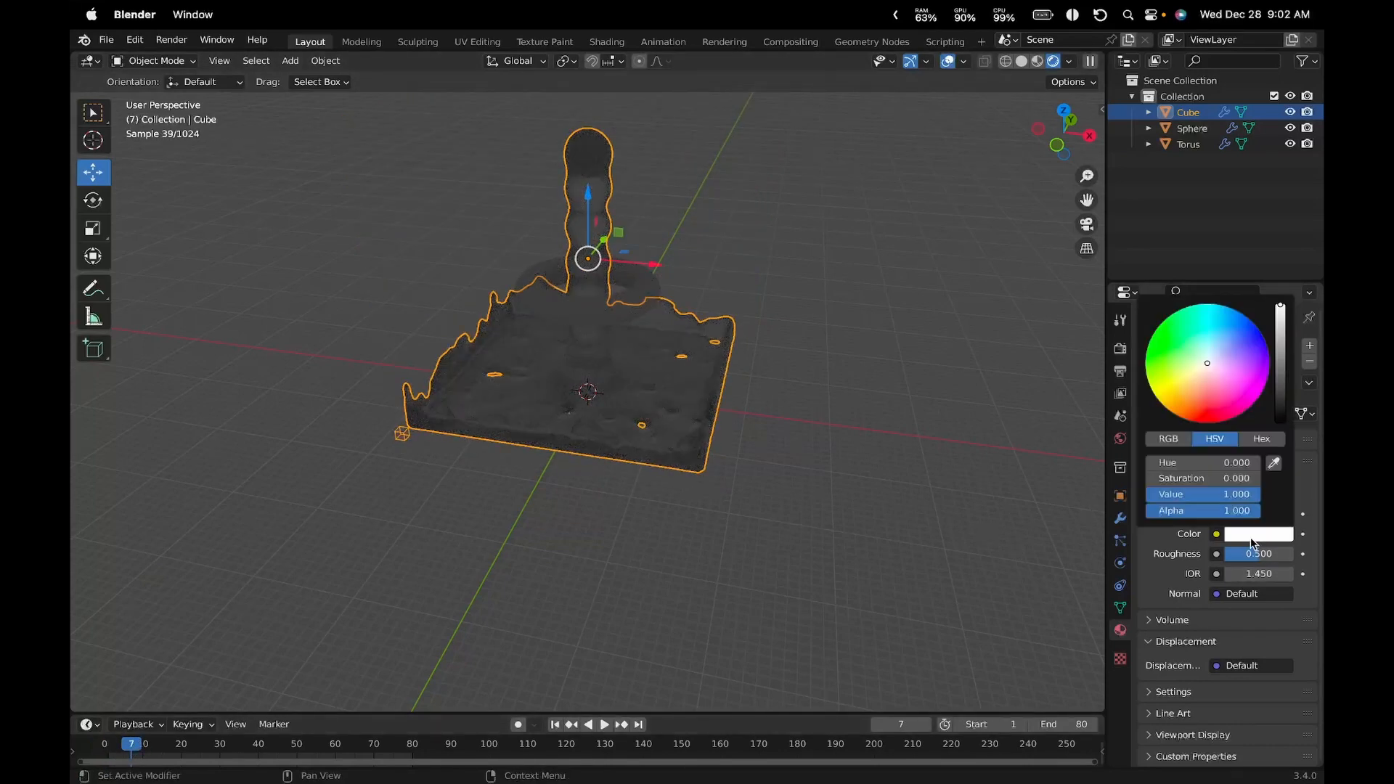
click(1261, 554)
click(1273, 574)
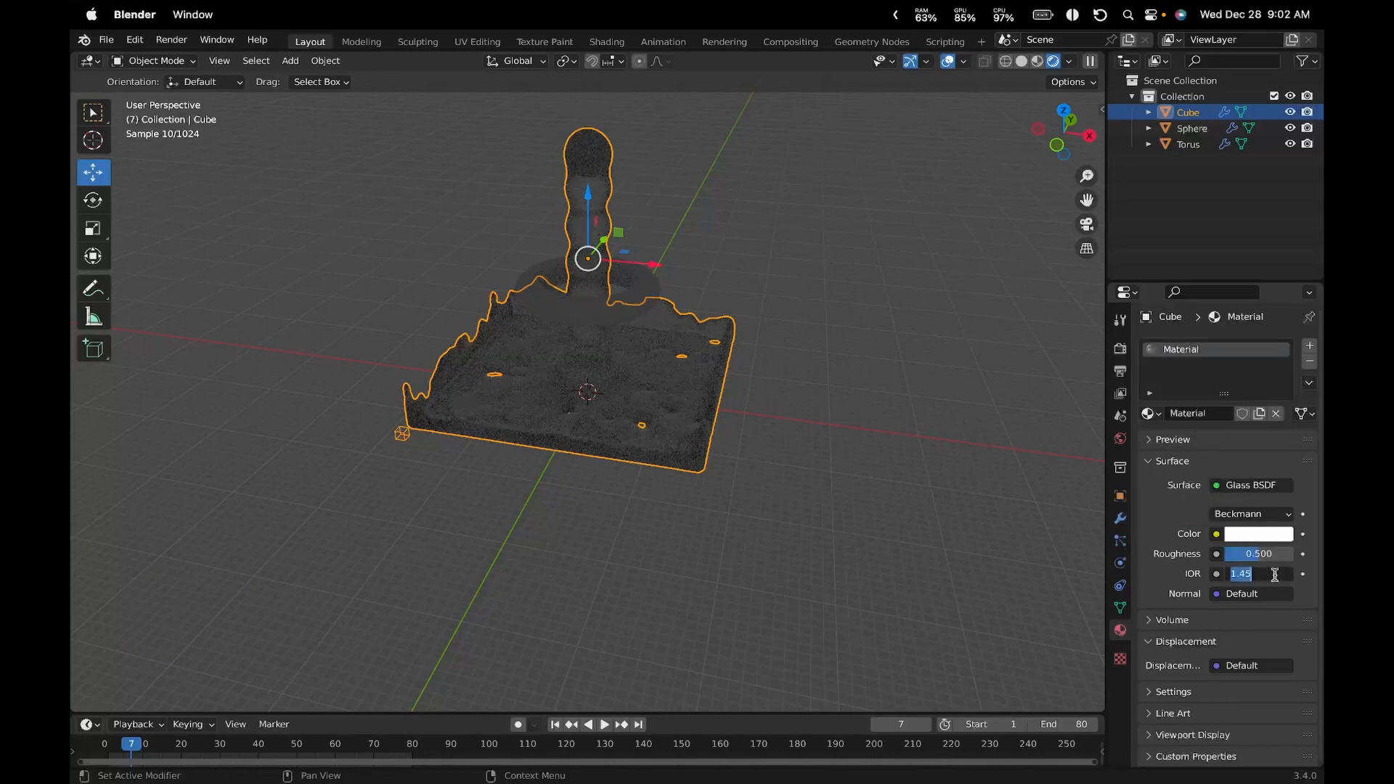
text(1.3)
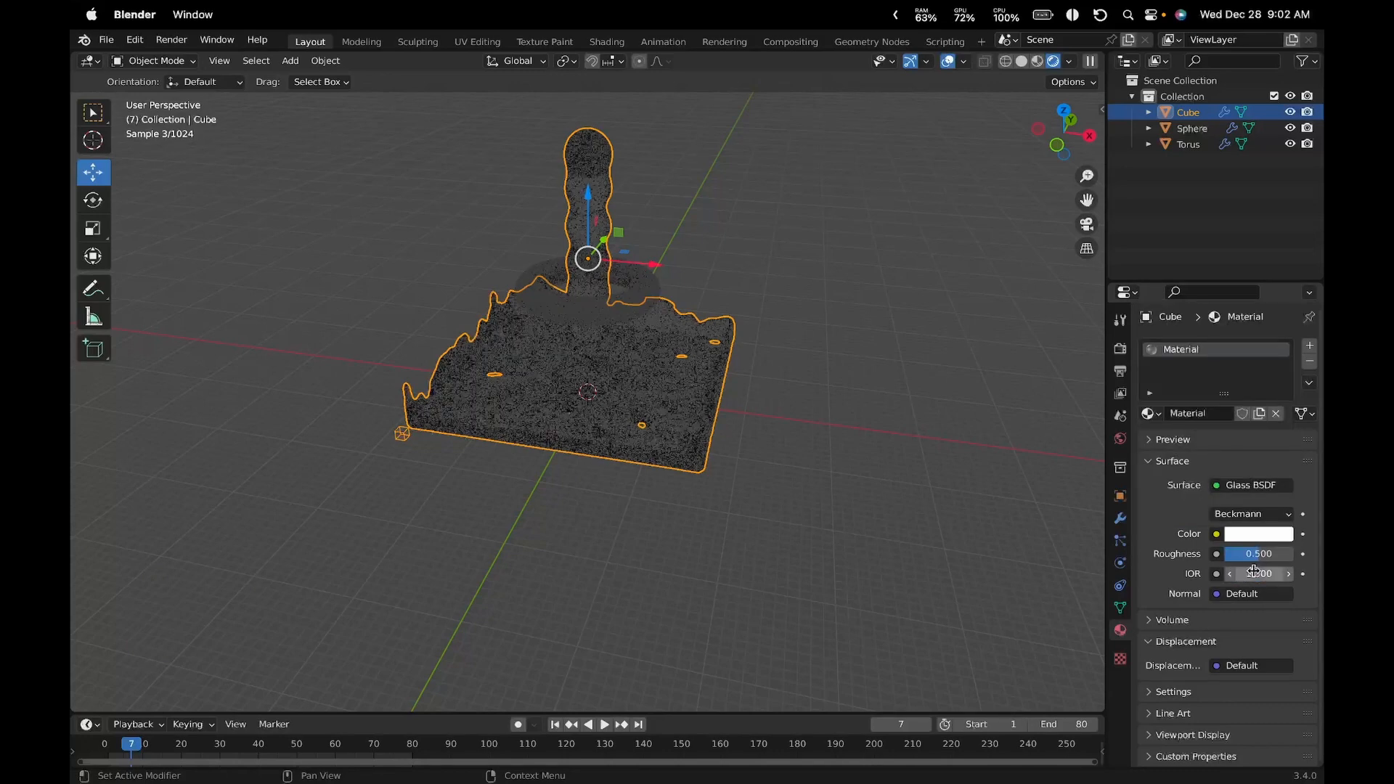
key(Return)
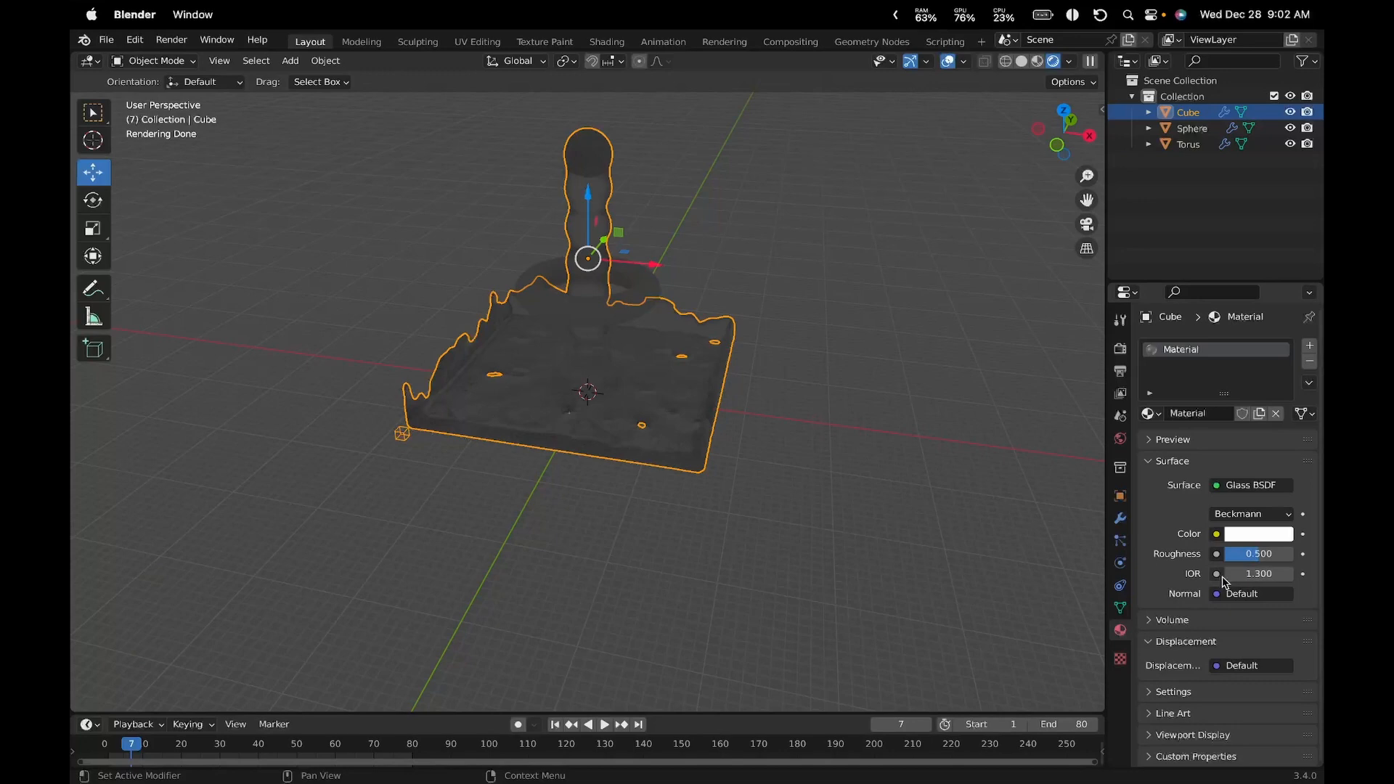
Tint the domain's glass color light blue, with hue 0.662, saturation 0.430 and value 1.000
click(1261, 537)
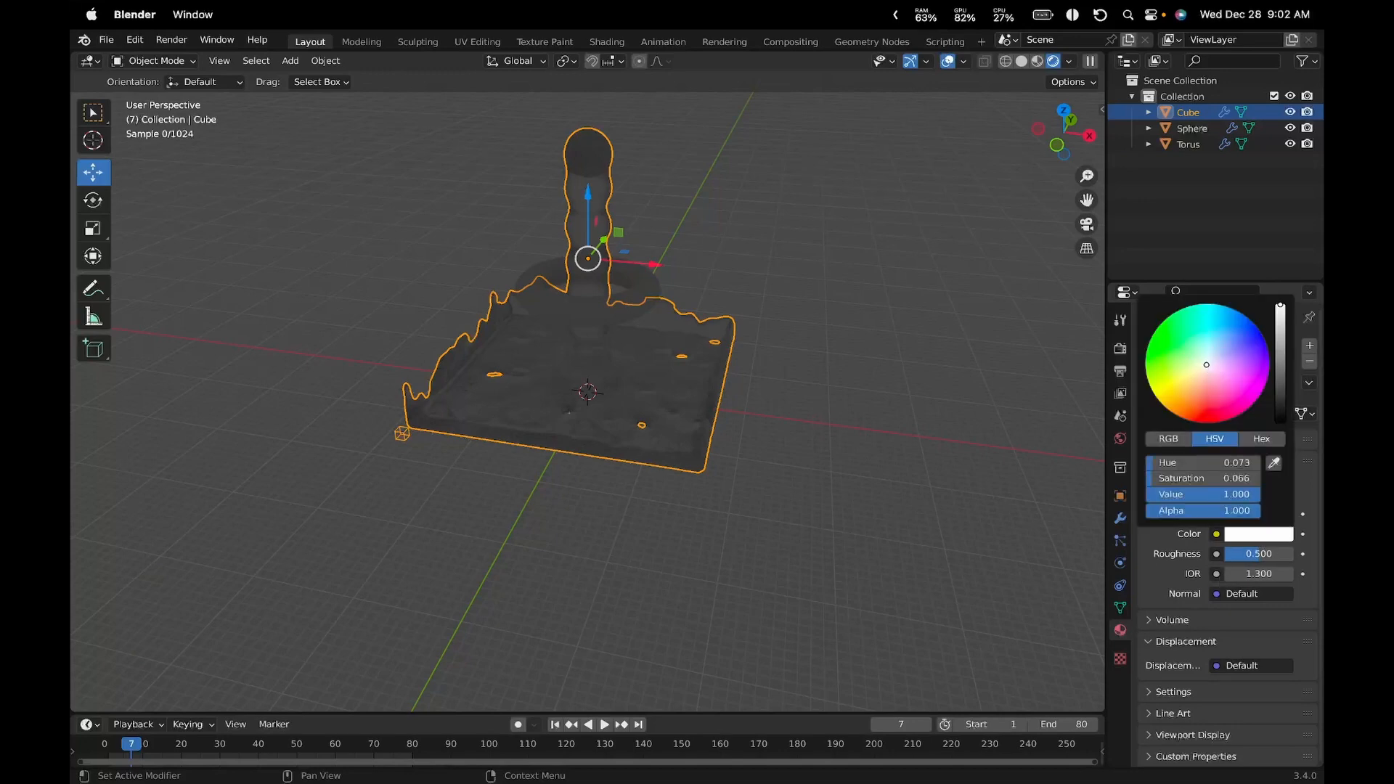
drag(1206, 364, 1210, 360)
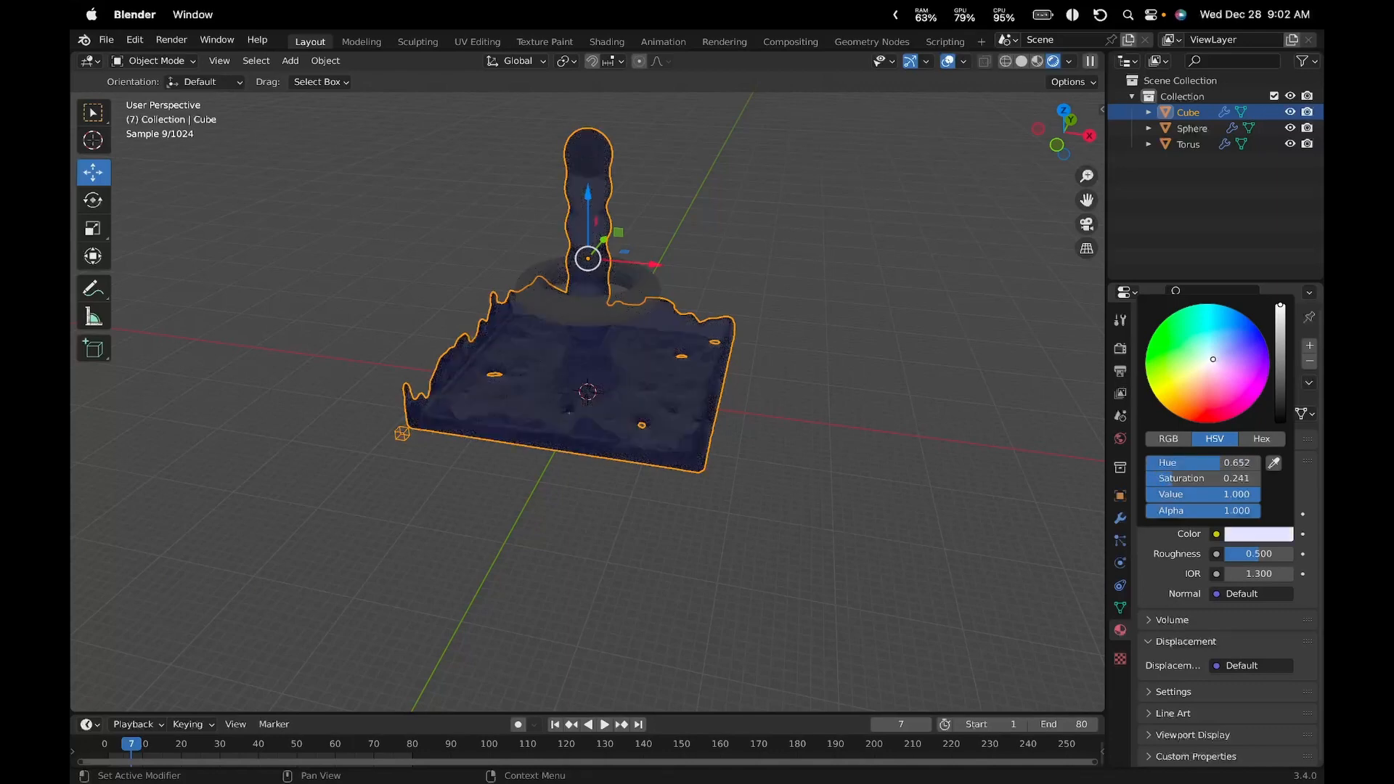
drag(1211, 361, 1216, 357)
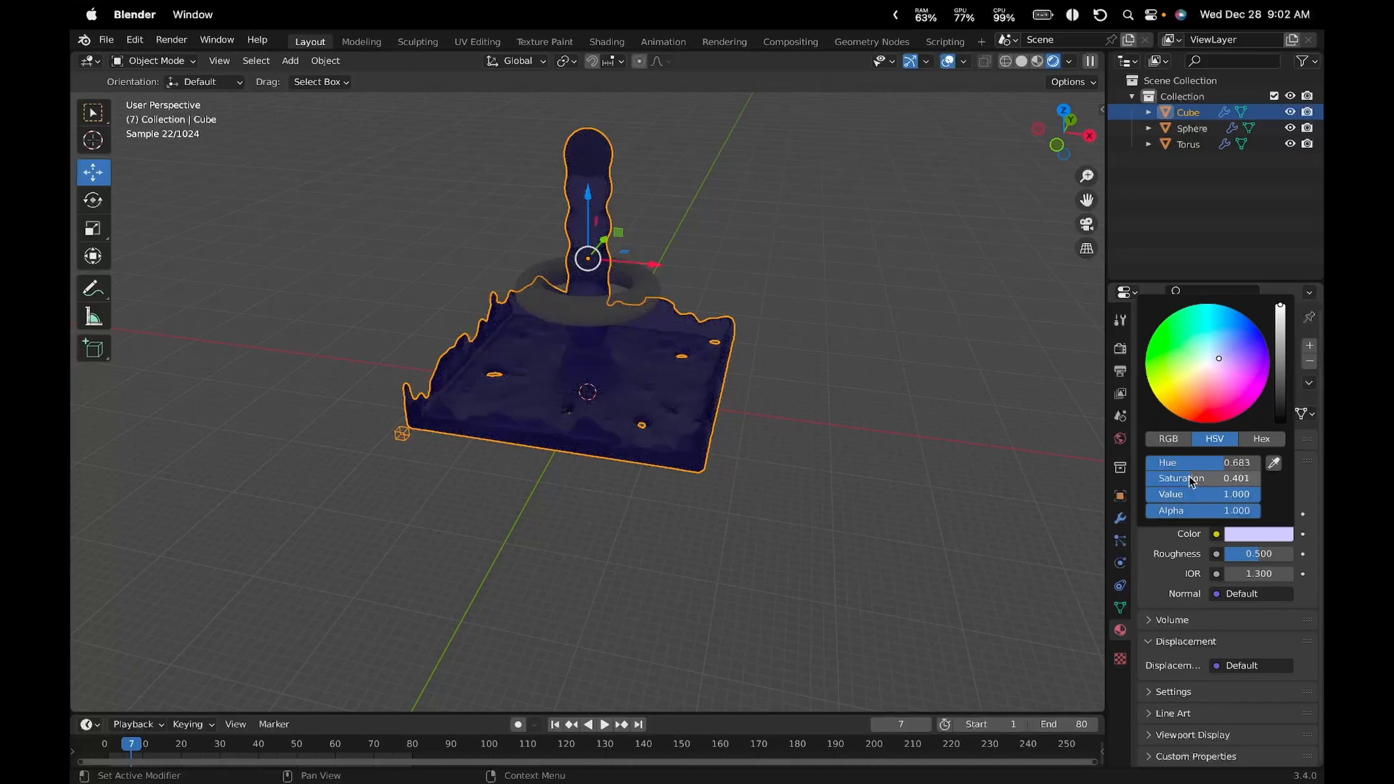
mouse_move(1191, 481)
mouse_down()
mouse_move(1147, 463)
mouse_move(1220, 462)
mouse_up()
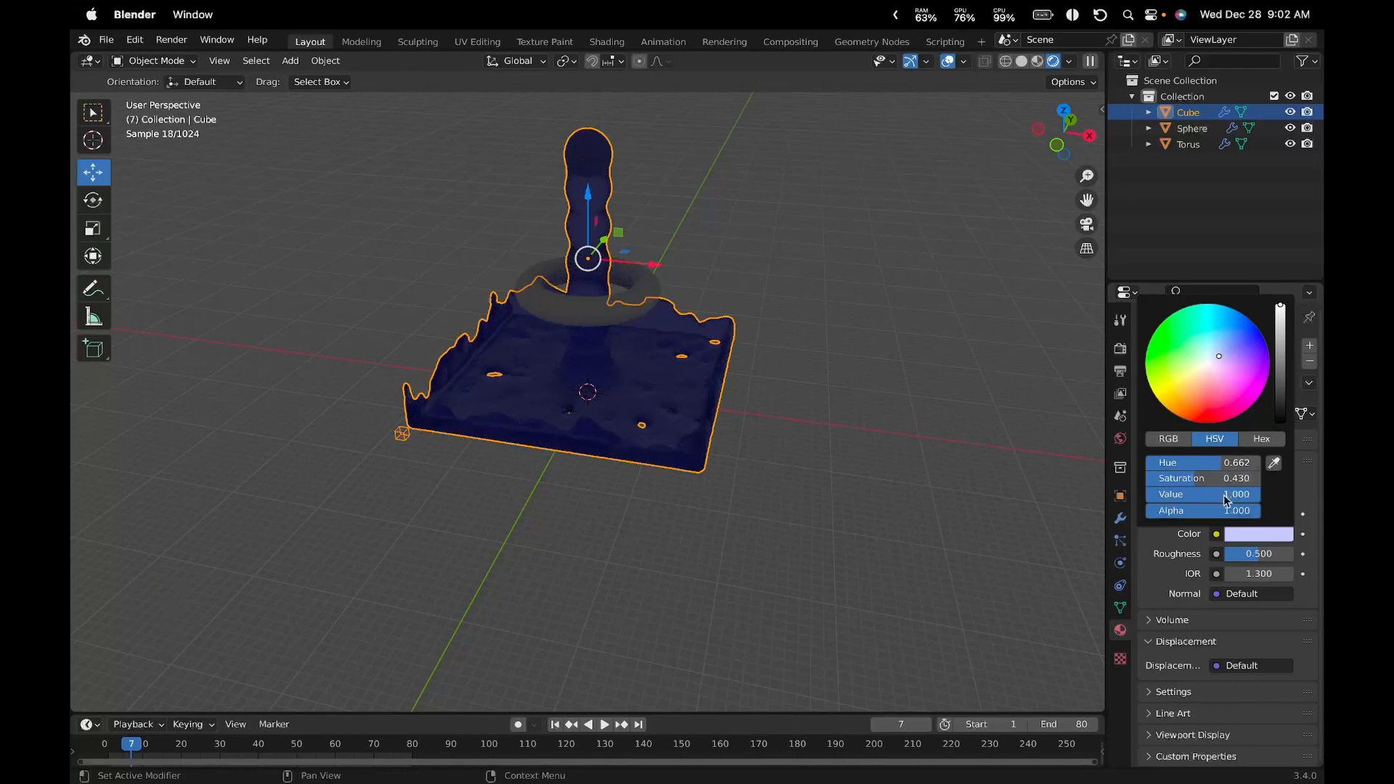
Examine the tinted glass liquid up close in the rendered viewport
mouse_move(1234, 494)
mouse_down()
mouse_move(1176, 494)
mouse_move(1261, 494)
mouse_up()
click(867, 499)
scroll(806, 467, down, 3)
scroll(818, 468, up, 10)
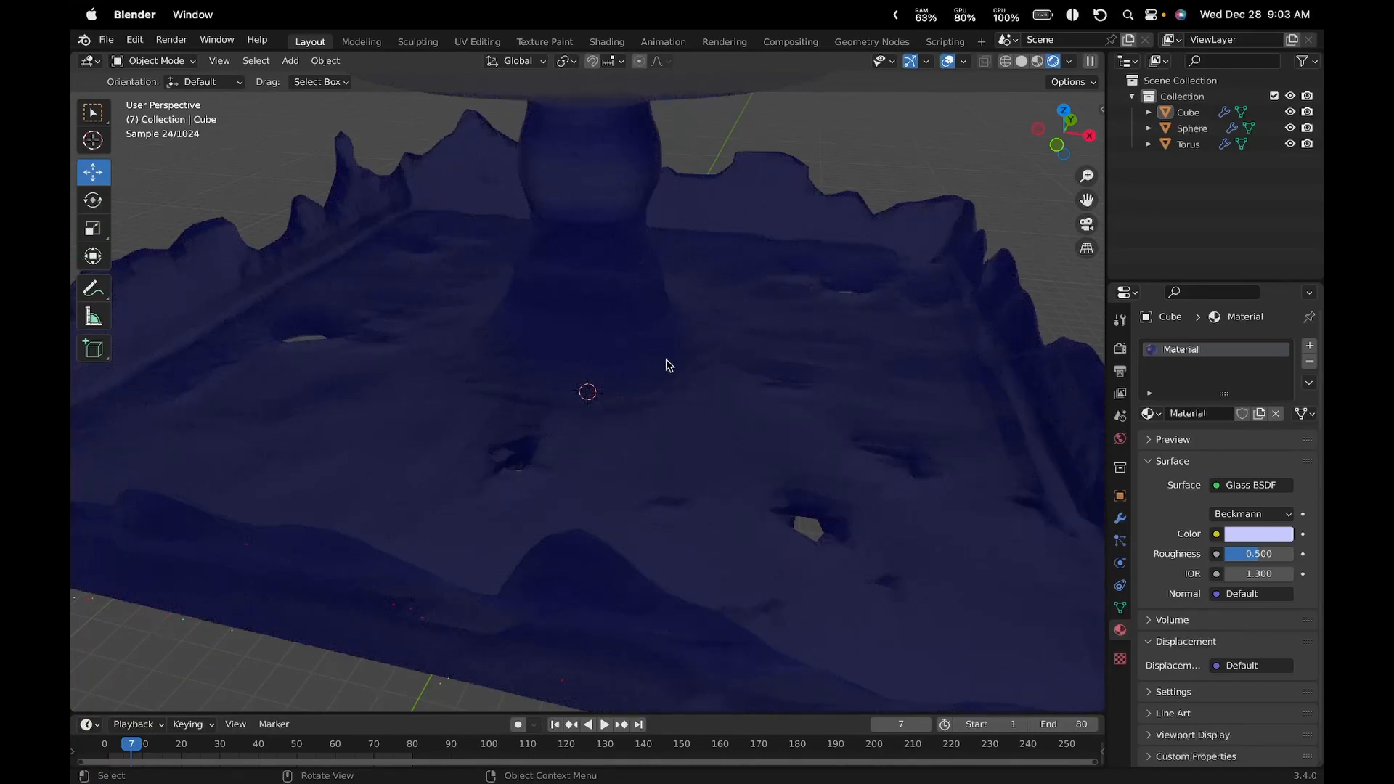
scroll(671, 373, down, 8)
Switch the viewport to solid shading and add a Sun light to the scene
key(shift+a)
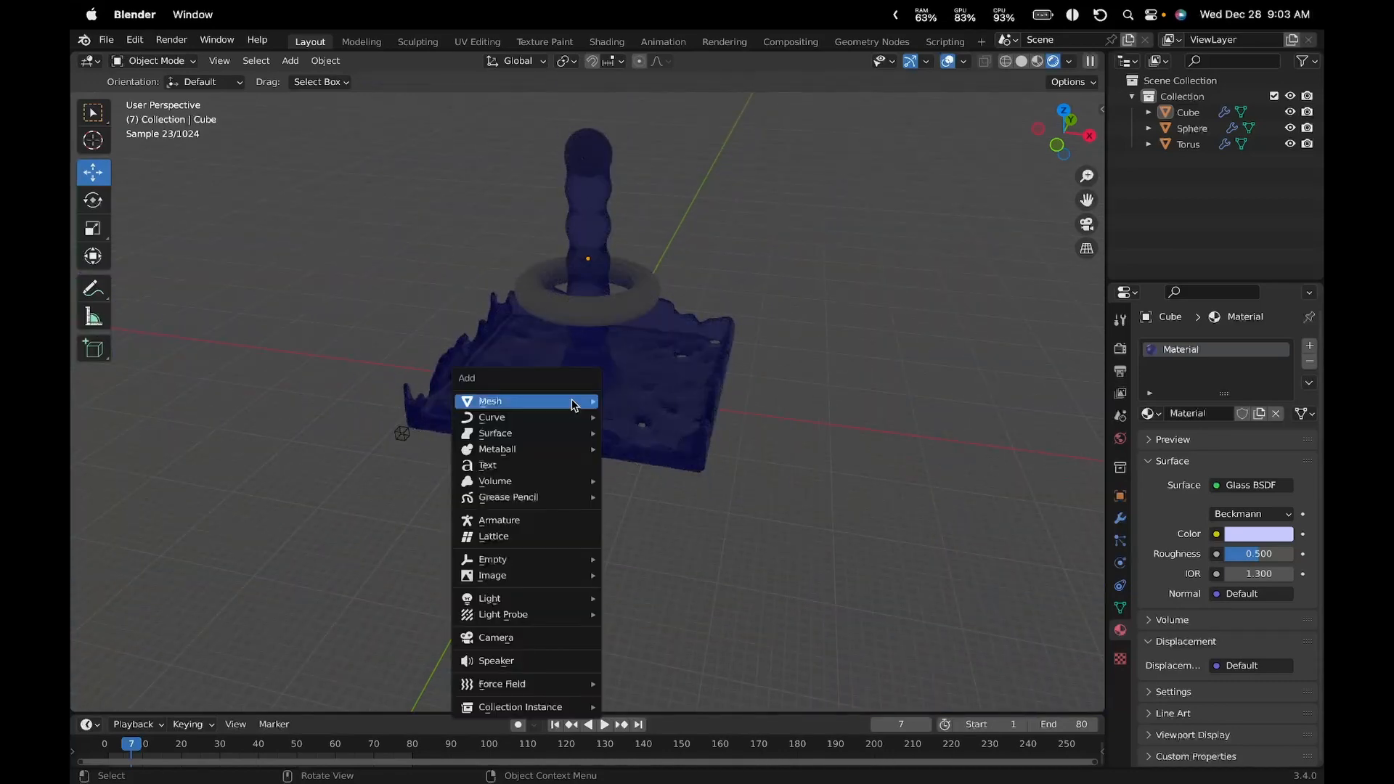
key(Escape)
click(1020, 63)
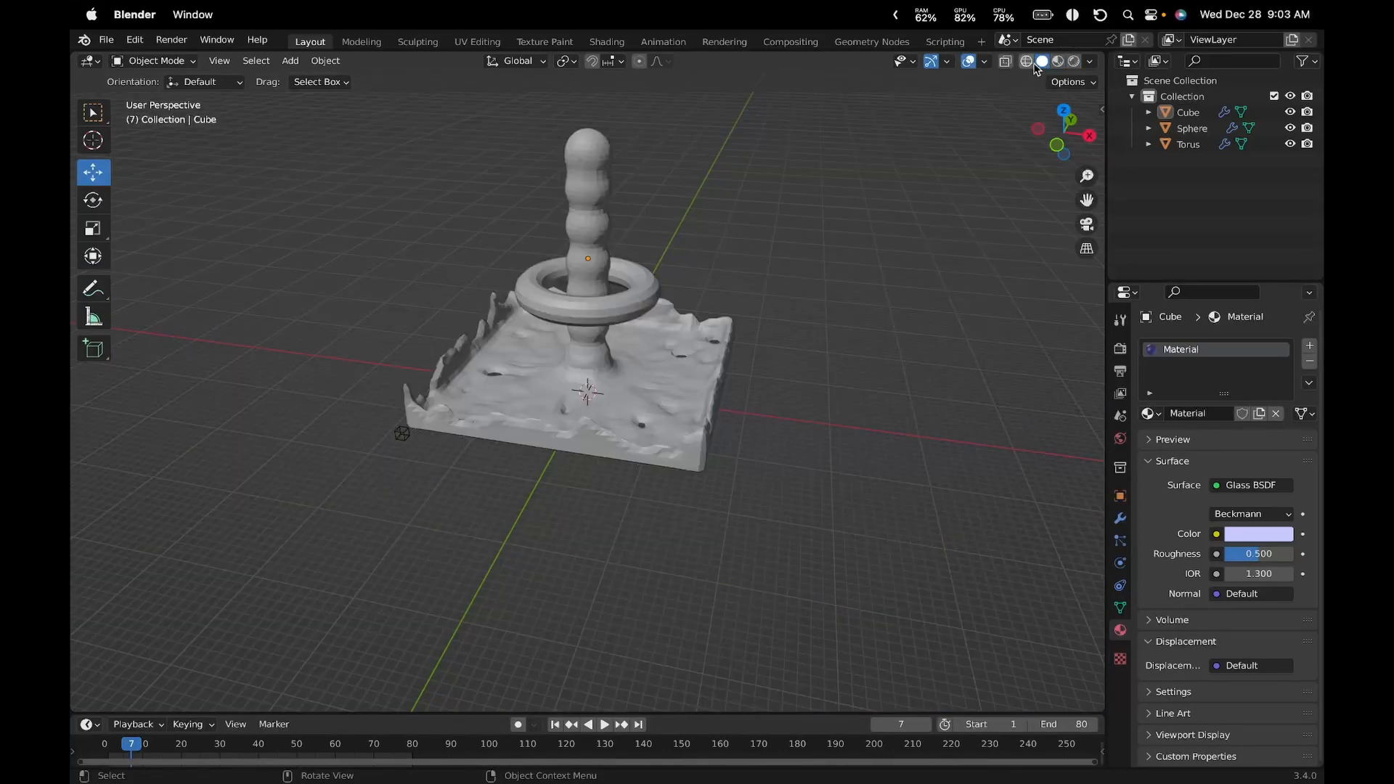
middle_drag(899, 296, 769, 343)
key(shift+a)
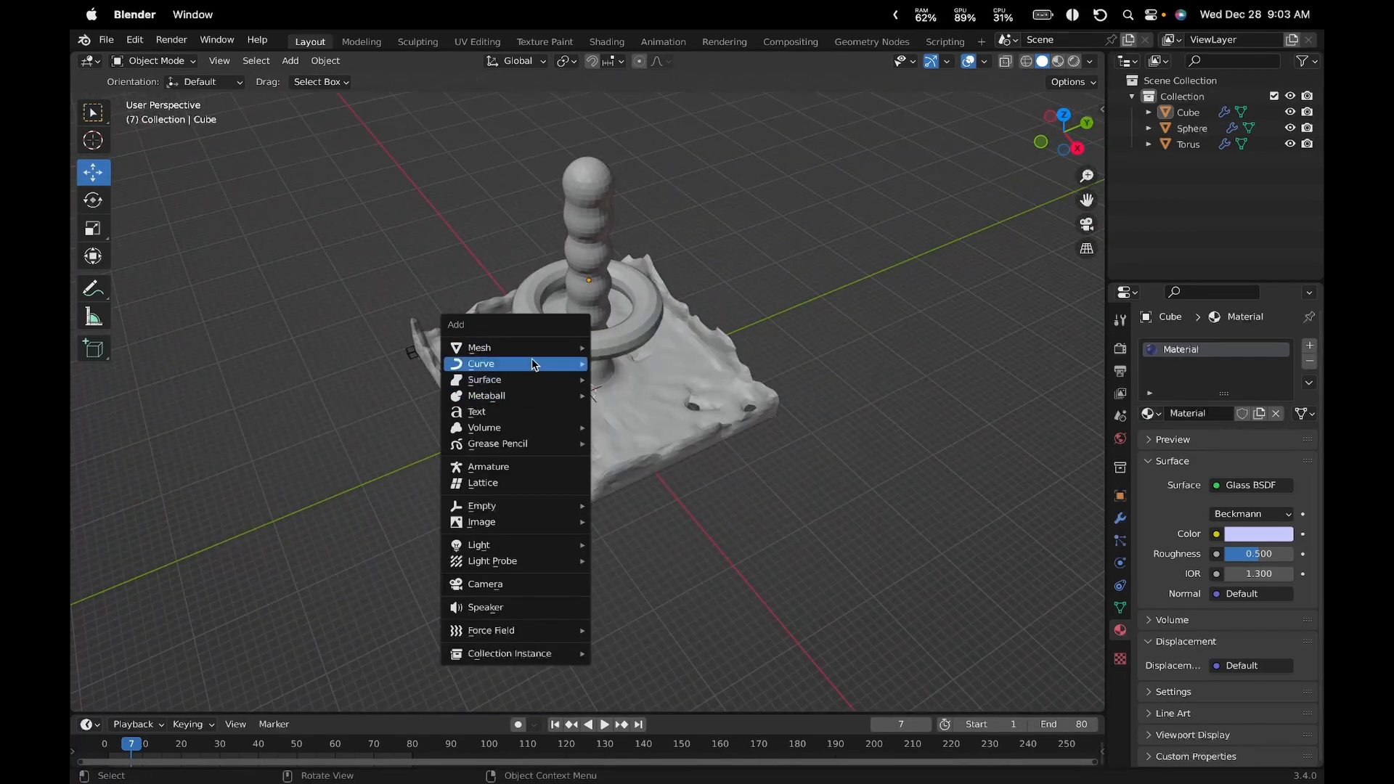
mouse_move(527, 361)
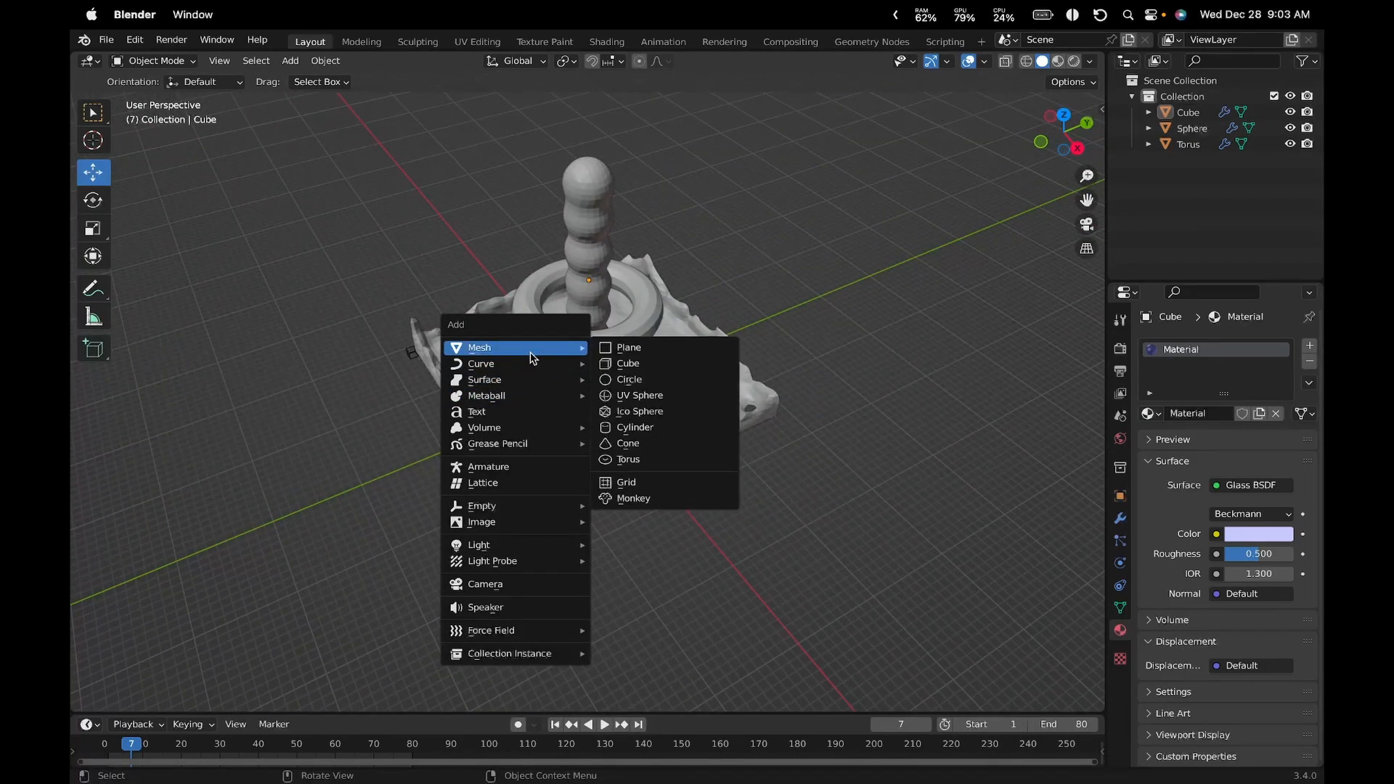
mouse_move(533, 506)
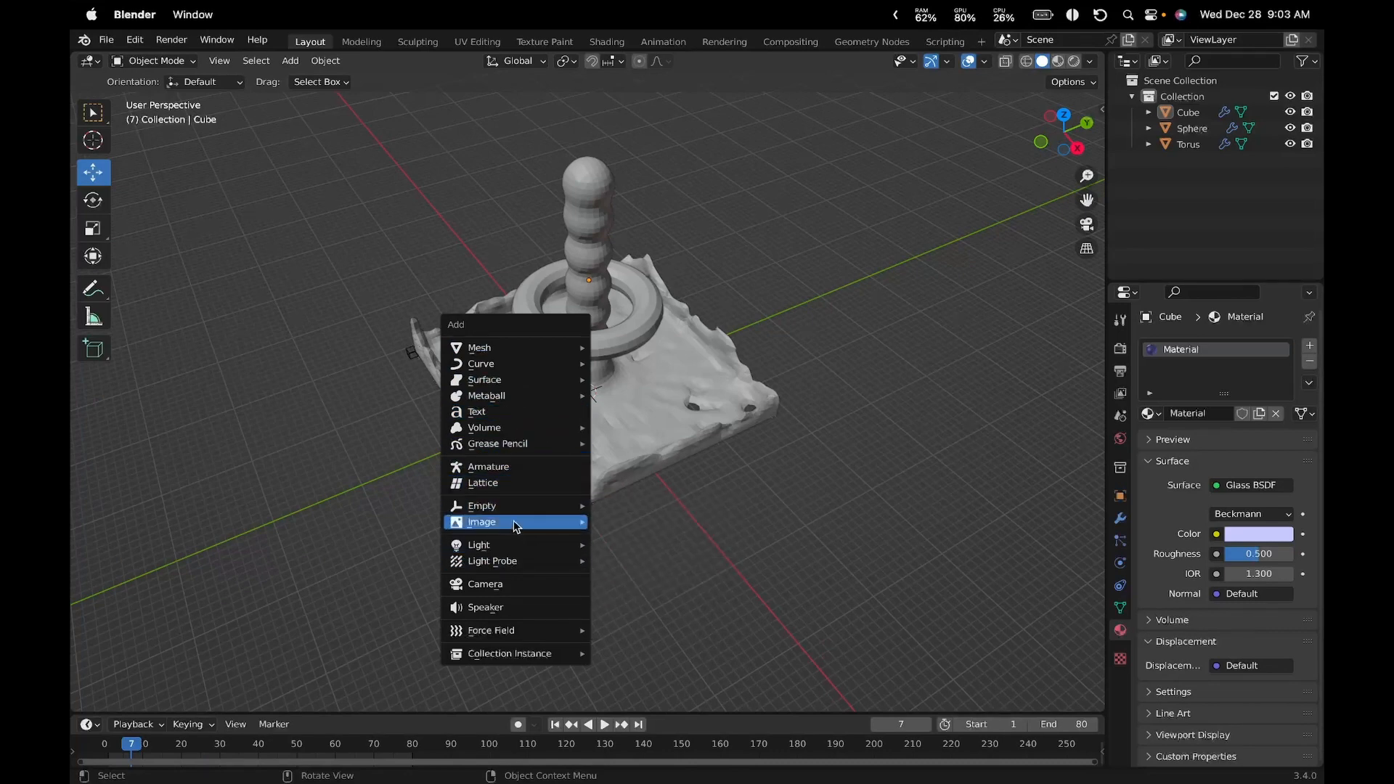
mouse_move(494, 547)
click(660, 563)
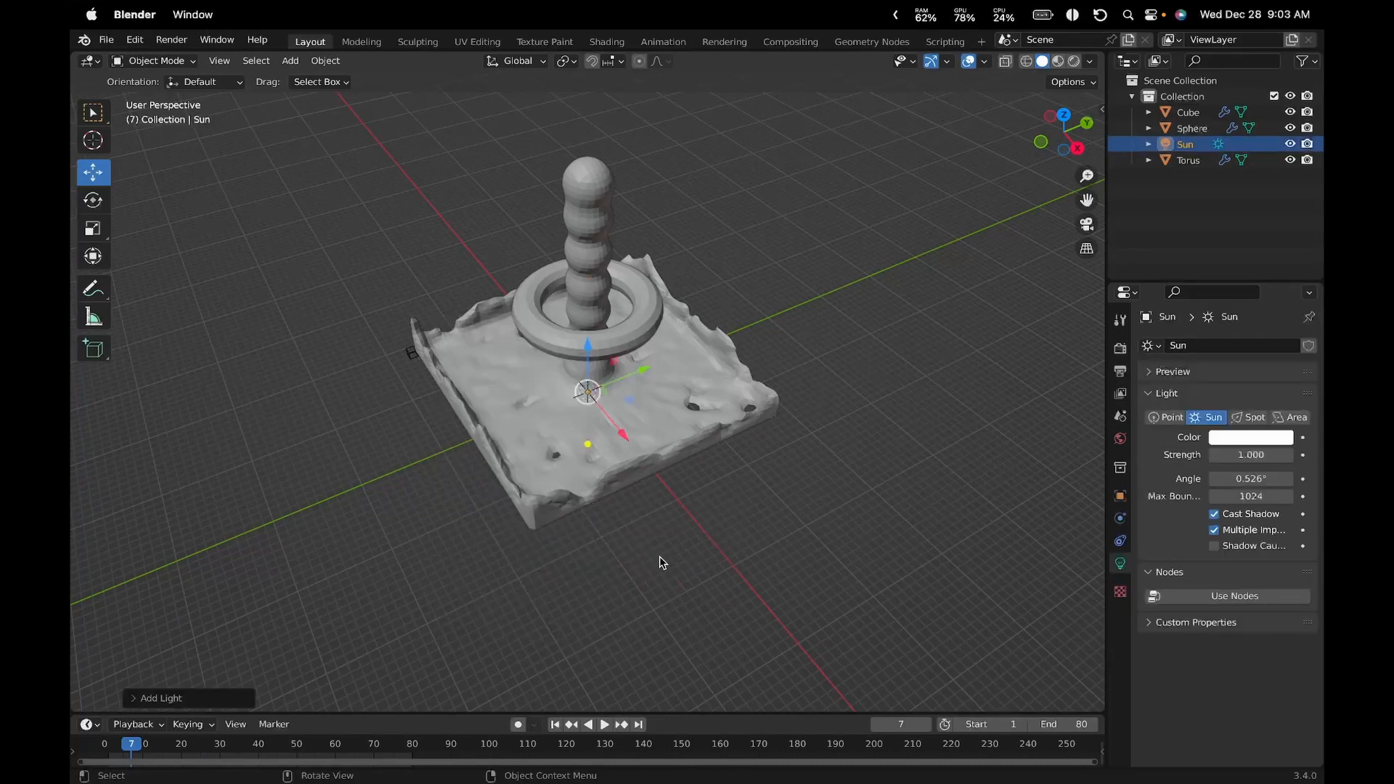
Raise the Sun light above the liquid column and shift it sideways along the Y axis, away from the domain
drag(581, 321, 580, 36)
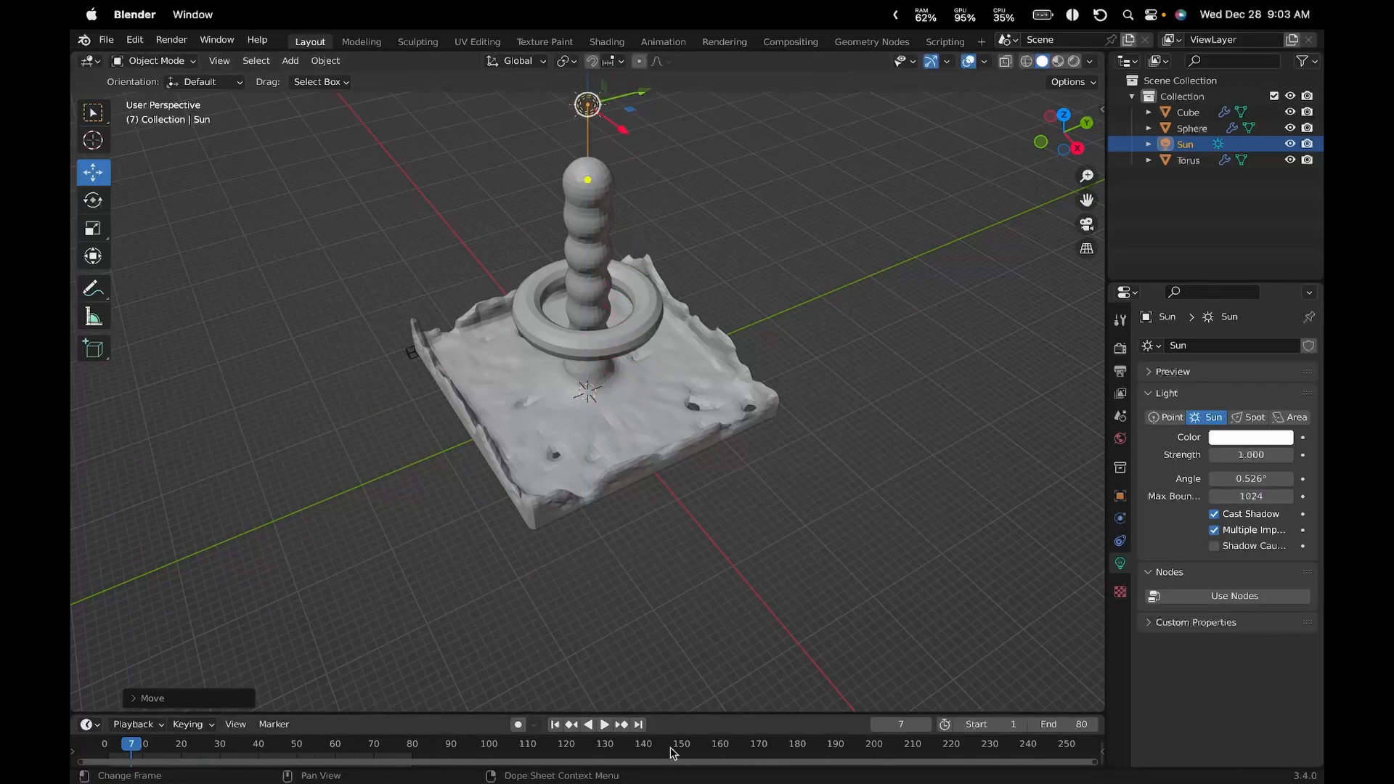
scroll(639, 744, down, 2)
scroll(612, 488, down, 5)
drag(645, 301, 723, 297)
scroll(739, 364, up, 5)
middle_drag(706, 420, 639, 421)
Set the Sun's strength to 2 and display the scene in rendered viewport shading
double_click(1253, 456)
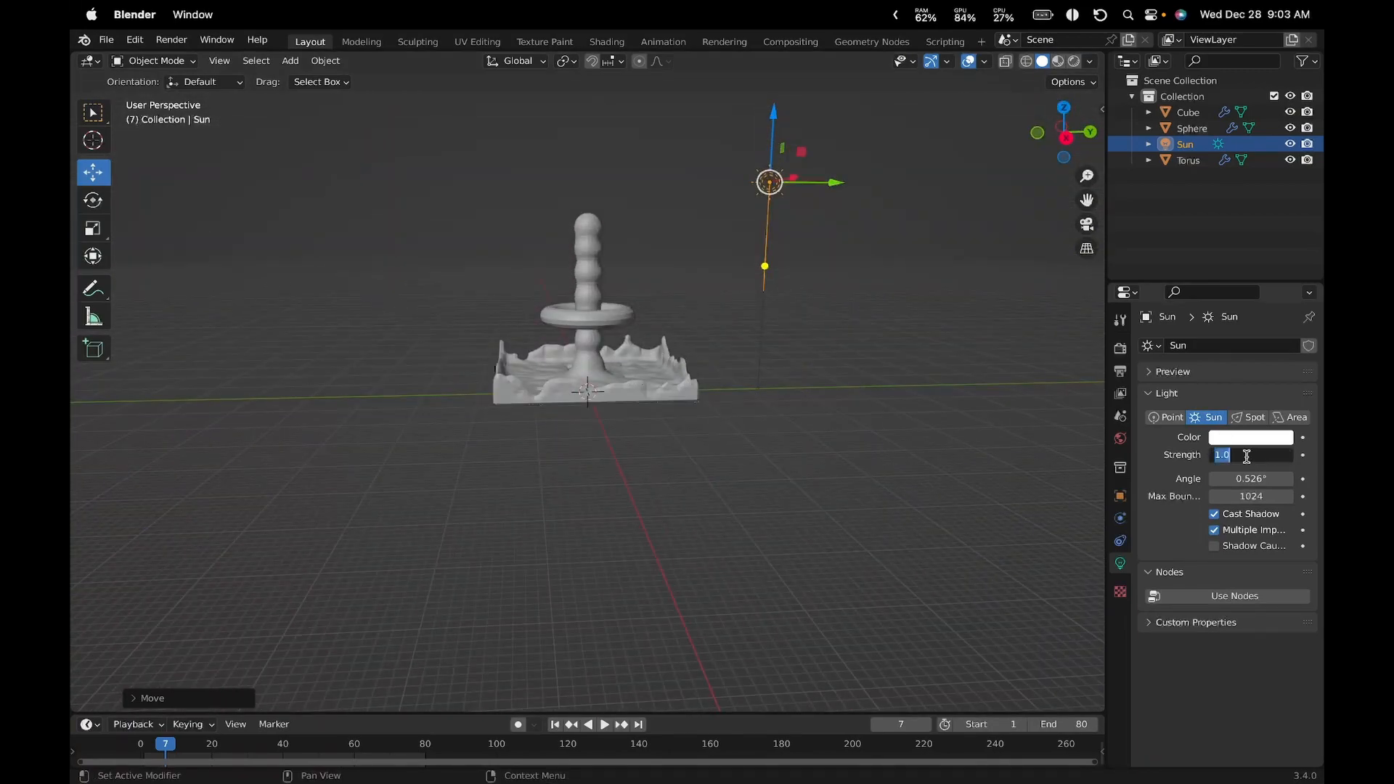
text(2)
key(Return)
click(1074, 61)
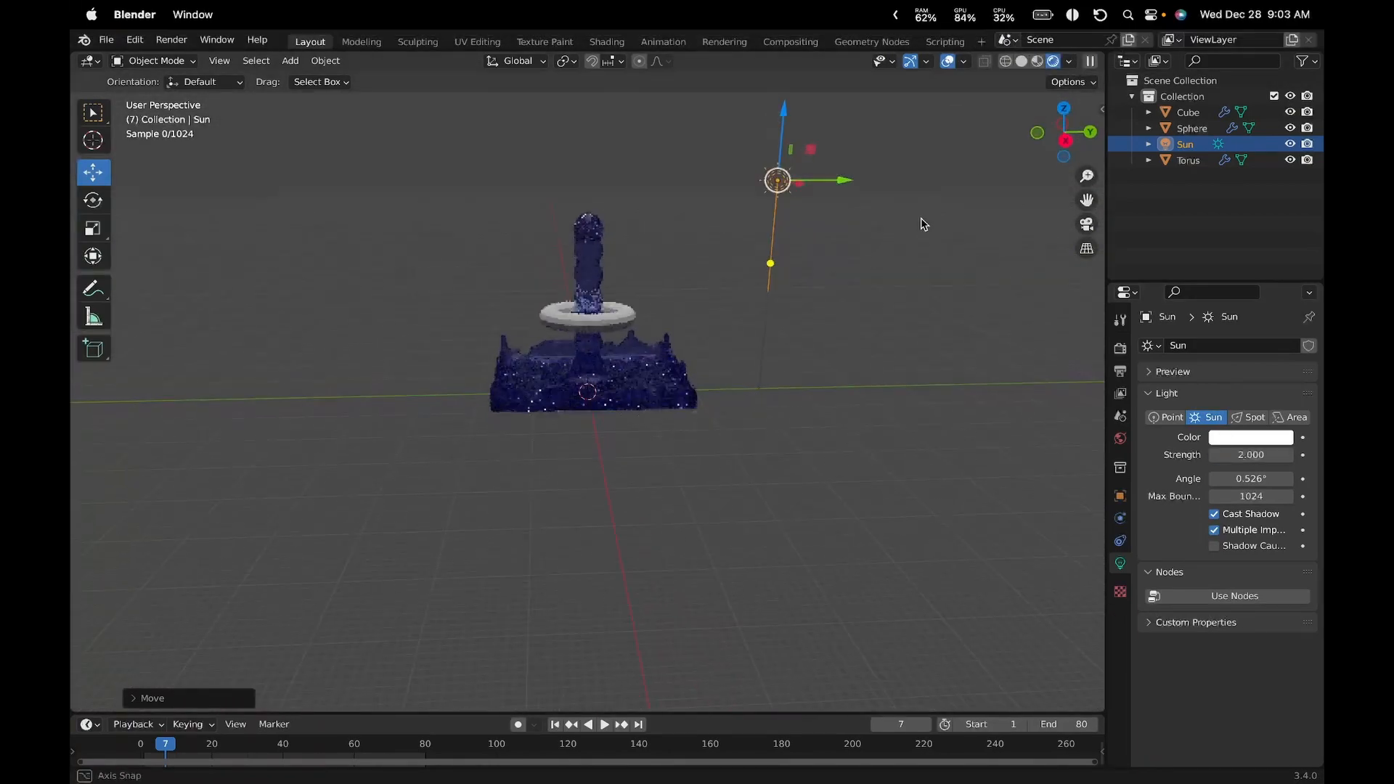
scroll(926, 240, up, 2)
scroll(893, 262, down, 6)
scroll(861, 264, up, 8)
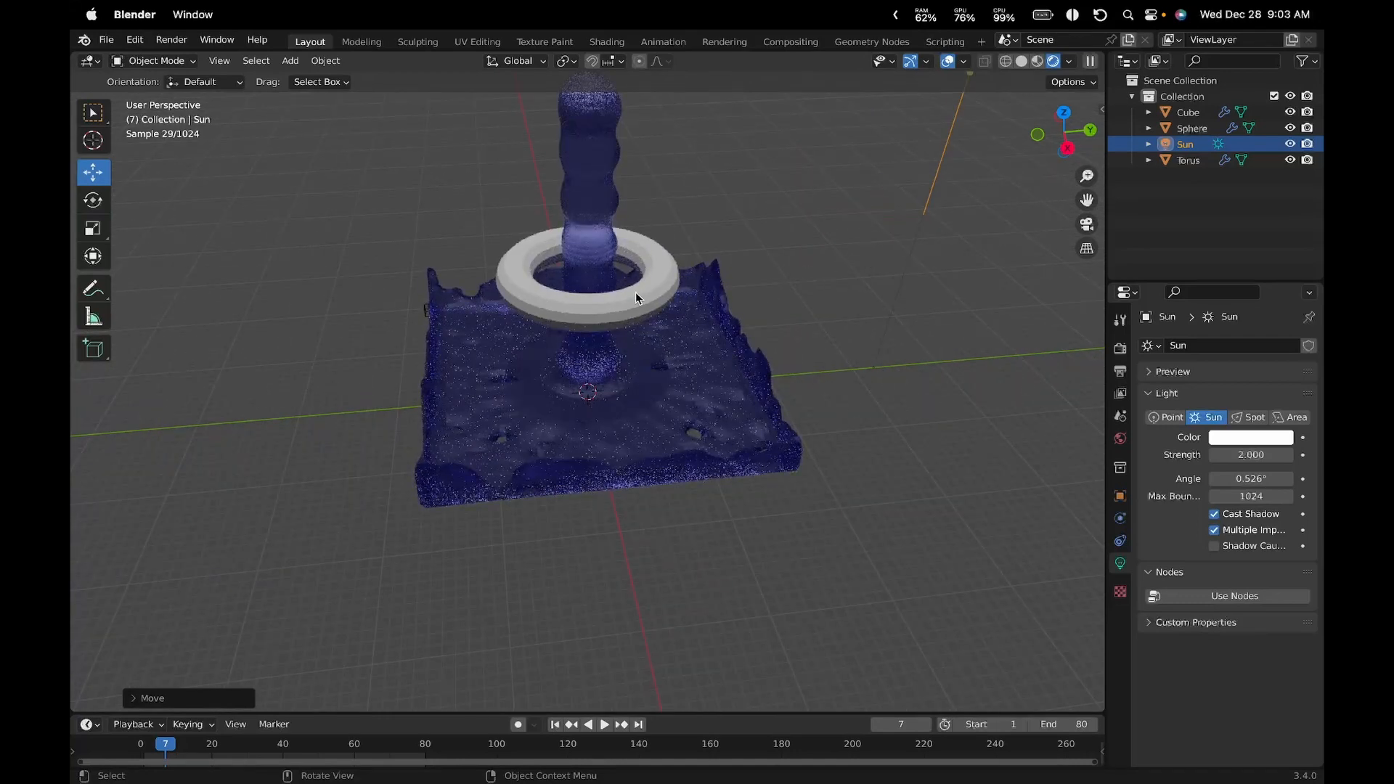
Give the torus a new material with a Glass BSDF surface shader
click(649, 305)
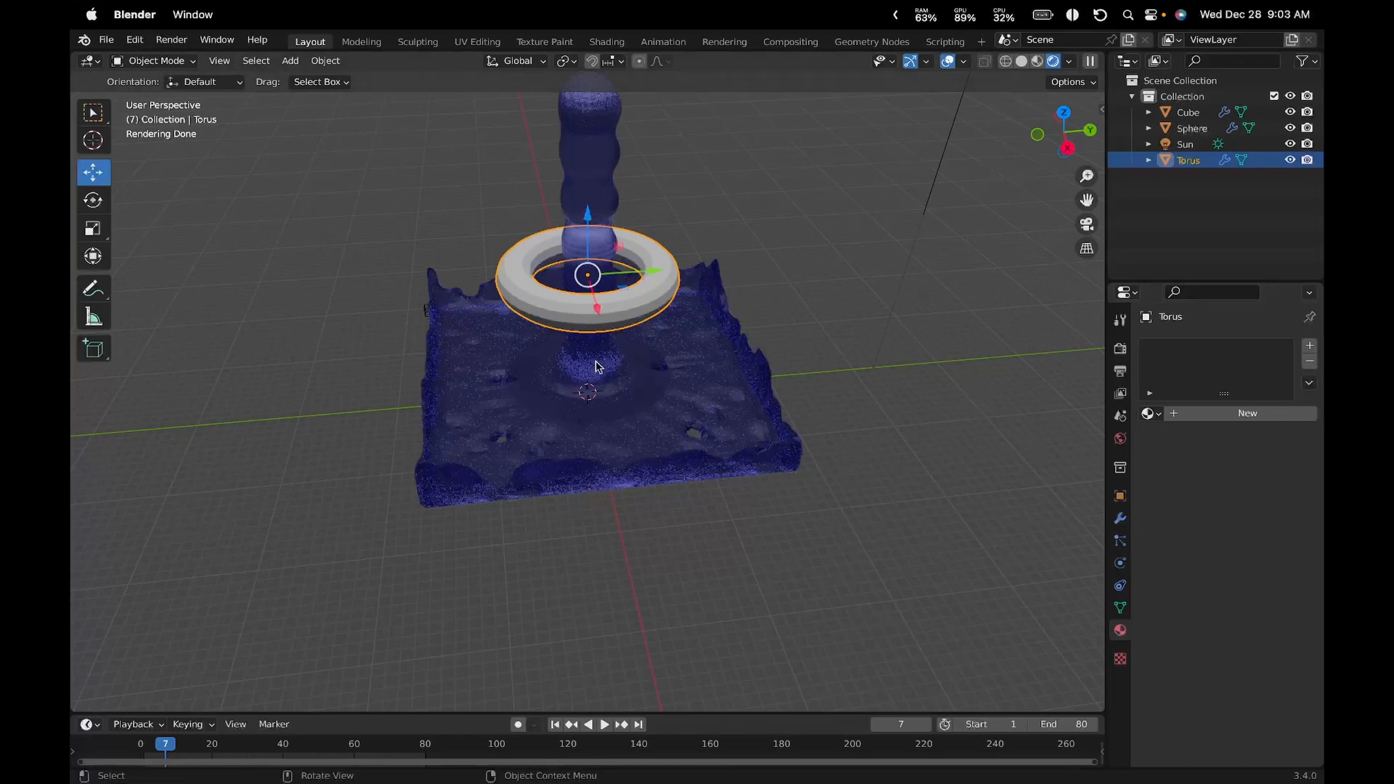
click(1247, 413)
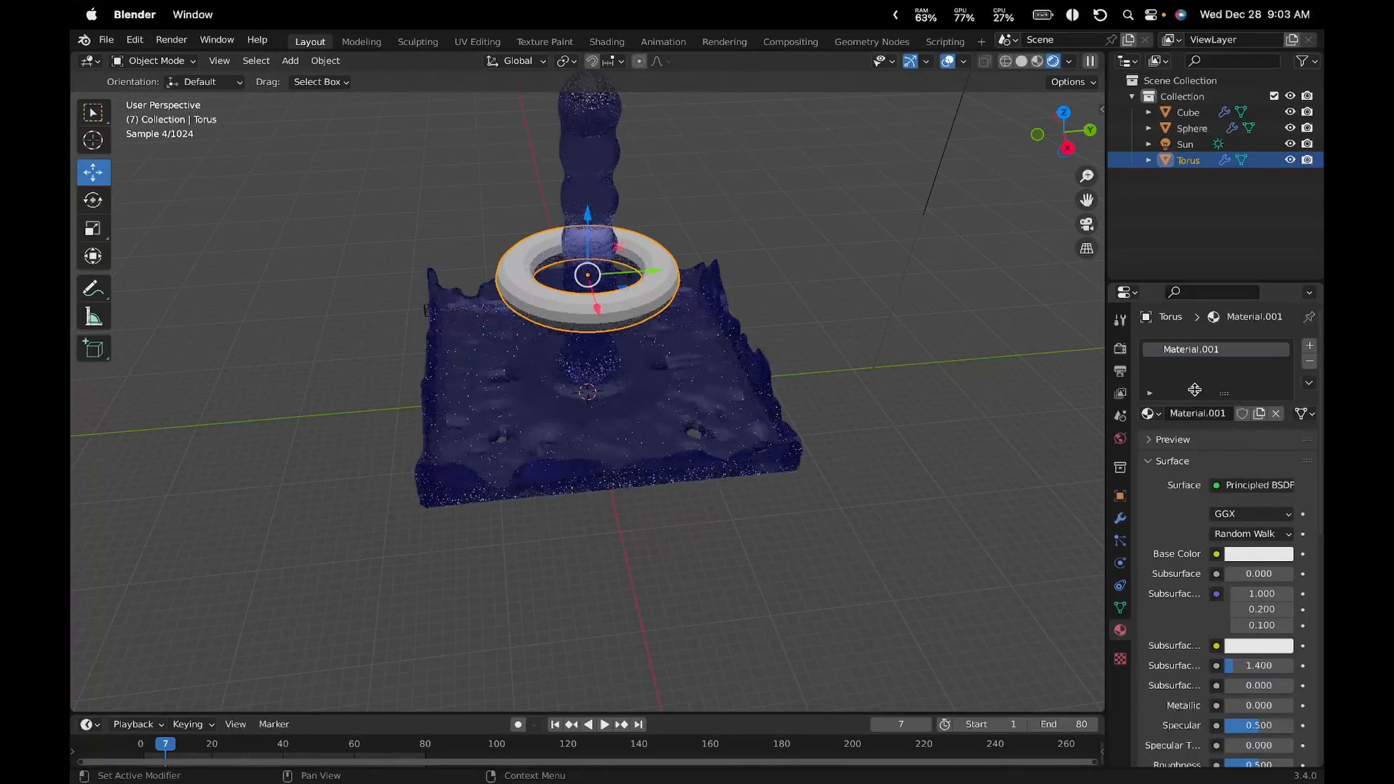
click(1259, 485)
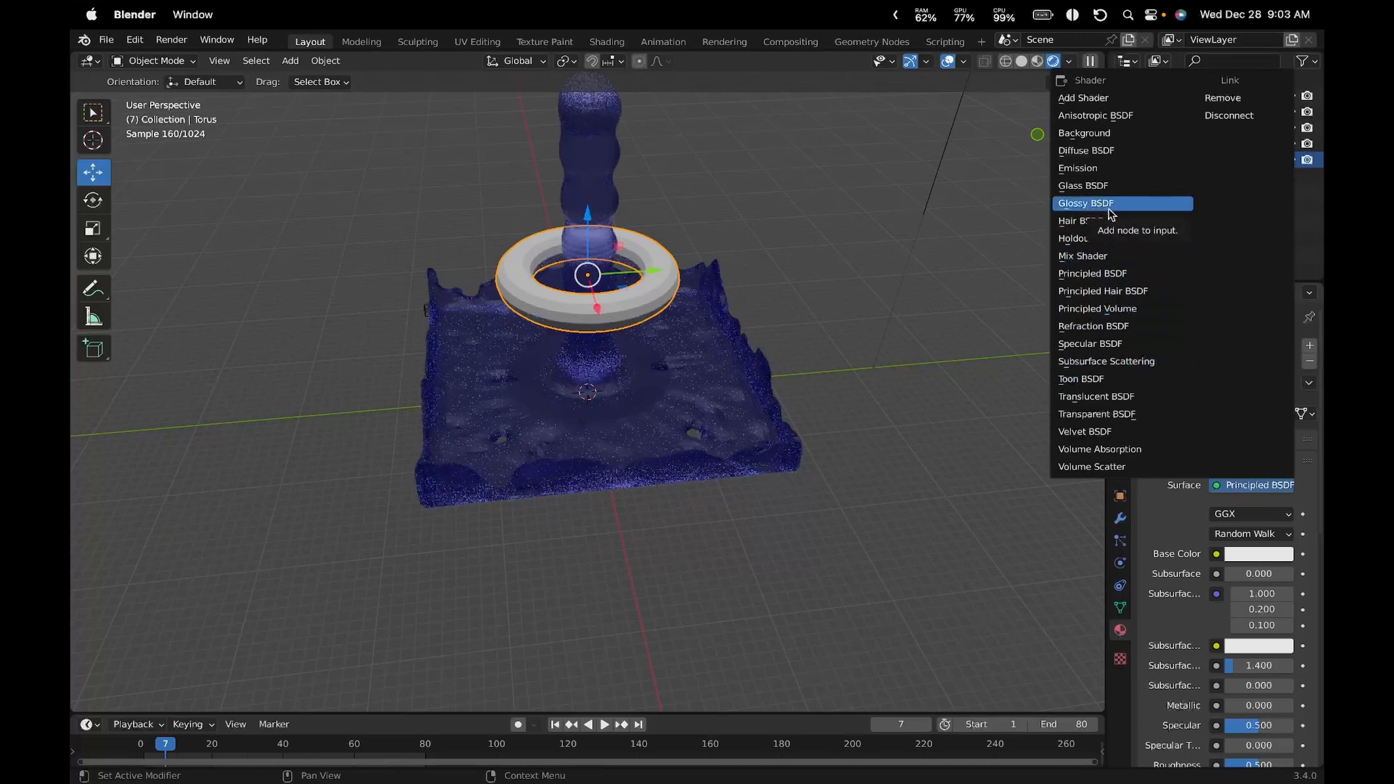
click(1092, 186)
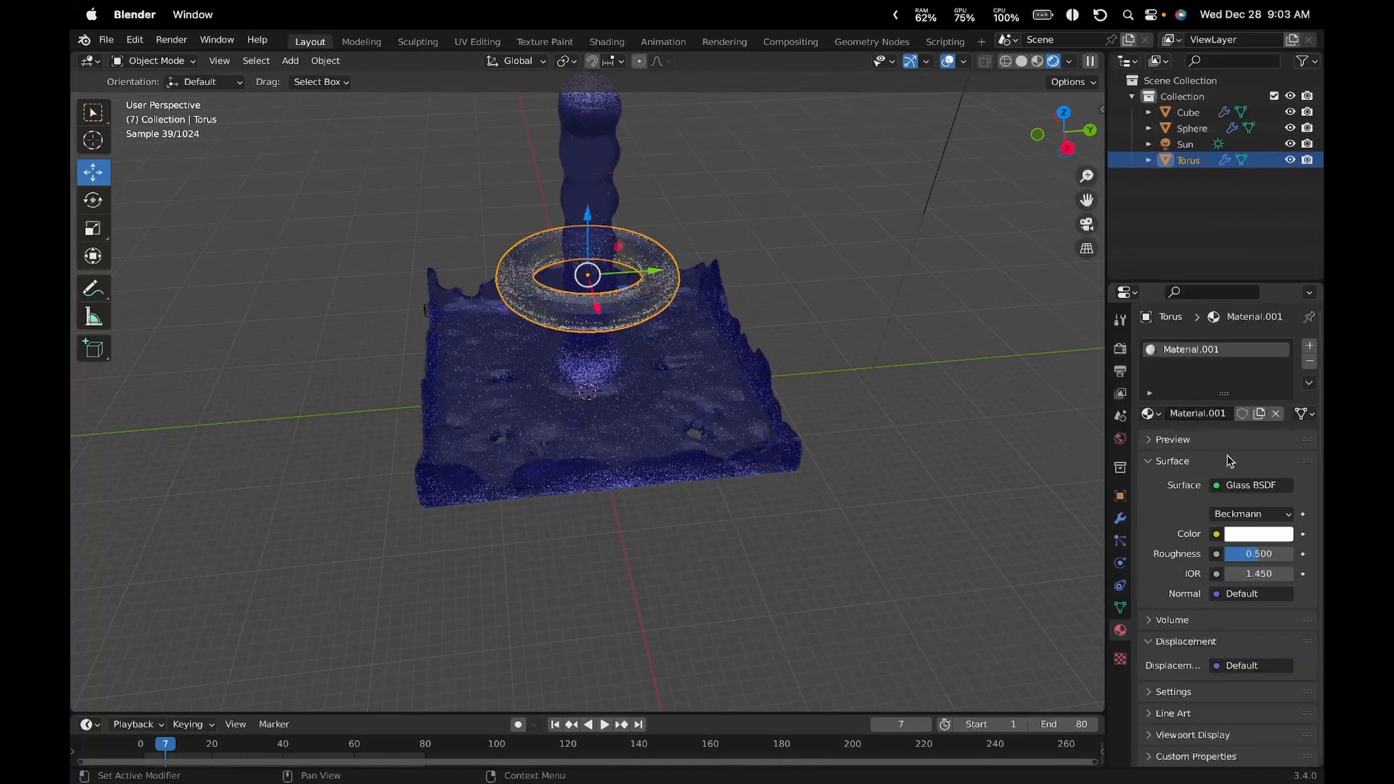
click(1251, 485)
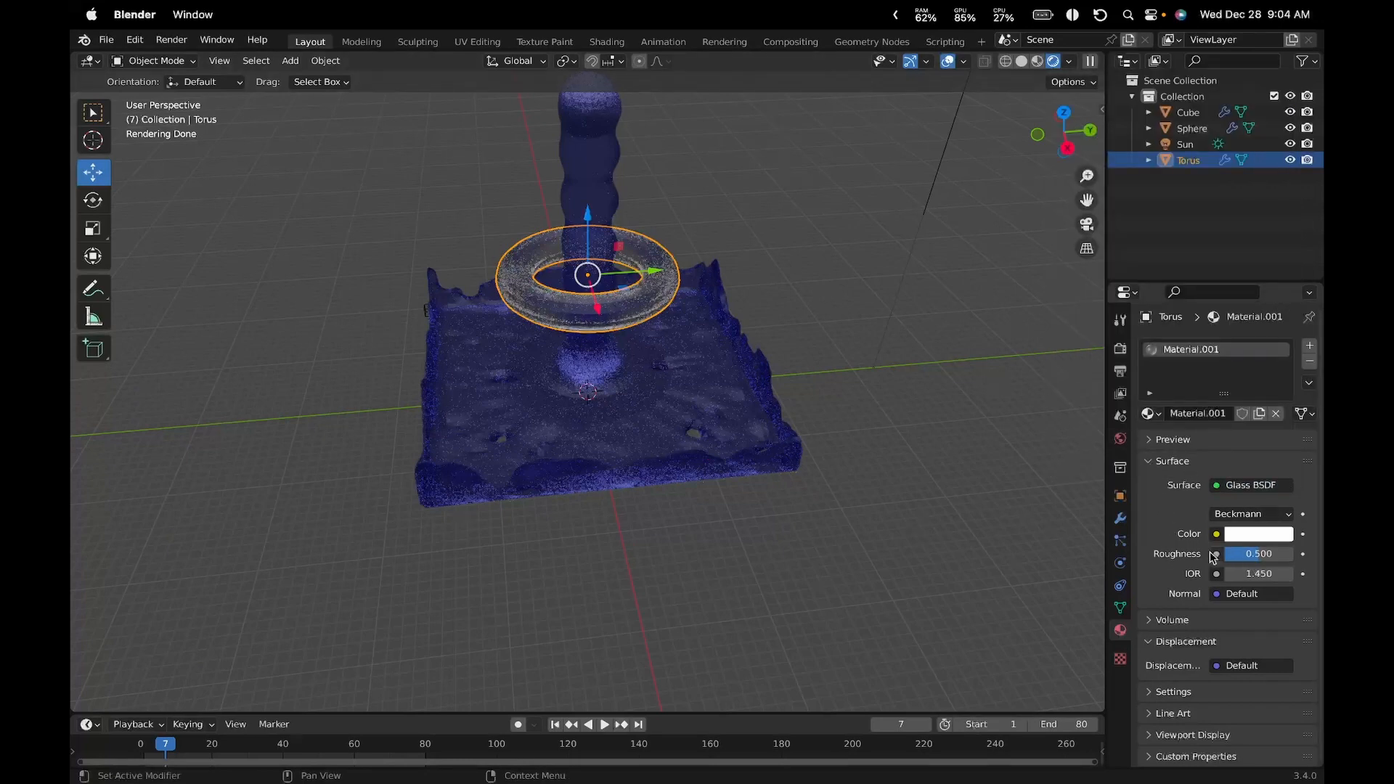
Apply smooth shading to the liquid domain
scroll(899, 393, up, 4)
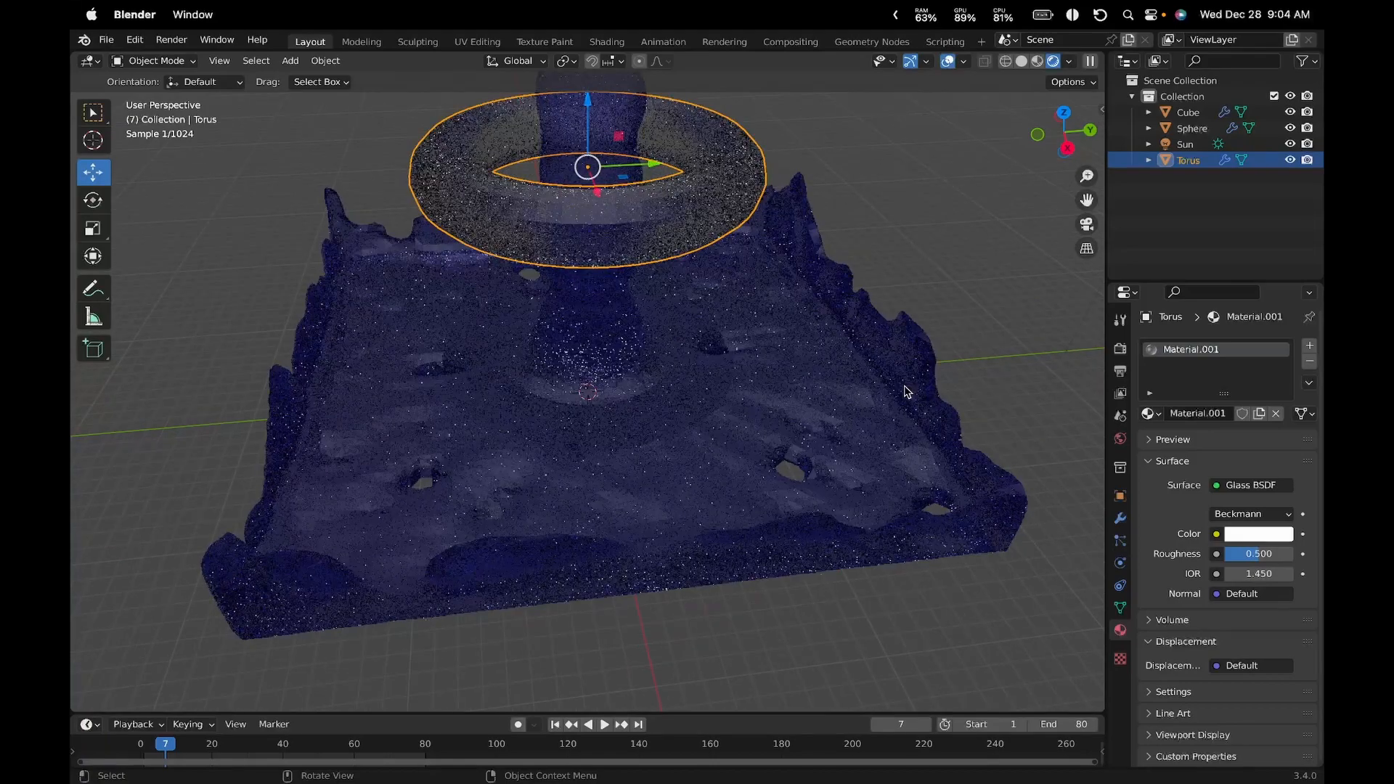
middle_drag(899, 386, 852, 380)
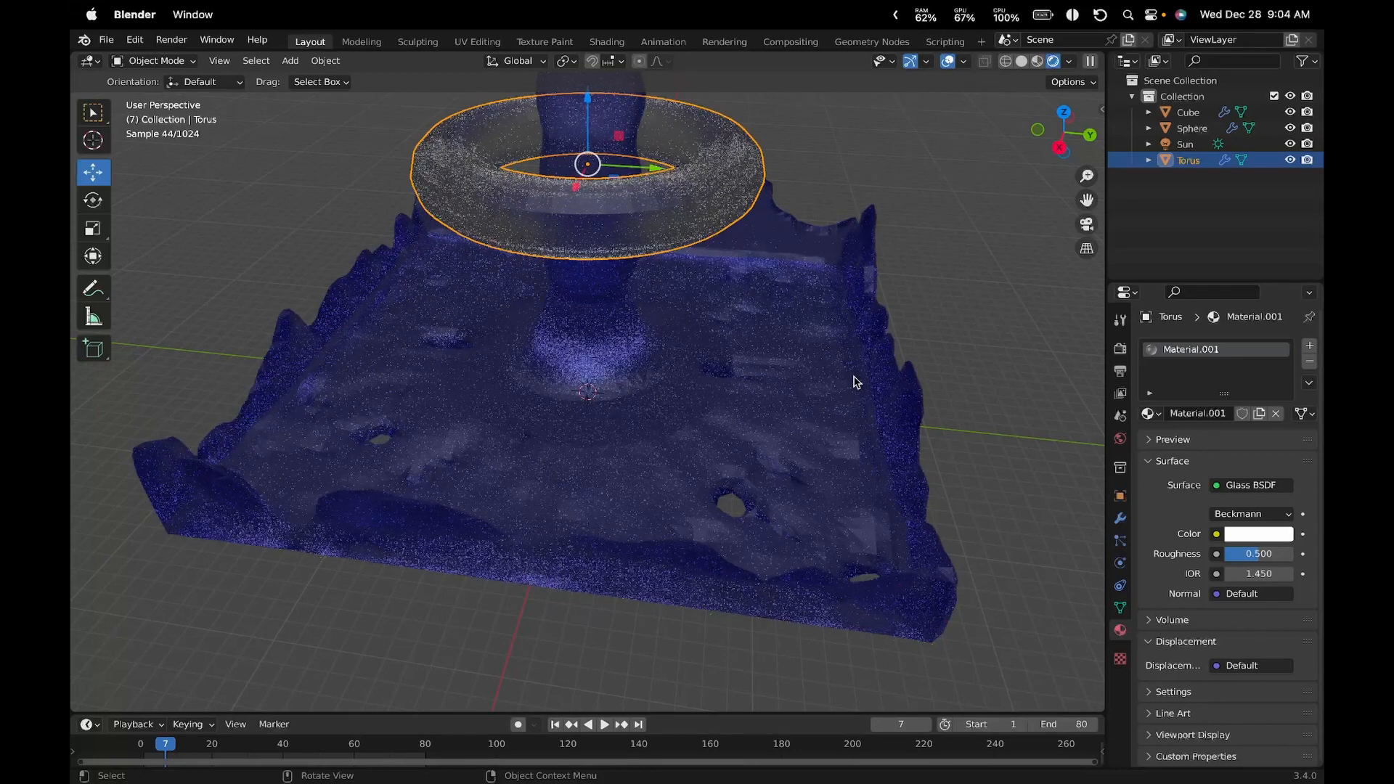
click(737, 396)
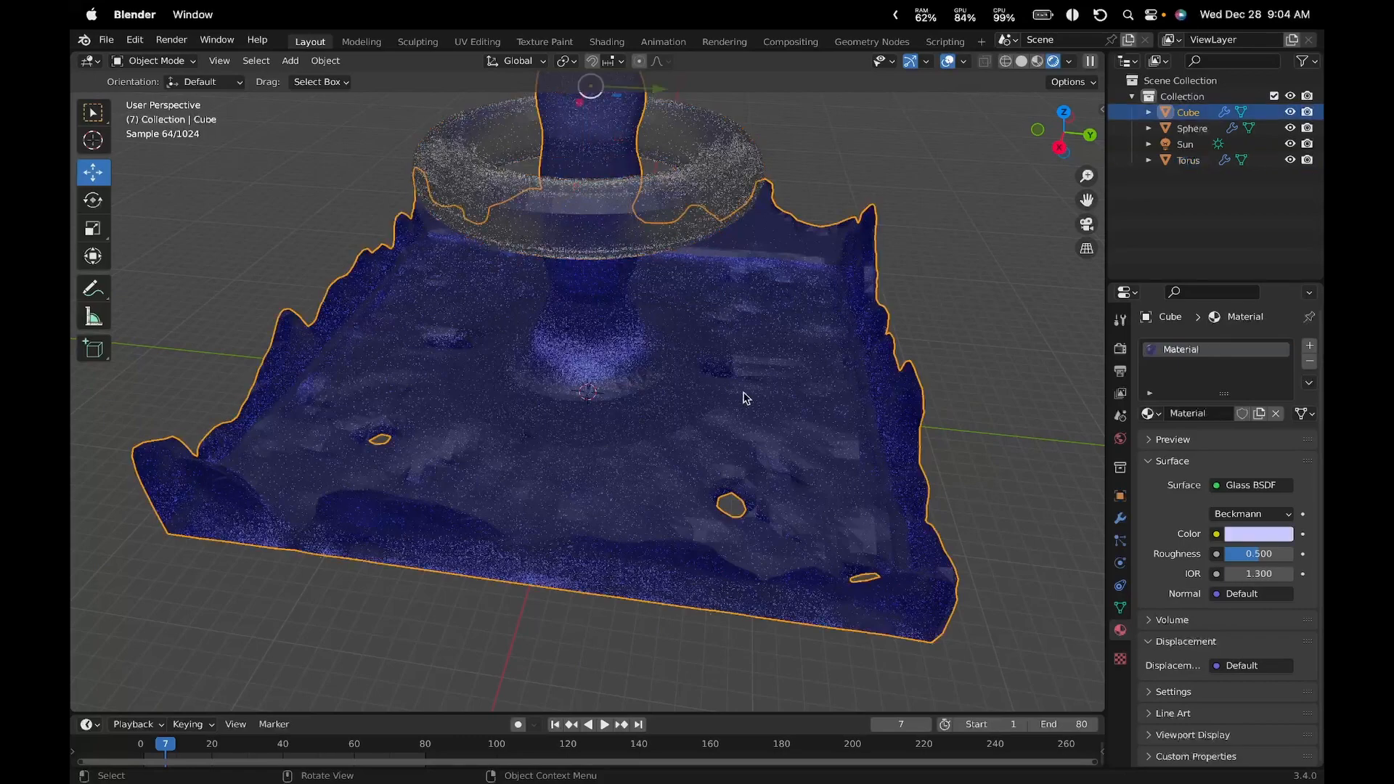
right_click(737, 395)
click(729, 380)
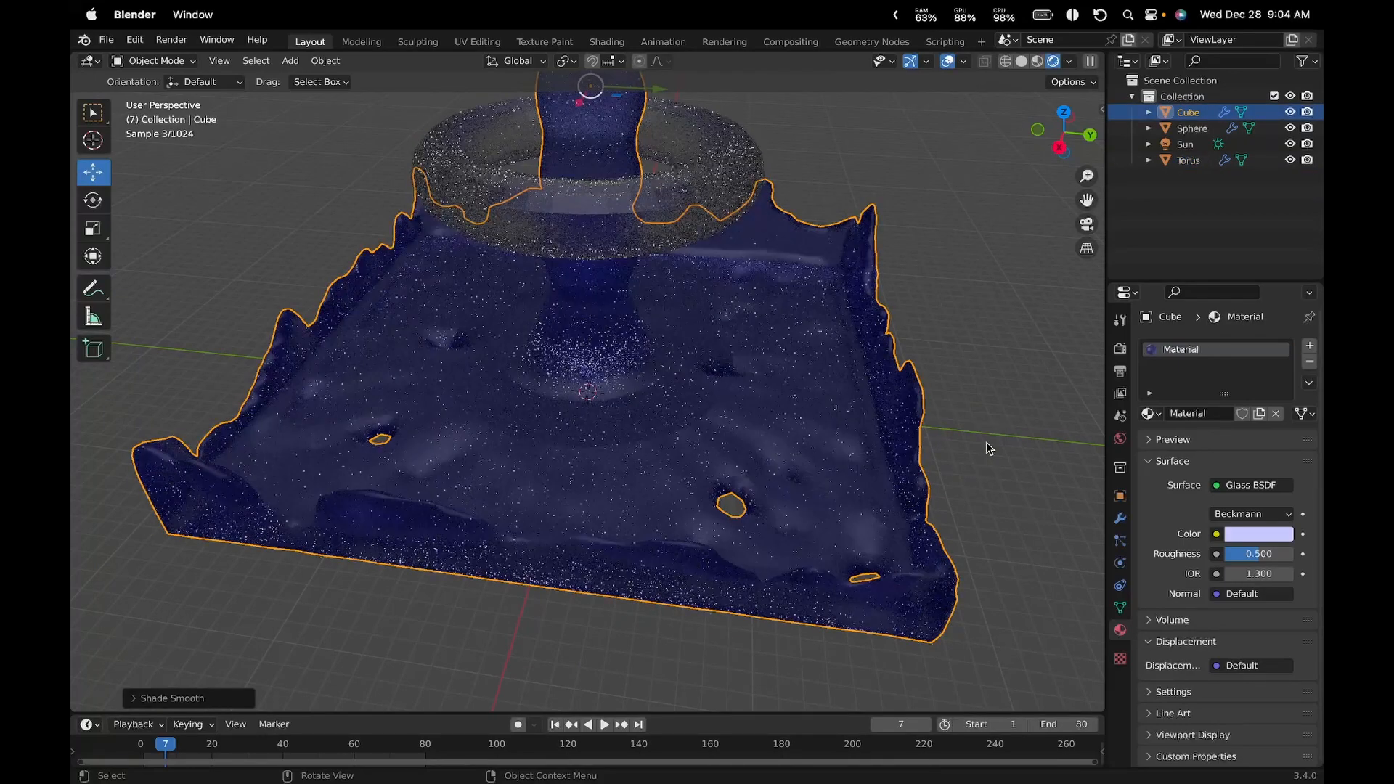
mouse_move(972, 436)
middle_down()
mouse_move(946, 421)
mouse_move(959, 429)
middle_up()
Bring up the scene's render settings and switch the viewport to Material Preview shading to view the liquid
click(1119, 417)
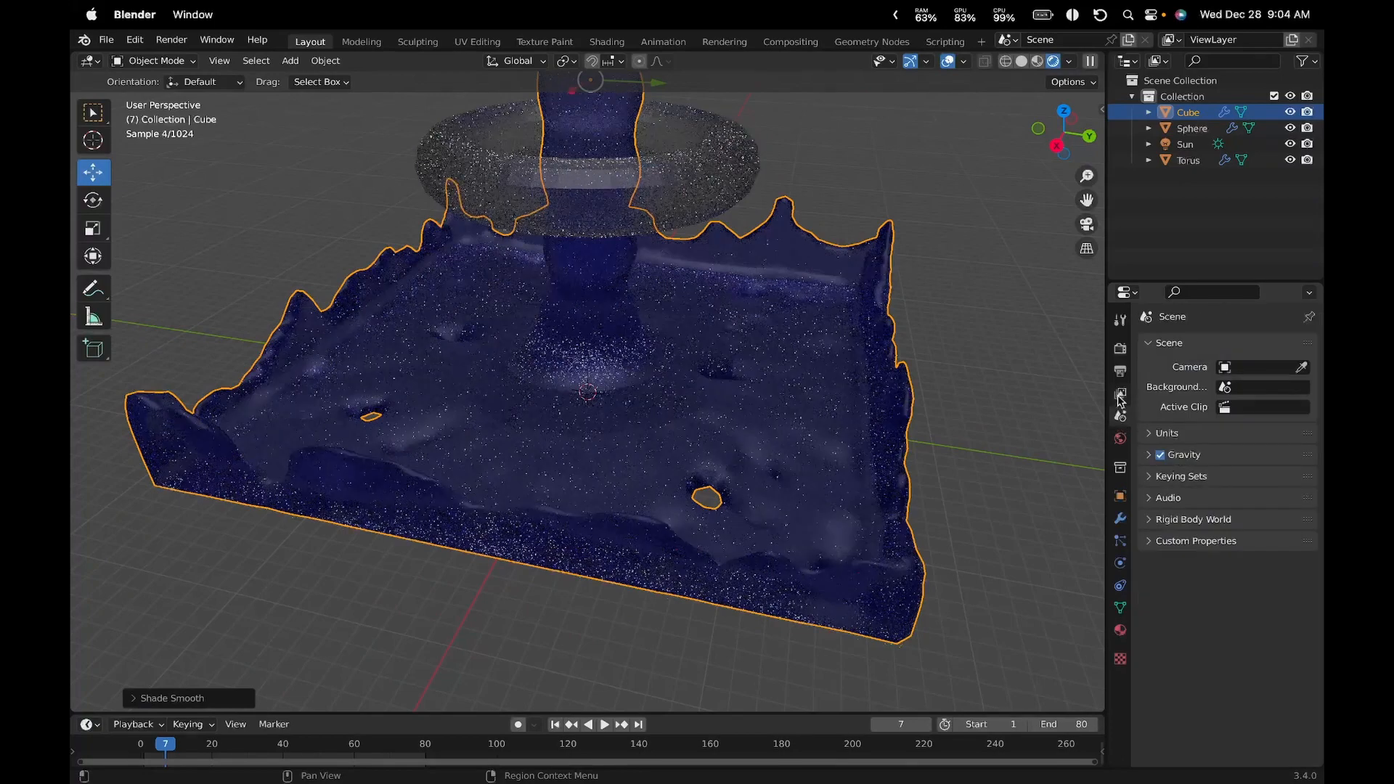
click(1120, 371)
click(1121, 350)
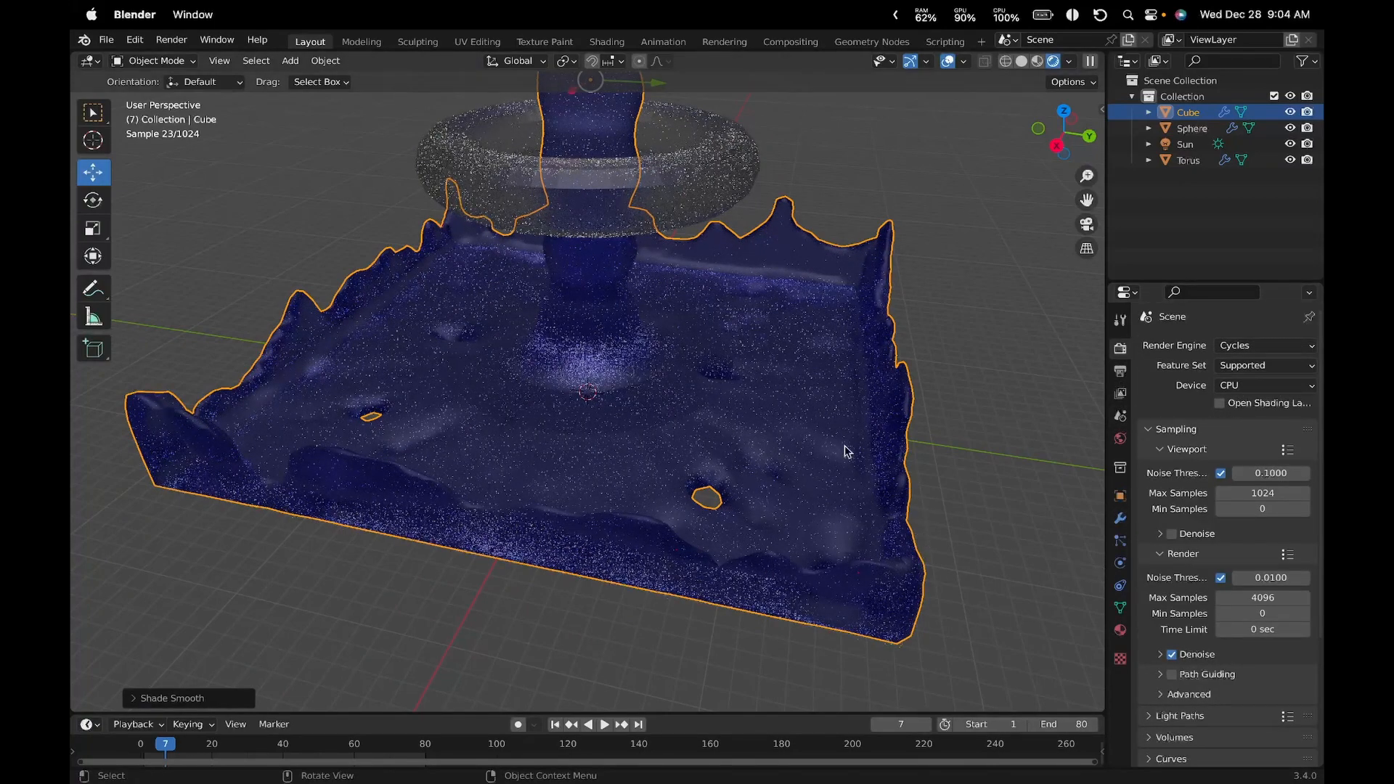
scroll(779, 389, up, 6)
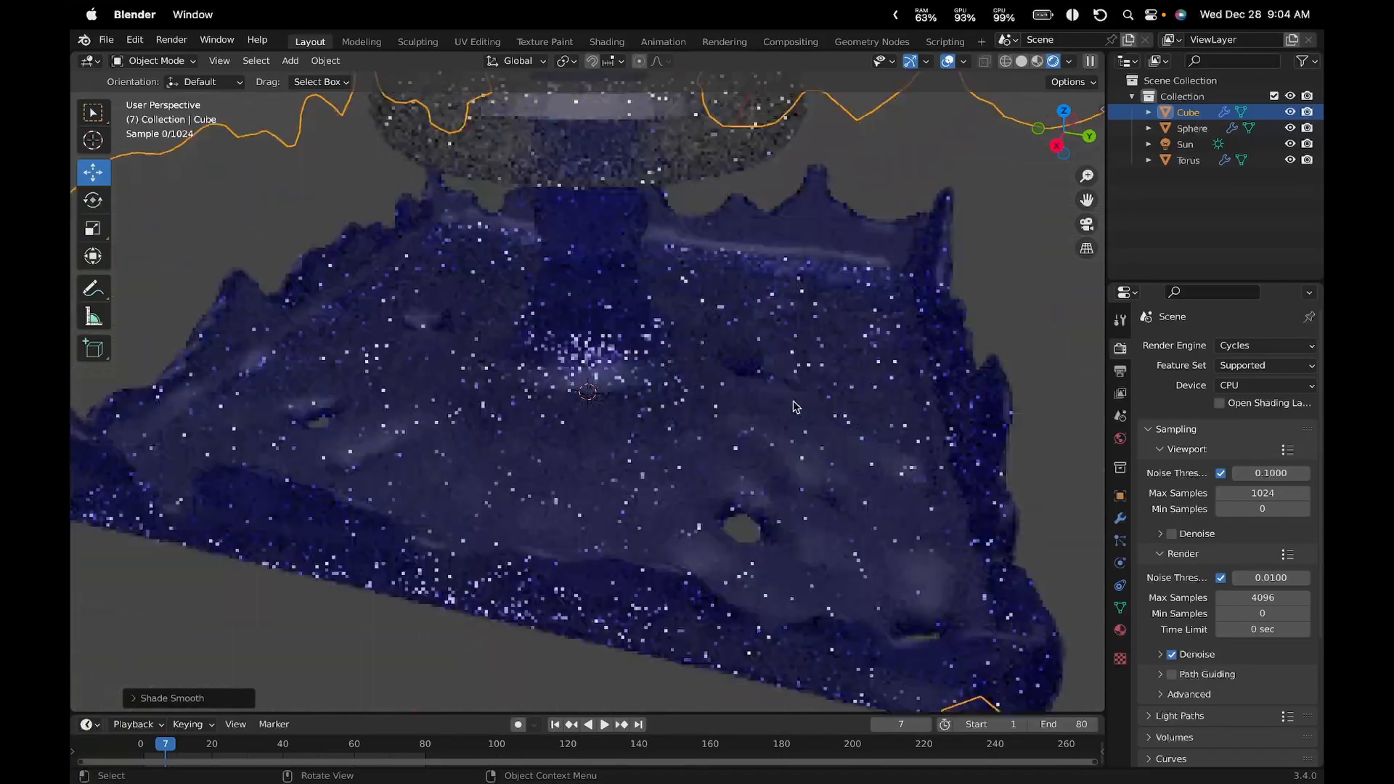
scroll(780, 389, down, 6)
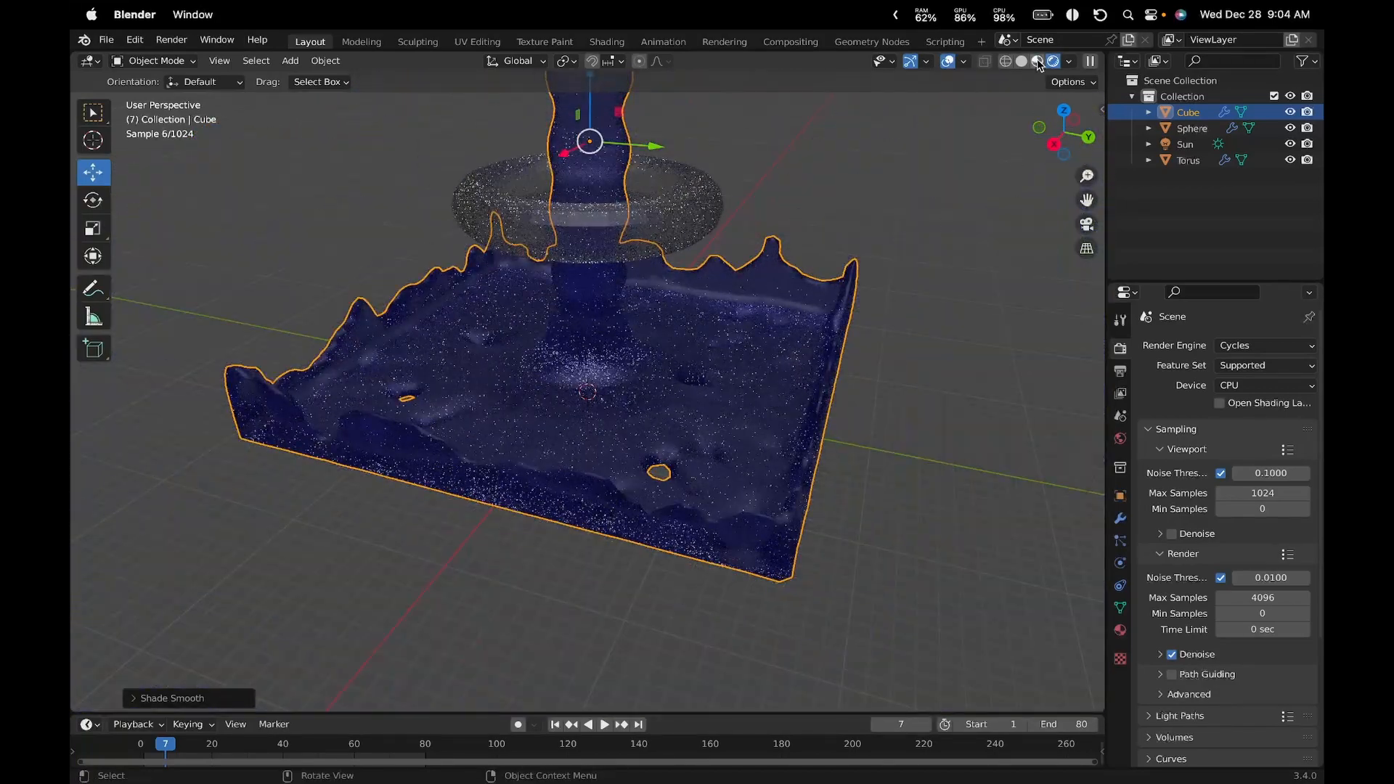
click(1037, 62)
middle_drag(913, 390, 798, 422)
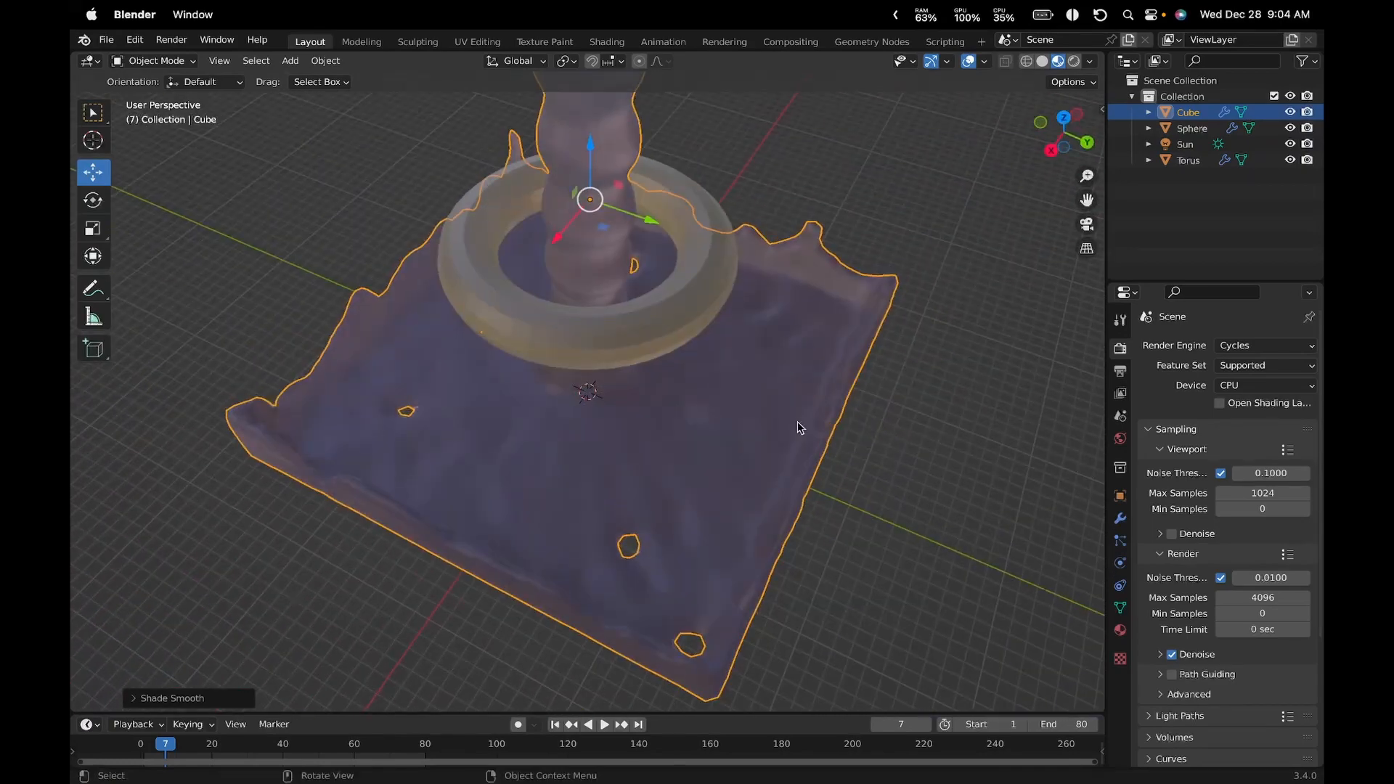
scroll(715, 409, up, 1)
scroll(719, 415, up, 5)
scroll(737, 436, down, 5)
Play the fluid simulation from frame 0 and stop it at frame 68
drag(164, 748, 140, 747)
click(604, 725)
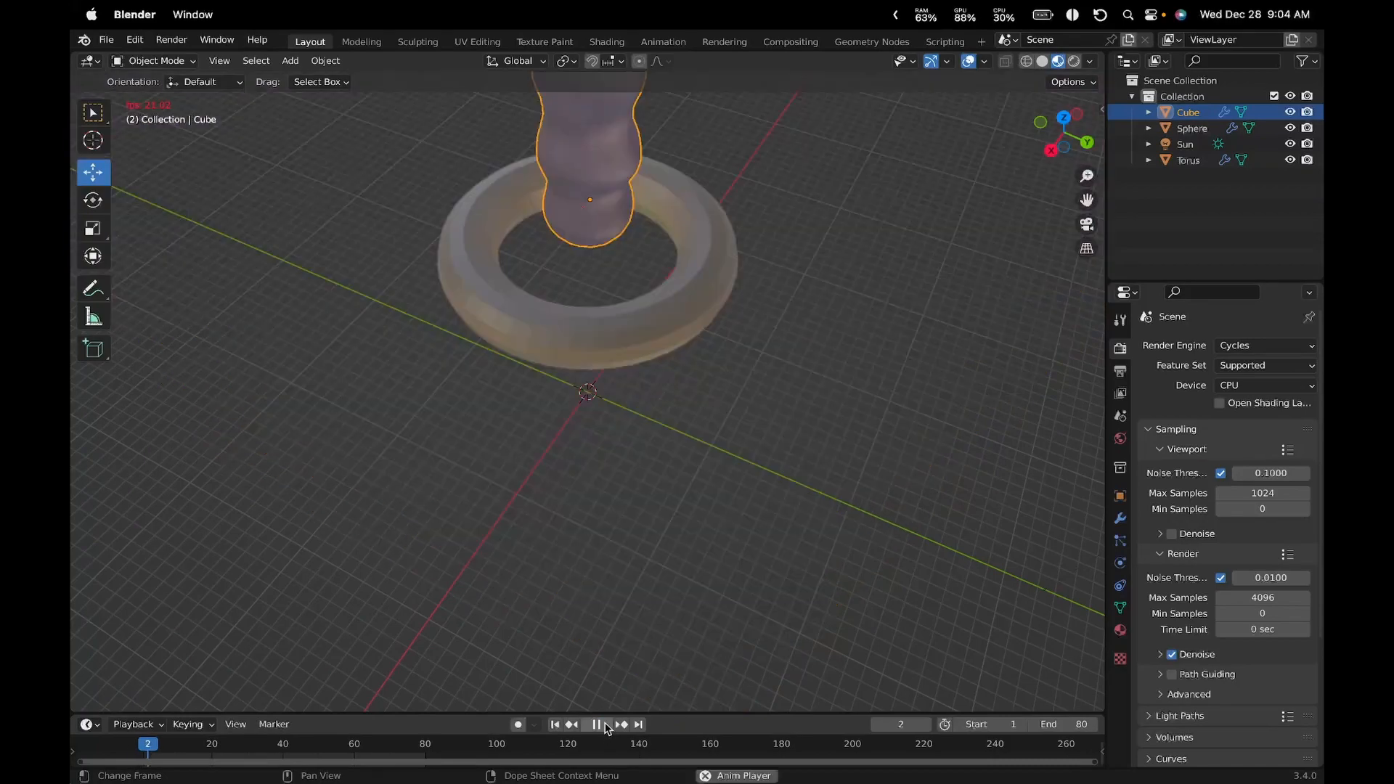
middle_drag(744, 516, 719, 477)
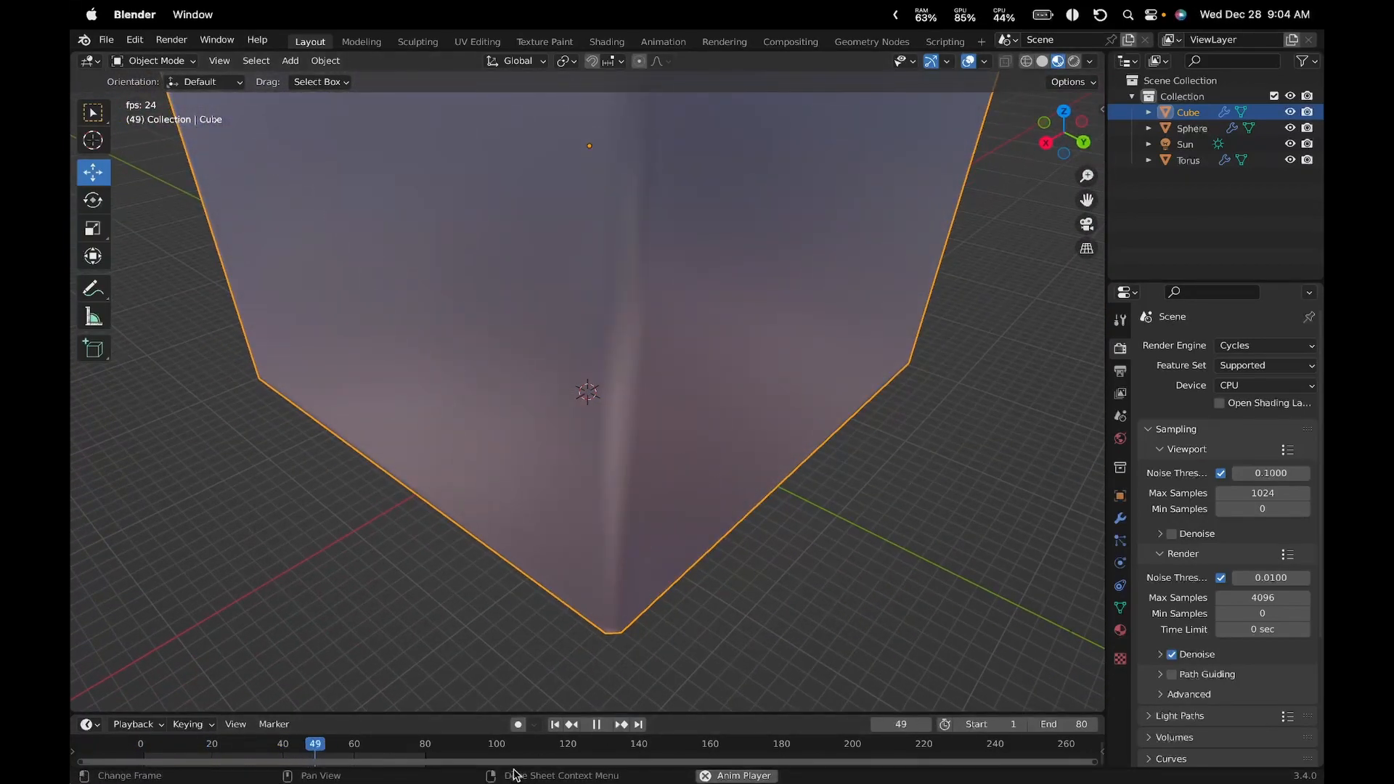
click(596, 725)
middle_drag(625, 650, 629, 670)
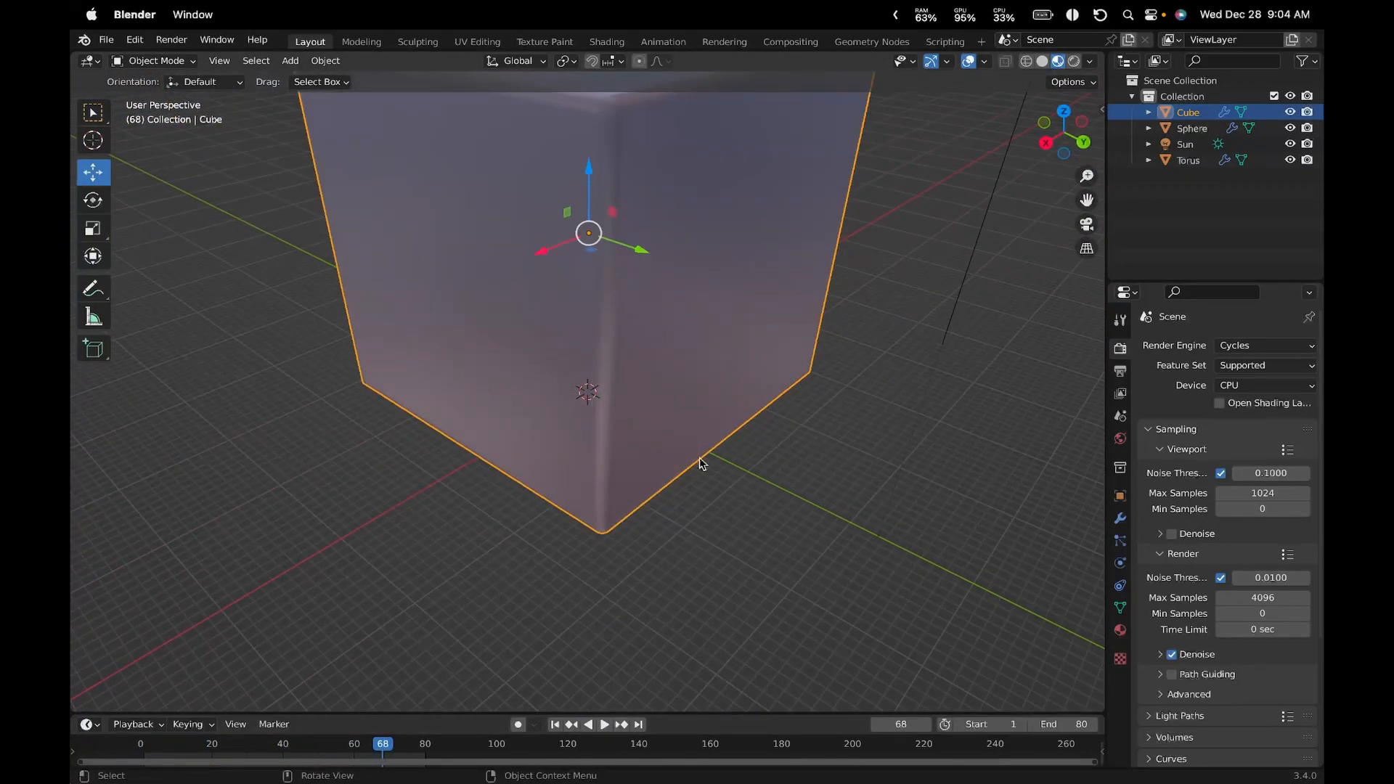
scroll(575, 263, down, 6)
Move the timeline to frame 3 and add a camera to the scene
drag(375, 744, 151, 745)
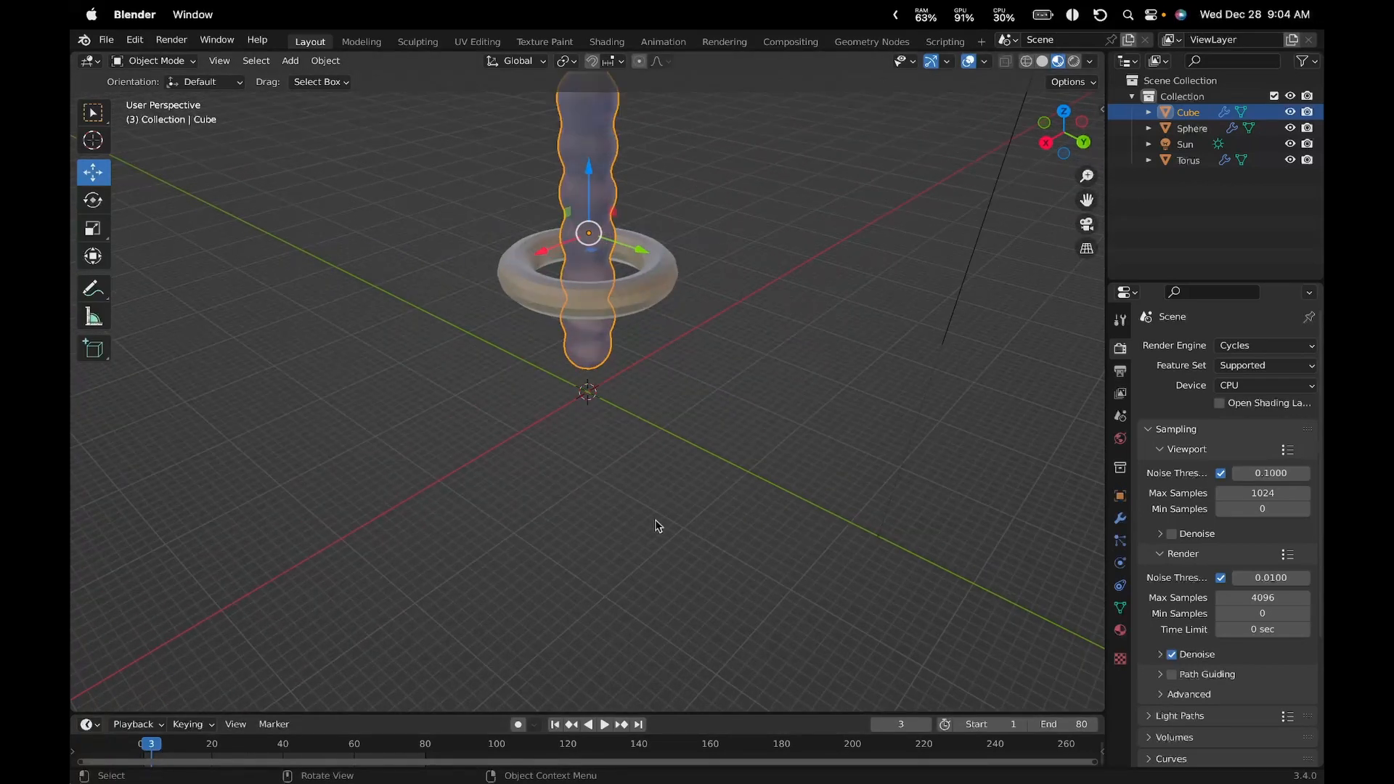
key(shift+a)
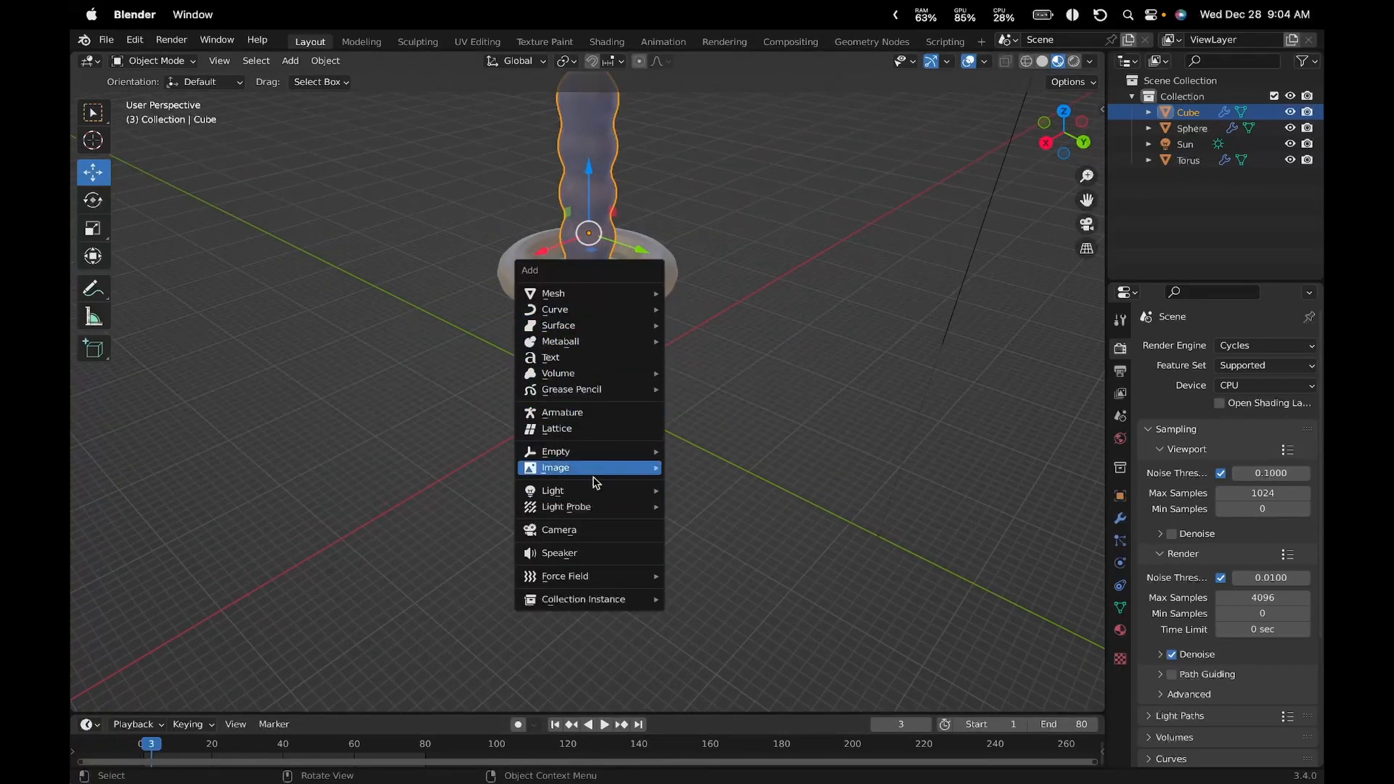
click(573, 530)
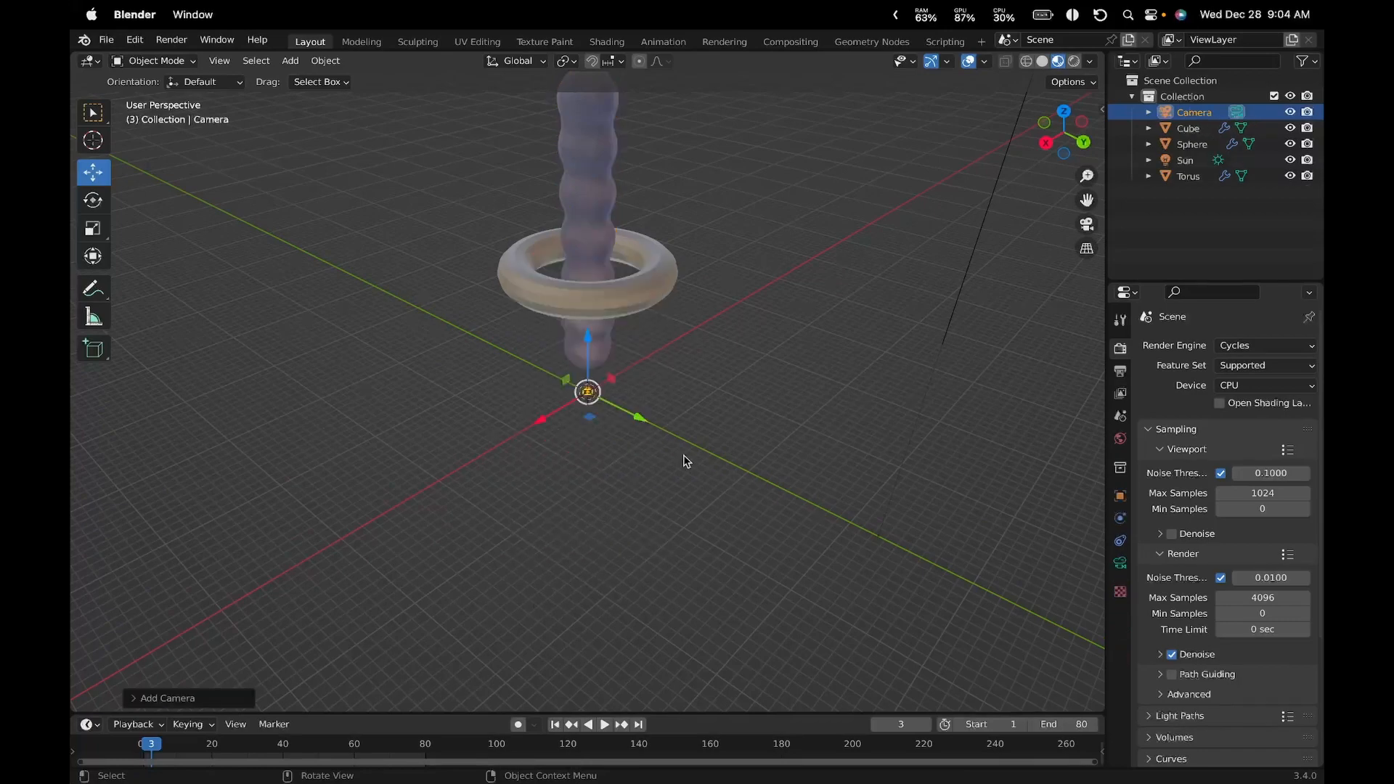
Raise the new camera well above the ground and move it sideways away from the liquid column
drag(597, 355, 665, 781)
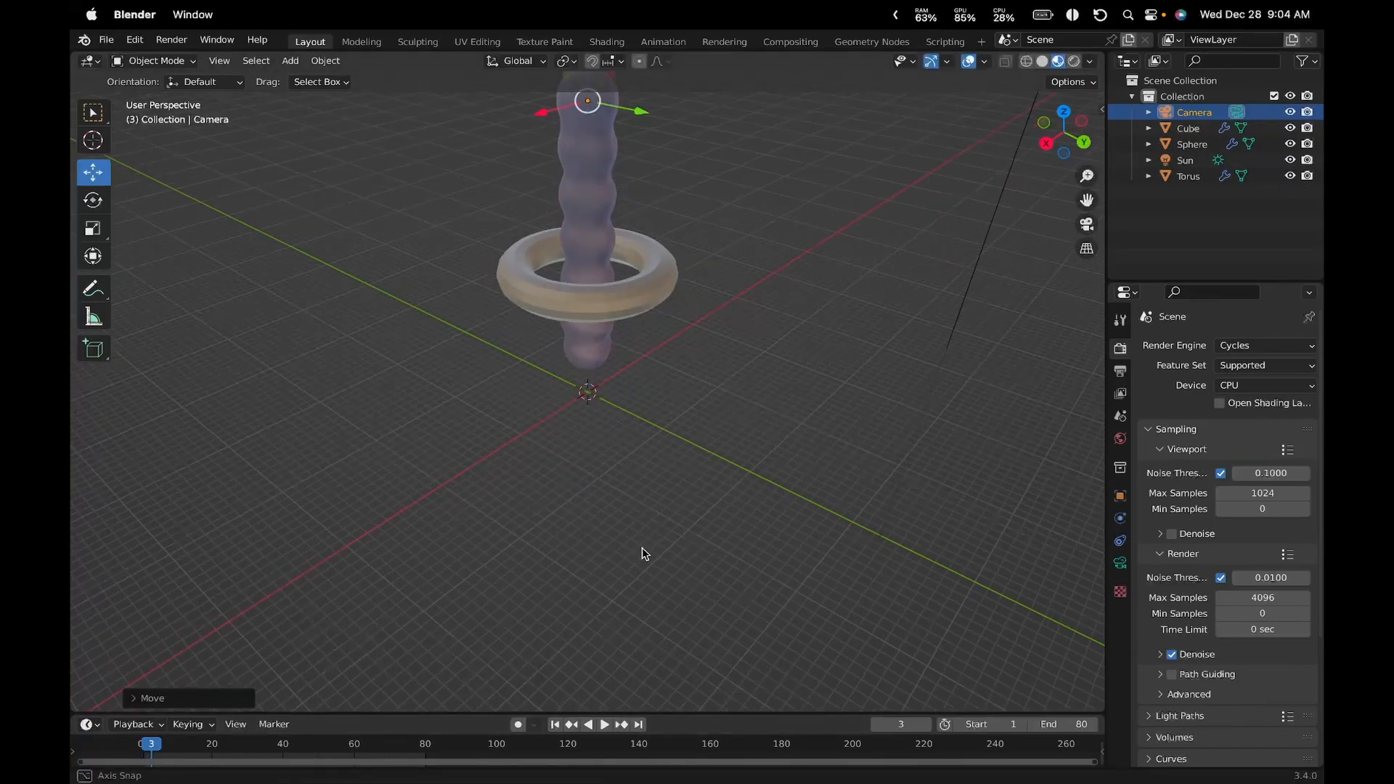
middle_drag(643, 552, 760, 617)
scroll(631, 264, down, 8)
scroll(627, 280, up, 1)
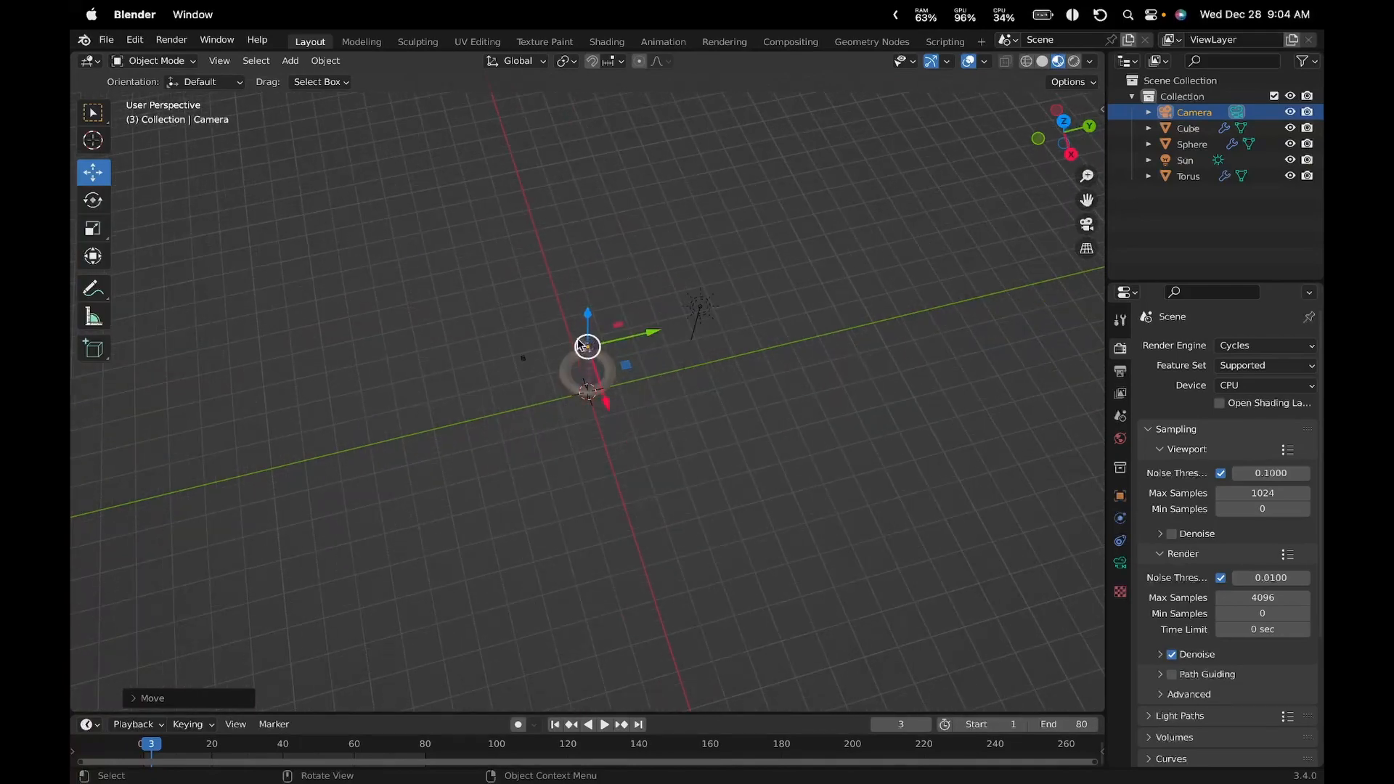
drag(596, 326, 779, 248)
drag(746, 298, 791, 412)
middle_drag(843, 392, 800, 367)
Check the framing through the camera and return to the user perspective view
click(1087, 224)
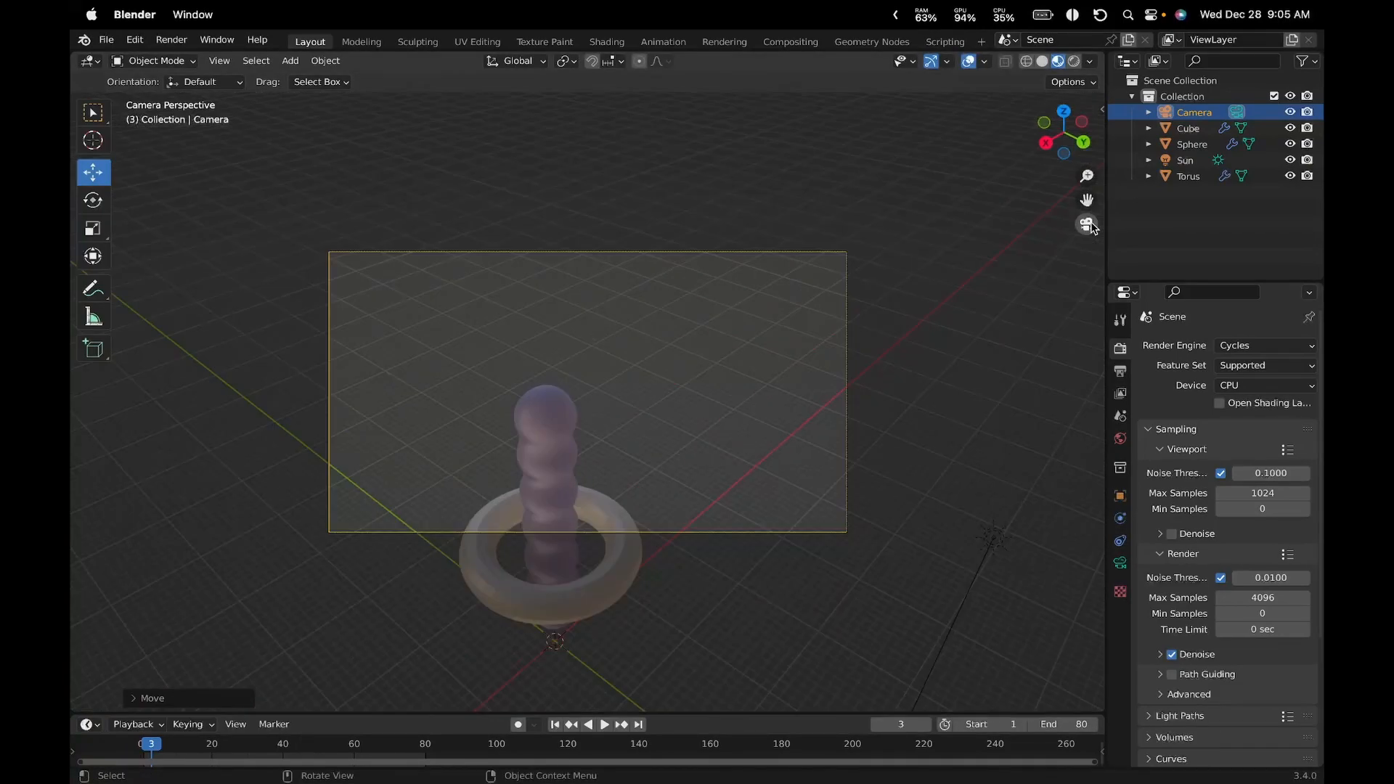
click(1087, 224)
click(1086, 224)
click(1087, 224)
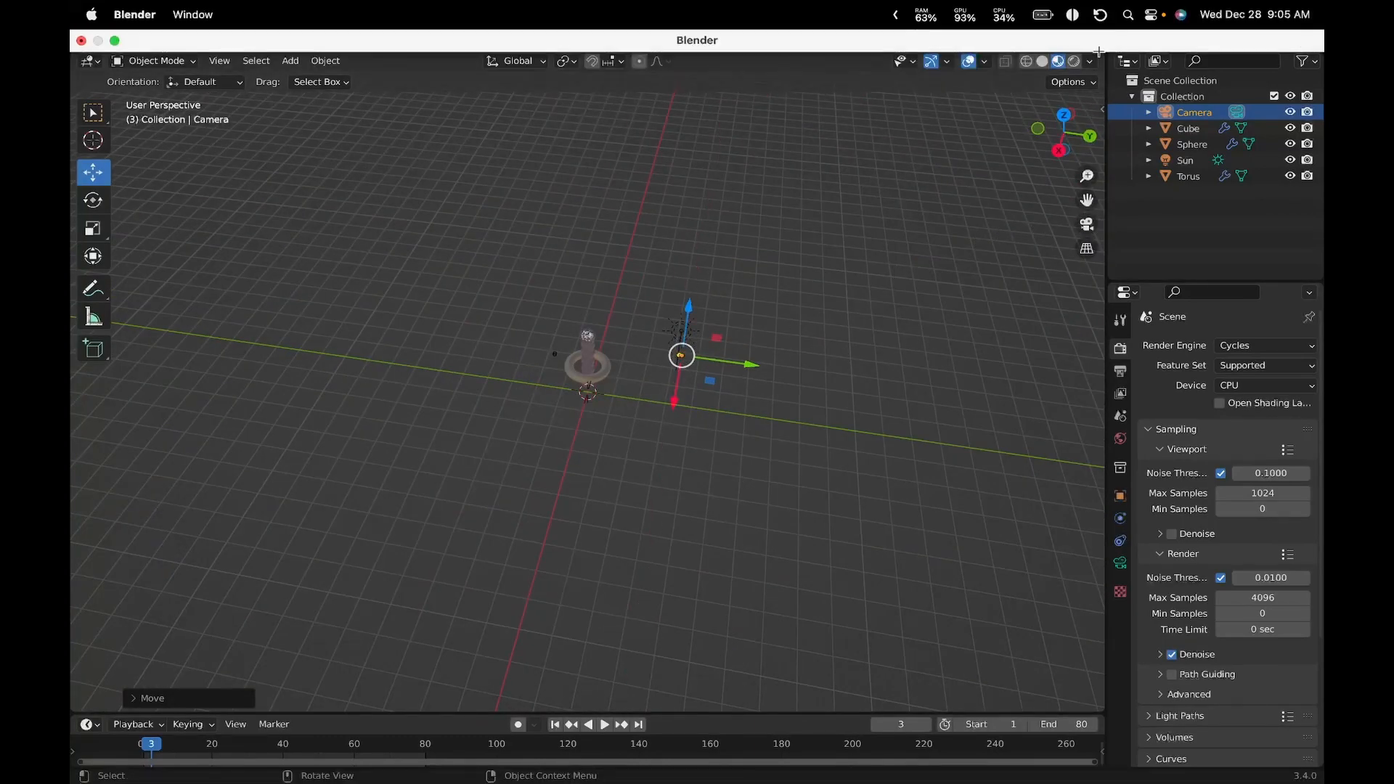
Split the 3D viewport into two side-by-side views and show the camera perspective in one of them
drag(1098, 53, 623, 92)
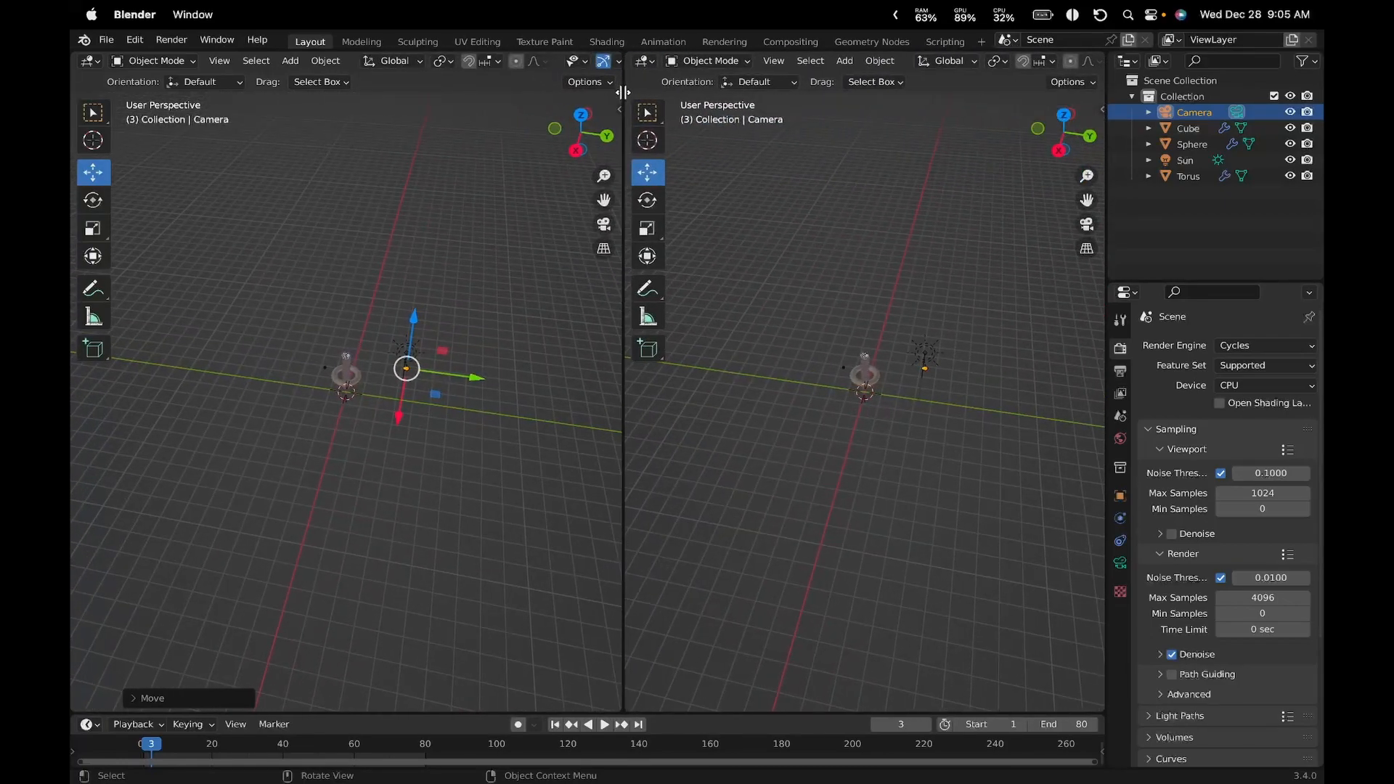
click(1087, 224)
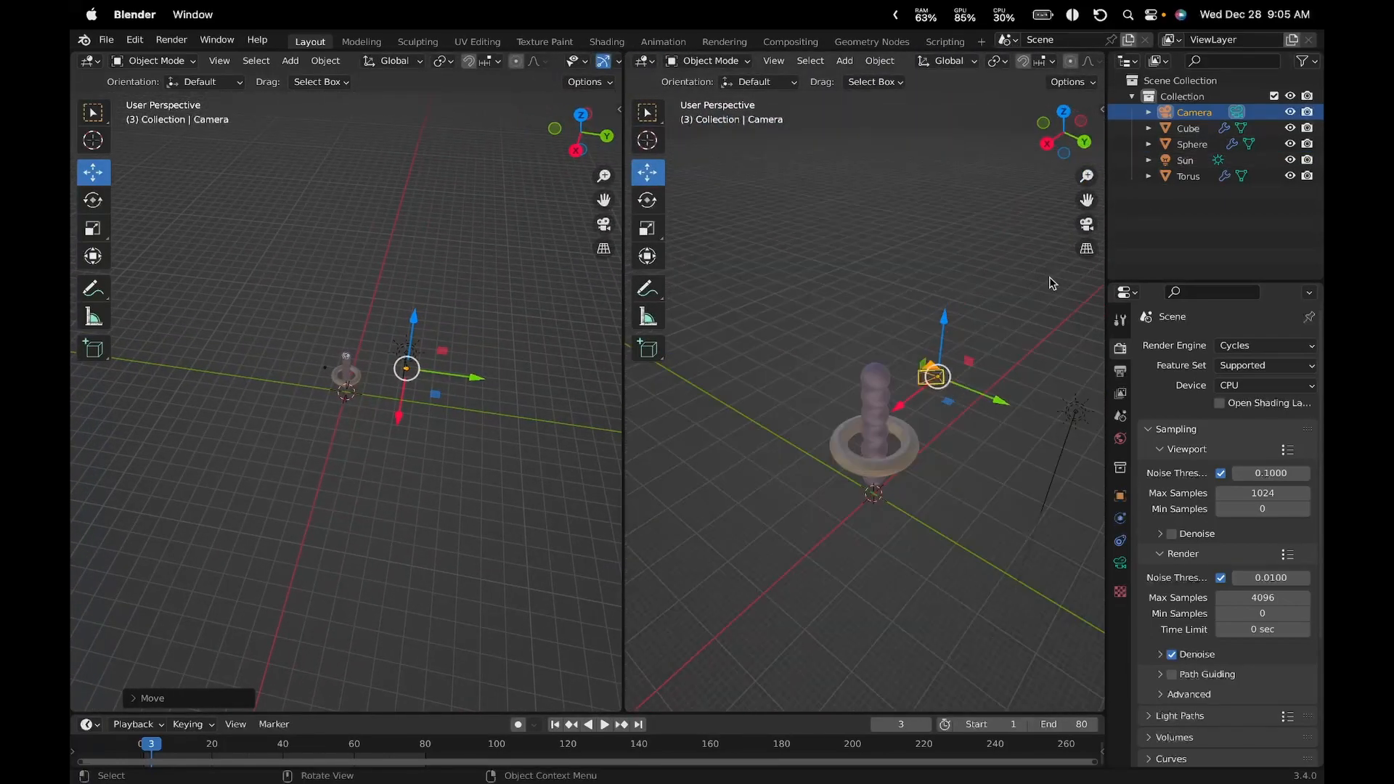
scroll(478, 398, down, 2)
scroll(477, 398, up, 5)
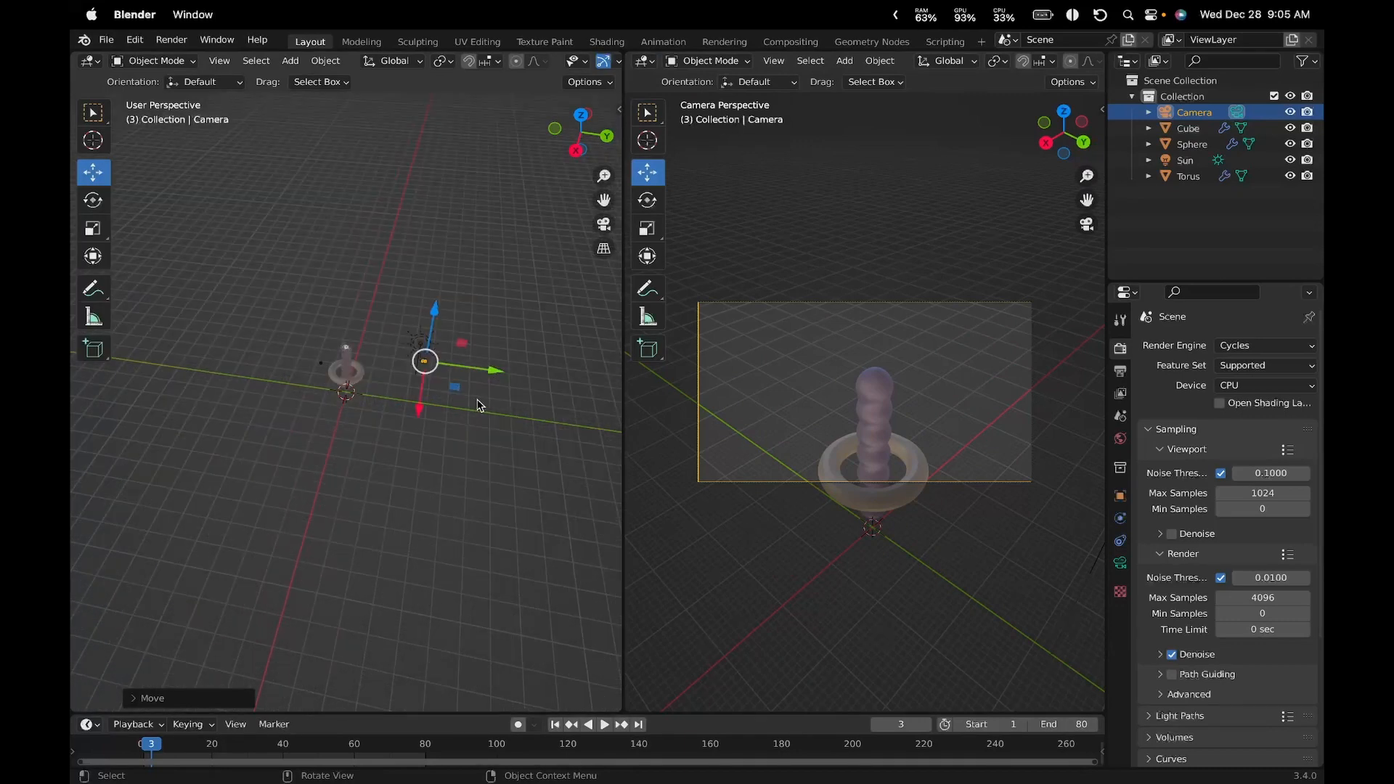
Reposition the camera by moving it vertically and horizontally until the liquid column and torus are centred across its frame
drag(511, 285, 509, 309)
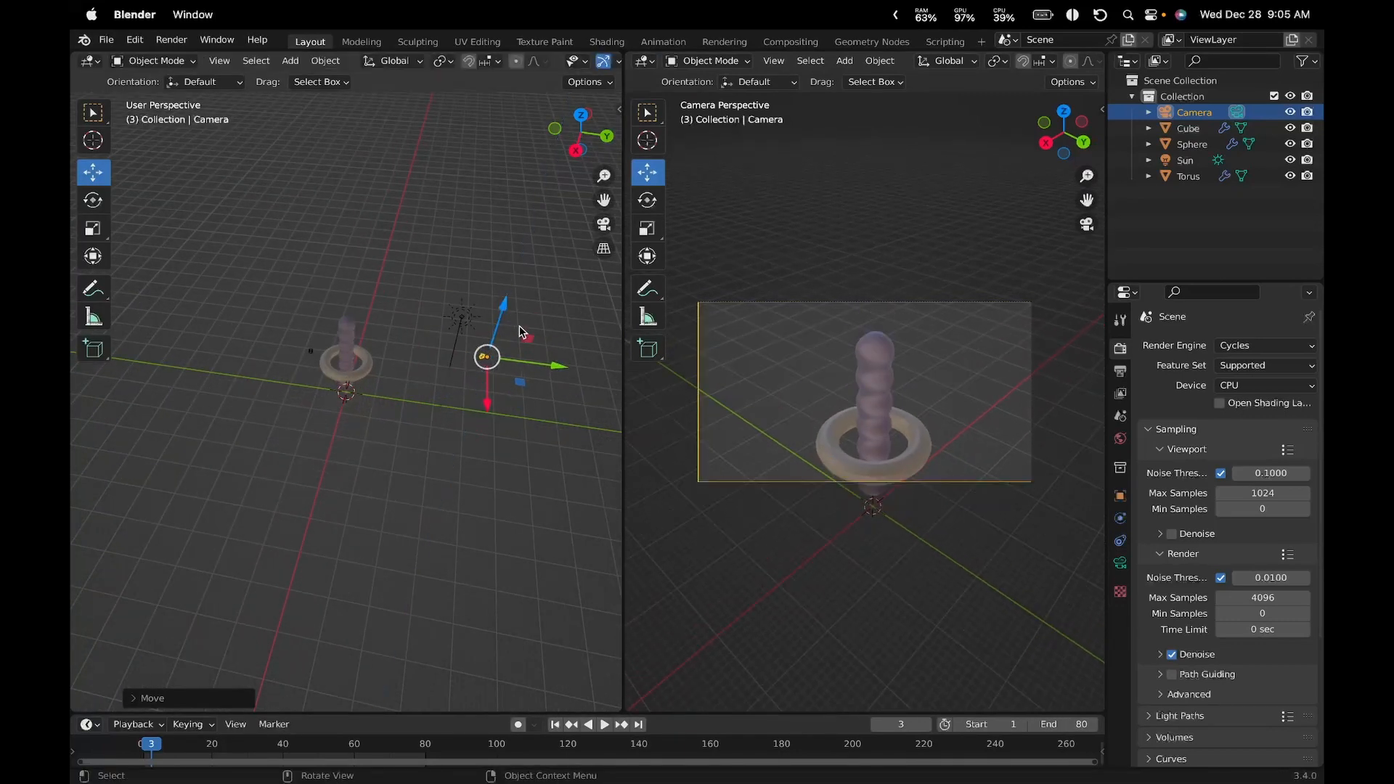
drag(532, 369, 78, 405)
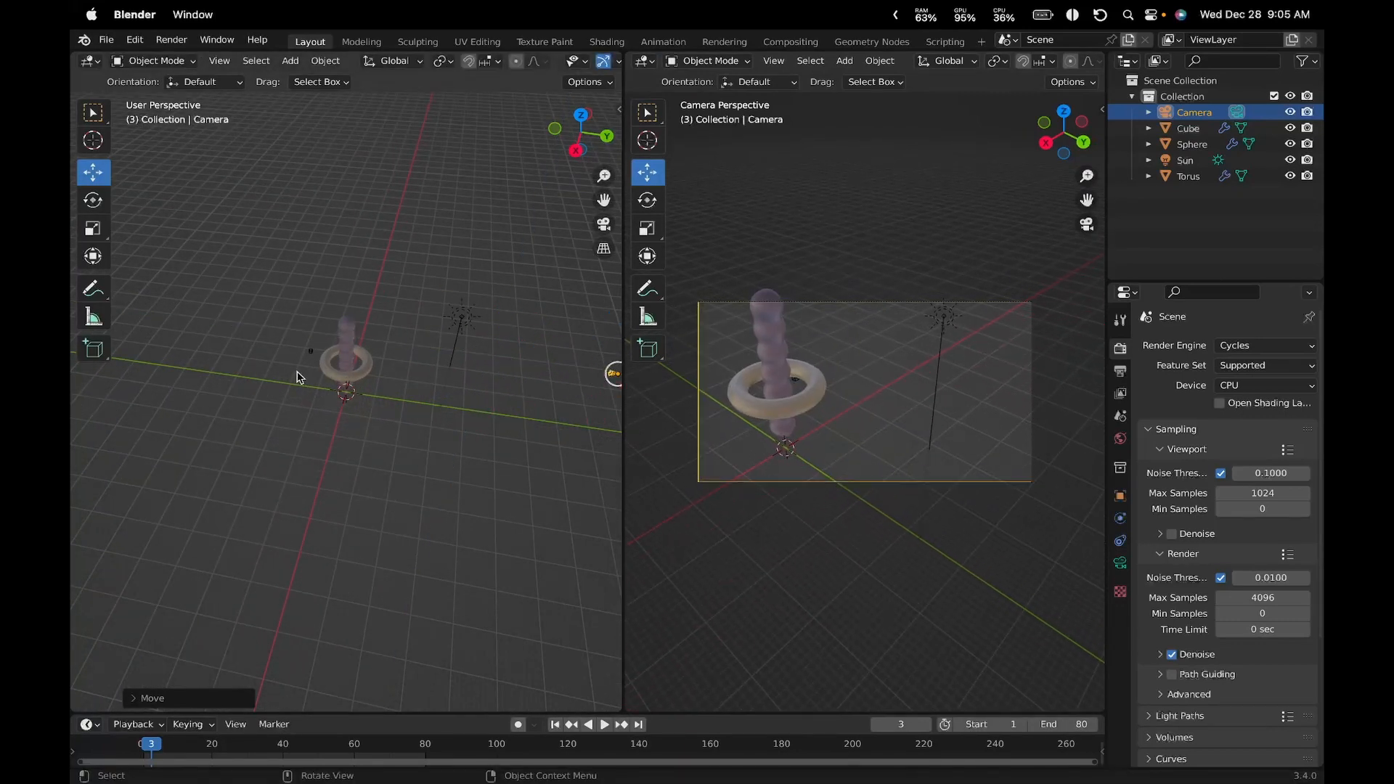
scroll(286, 373, right, 2)
shift+scroll(282, 368, right, 8)
drag(340, 378, 263, 470)
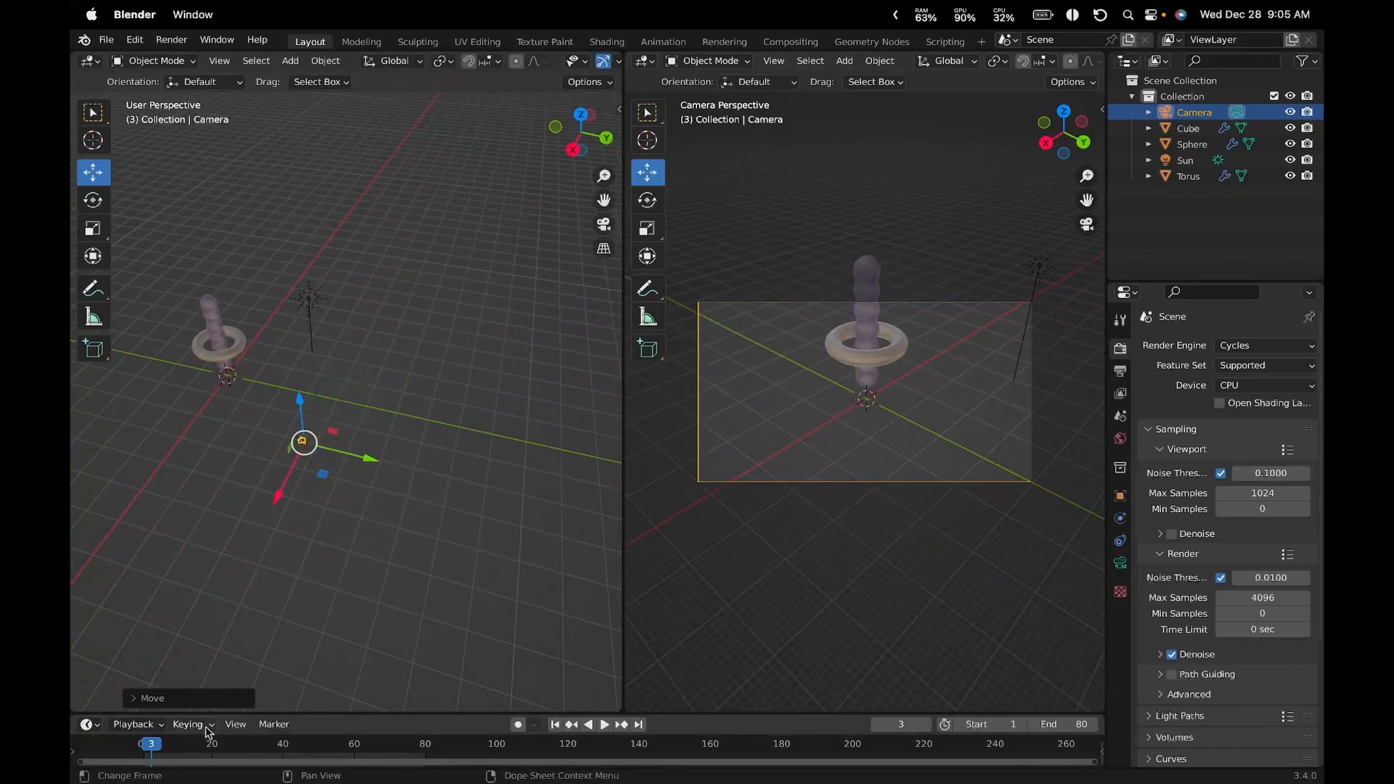
Go to frame 0 and set the camera's focal length to 40 mm
click(141, 744)
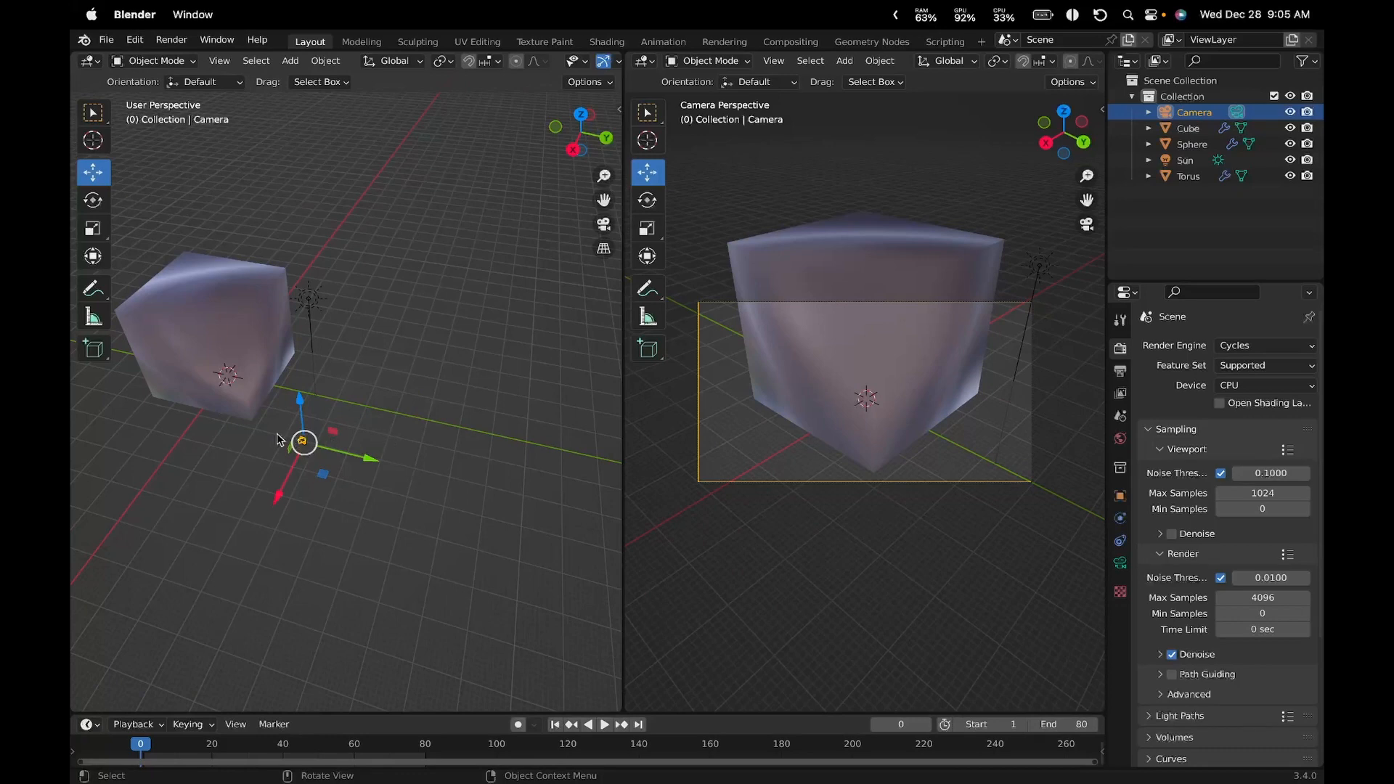
click(1120, 563)
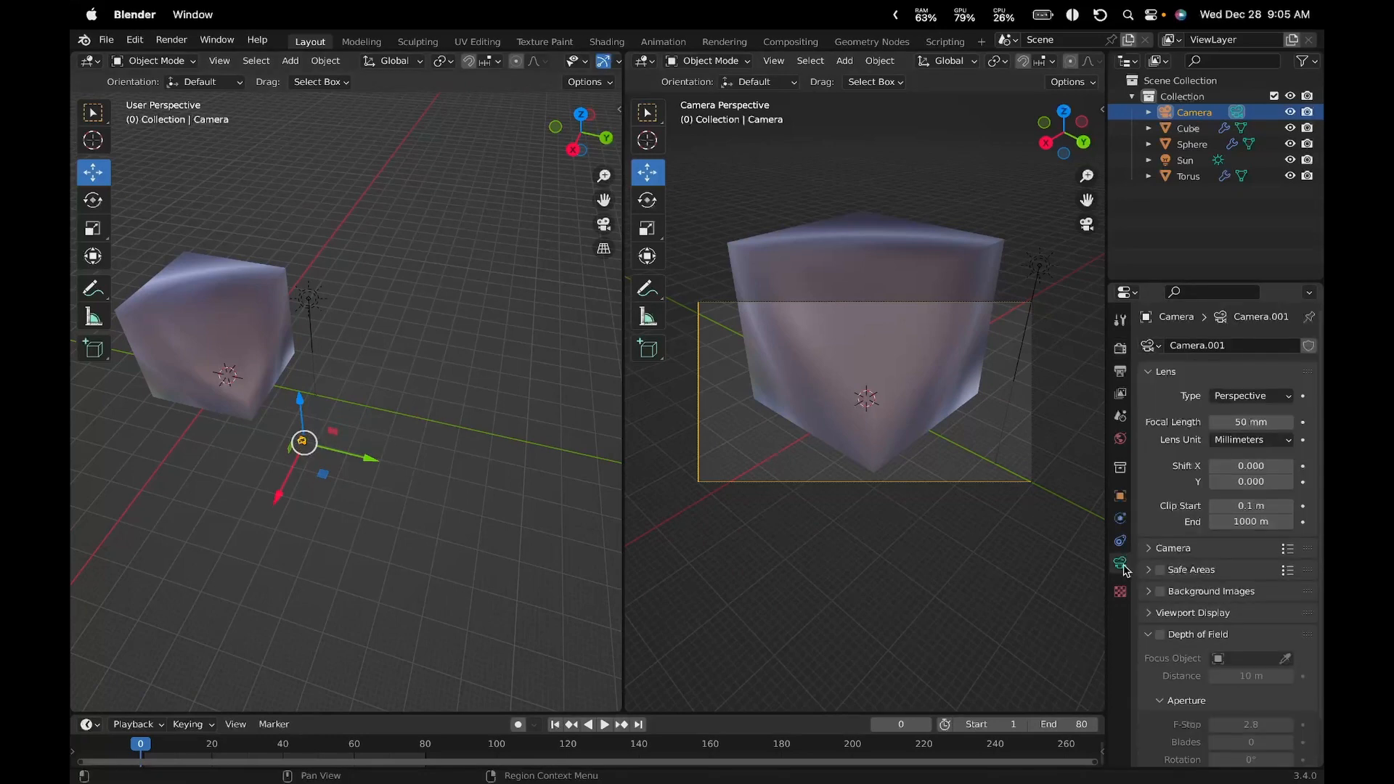
mouse_move(1247, 421)
mouse_down()
mouse_move(1169, 421)
mouse_move(1234, 421)
mouse_up()
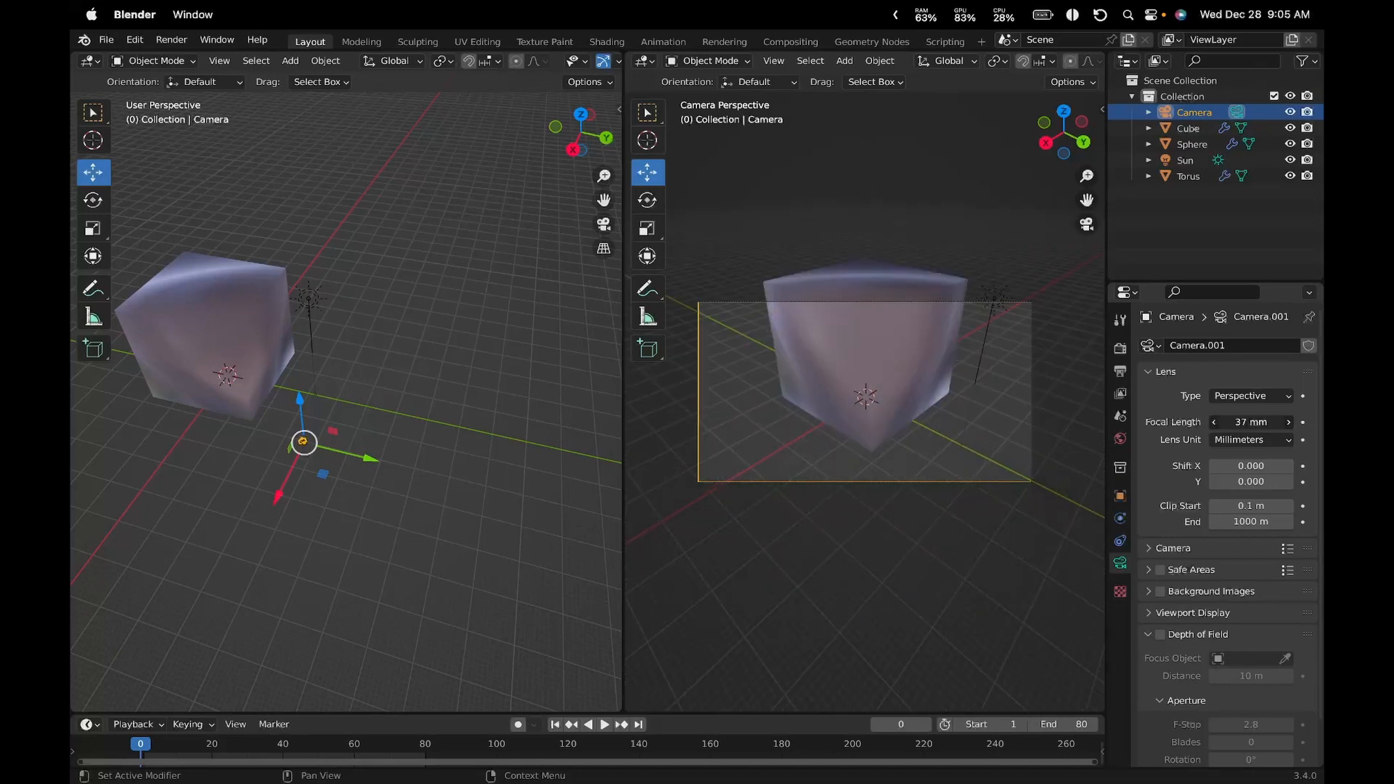
click(1288, 421)
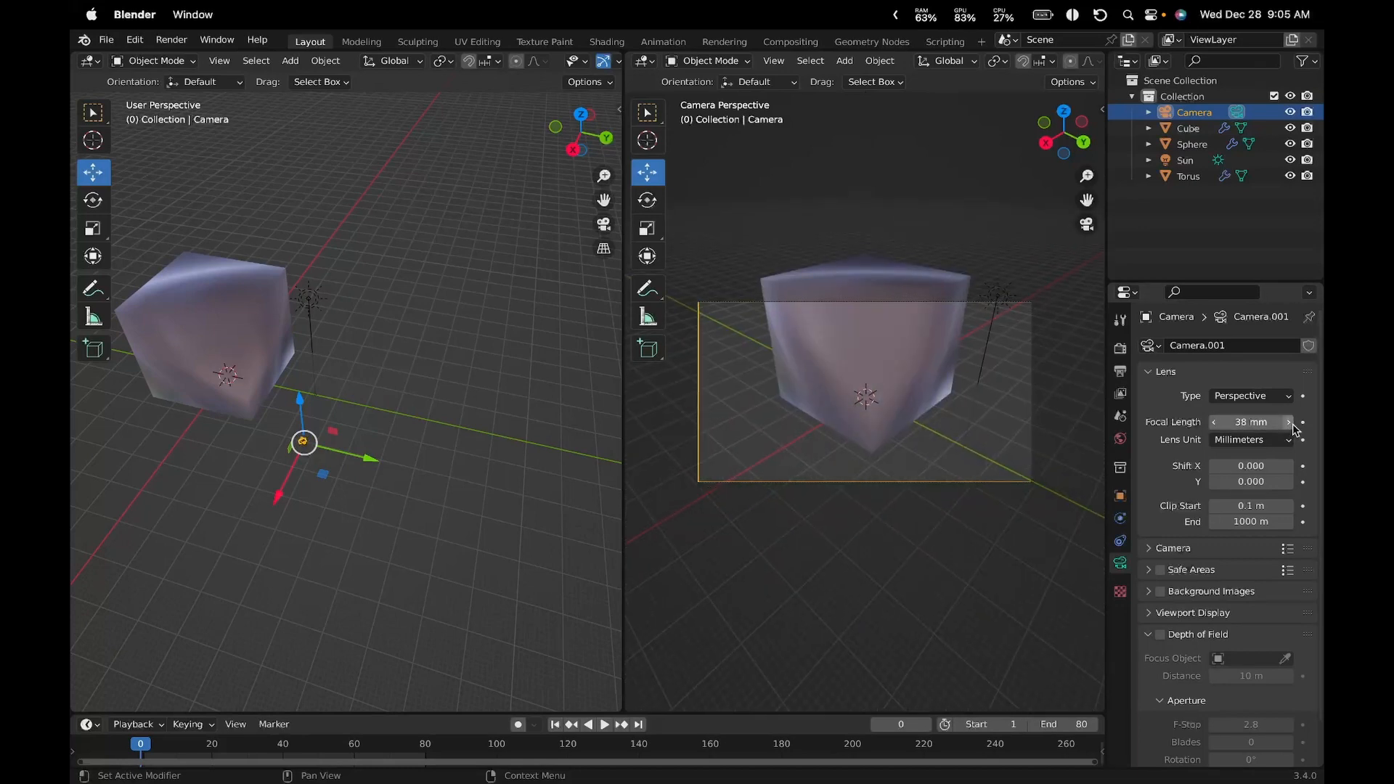
click(1290, 424)
click(1290, 424)
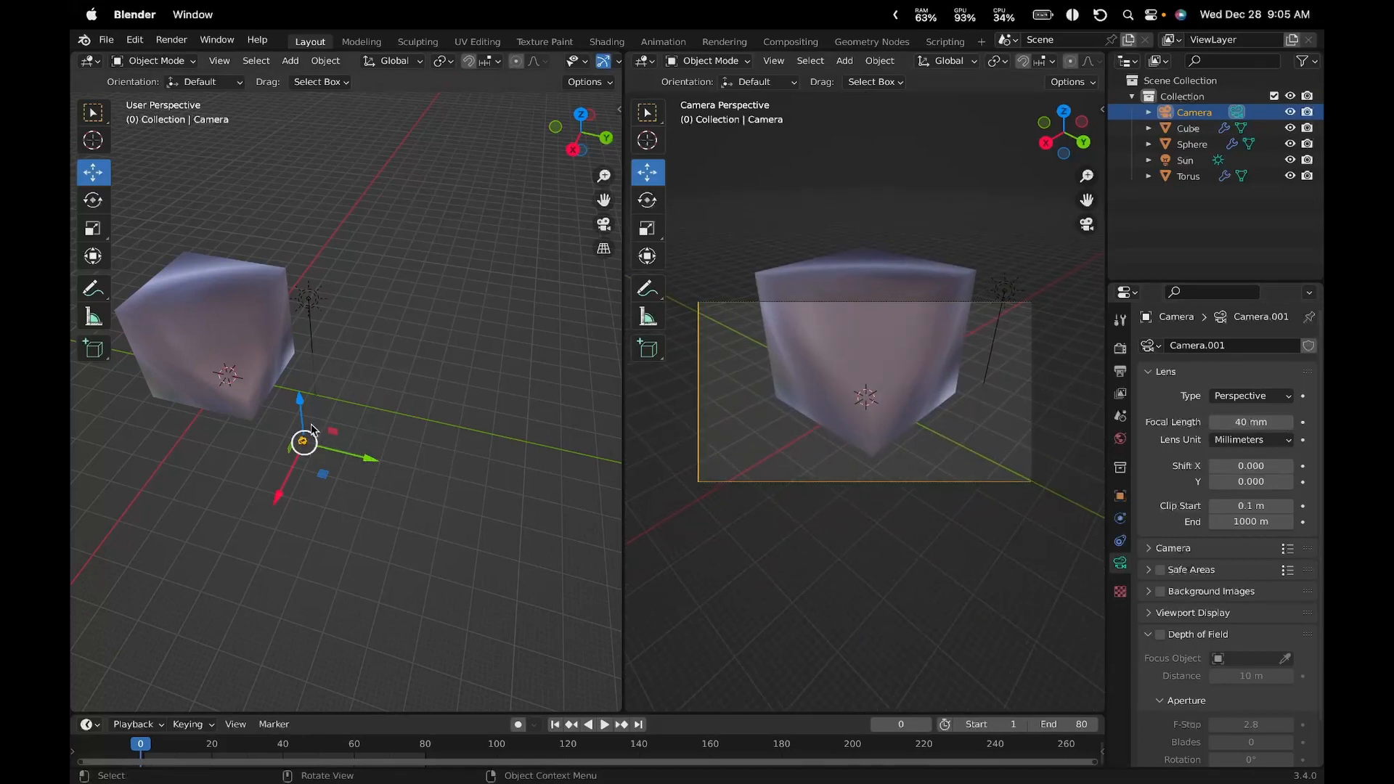
Move the camera farther back and adjust its height and sideways position until the whole domain cube fits in its frame
drag(312, 429, 454, 638)
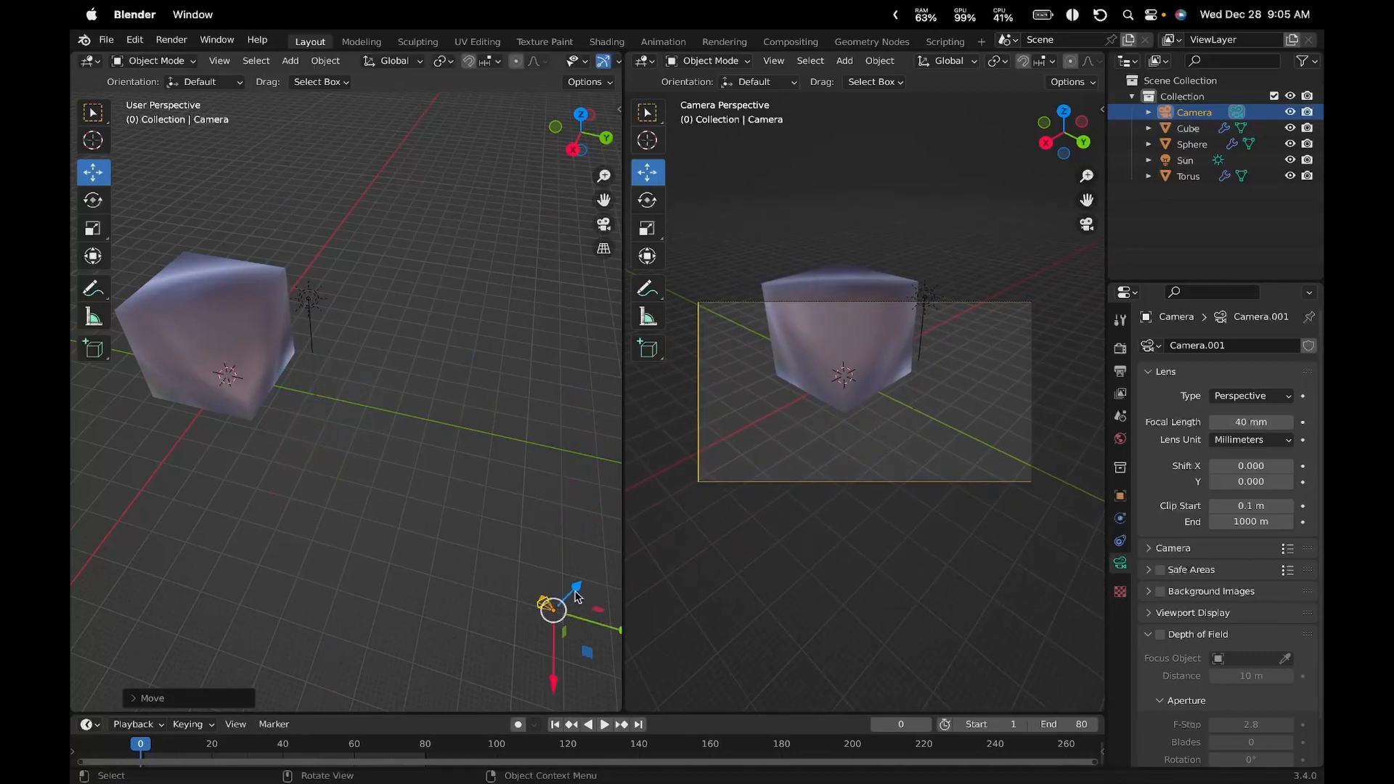
drag(577, 597, 577, 383)
middle_drag(513, 408, 482, 398)
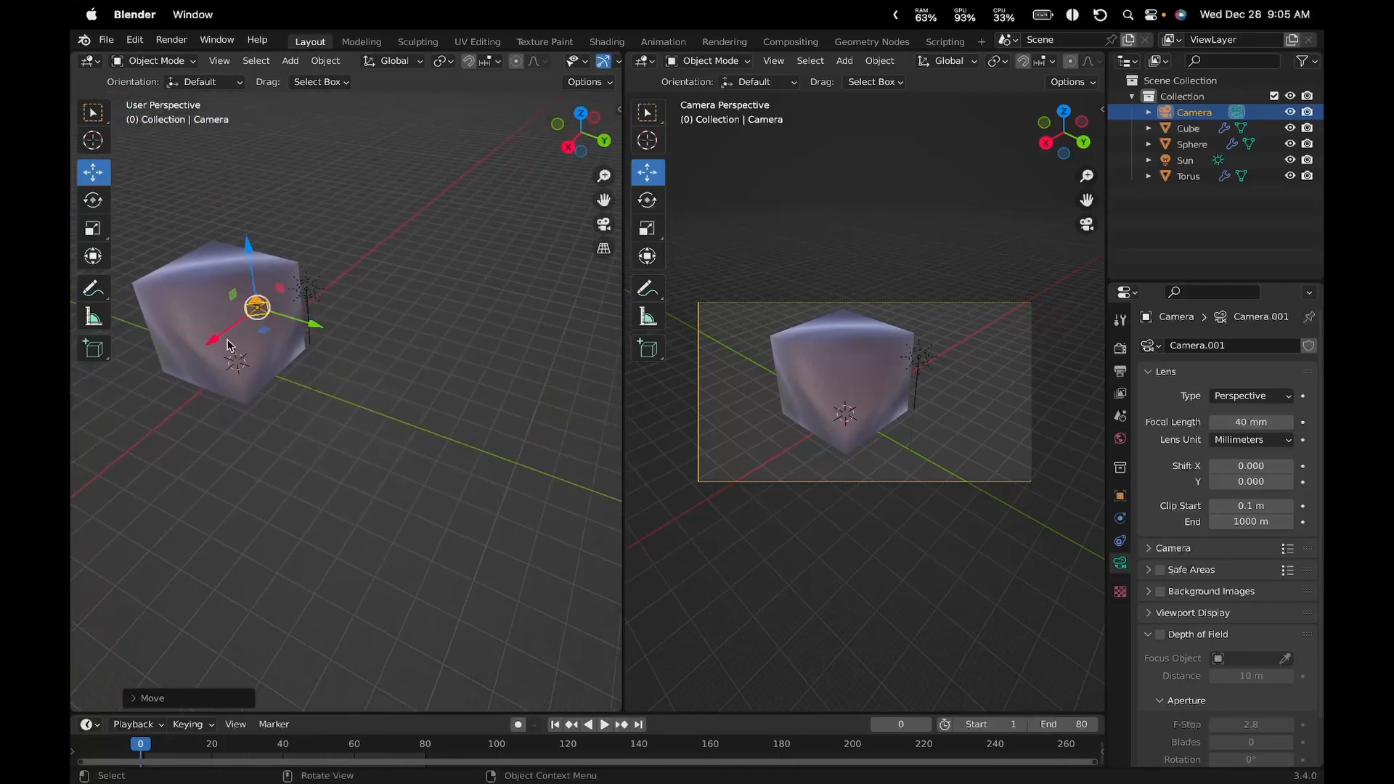
drag(227, 344, 545, 499)
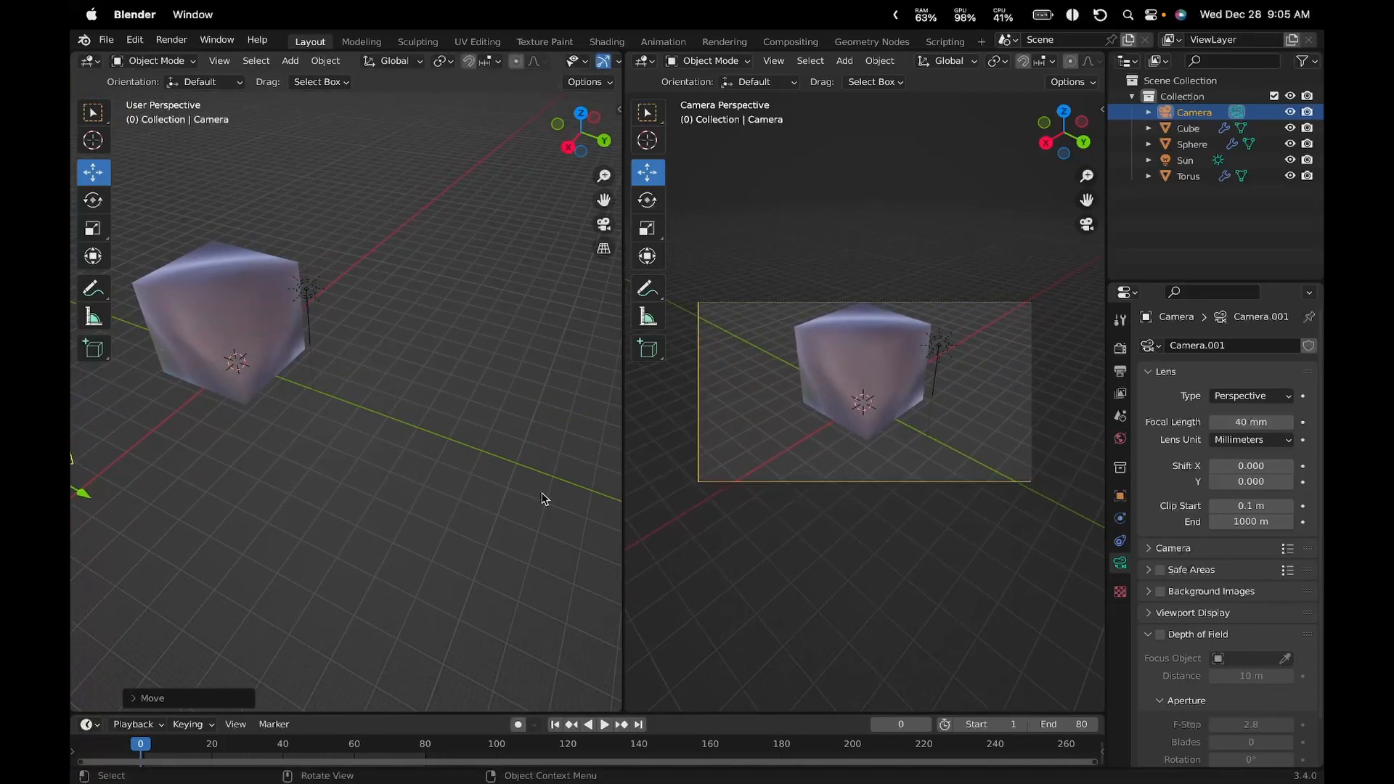
key(super+z)
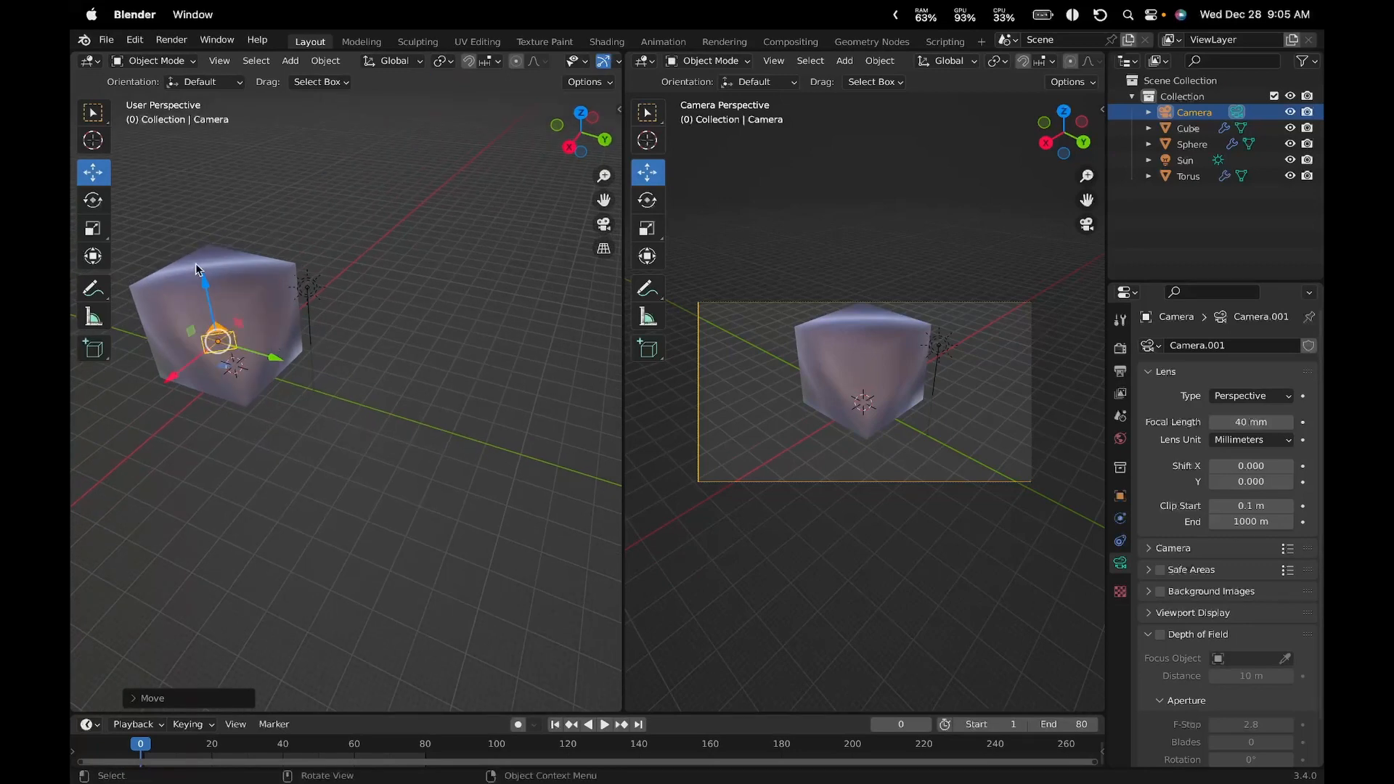
drag(194, 267, 152, 625)
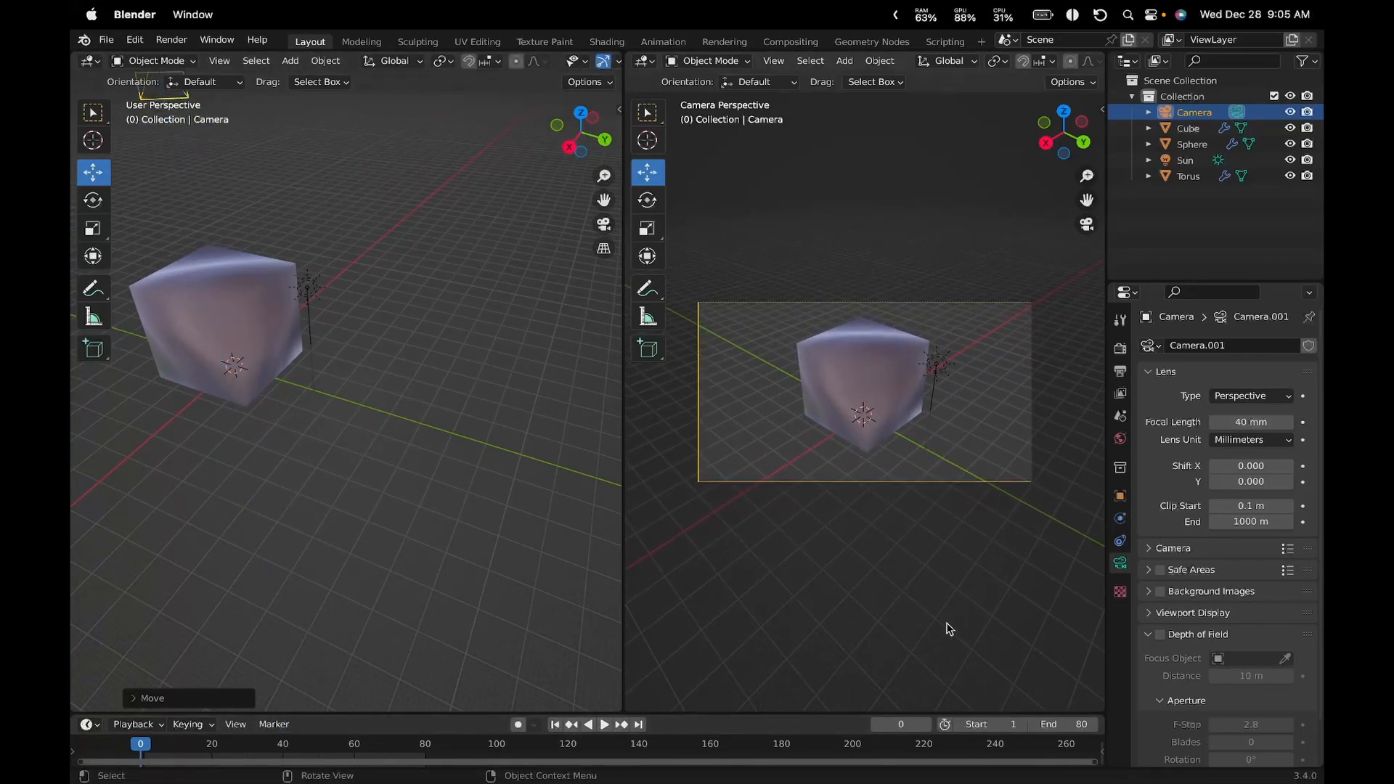
Set the camera's focal length to 45 mm and raise the camera slightly
click(1289, 422)
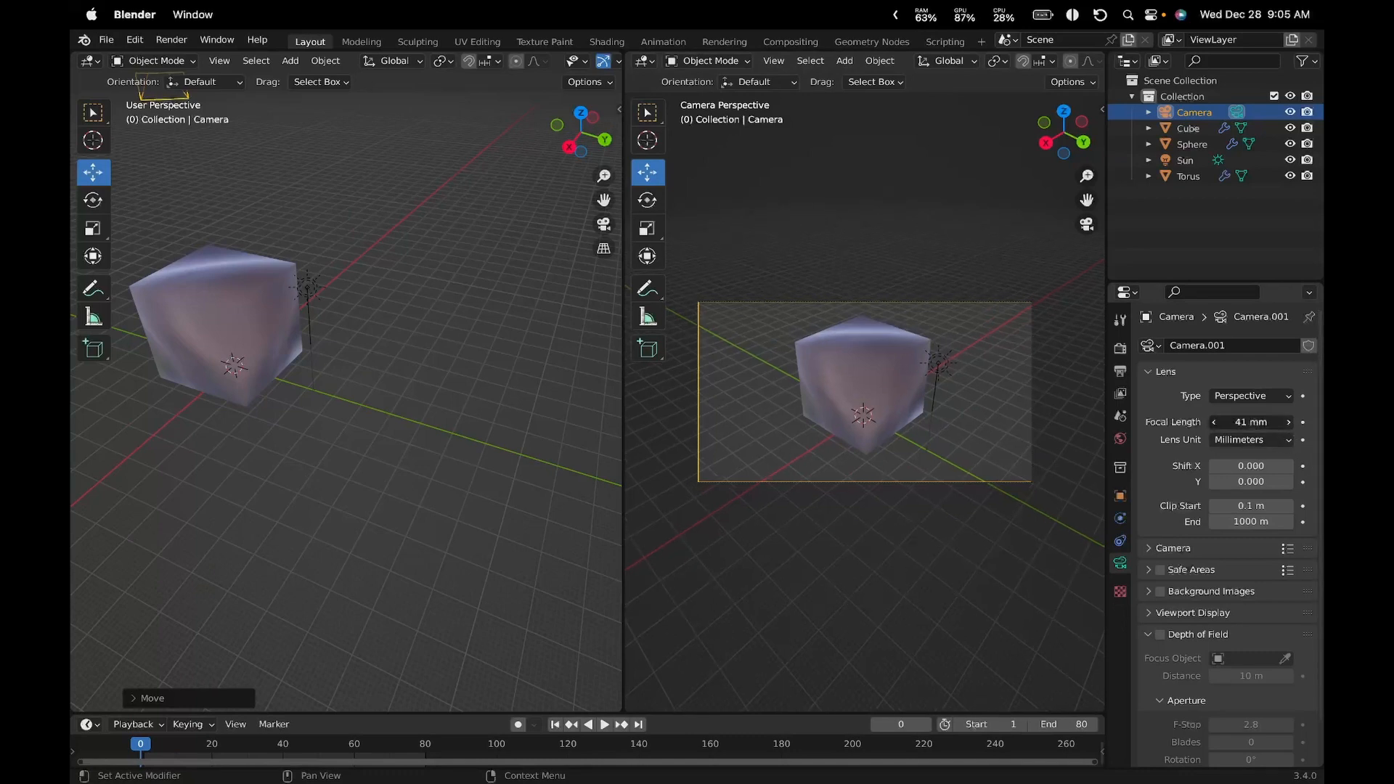
click(1288, 422)
click(1289, 423)
click(1288, 422)
click(1288, 422)
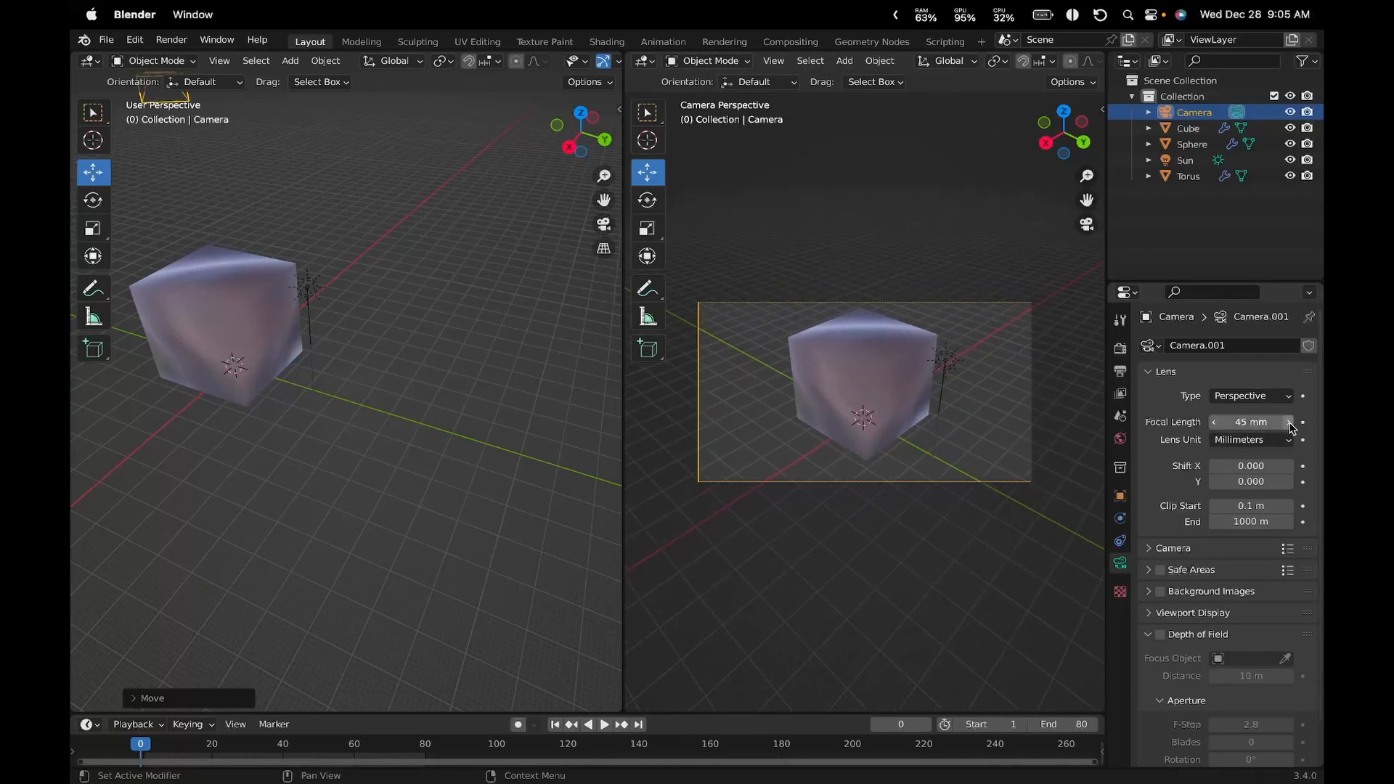
click(1289, 422)
click(1288, 422)
scroll(269, 420, up, 3)
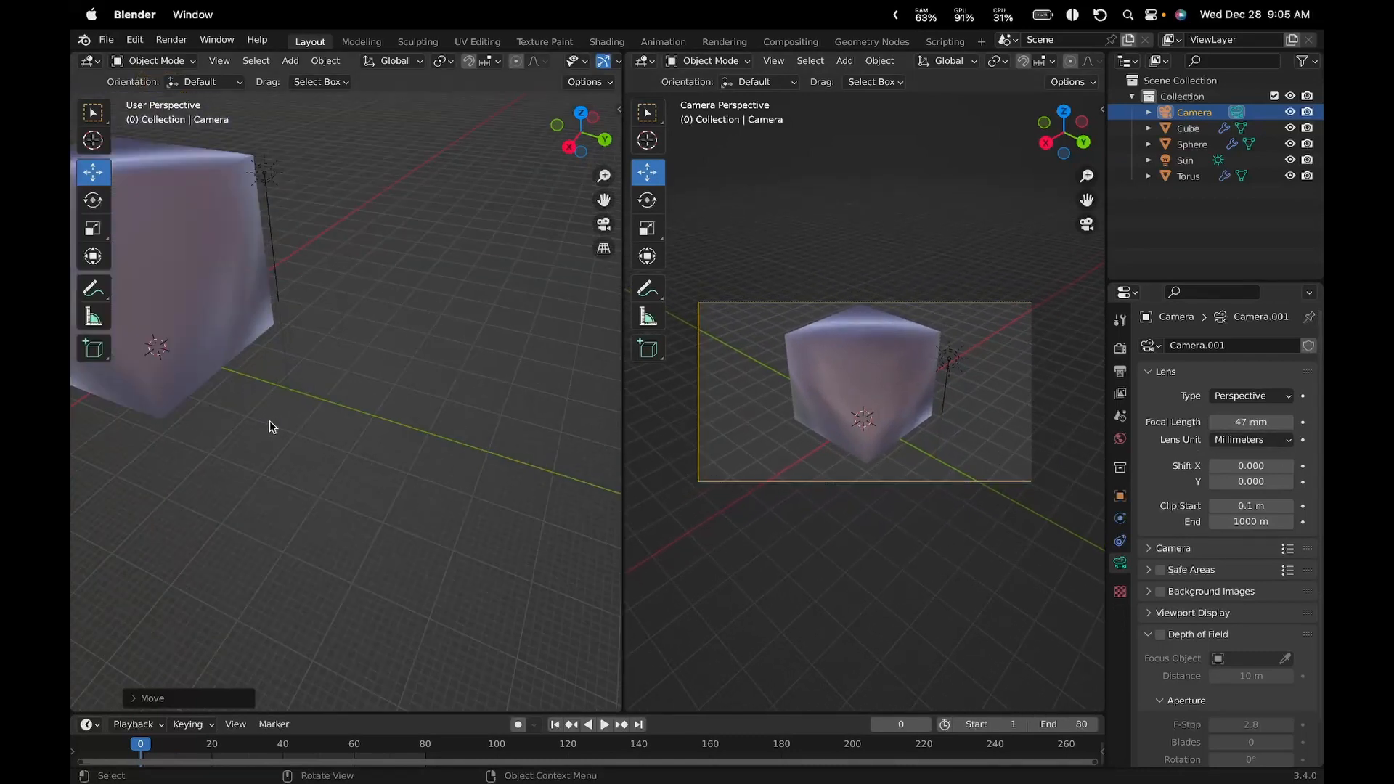
scroll(270, 421, down, 9)
scroll(408, 417, up, 4)
drag(1232, 422, 1222, 423)
middle_drag(270, 370, 276, 364)
drag(343, 318, 342, 310)
Add a plane mesh to the scene and deselect all objects
key(shift+a)
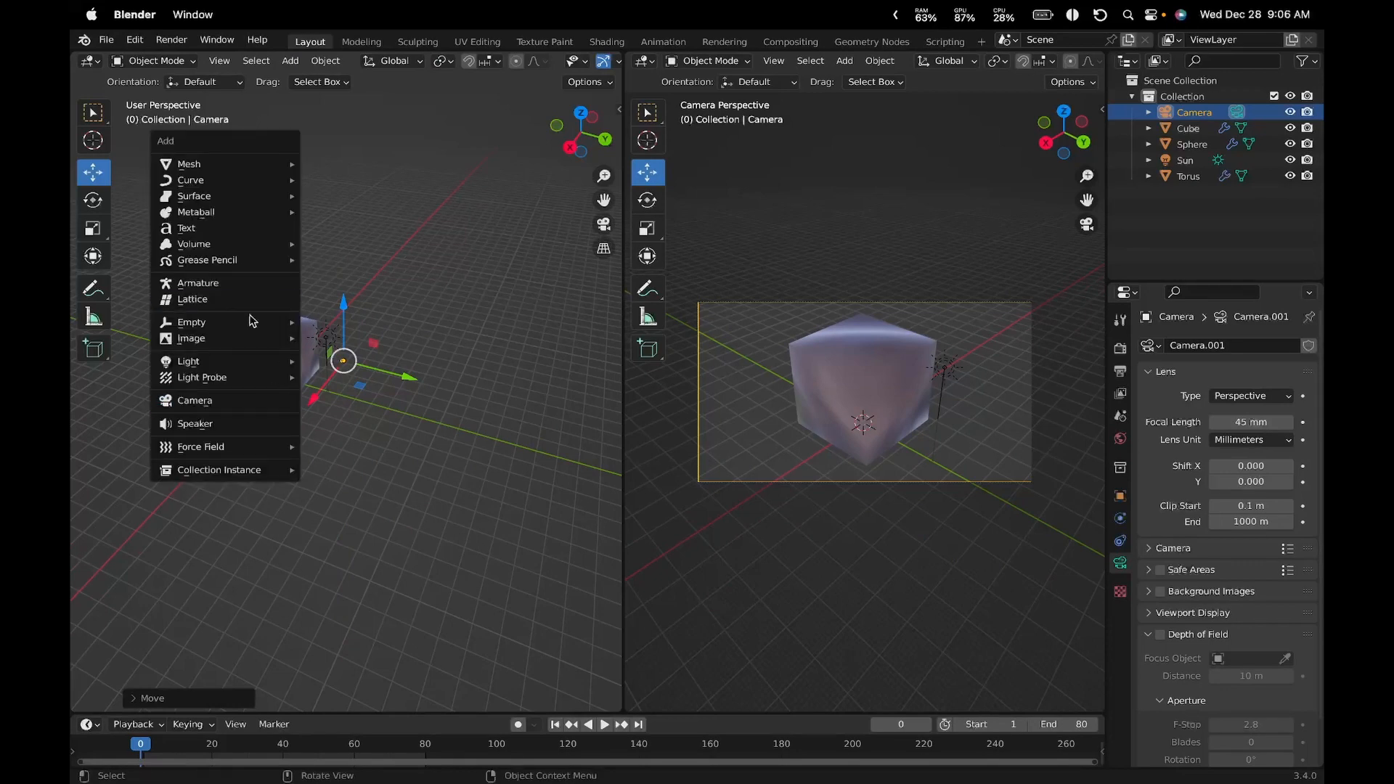
mouse_move(210, 249)
mouse_move(218, 166)
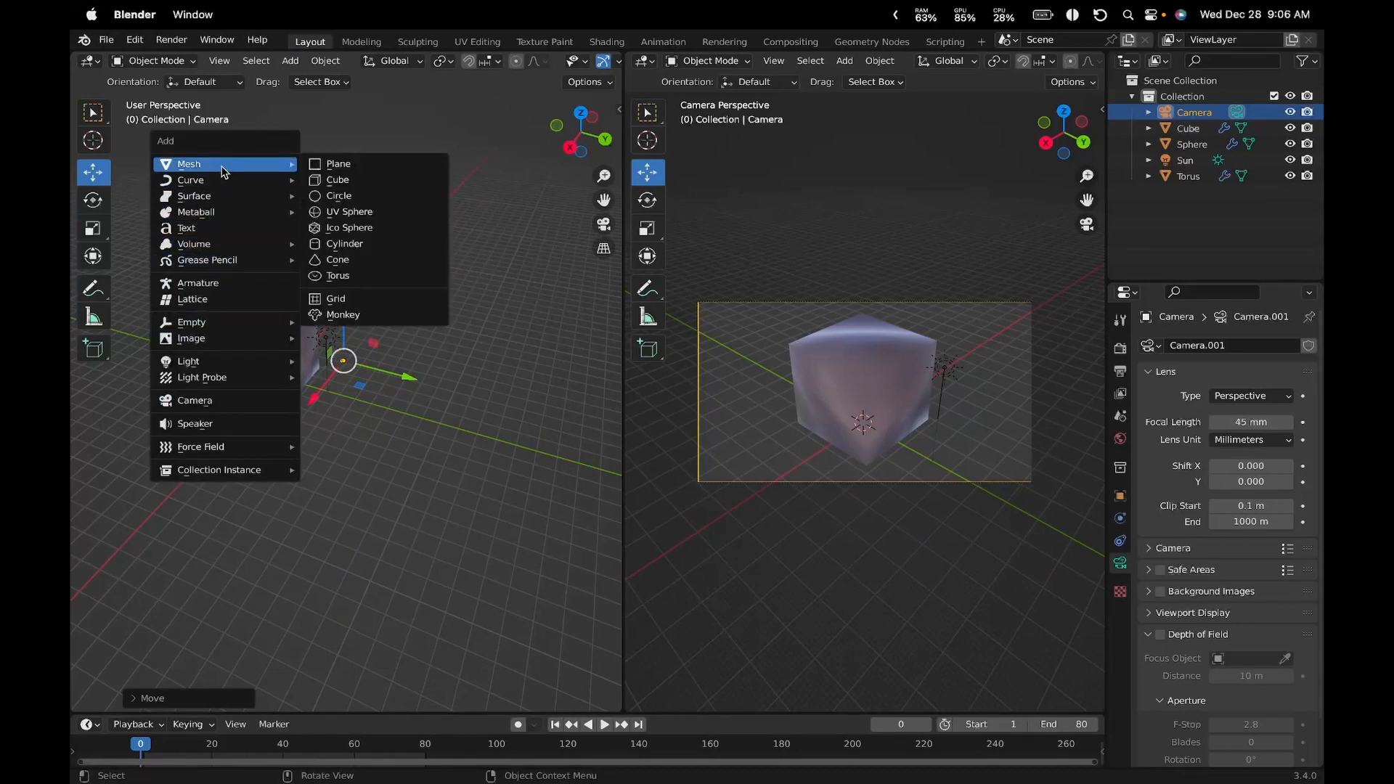
click(368, 164)
key(a)
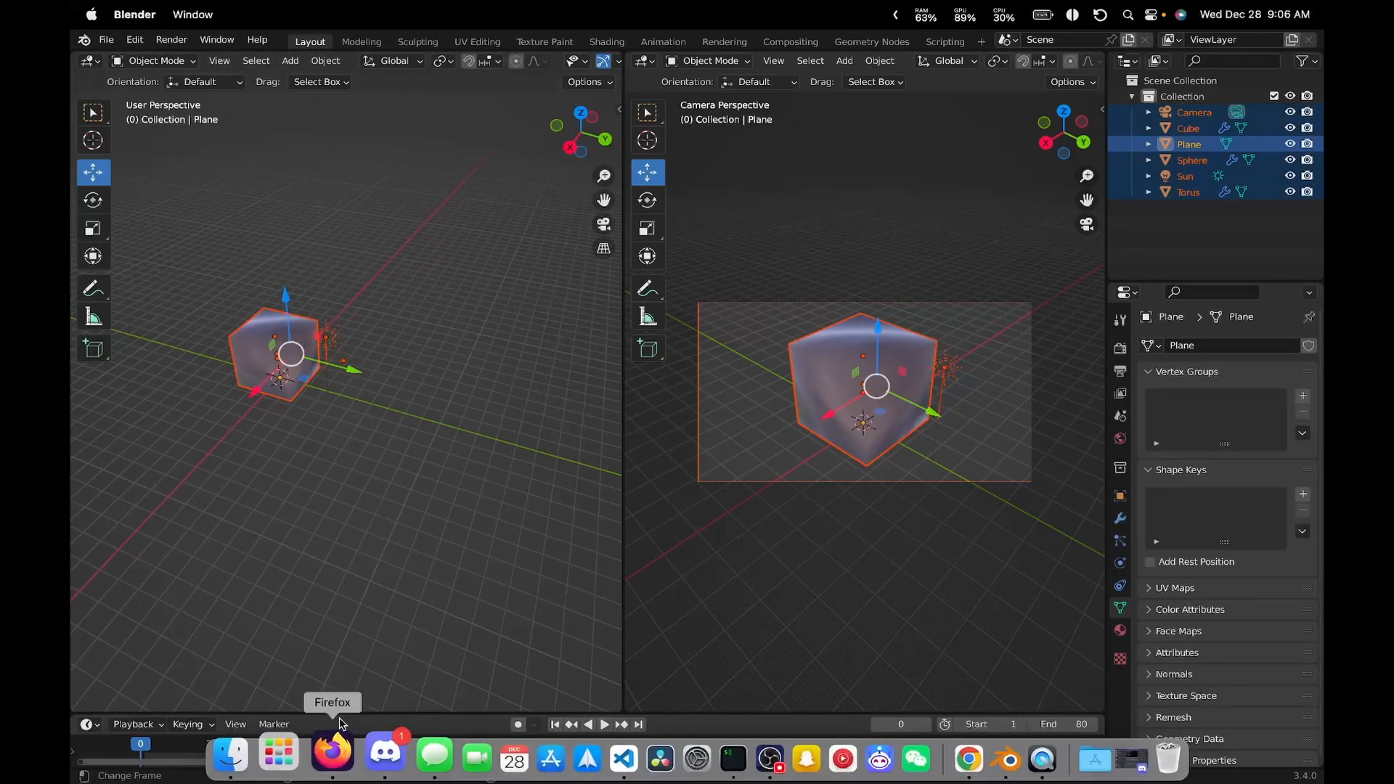
key(alt+a)
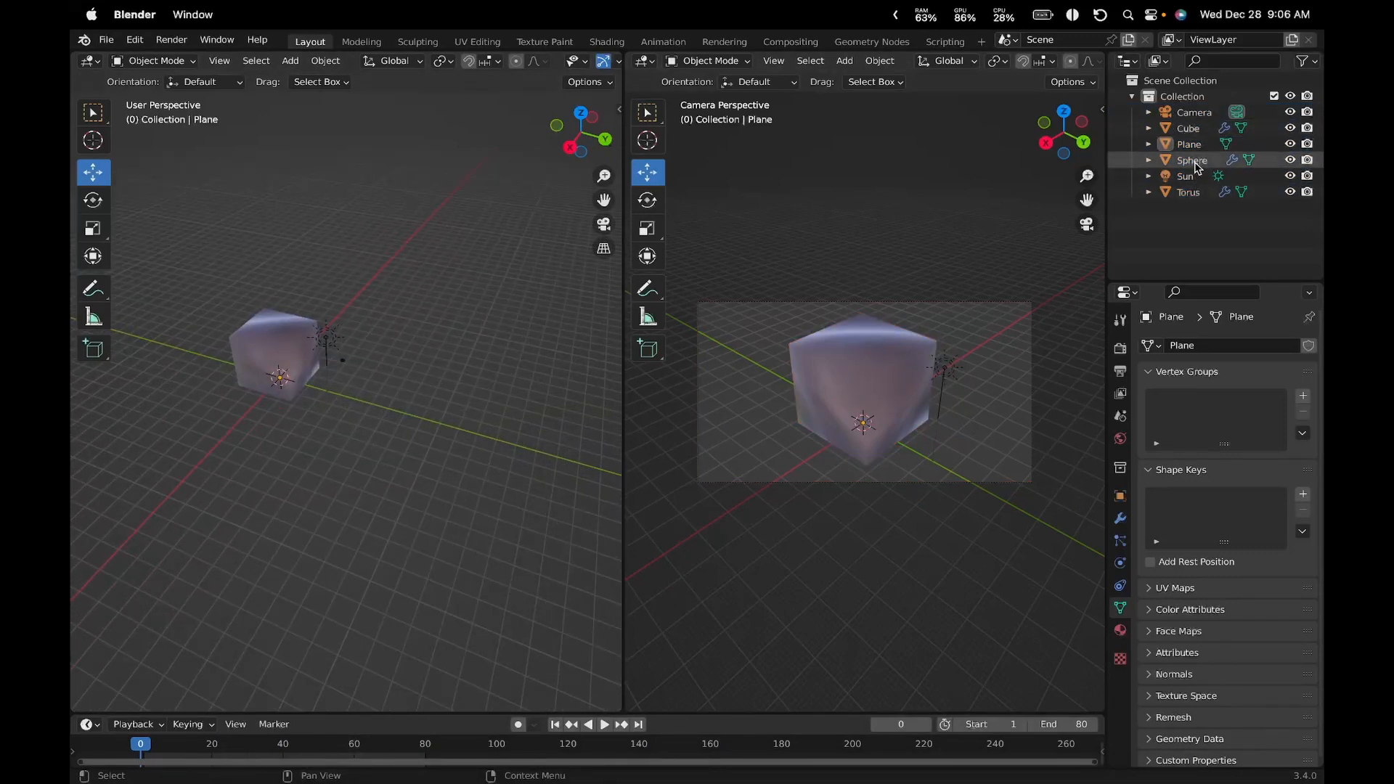
Select the plane and scale it up uniformly to about 160 times as a floor filling the camera frame
click(1189, 144)
key(s)
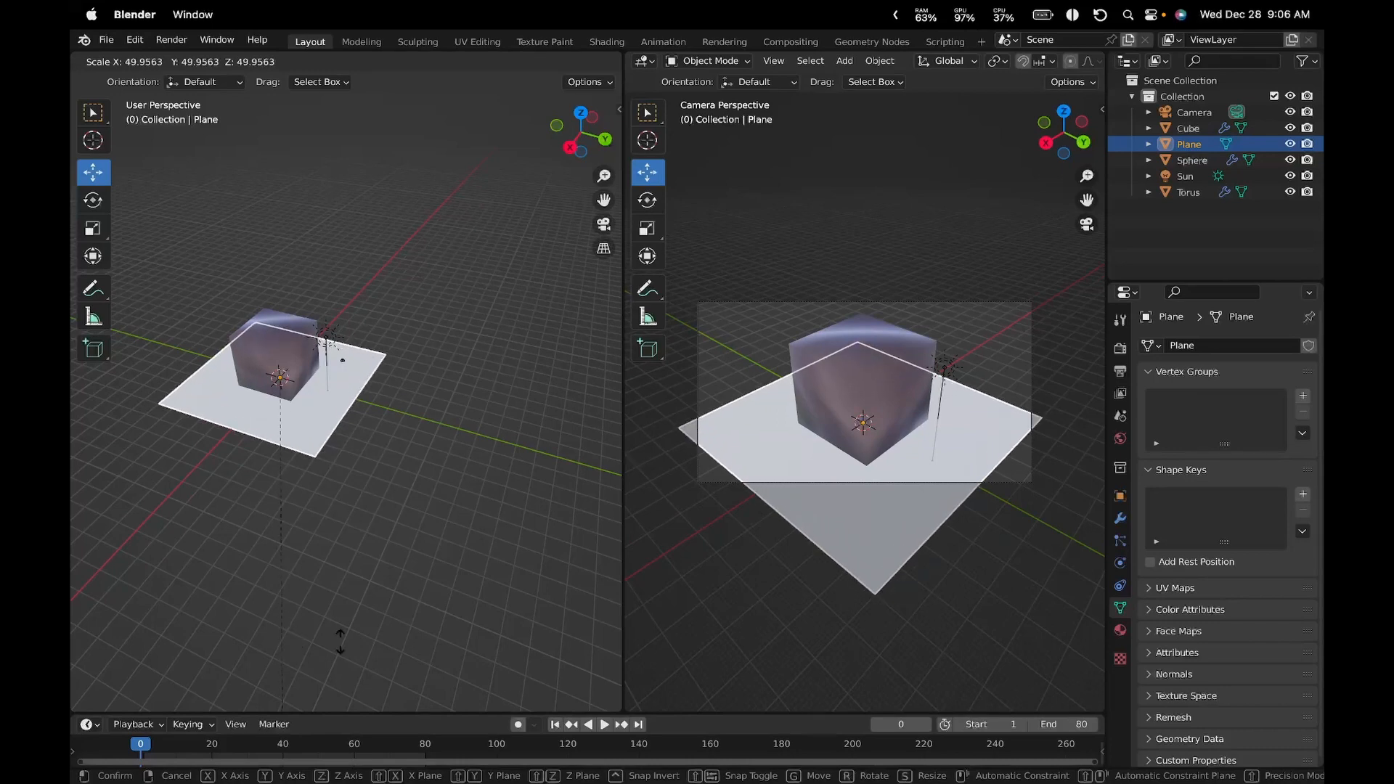
key(Escape)
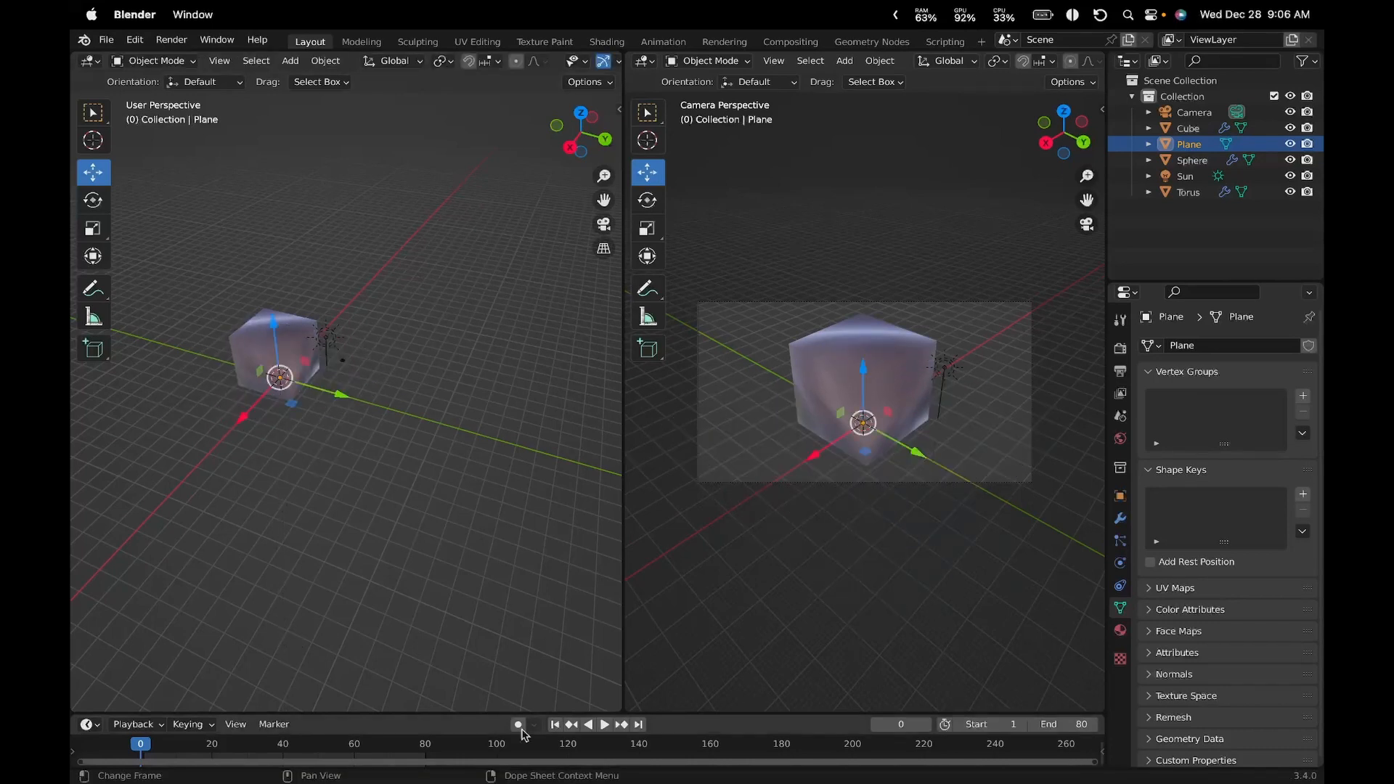
key(s)
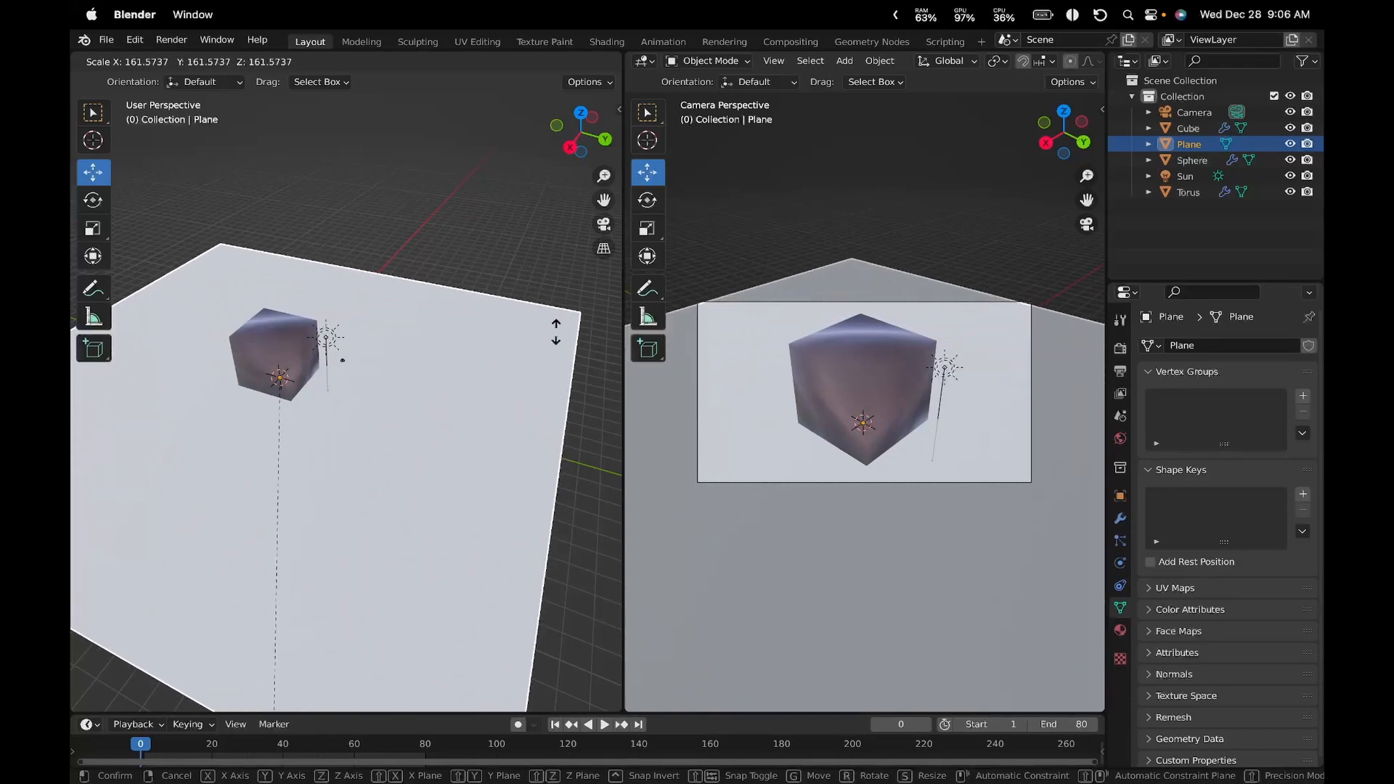
click(465, 586)
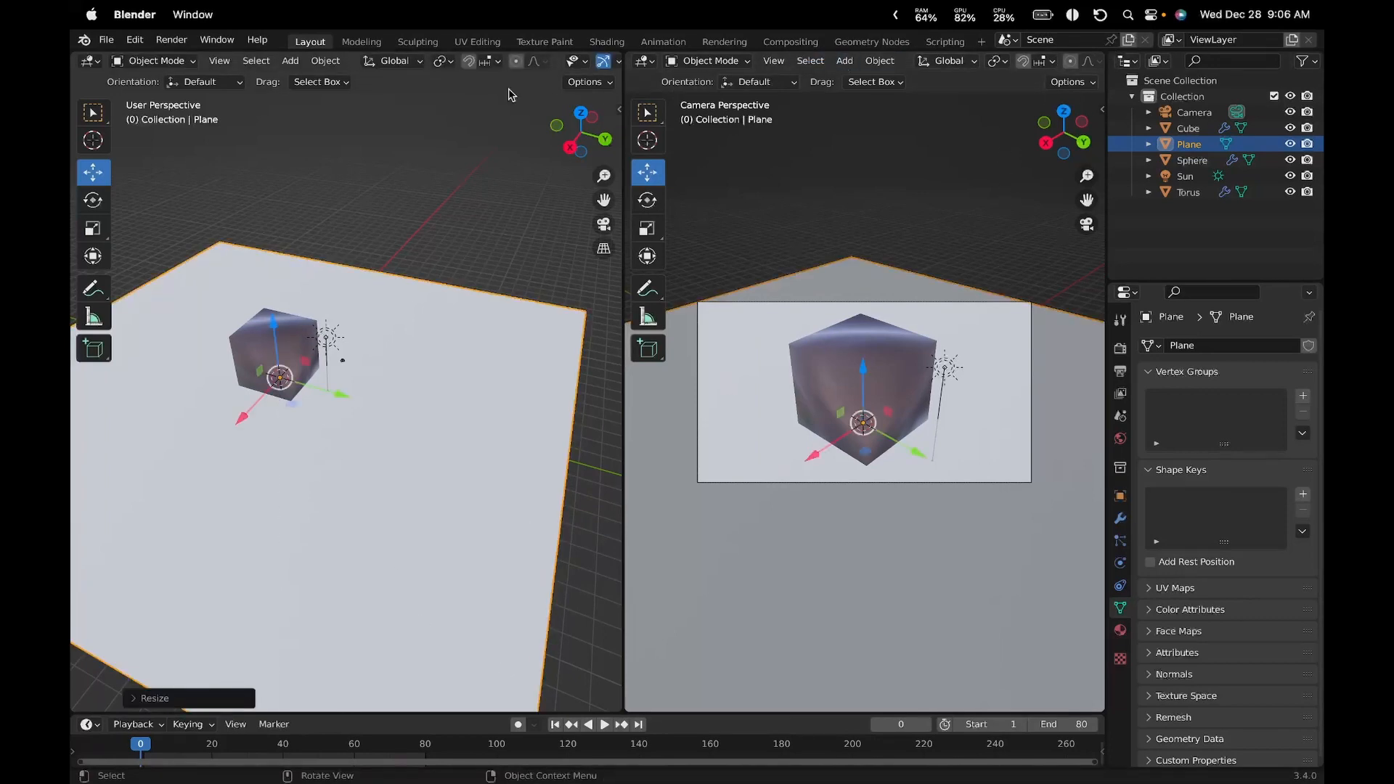
Merge the two 3D views back into one and switch it to rendered shading
drag(619, 54, 889, 111)
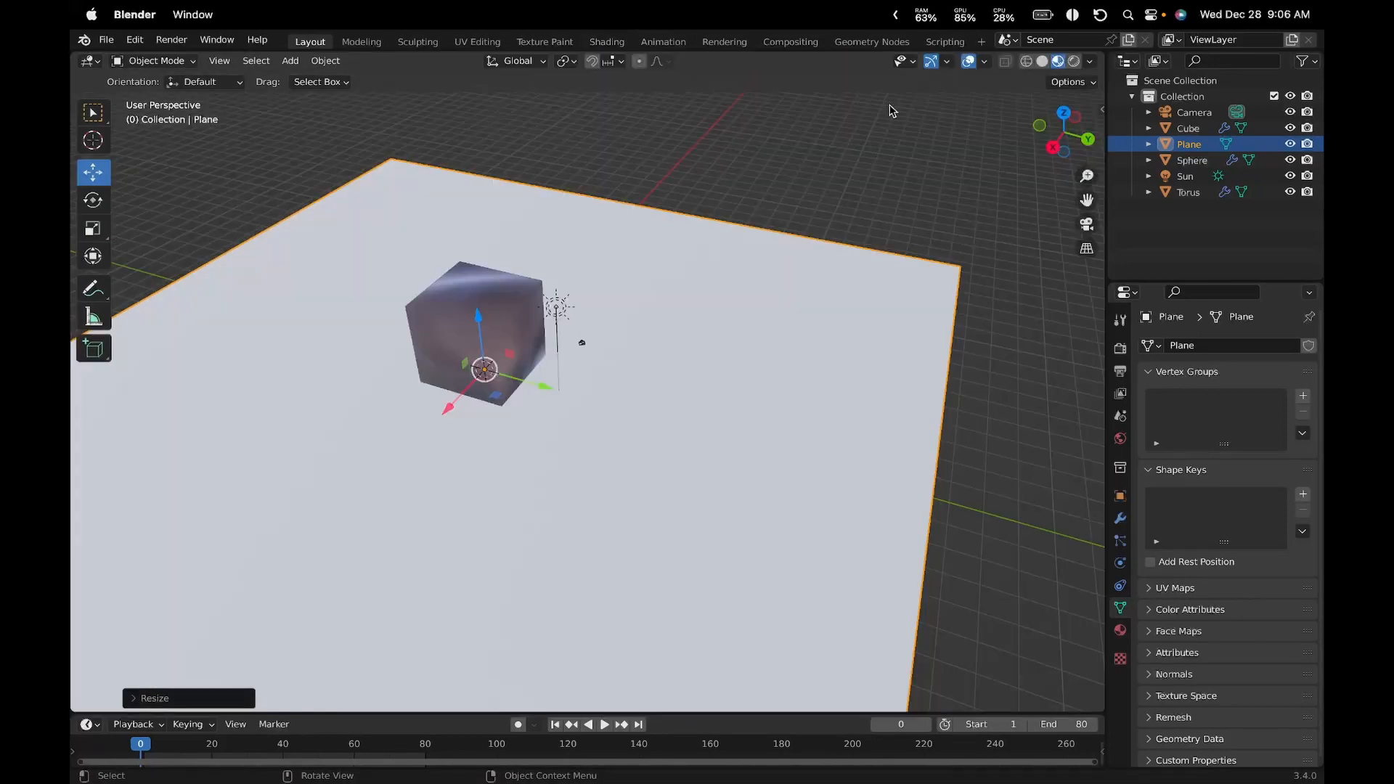
click(1073, 61)
scroll(747, 289, down, 3)
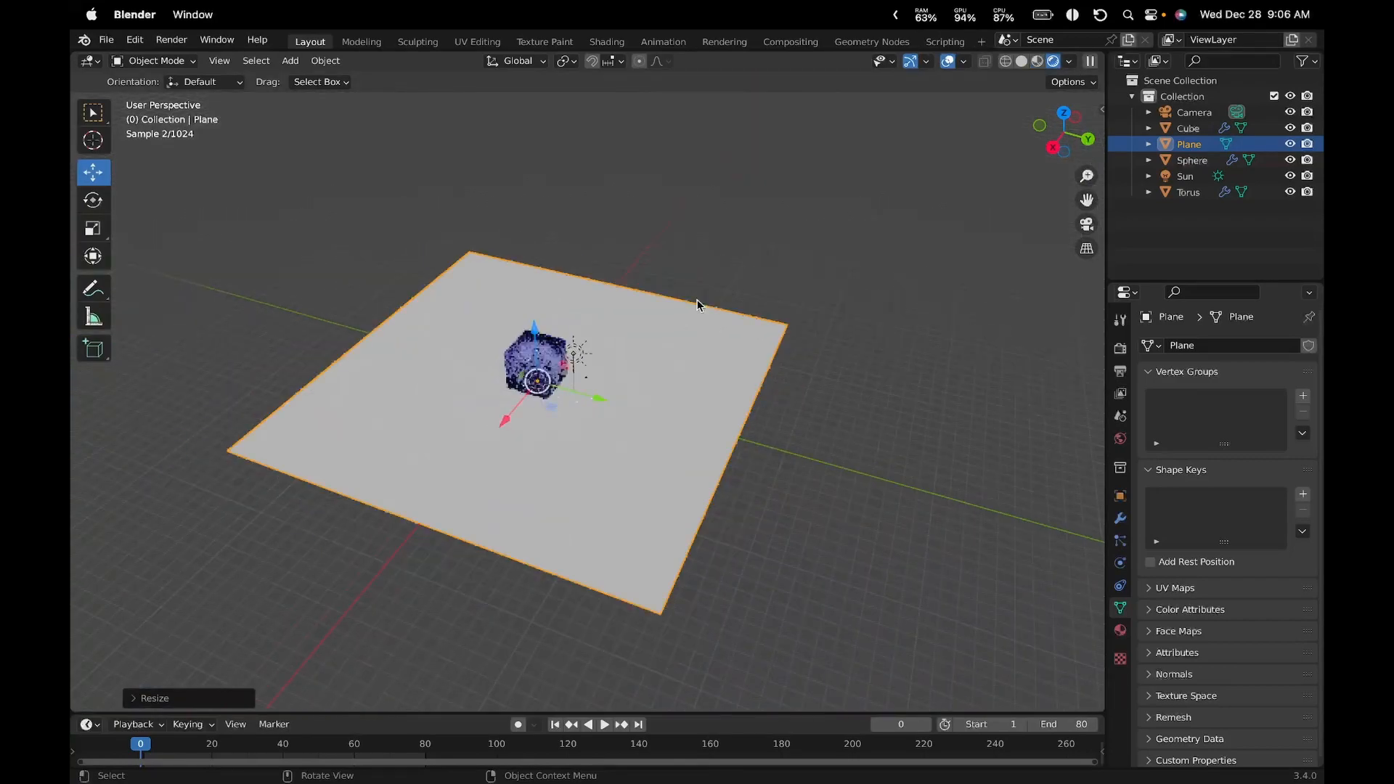
Stretch the floor plane along the global Y axis
scroll(623, 287, up, 8)
key(s)
key(y)
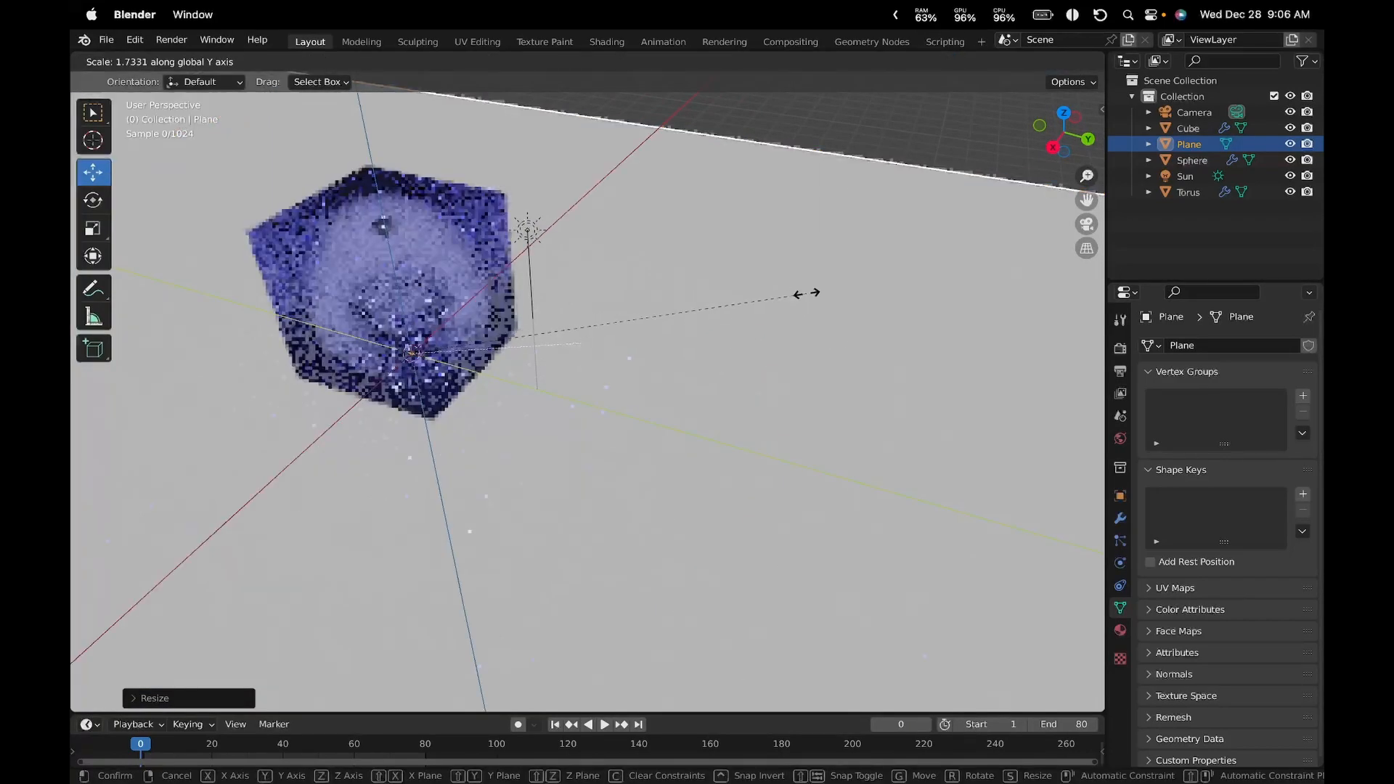
click(822, 113)
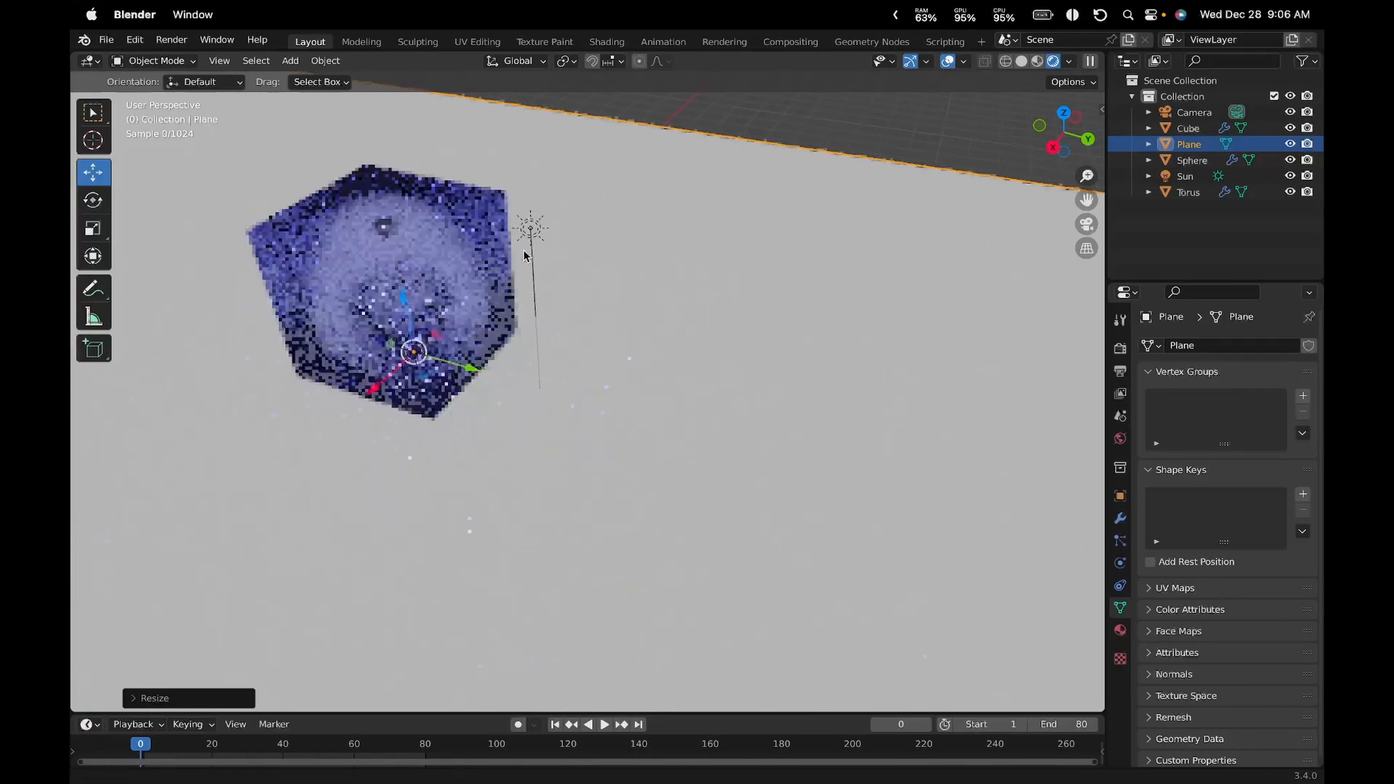
Enlarge the floor plane along the global X axis so it extends farther around the domain cube
shift+middle_drag(528, 254, 774, 254)
scroll(774, 254, down, 4)
scroll(774, 254, up, 6)
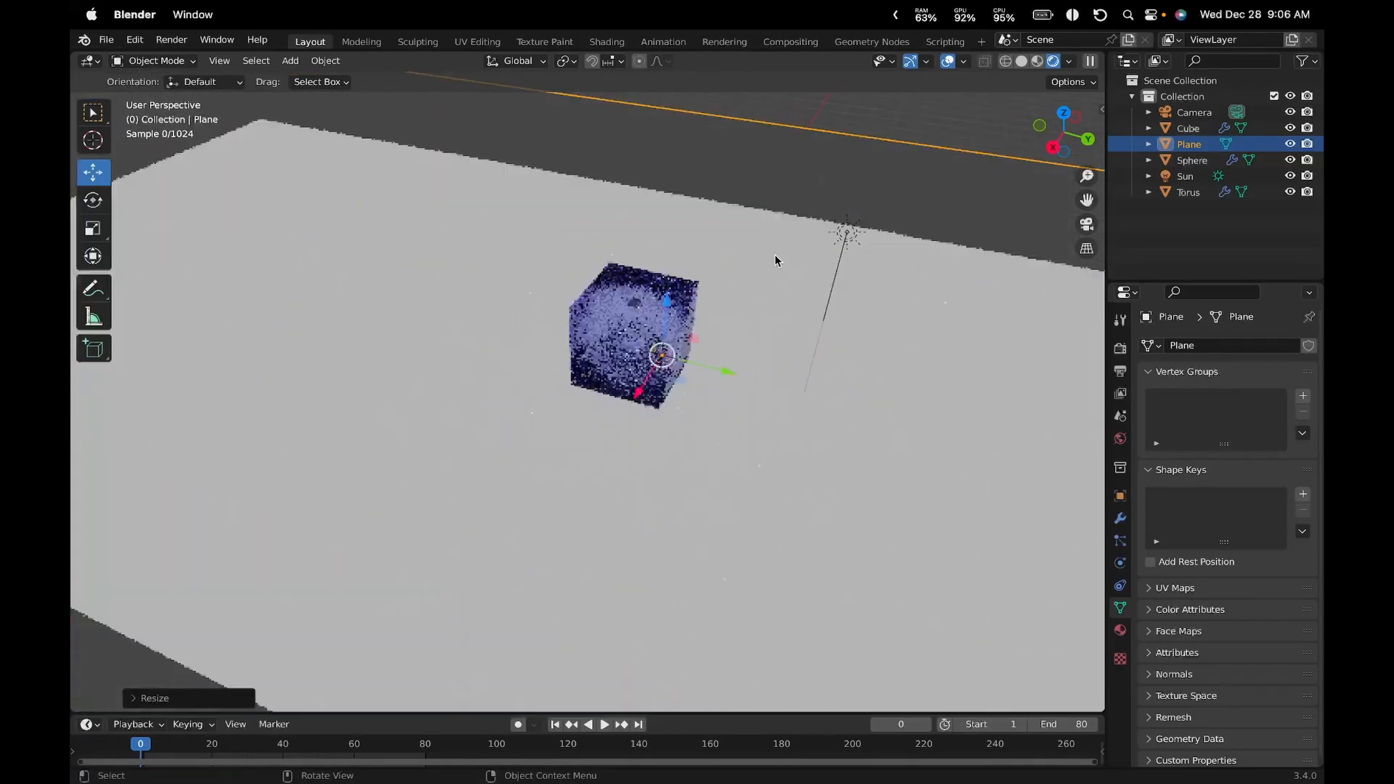
key(s)
key(x)
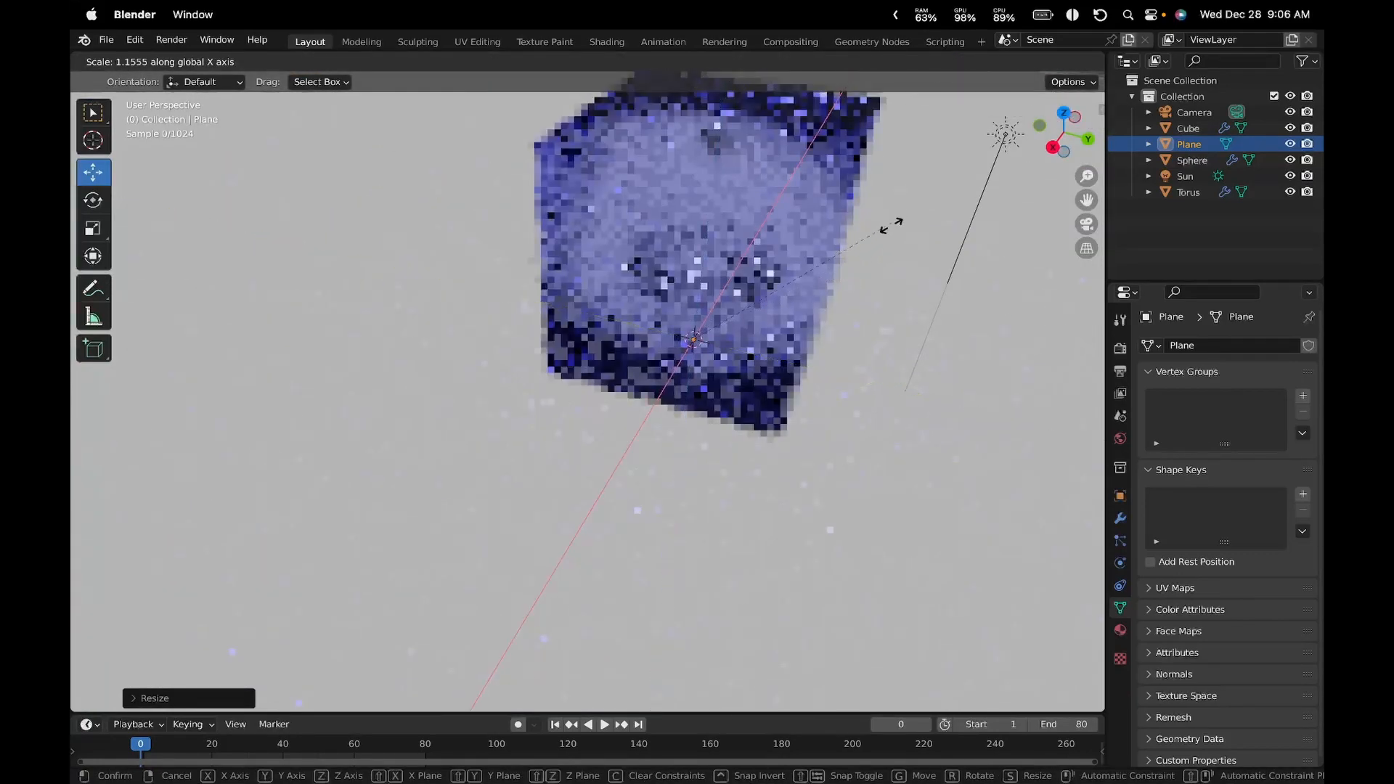
click(960, 180)
scroll(961, 182, down, 6)
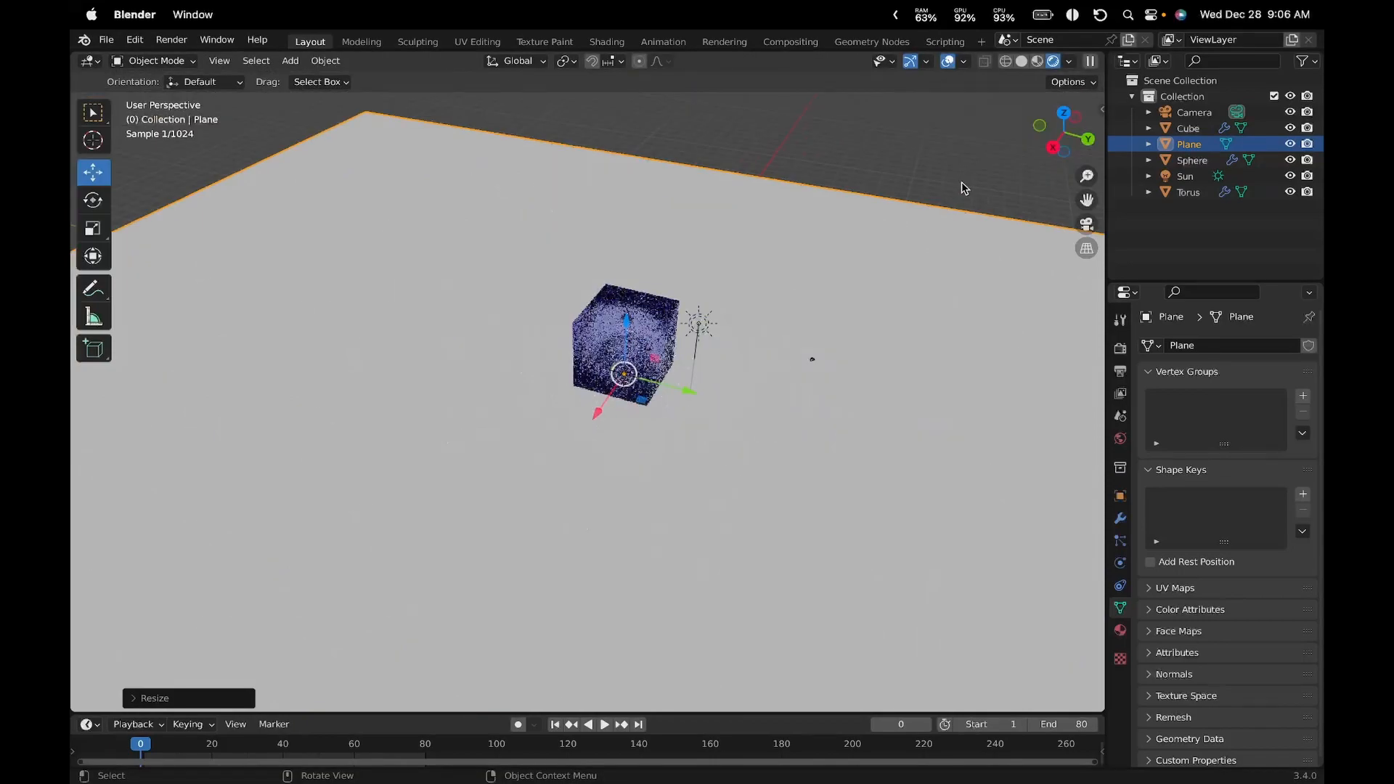
scroll(935, 189, up, 8)
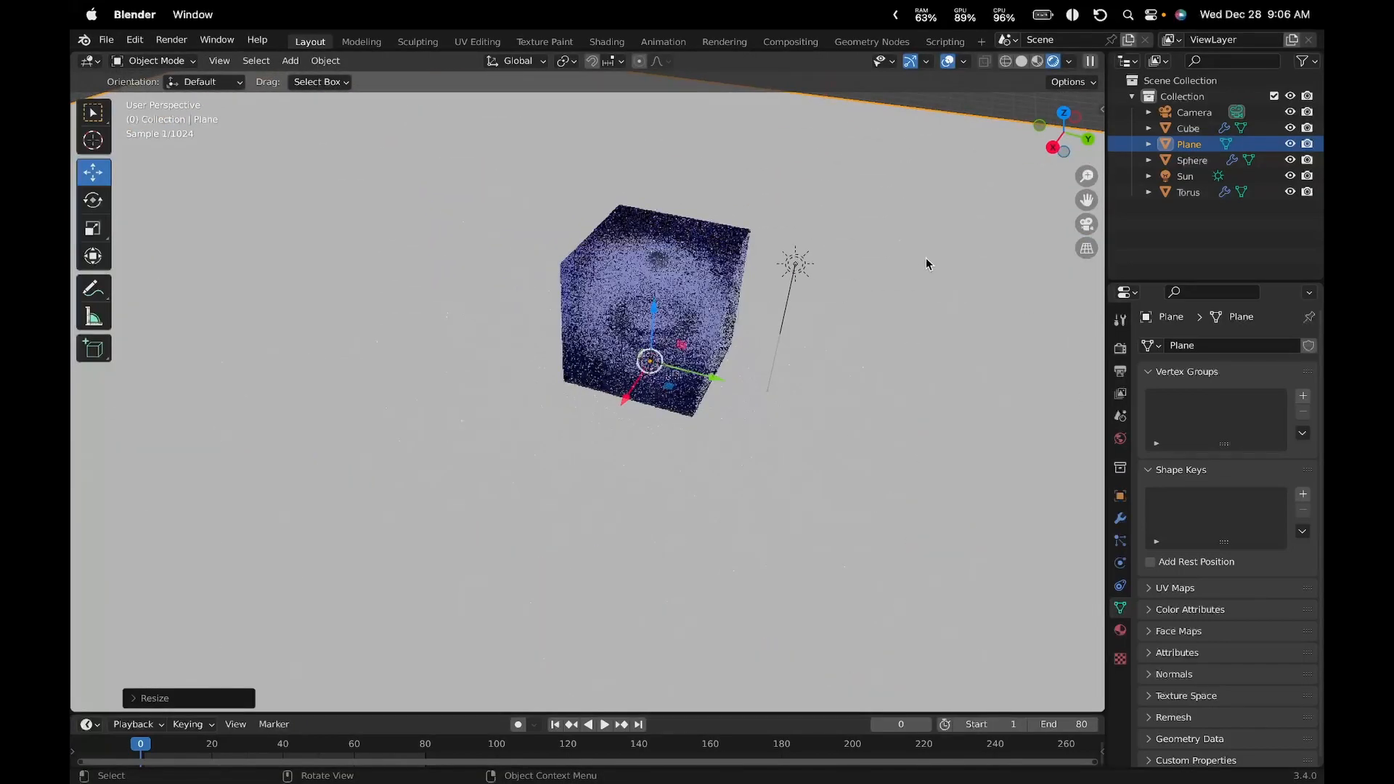
Move the timeline to frame 35 to preview the liquid inside the domain cube up close
scroll(878, 328, down, 6)
scroll(813, 322, up, 10)
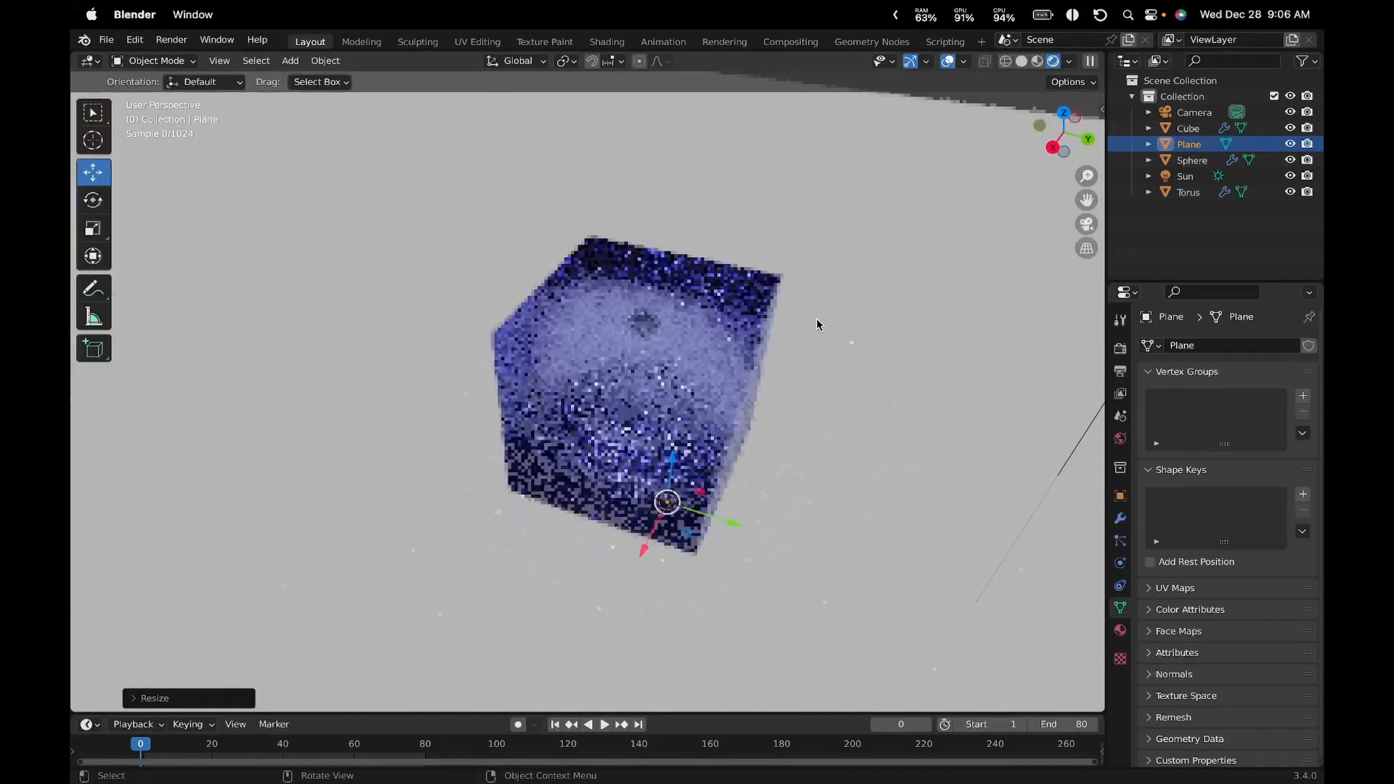
shift+middle_drag(993, 283, 950, 259)
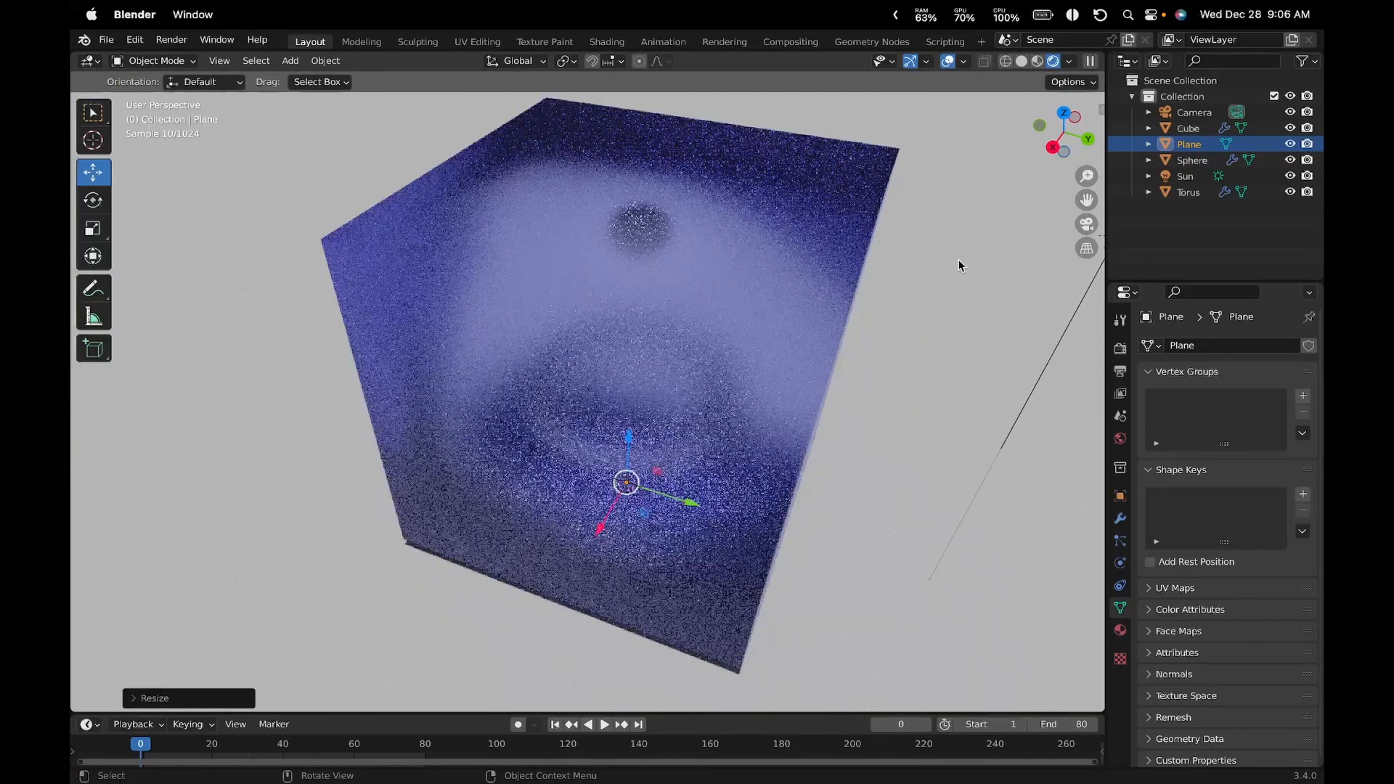
drag(190, 750, 266, 747)
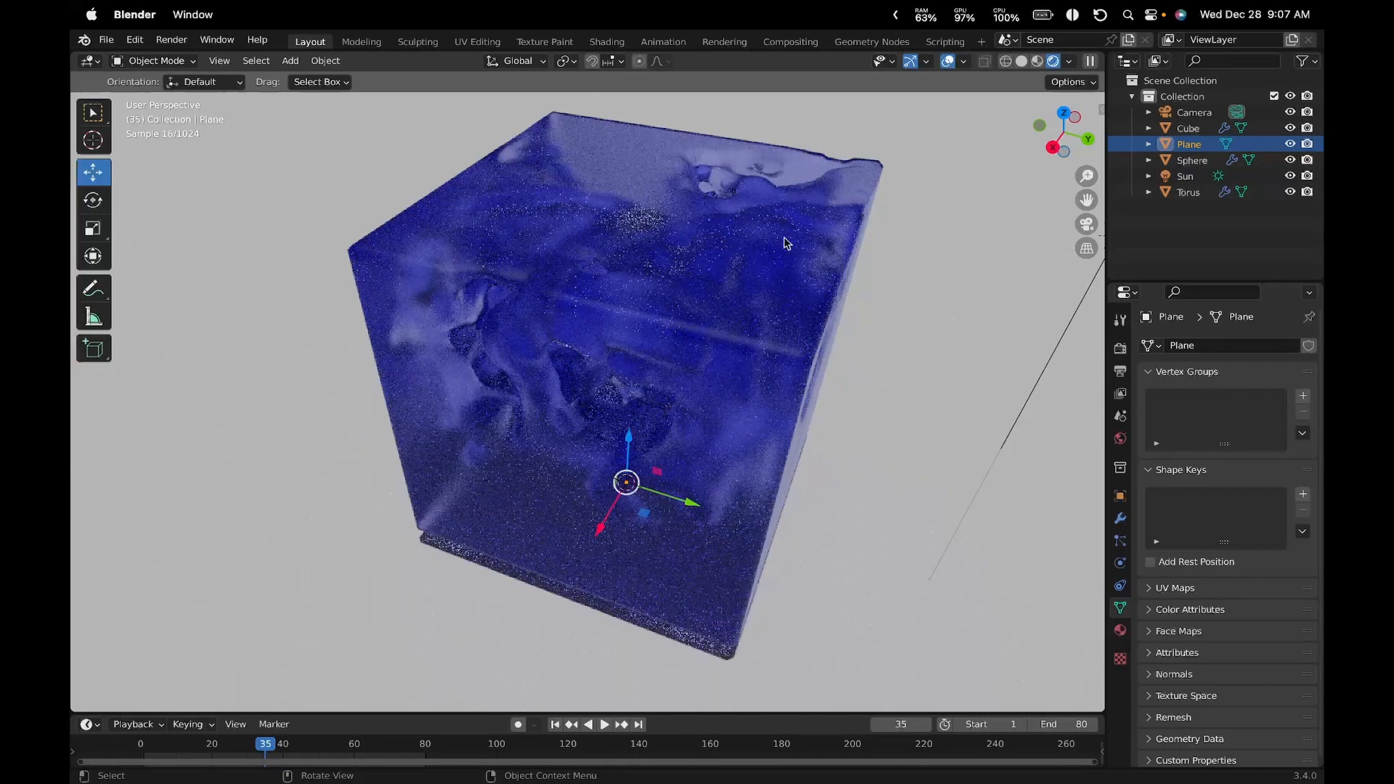
Set the Cycles render device to GPU Compute
click(1120, 370)
scroll(1184, 414, down, 2)
scroll(1184, 414, up, 2)
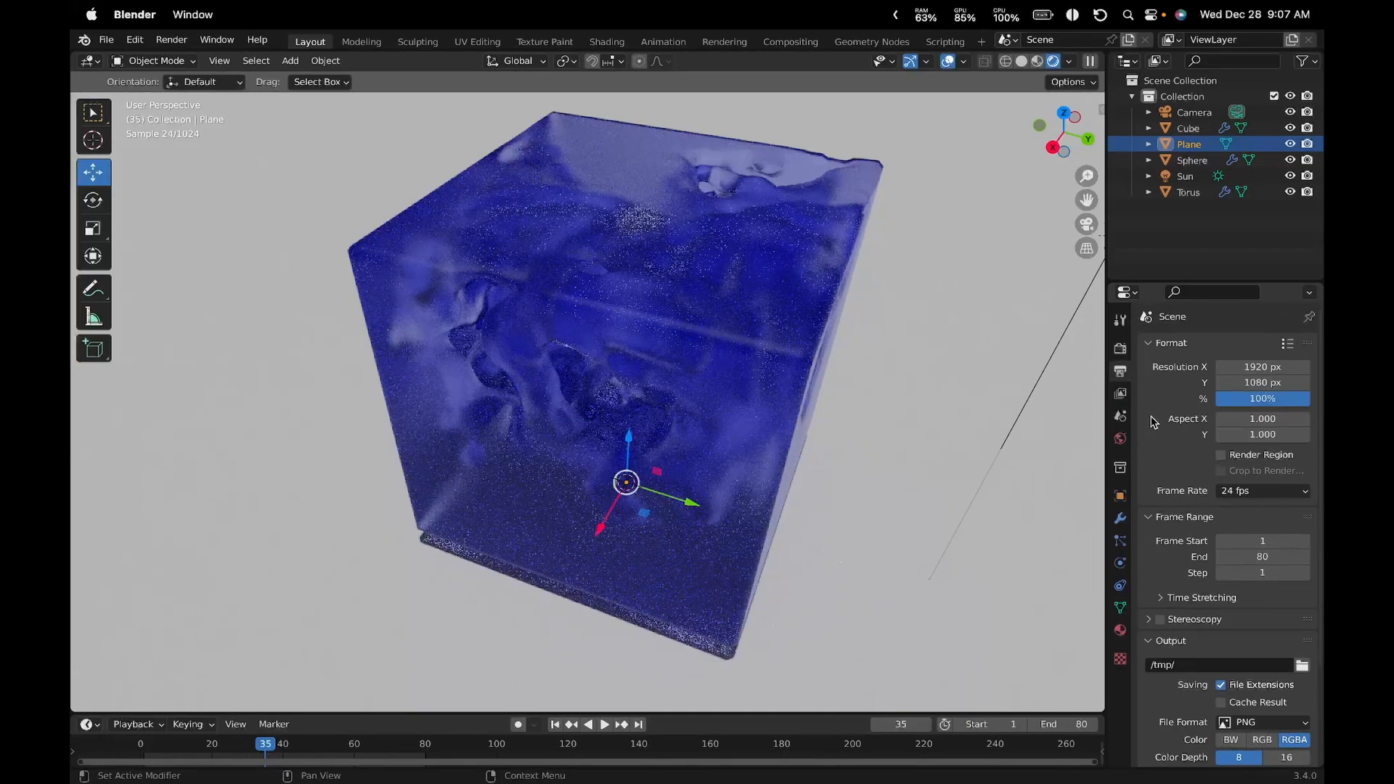
scroll(1147, 385, down, 1)
click(1120, 350)
scroll(1137, 396, down, 1)
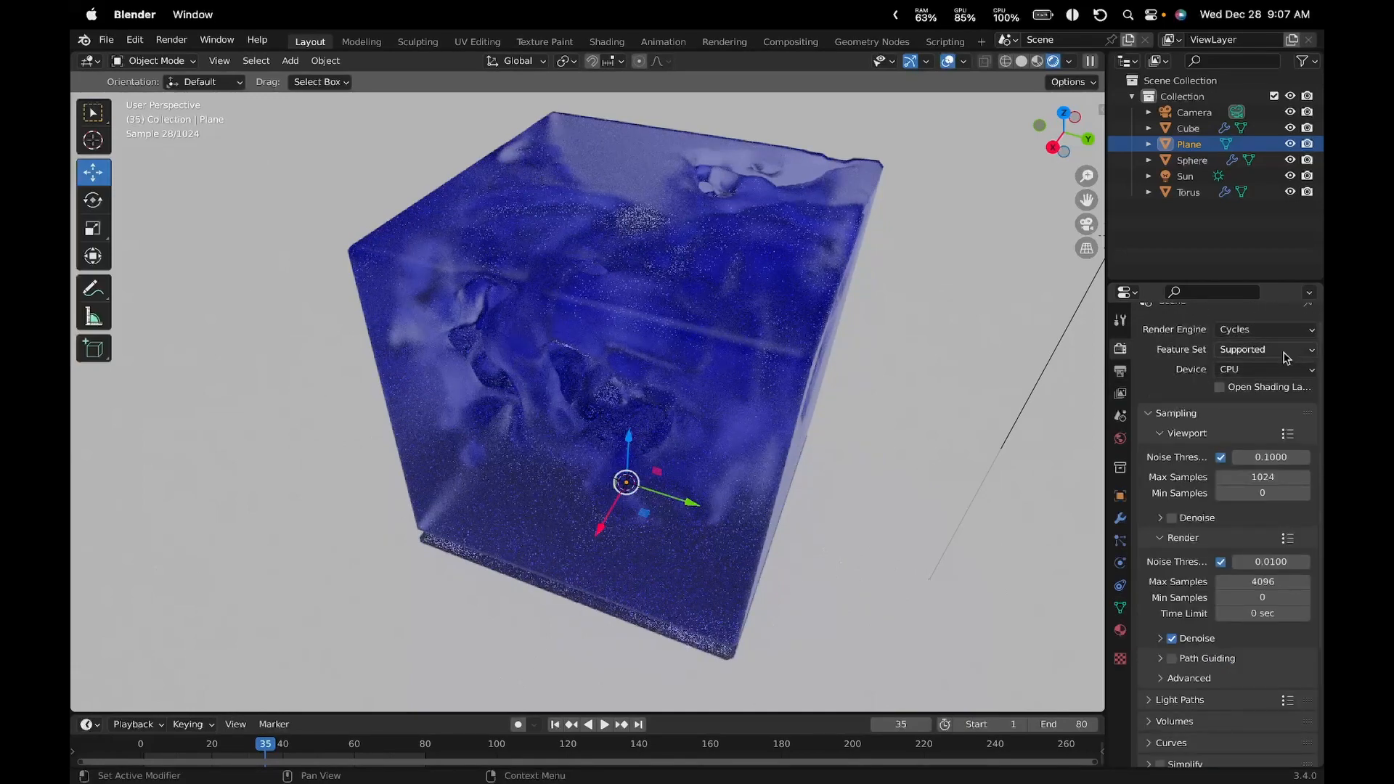
click(1267, 369)
click(1245, 409)
scroll(1246, 416, down, 1)
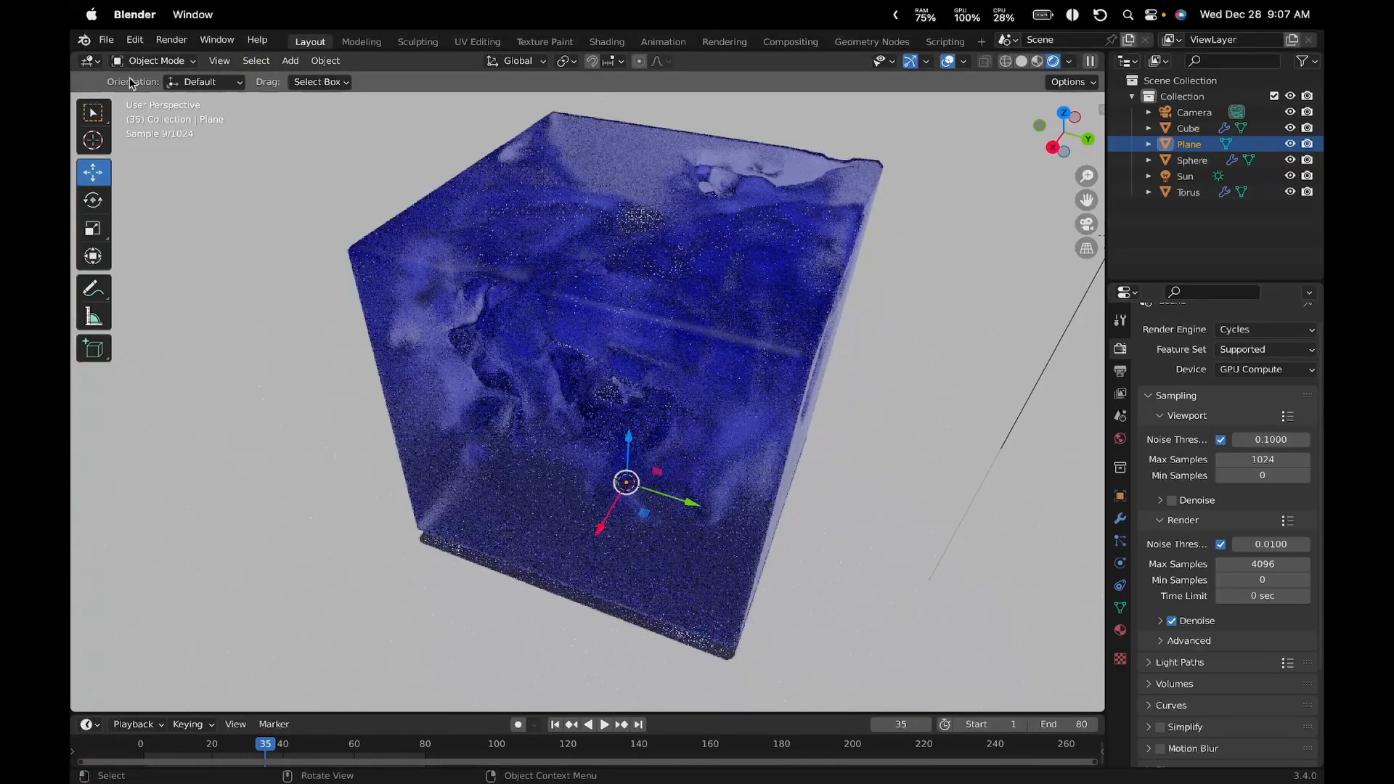
Check the Cycles render devices in the system preferences, including Metal and MetalRT, and close the preferences
click(135, 39)
click(186, 269)
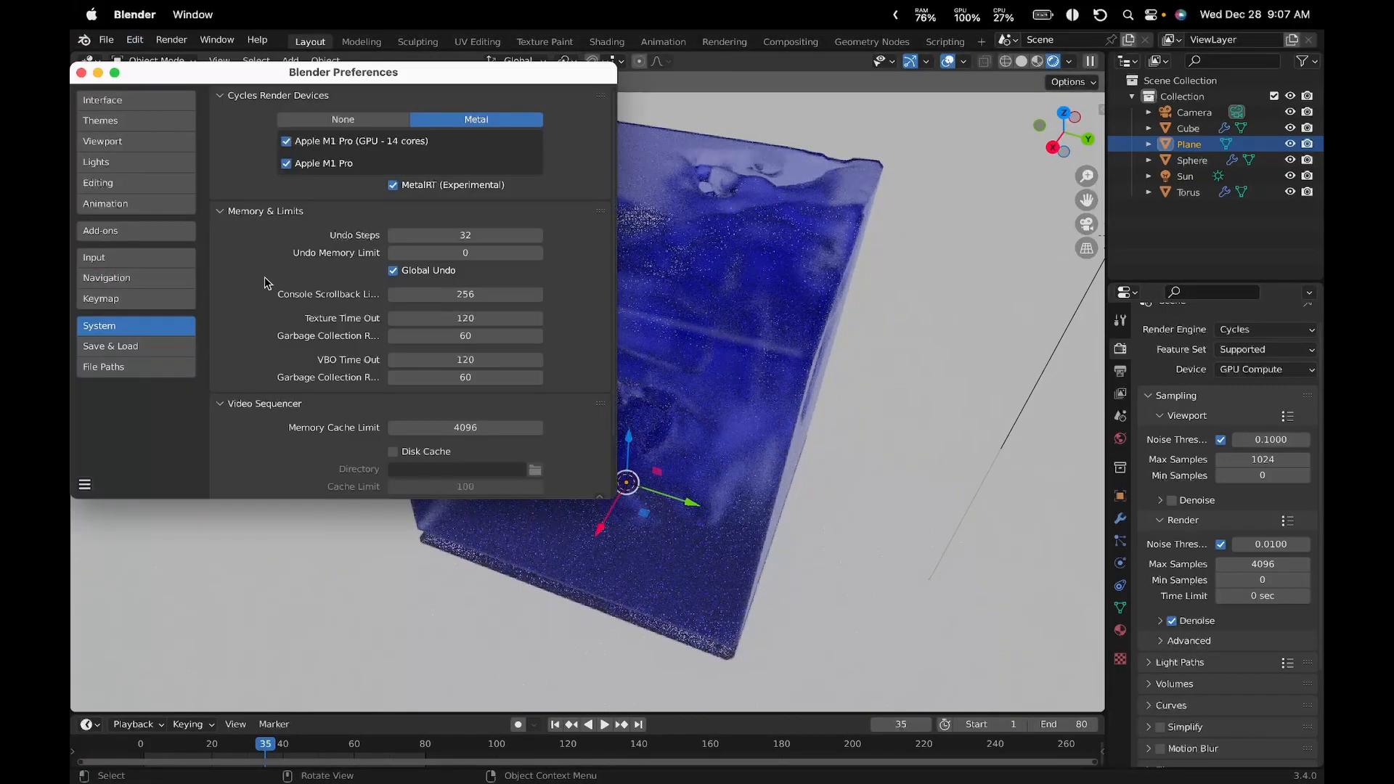
drag(347, 75, 690, 165)
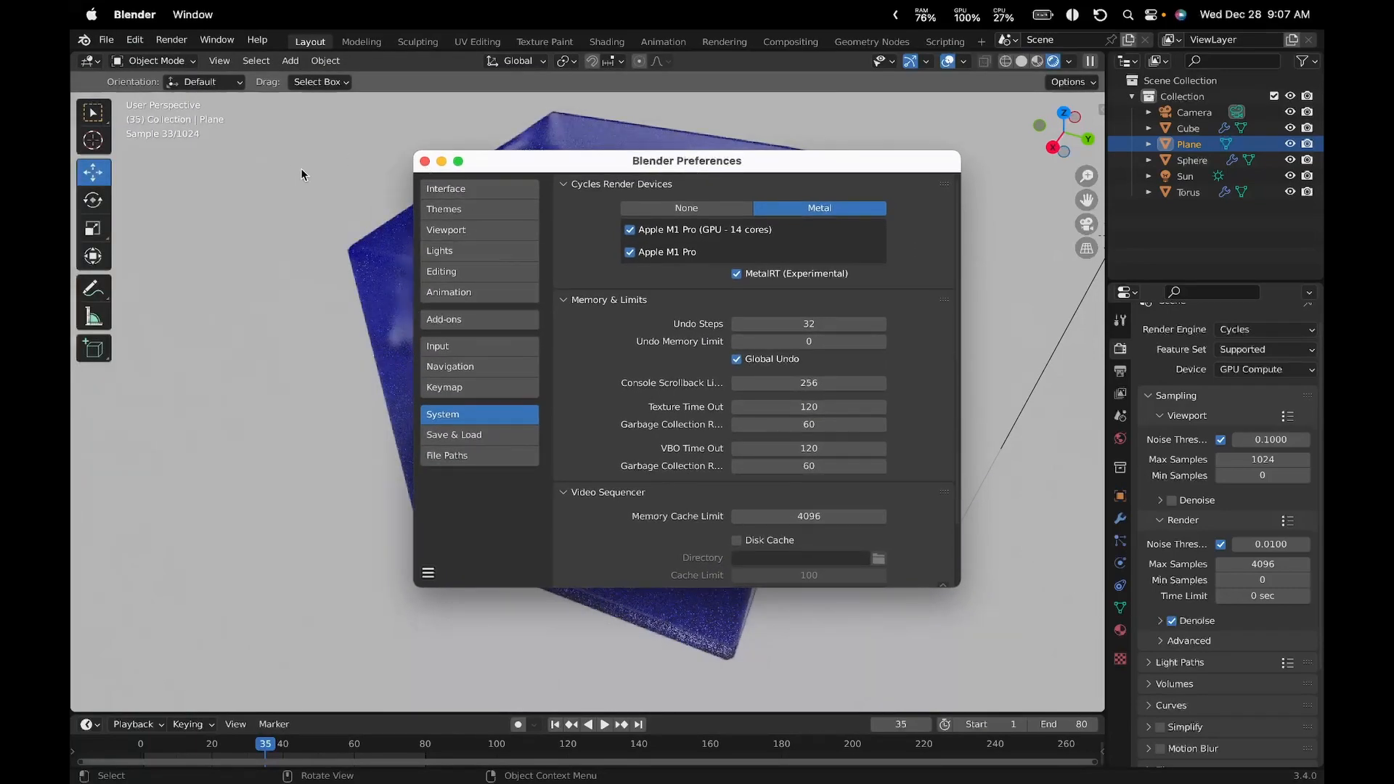
click(135, 40)
click(174, 269)
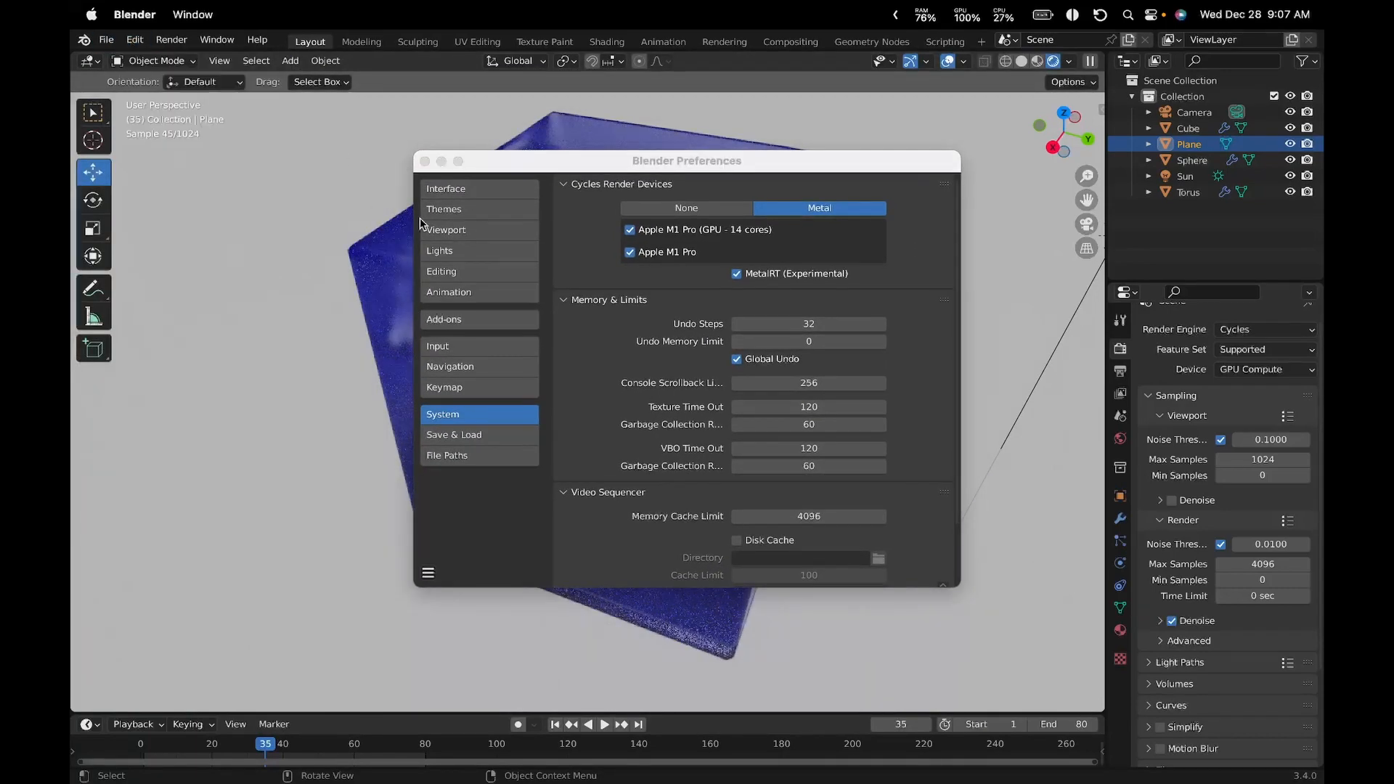
drag(691, 163, 601, 124)
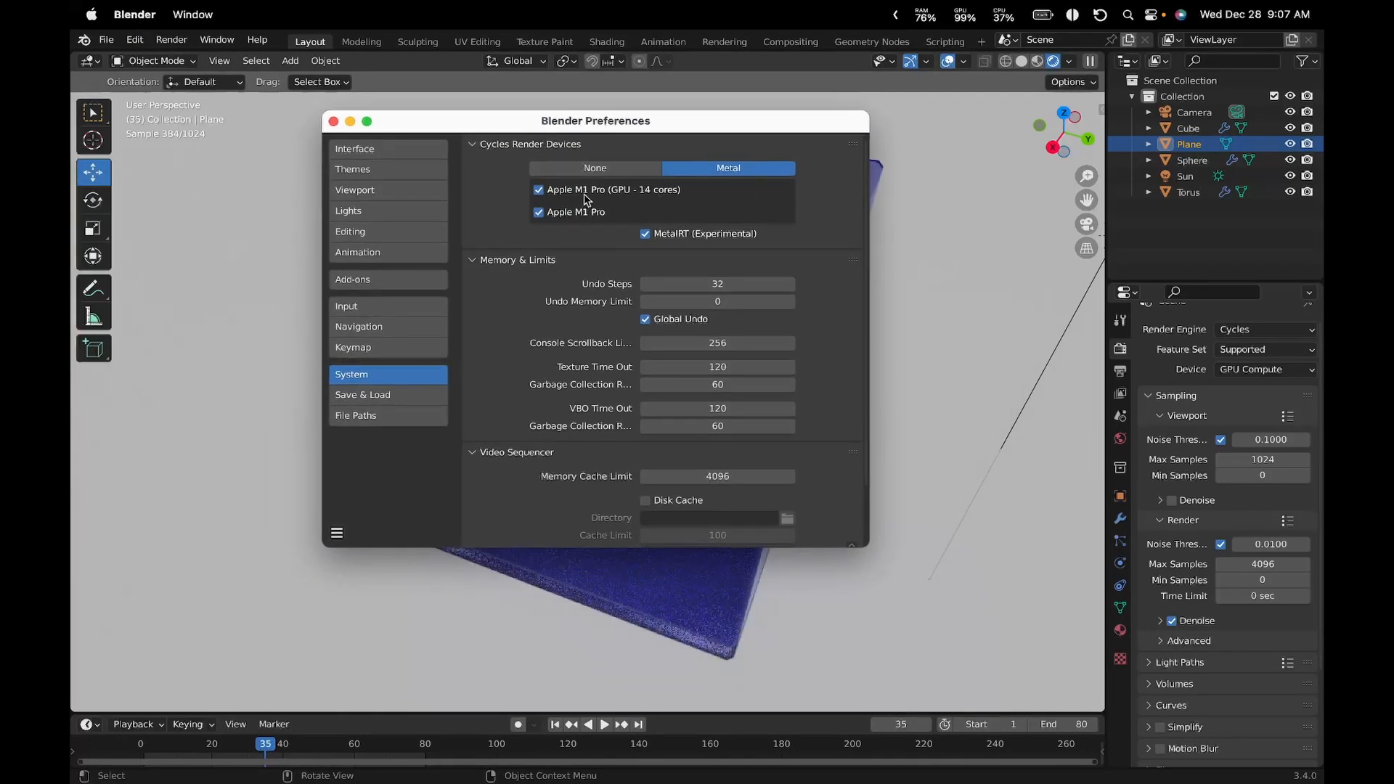
drag(663, 119, 717, 130)
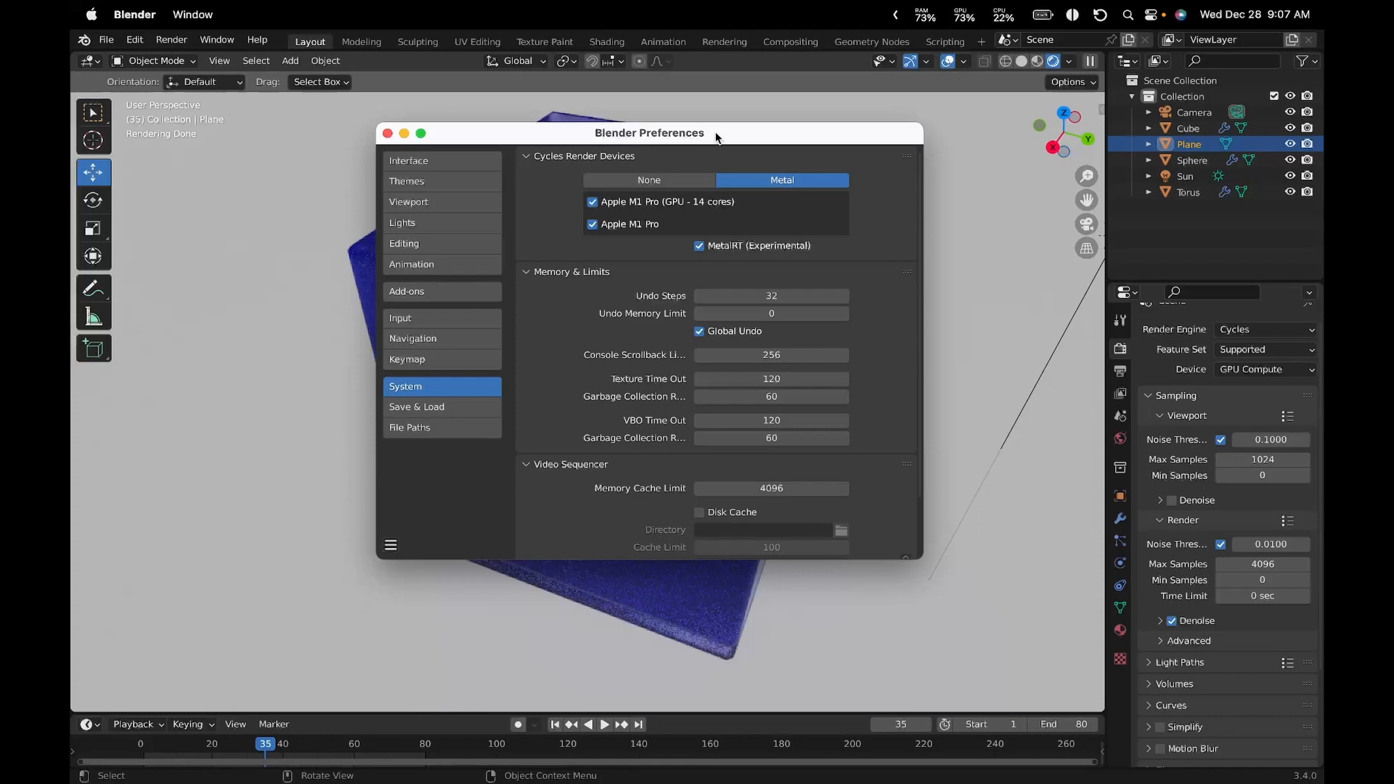
mouse_move(715, 137)
mouse_down()
mouse_move(694, 140)
mouse_move(696, 119)
mouse_up()
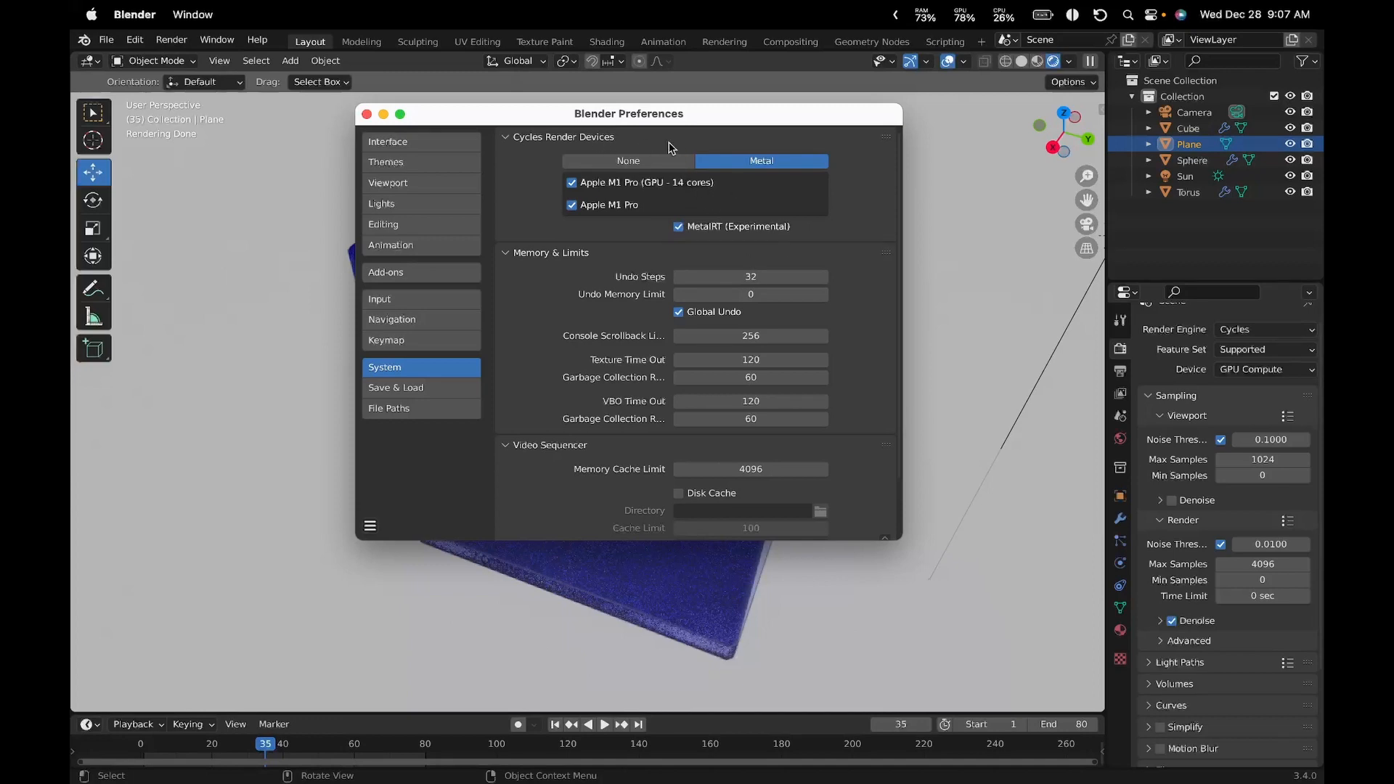
mouse_move(668, 102)
mouse_down()
mouse_move(705, 104)
mouse_move(660, 115)
mouse_up()
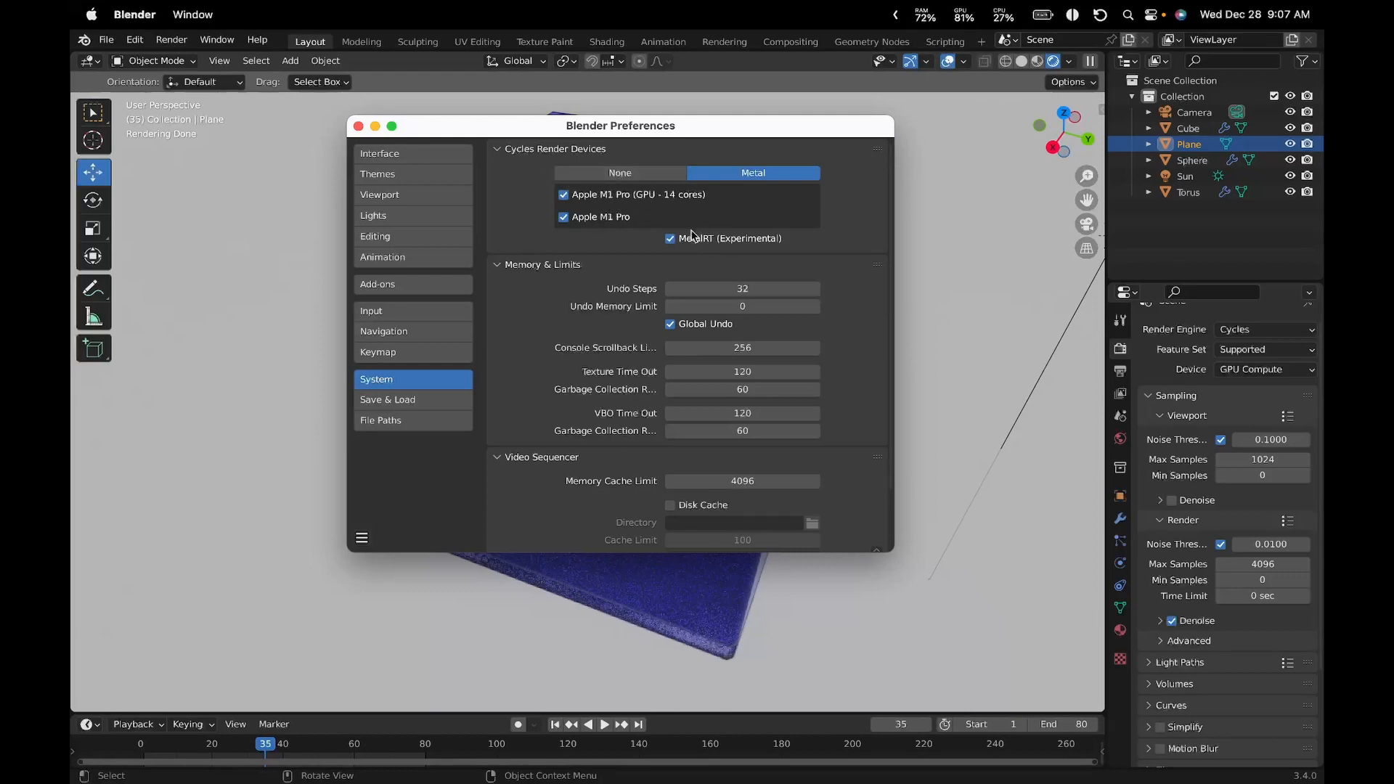
scroll(864, 327, down, 2)
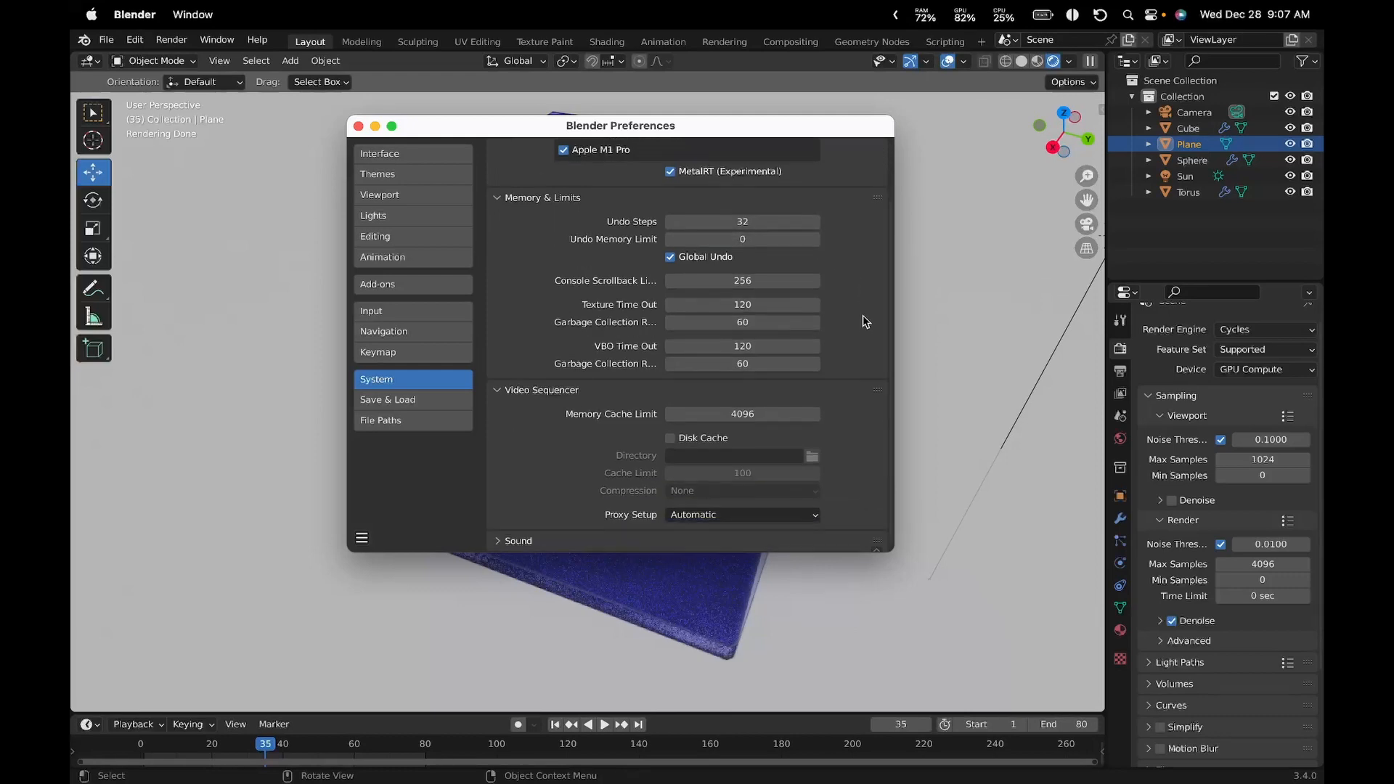
scroll(864, 316, up, 2)
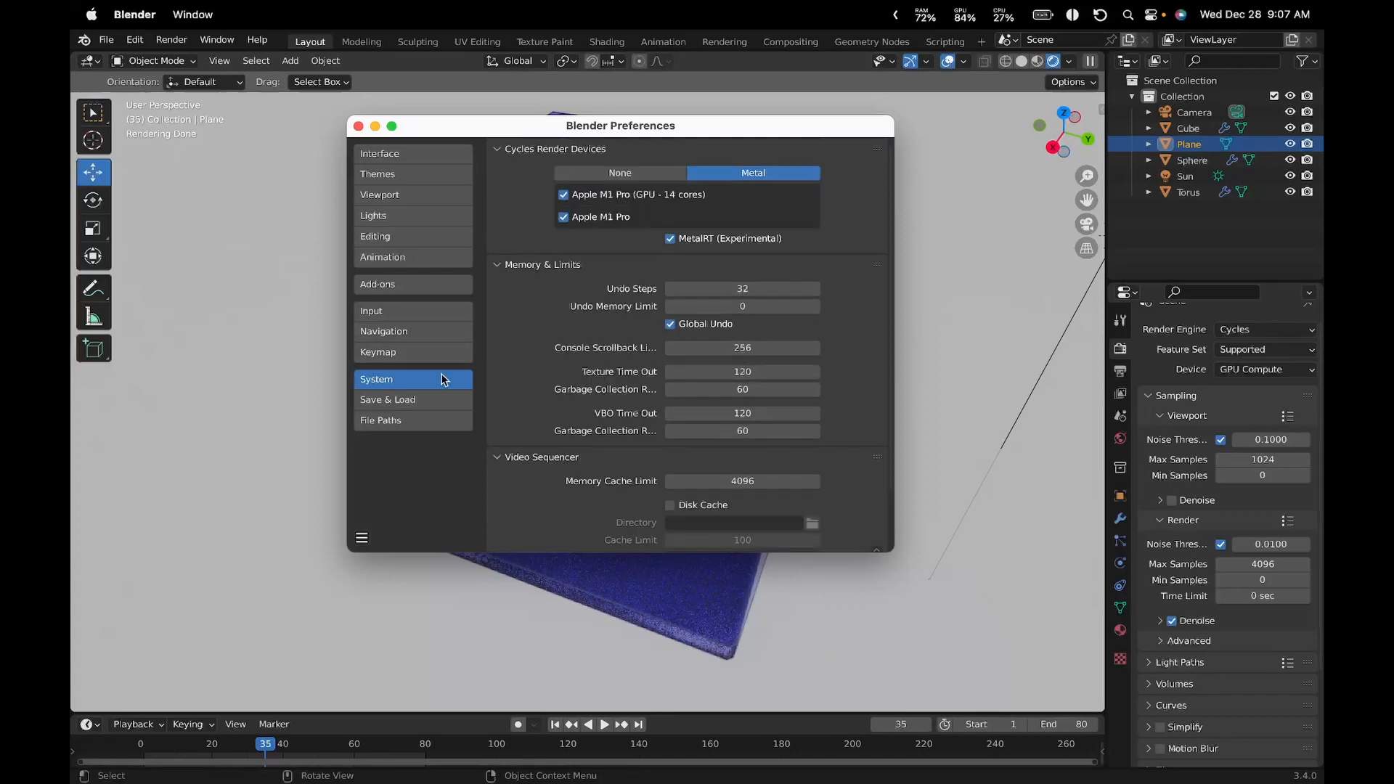
click(358, 126)
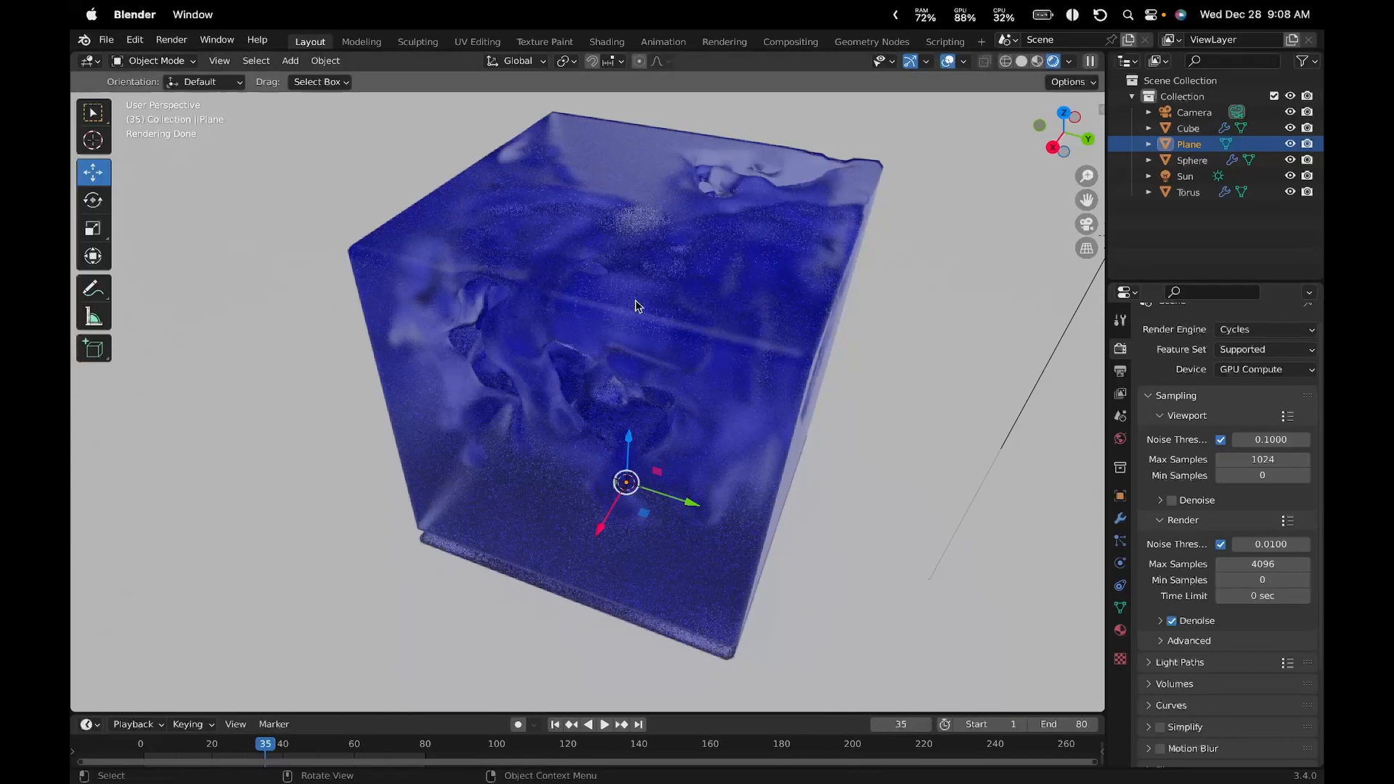
Enable viewport denoising in the render sampling settings with the Automatic denoiser
click(1120, 371)
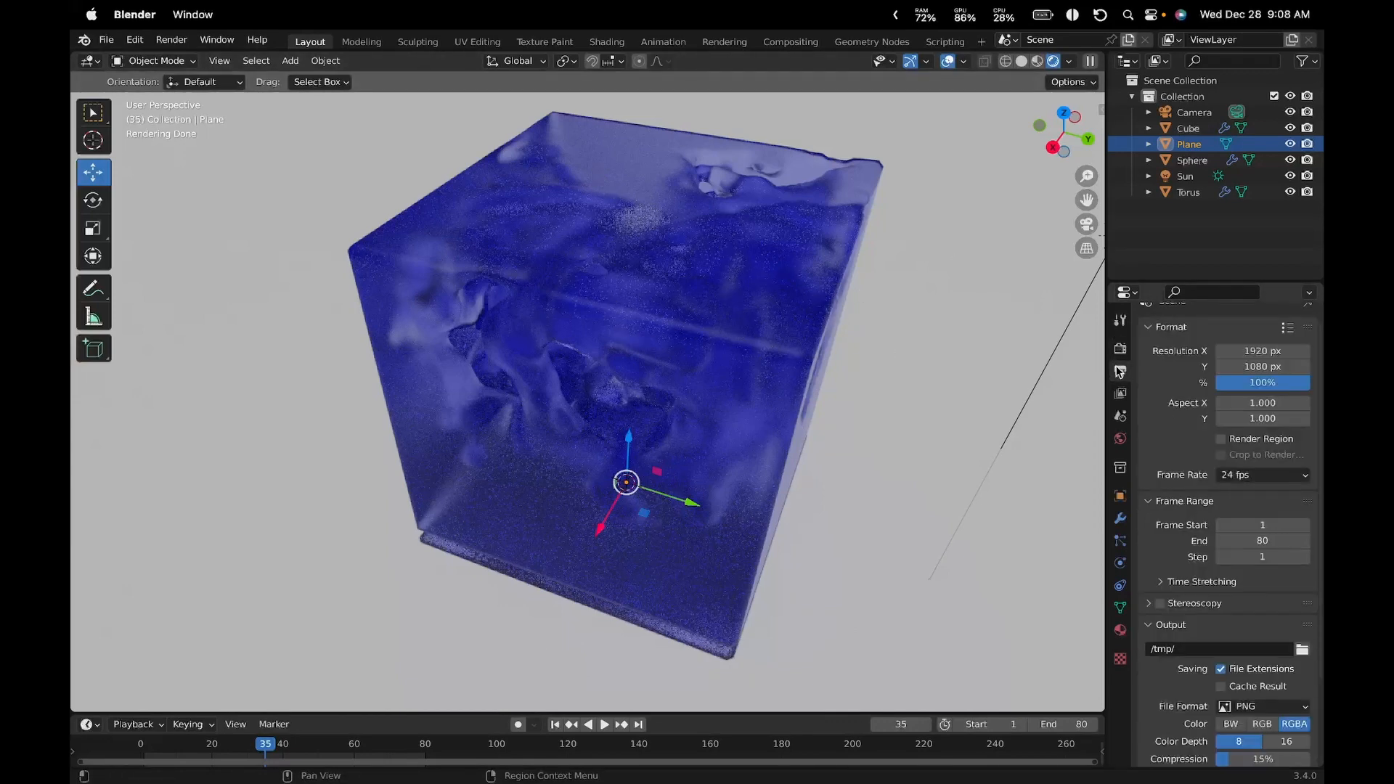
click(1120, 349)
scroll(1154, 374, down, 3)
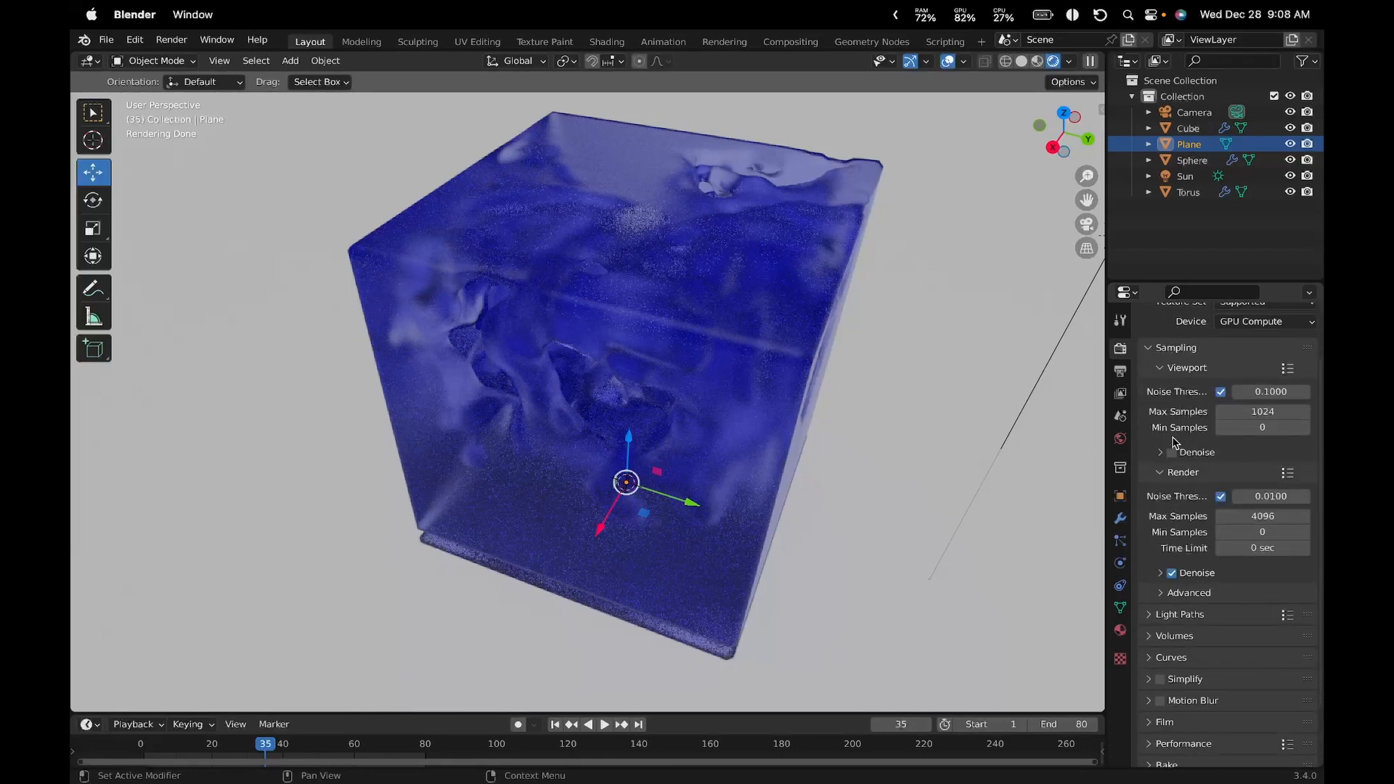
scroll(1165, 421, down, 1)
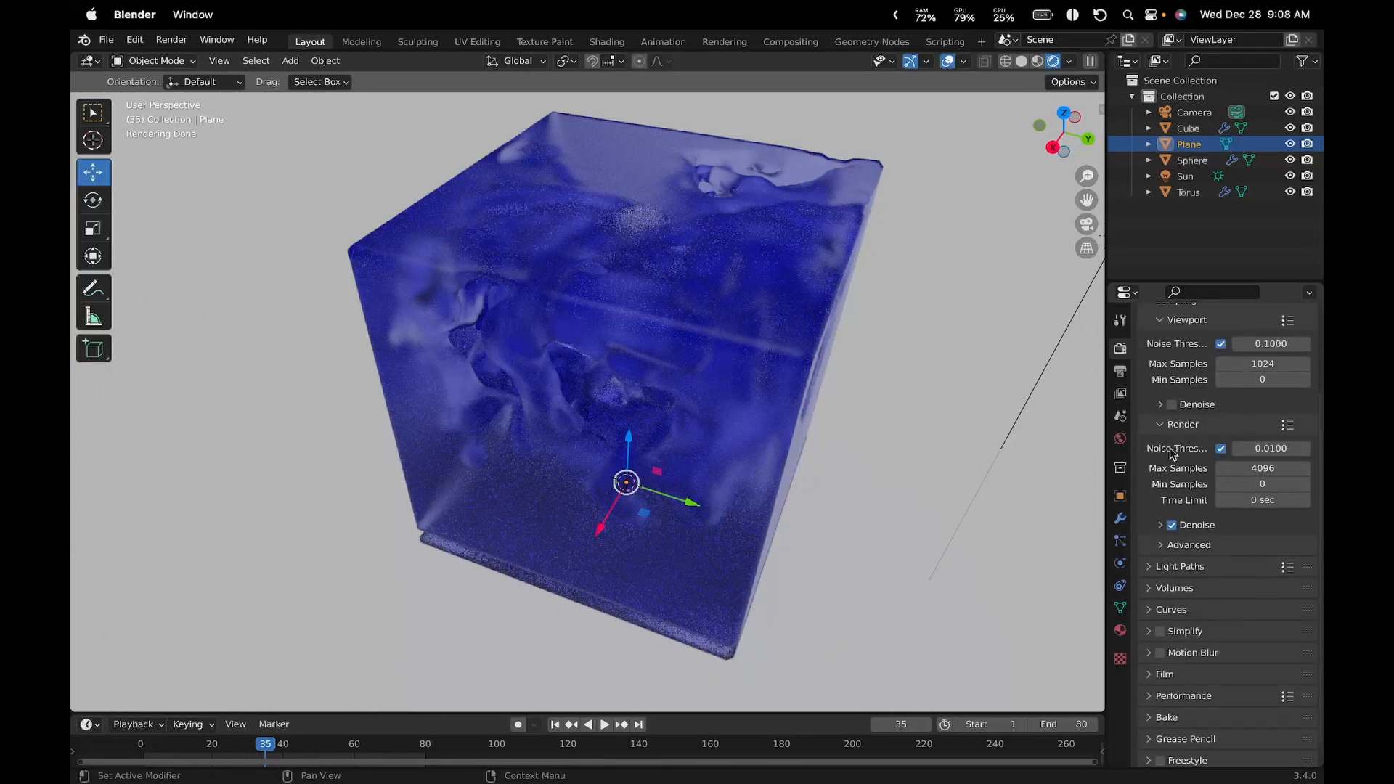
click(1160, 404)
click(1171, 405)
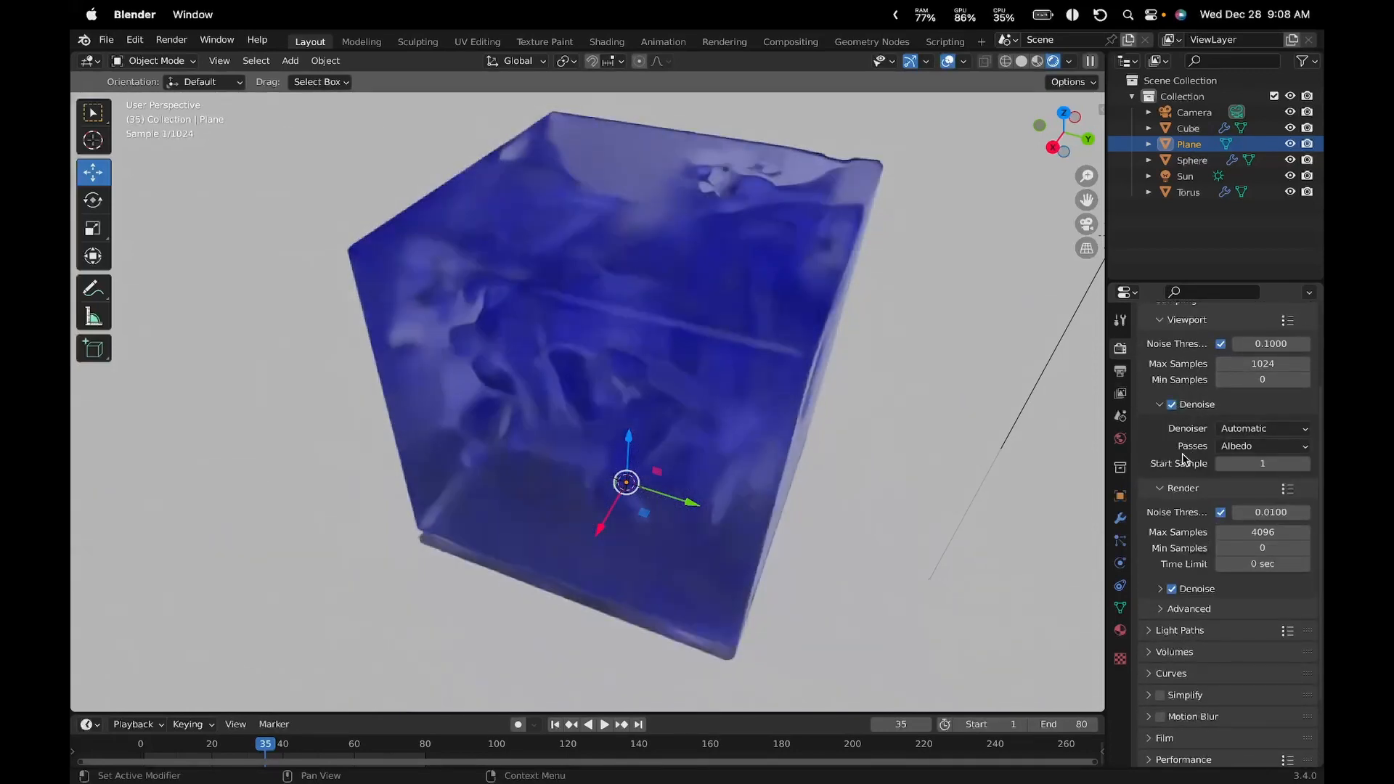
click(1244, 429)
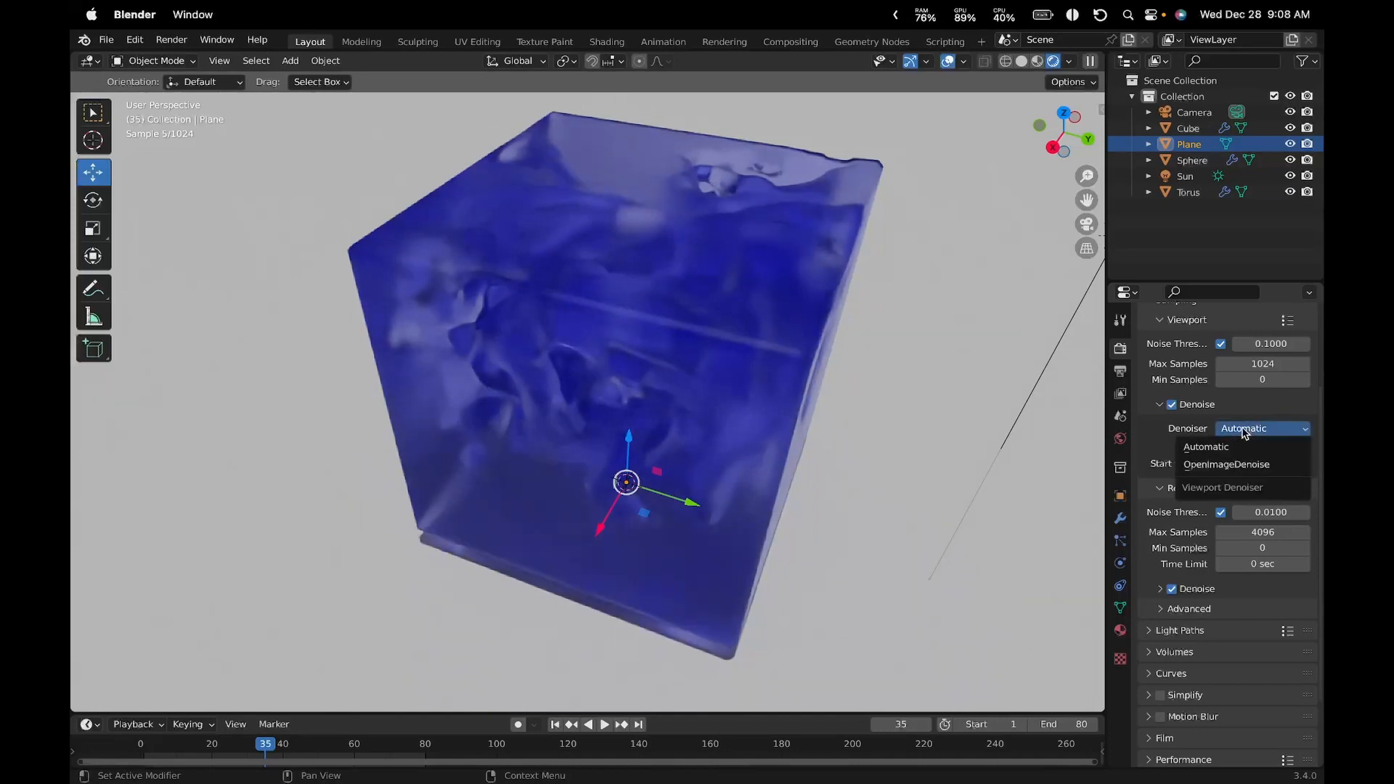
click(1220, 446)
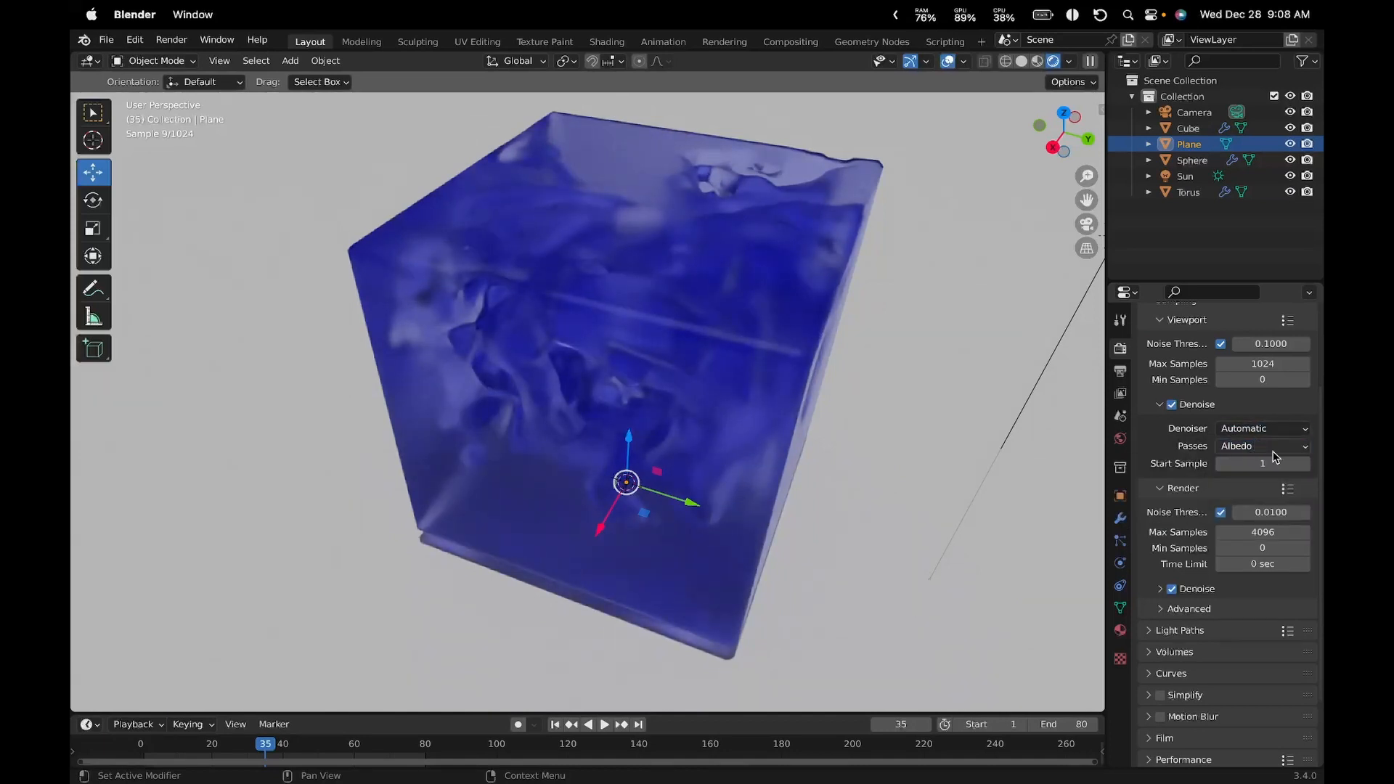
Set the maximum samples for the final render to 2048
scroll(1234, 458, down, 3)
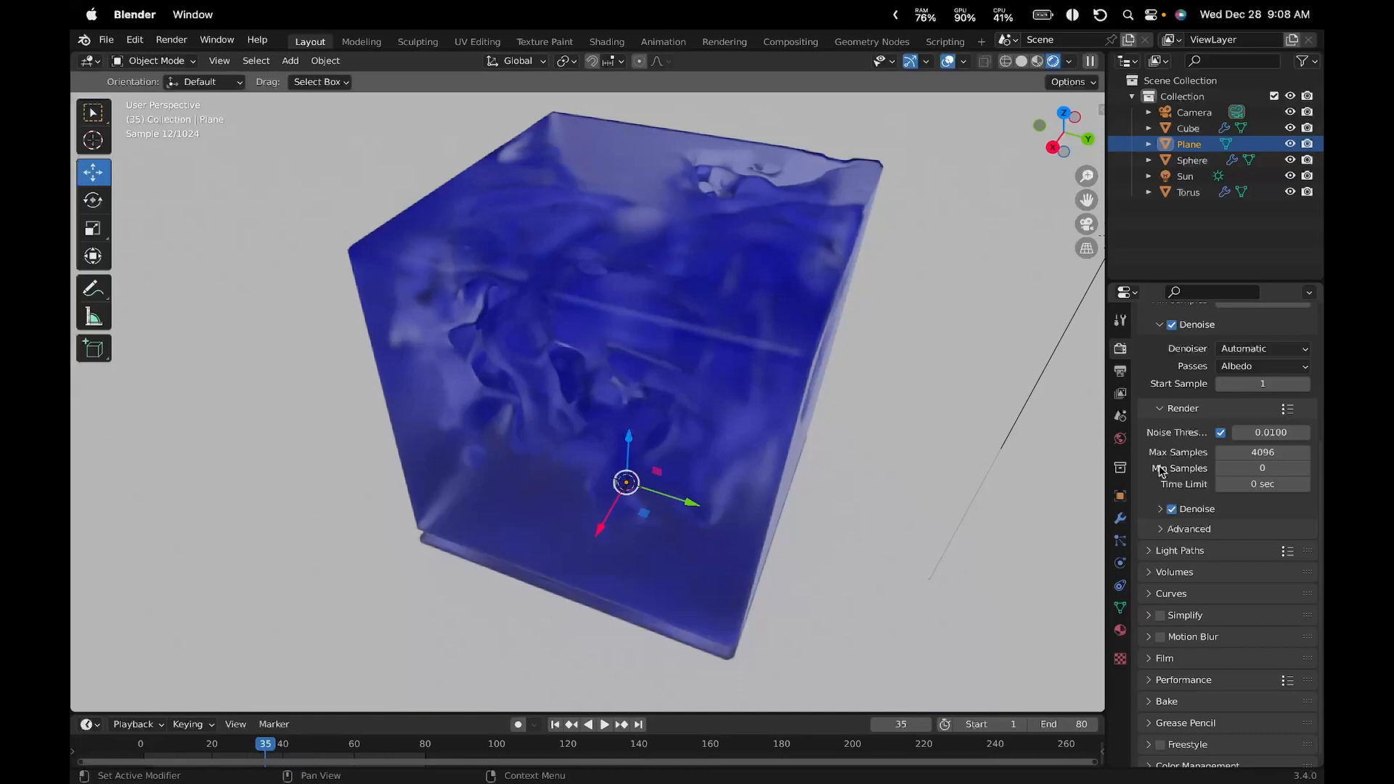
click(1267, 448)
text(2)
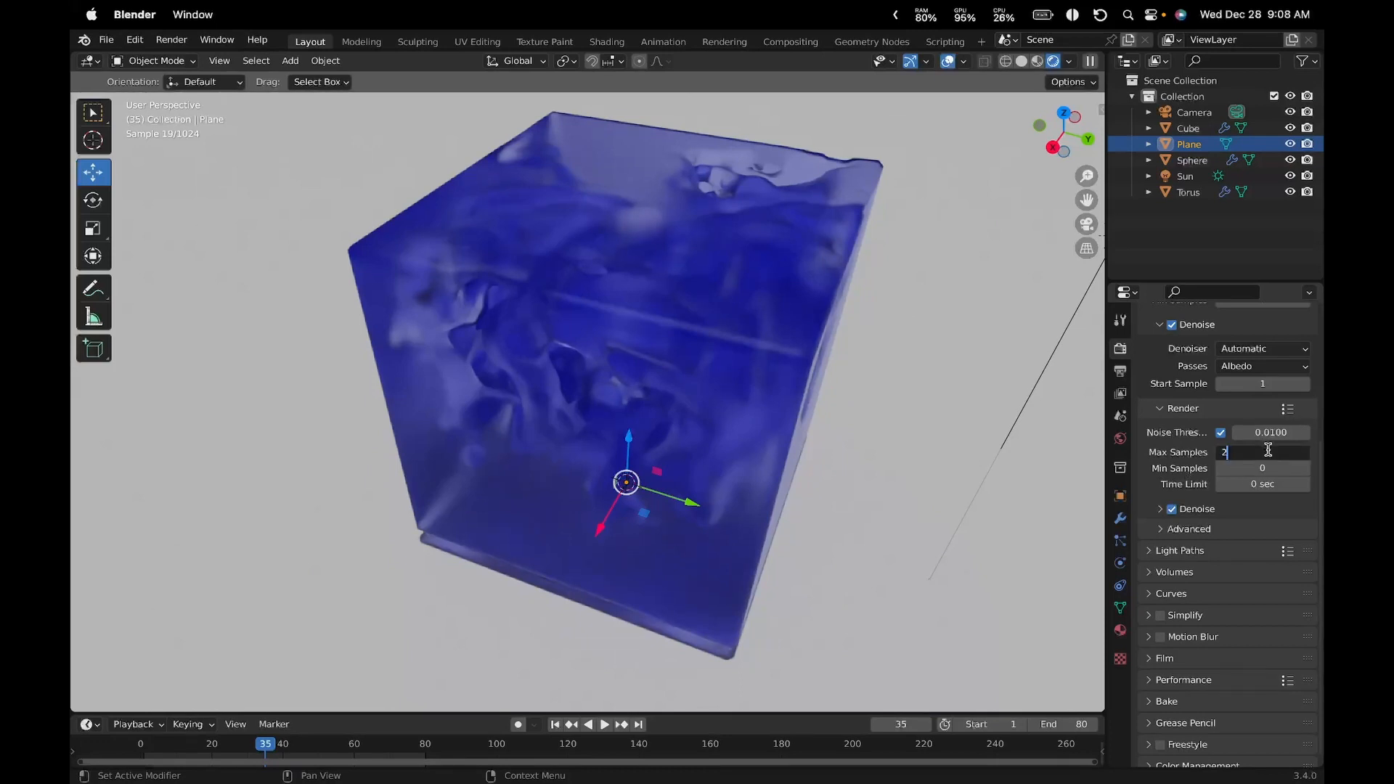
text(00)
key(Return)
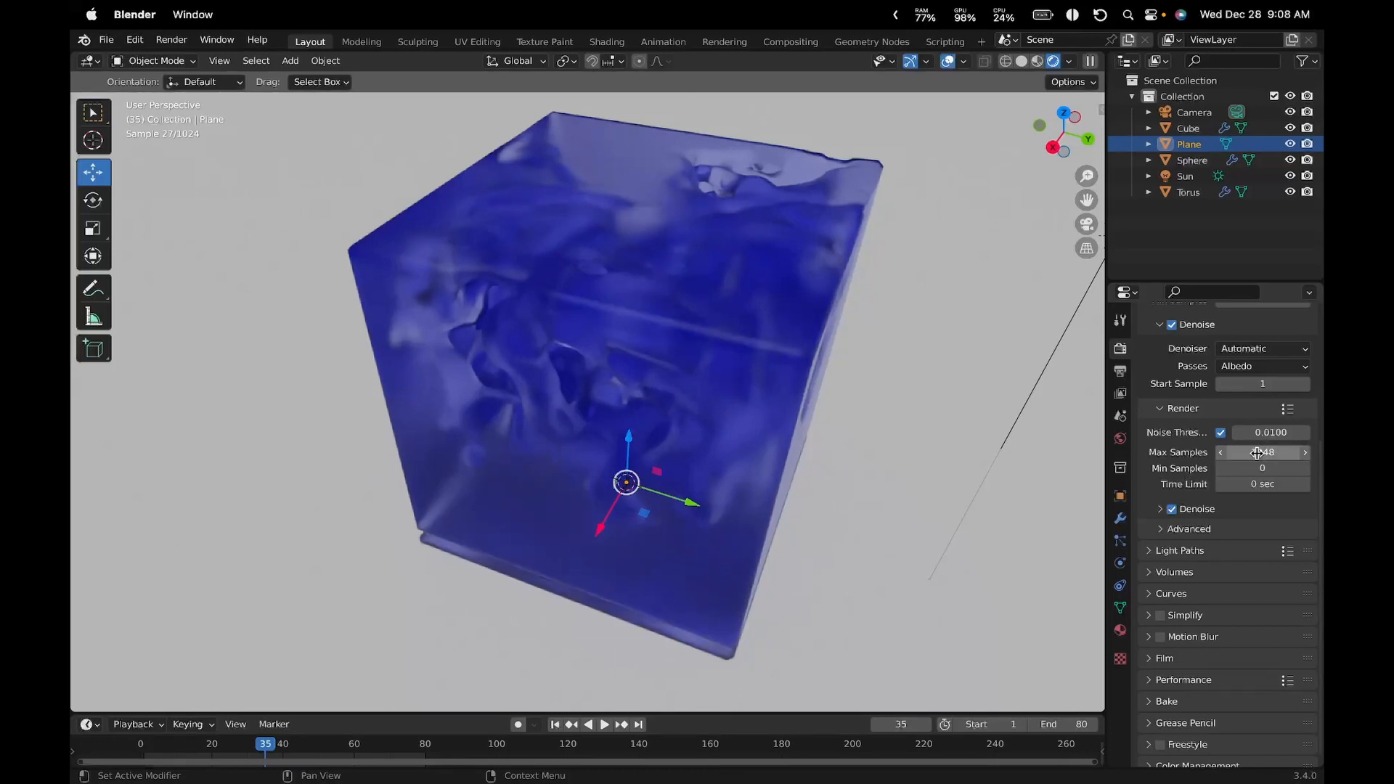
click(1267, 452)
click(1142, 447)
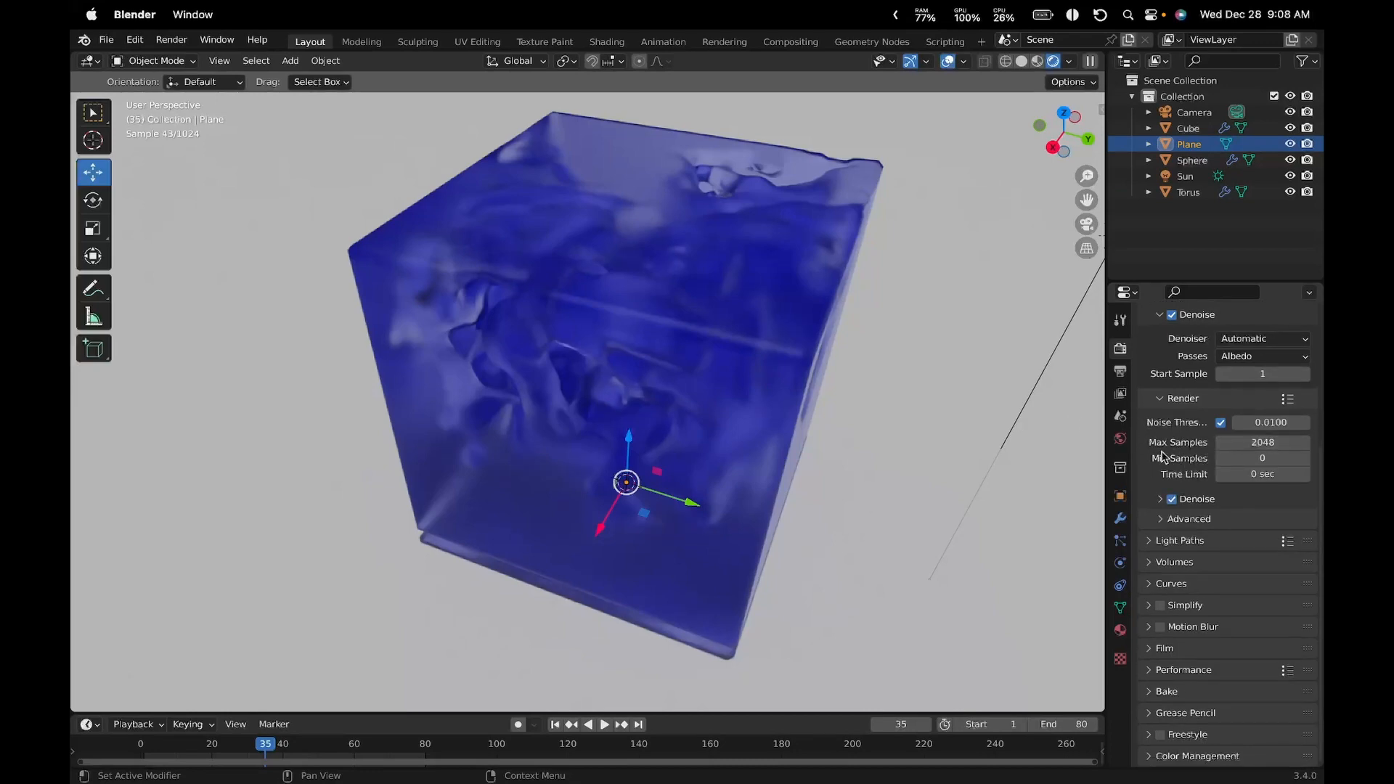
Inspect the liquid up close, turning viewport denoising off and back on to compare the noise
scroll(1159, 457, up, 2)
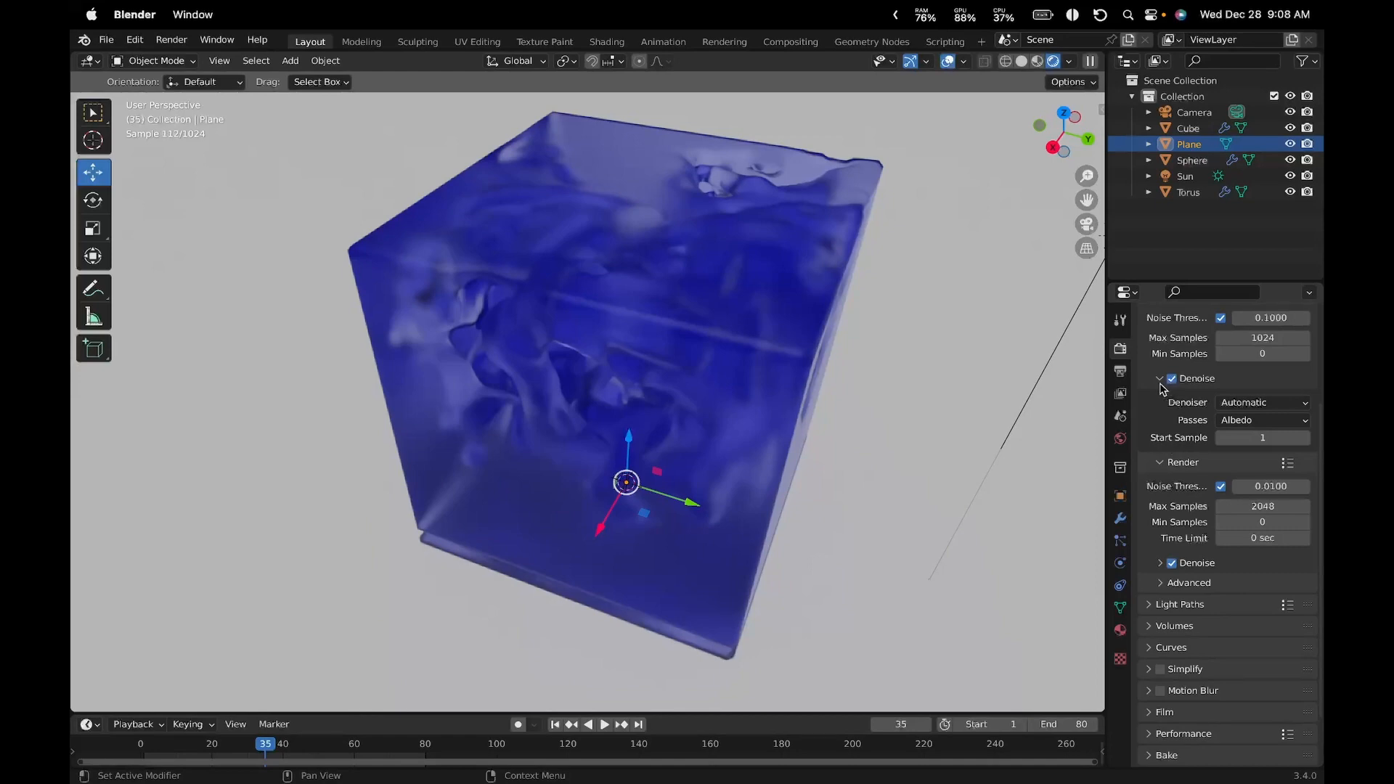
scroll(983, 485, down, 3)
scroll(631, 364, up, 5)
scroll(635, 366, up, 3)
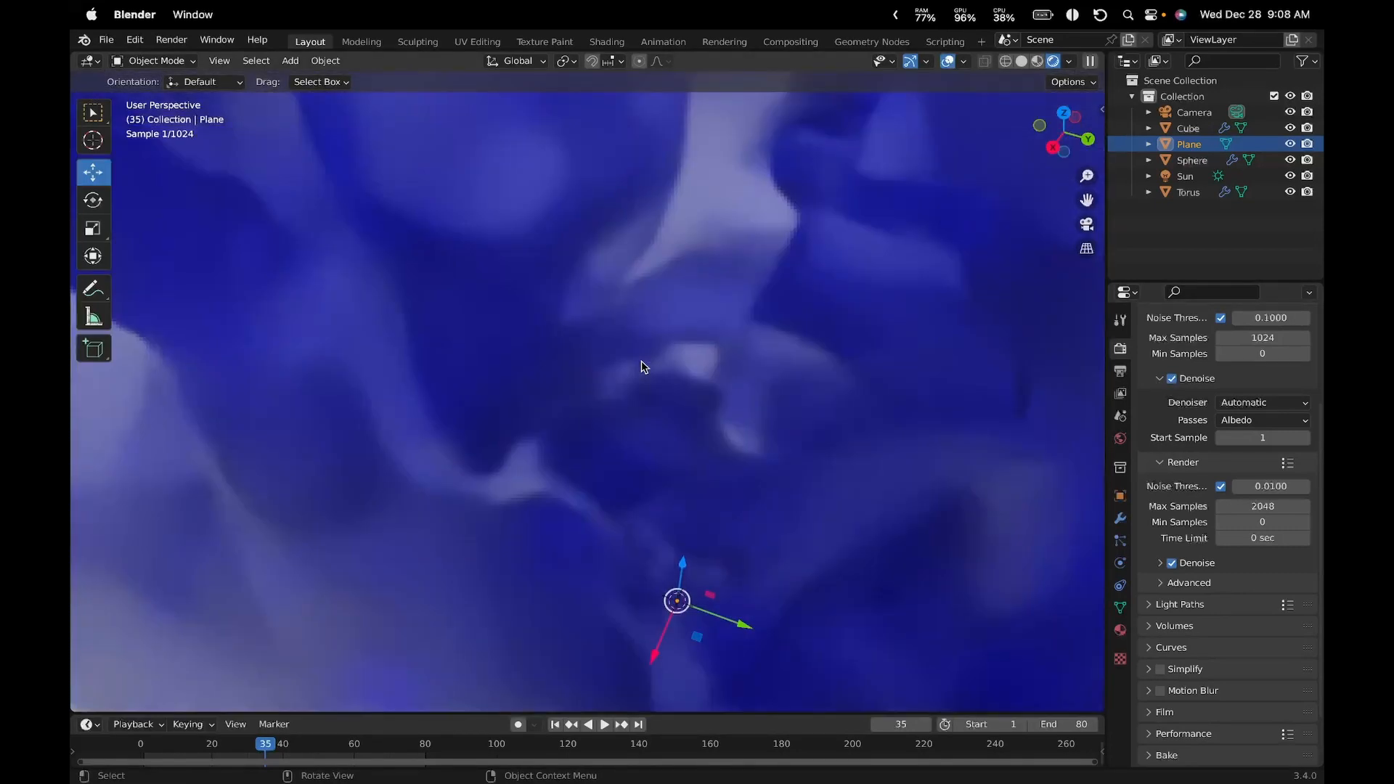
scroll(652, 366, down, 3)
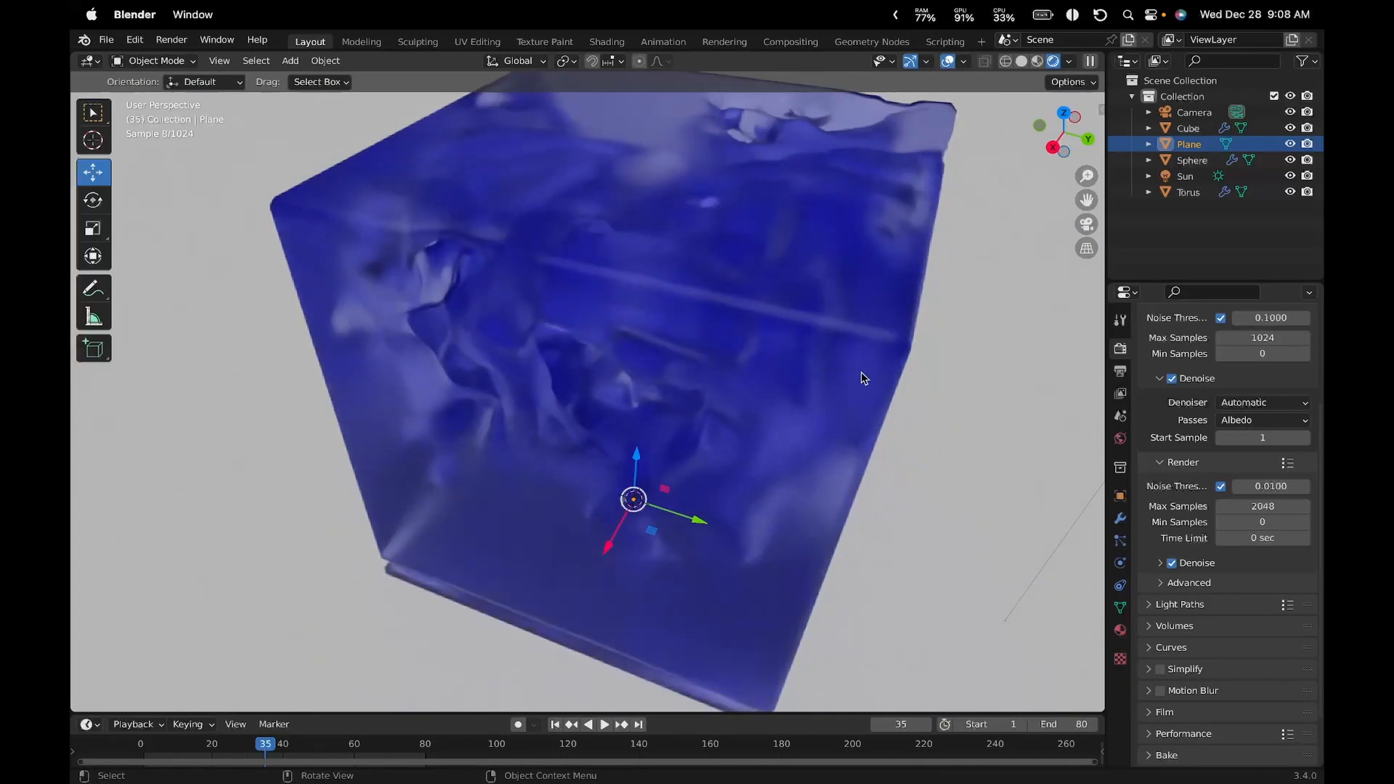
click(1170, 378)
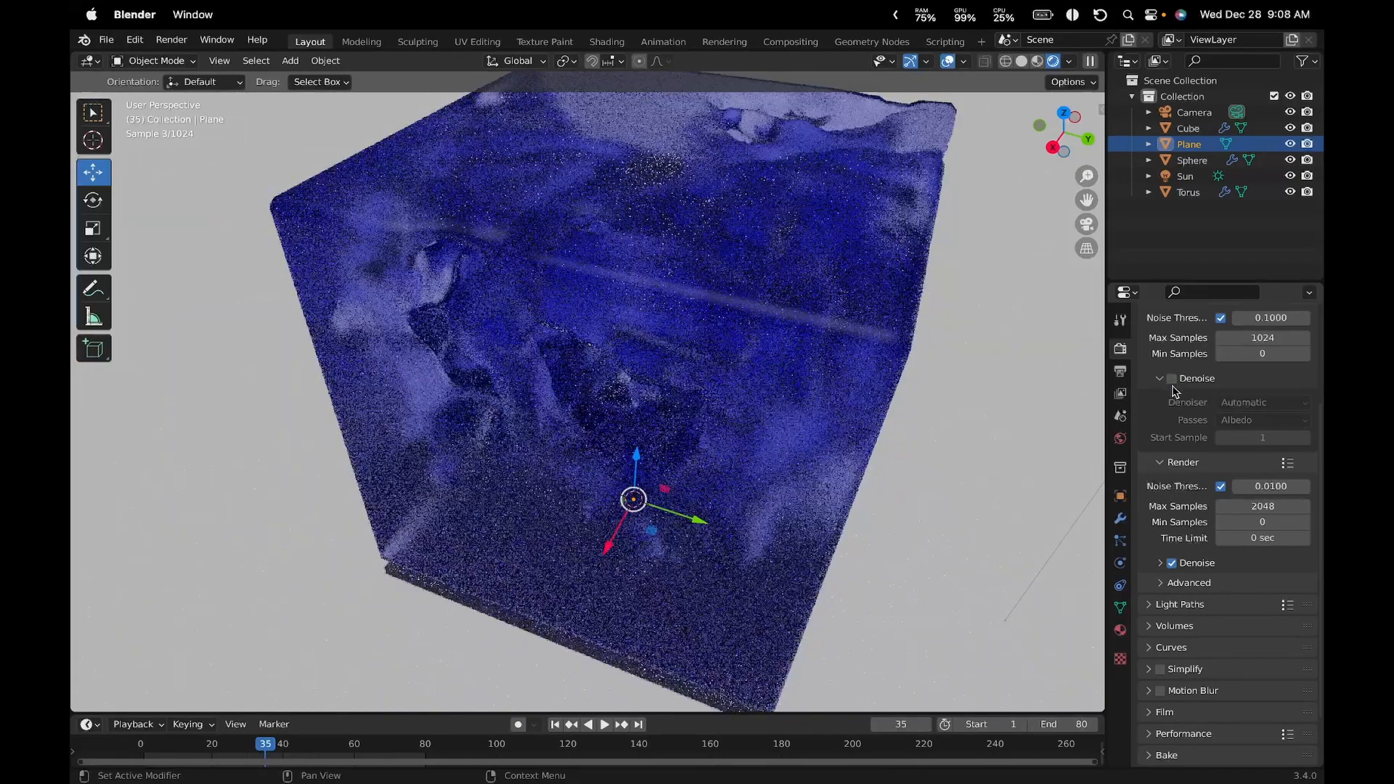
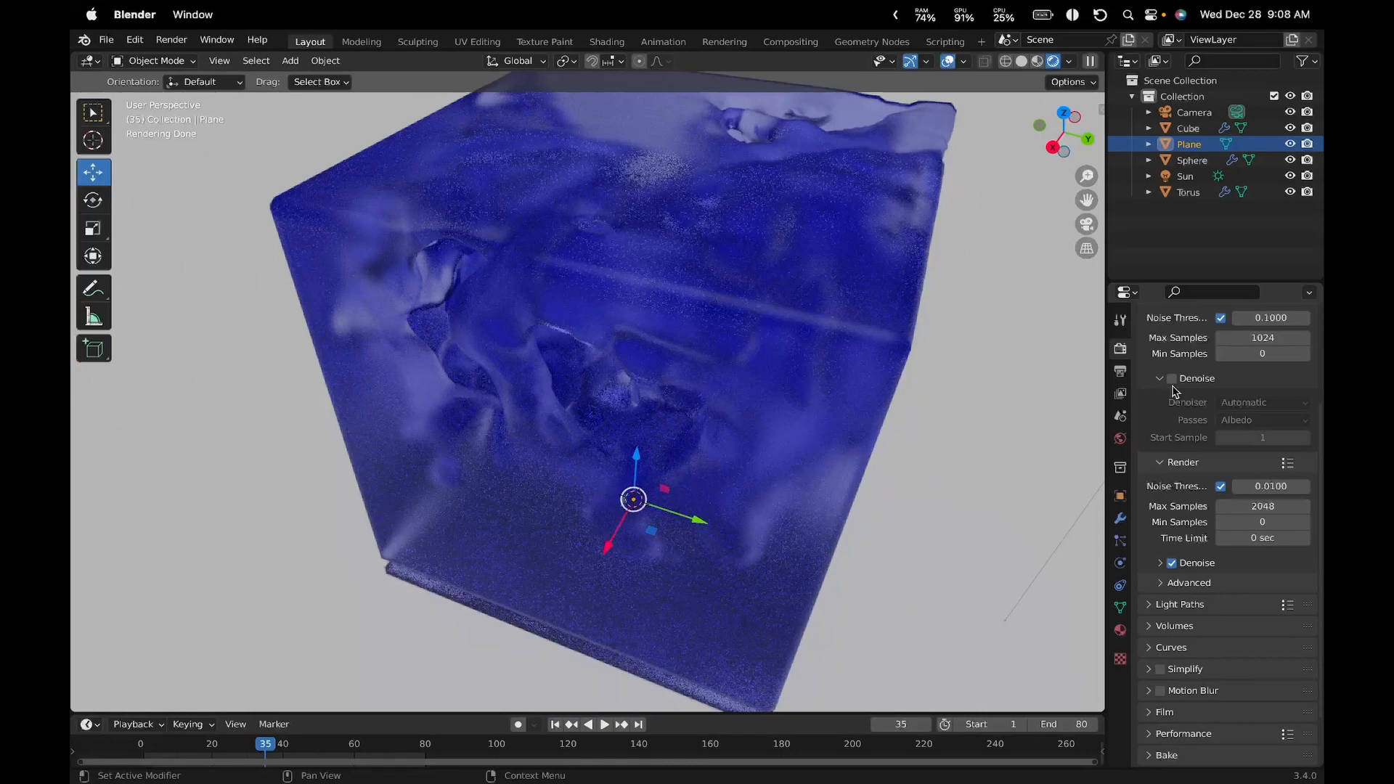
click(1173, 381)
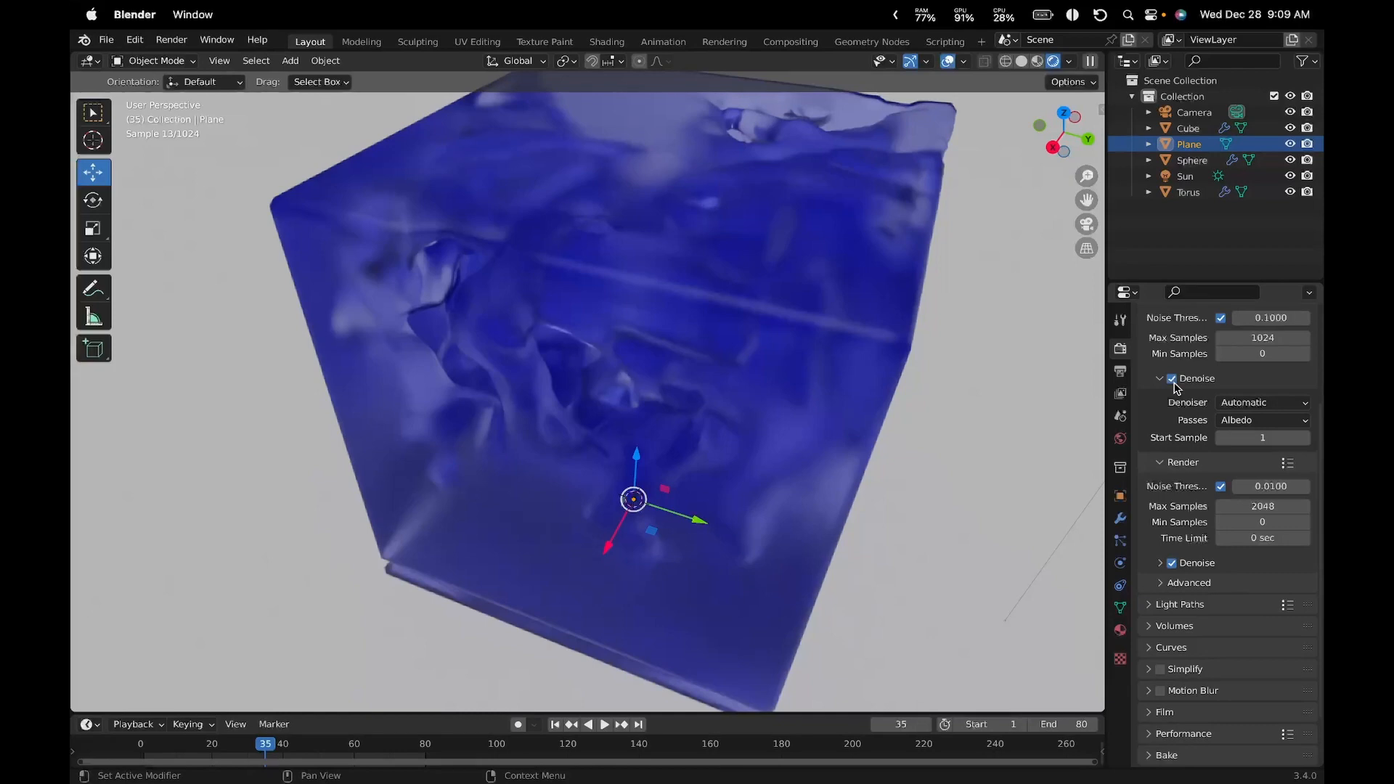
scroll(1159, 543, up, 3)
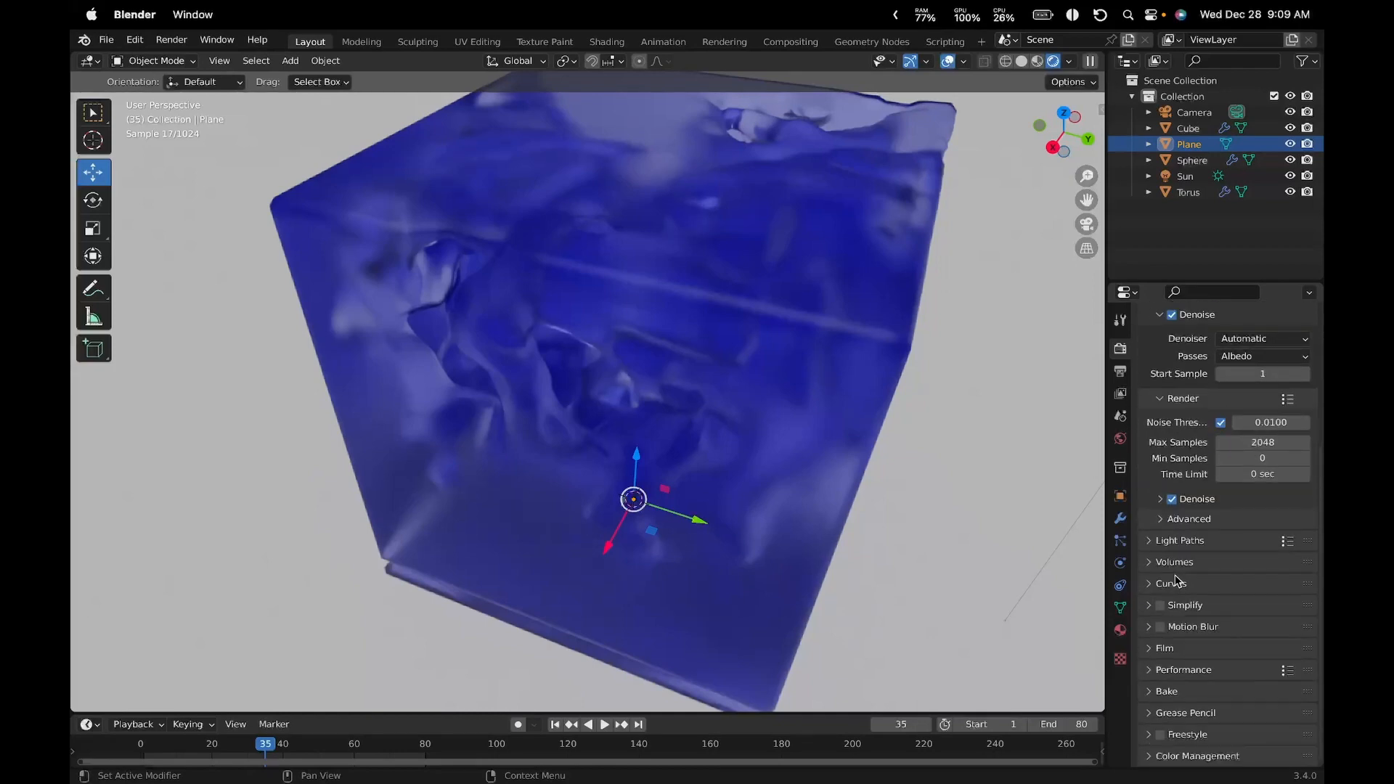
scroll(1161, 595, up, 2)
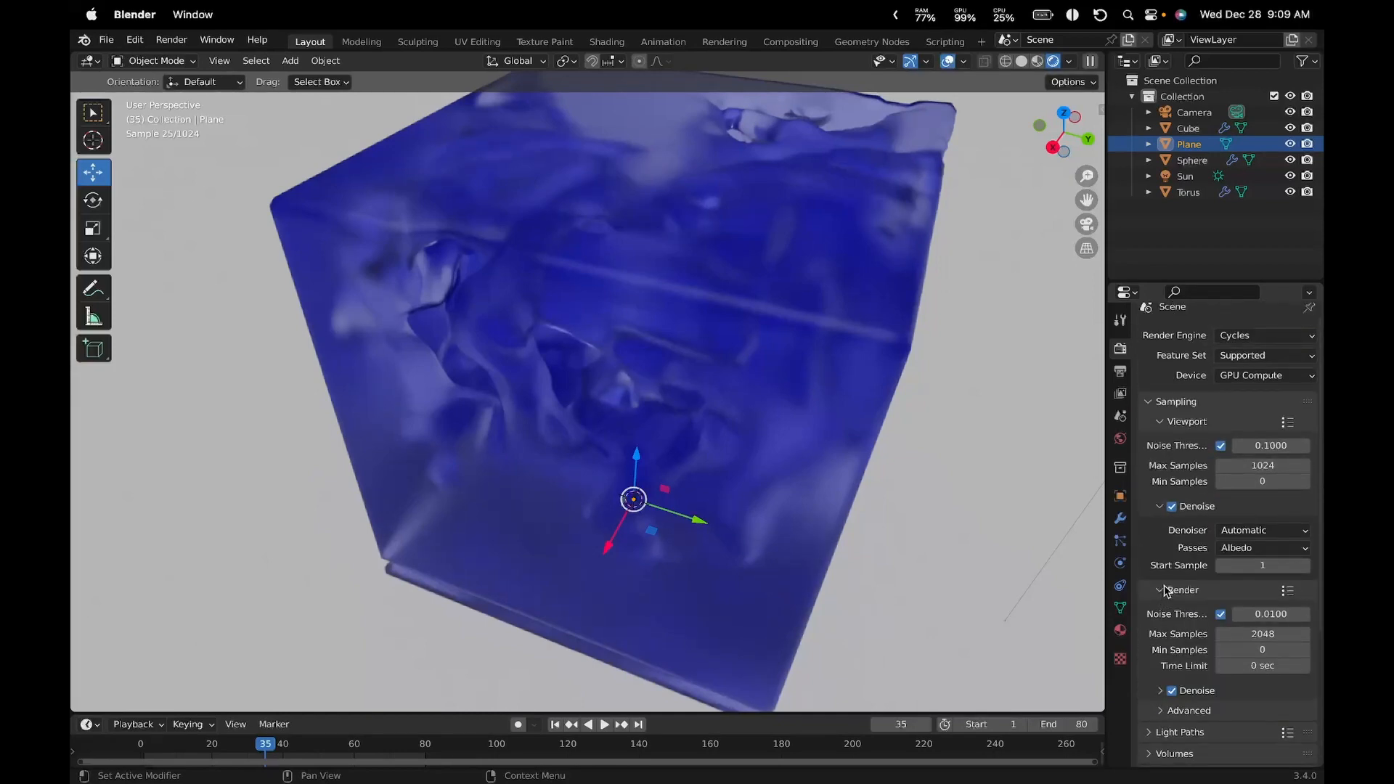
scroll(1165, 590, down, 1)
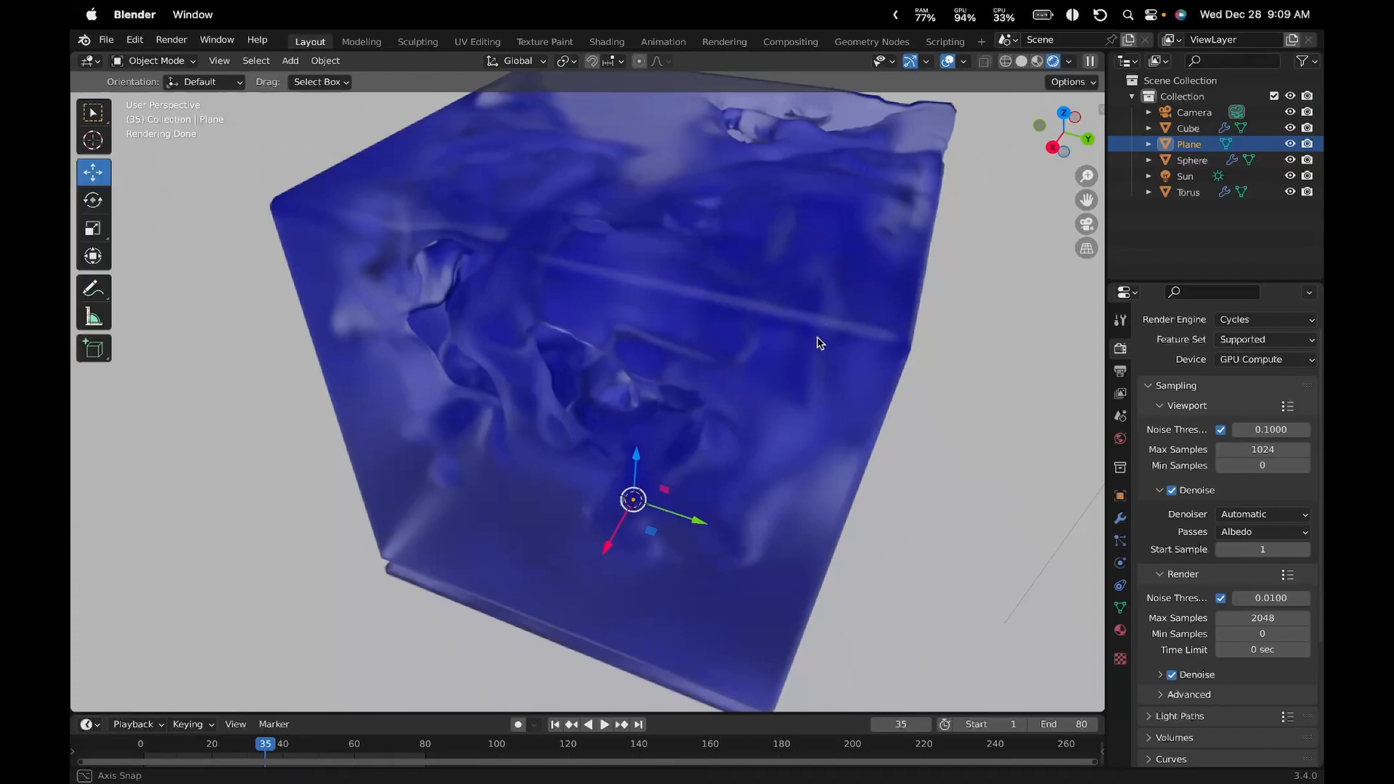
Move the animation to frame 9 and save the project as WATER.blend in the home folder
middle_drag(821, 342, 683, 368)
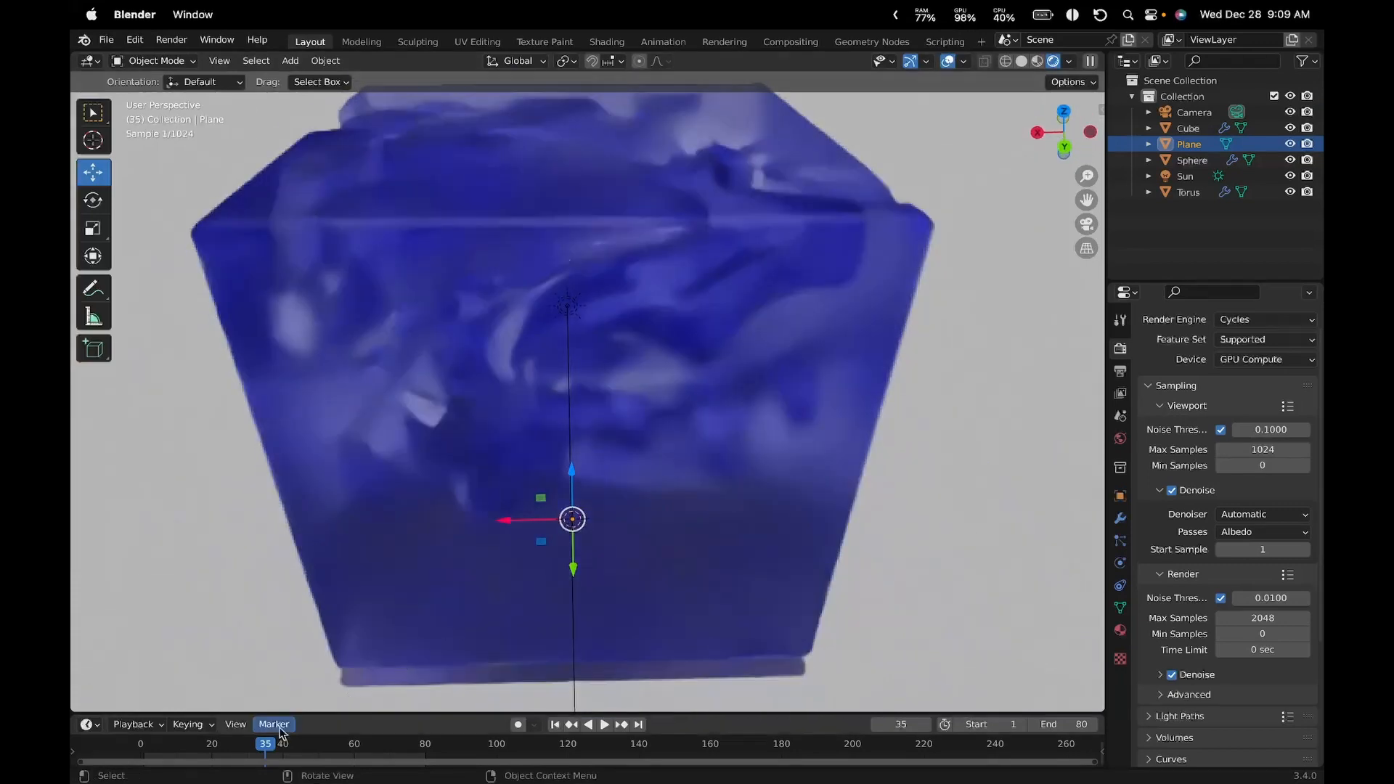
drag(266, 747, 173, 751)
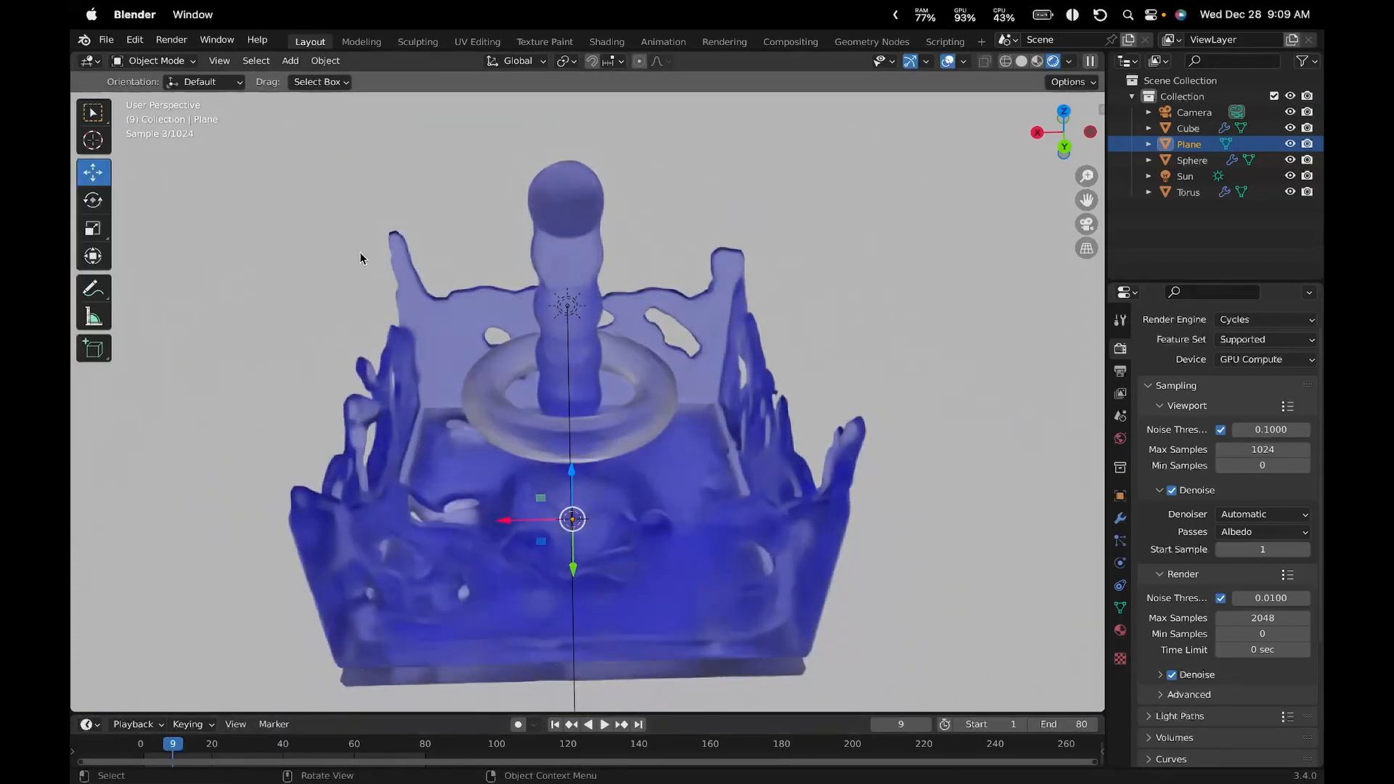
click(106, 42)
click(146, 148)
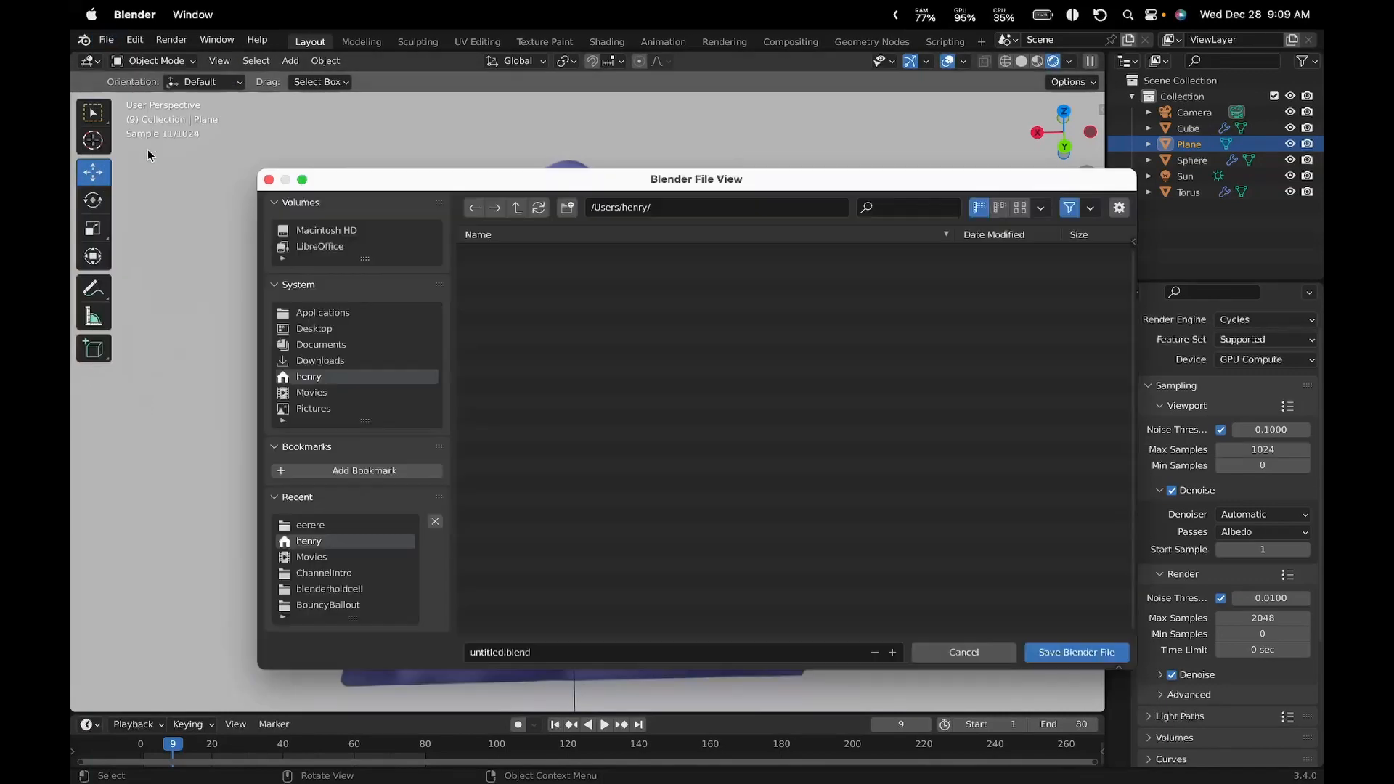
click(501, 651)
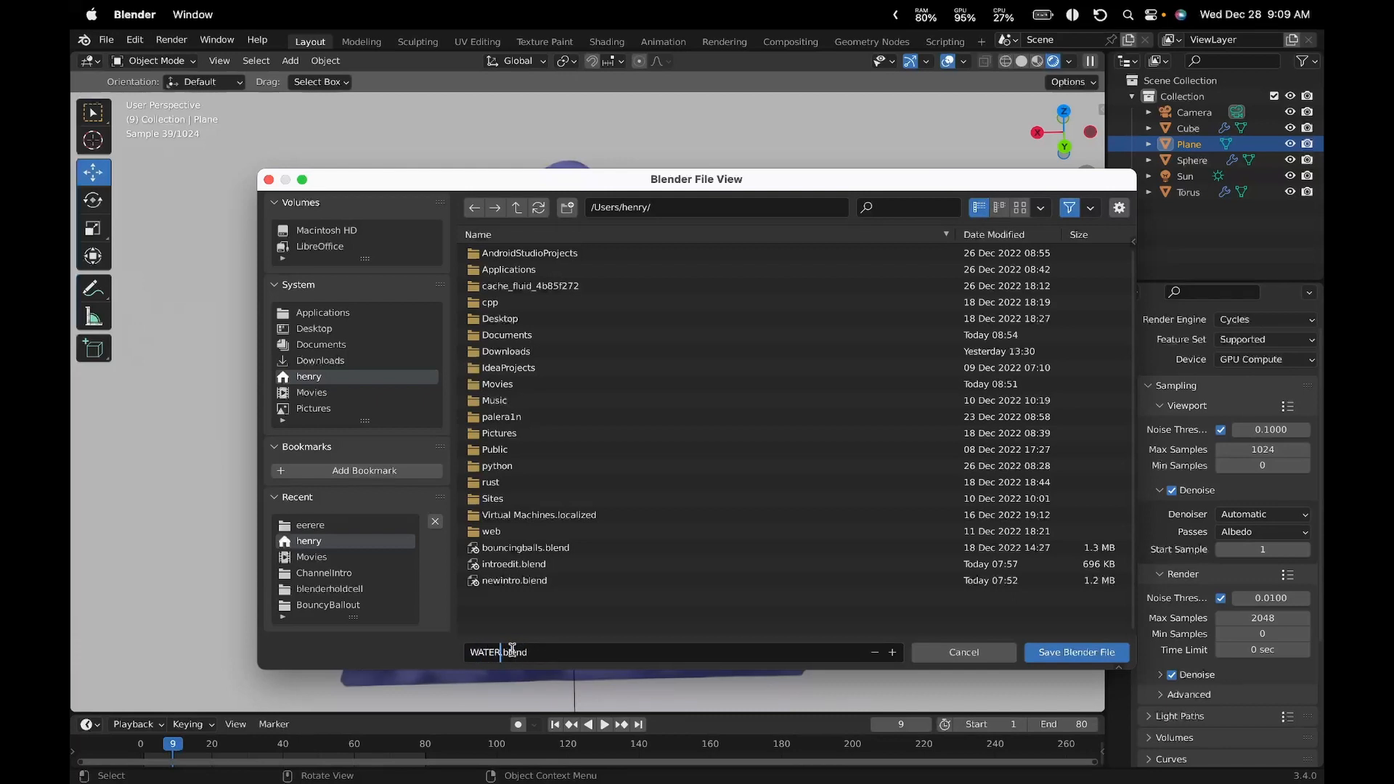
click(1100, 651)
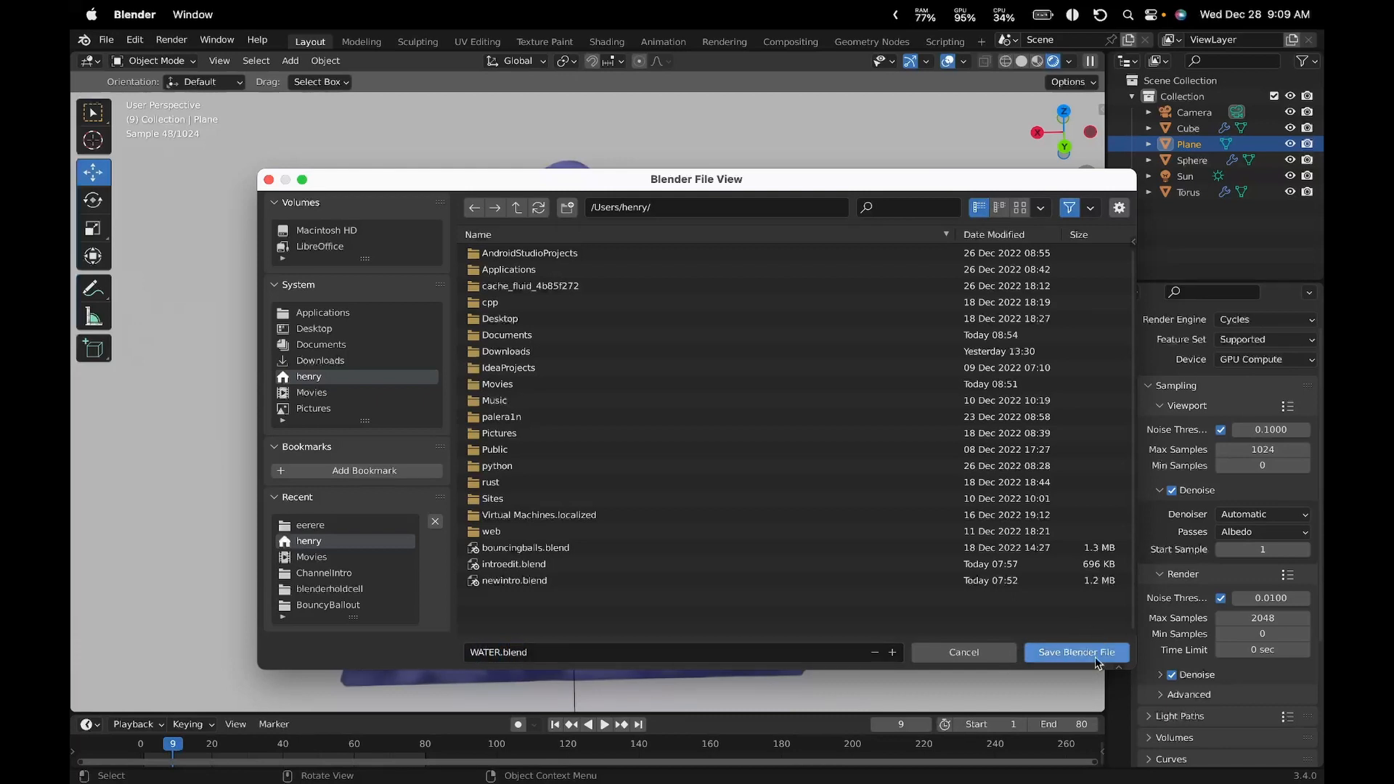
click(1099, 652)
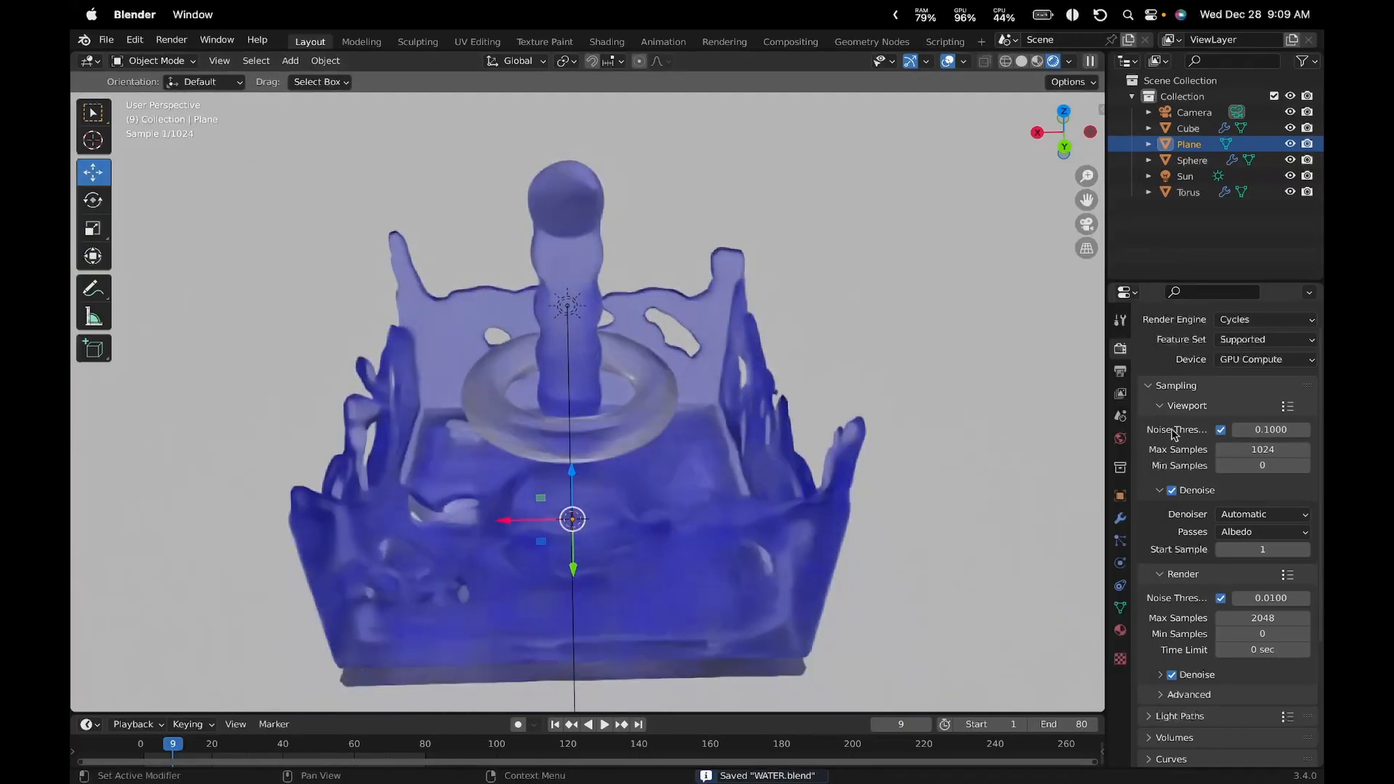
Browse to Documents for the render output path, cancel the choice, and set PNG color depth to 16 and compression to 0%
scroll(1139, 441, down, 1)
click(1115, 371)
scroll(1149, 466, down, 2)
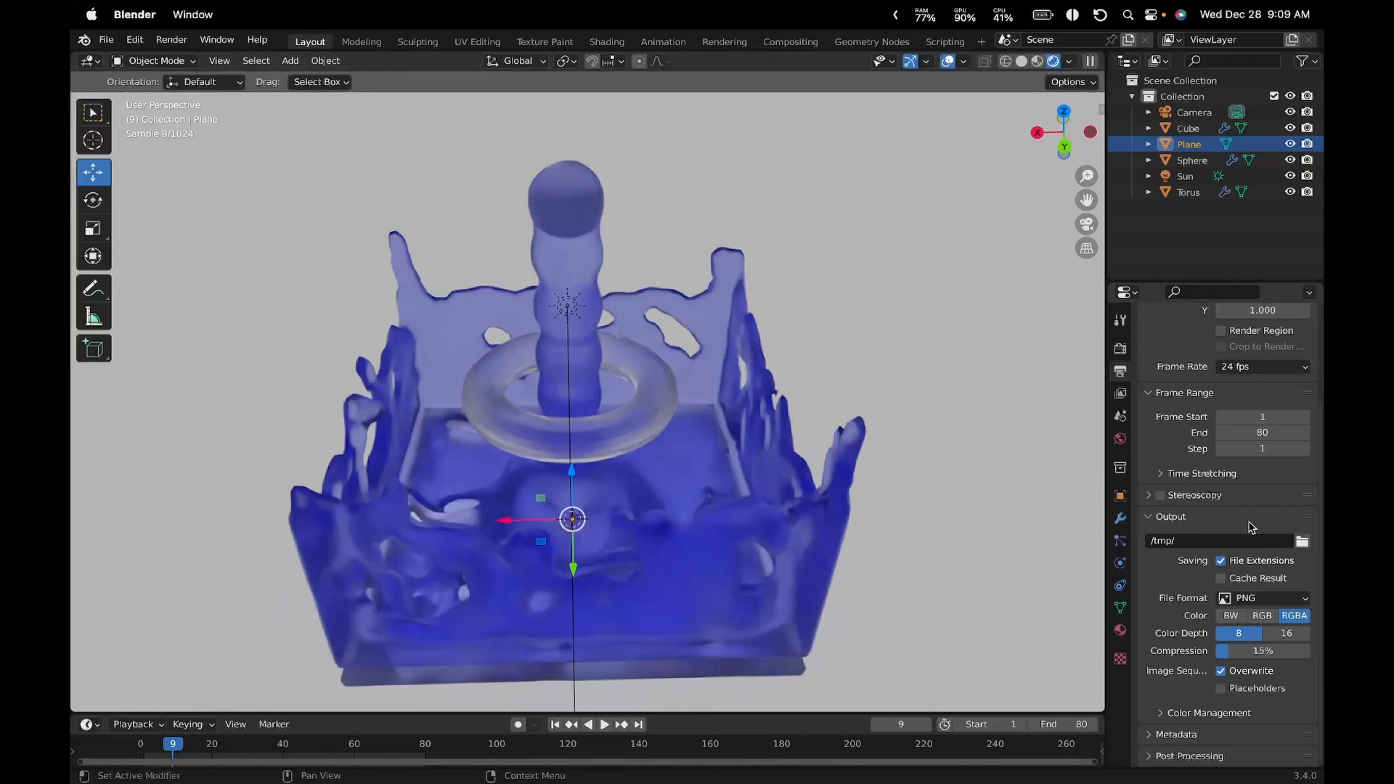
click(1301, 543)
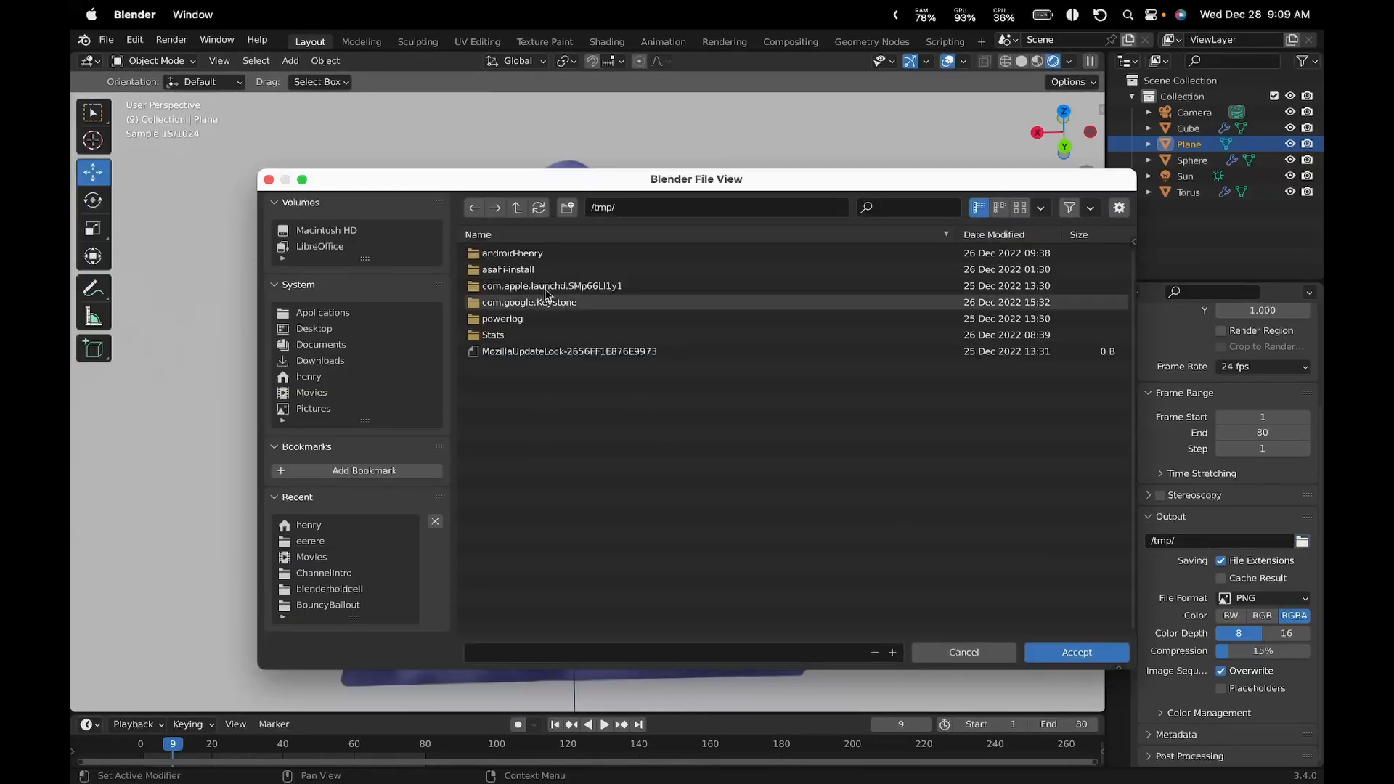
click(319, 359)
click(328, 347)
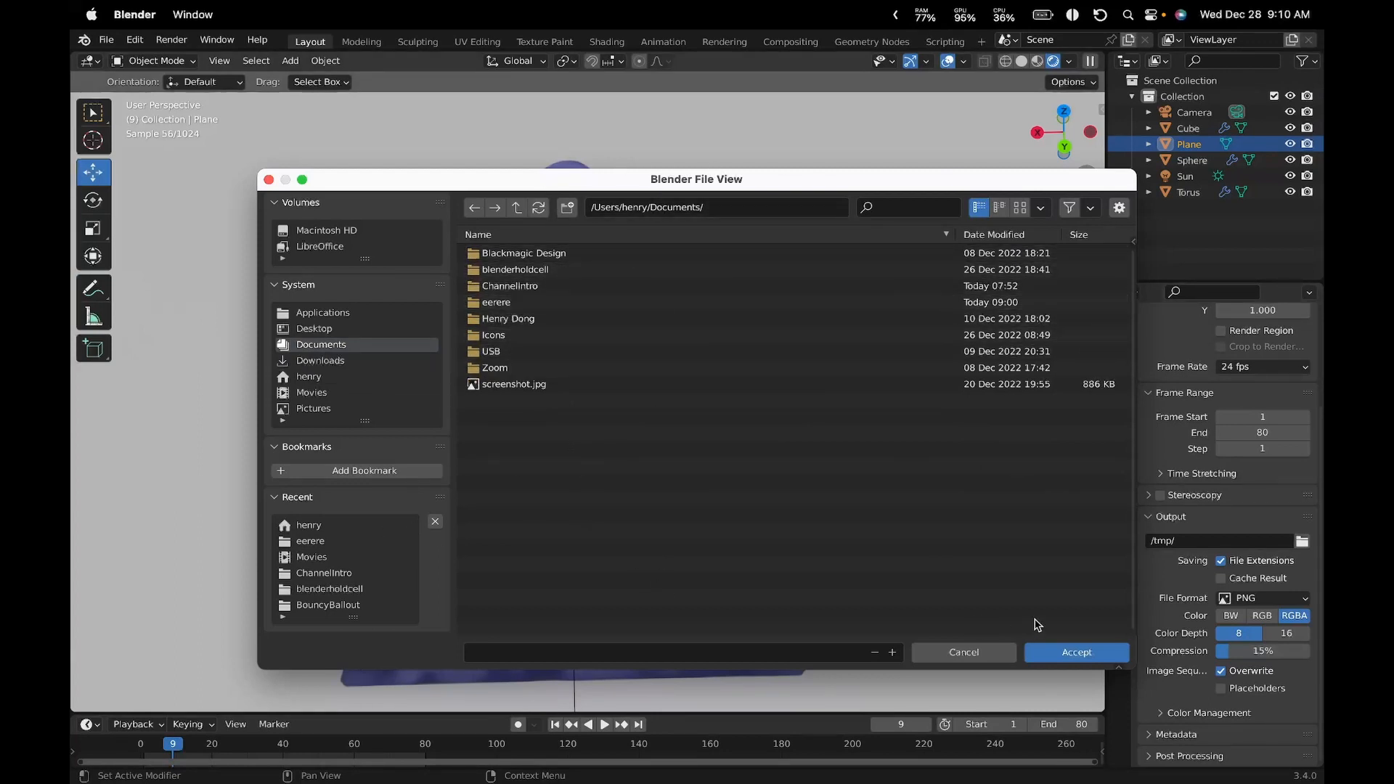
click(966, 651)
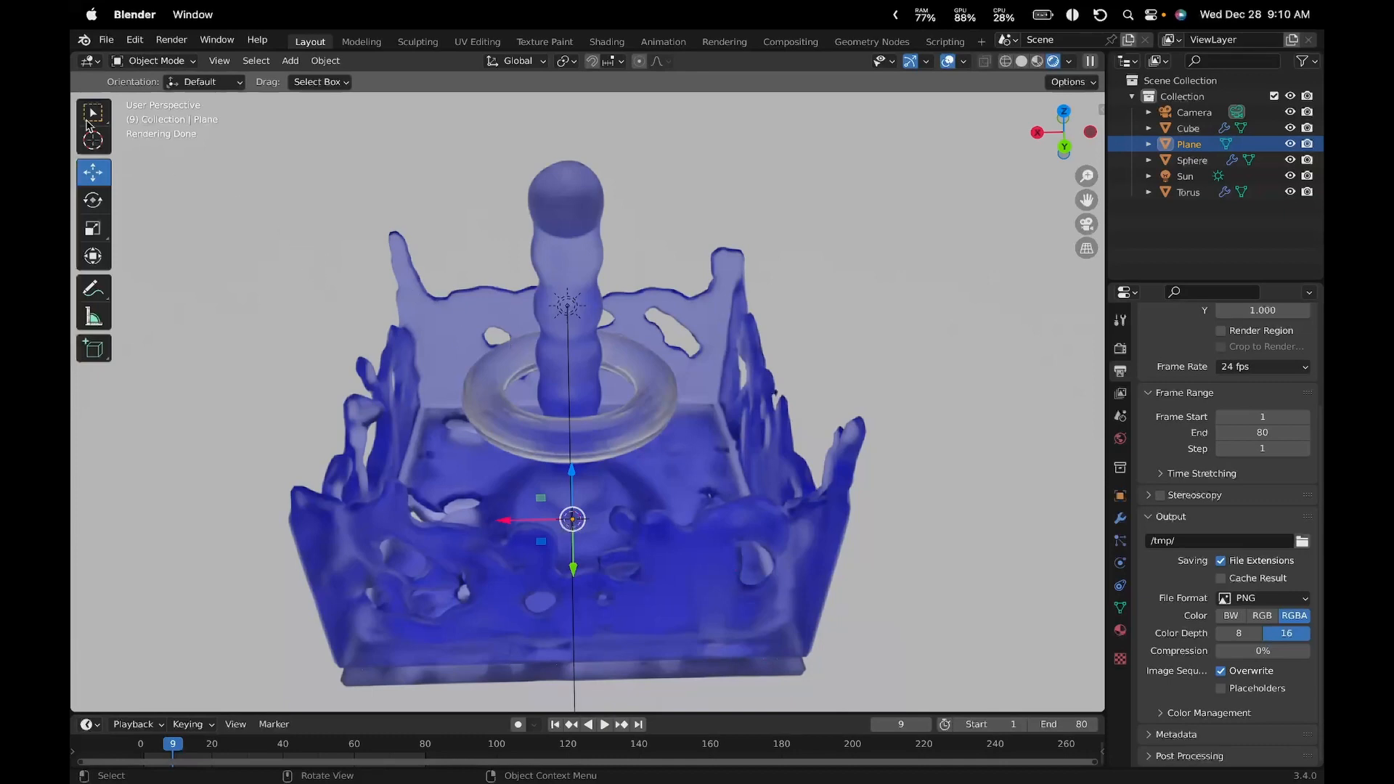
Quit Blender, saving the changes to WATER.blend, and relaunch the program
click(81, 39)
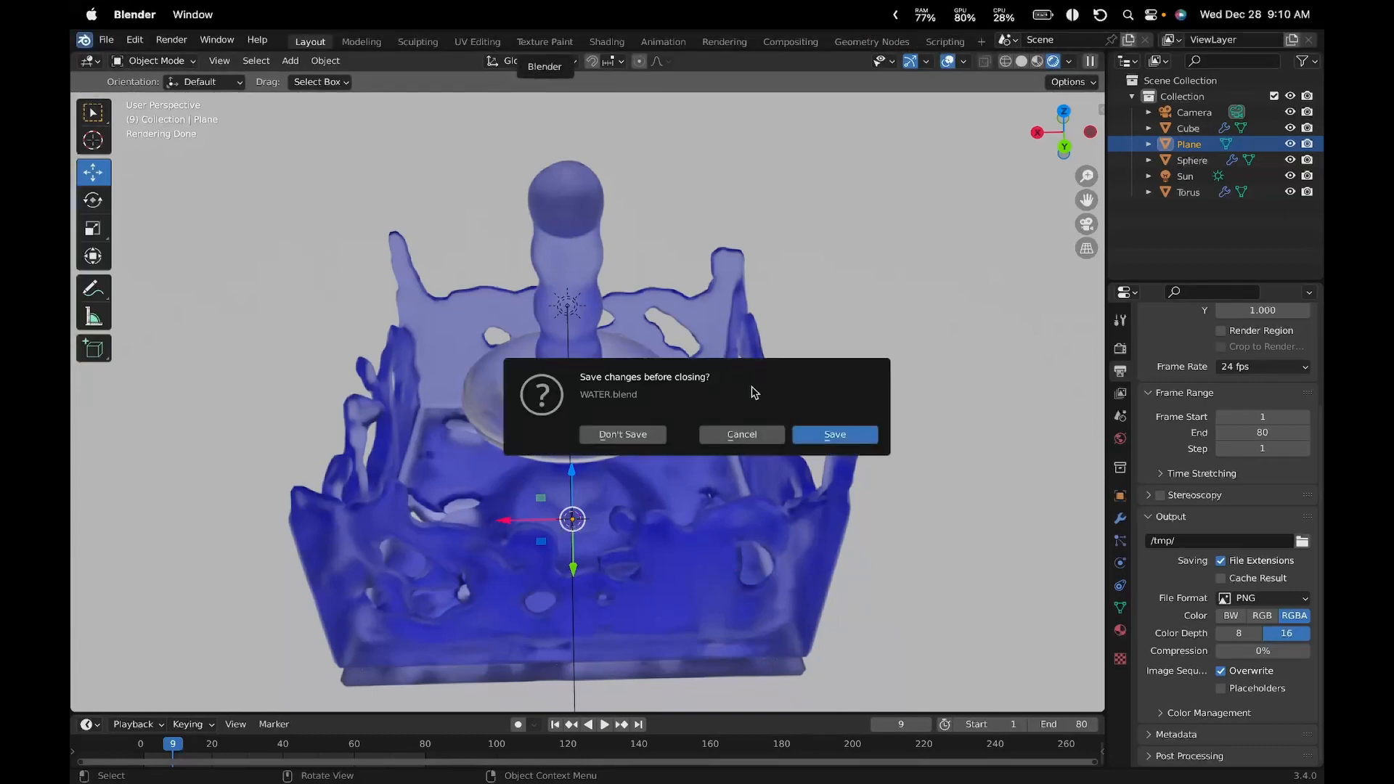
click(835, 434)
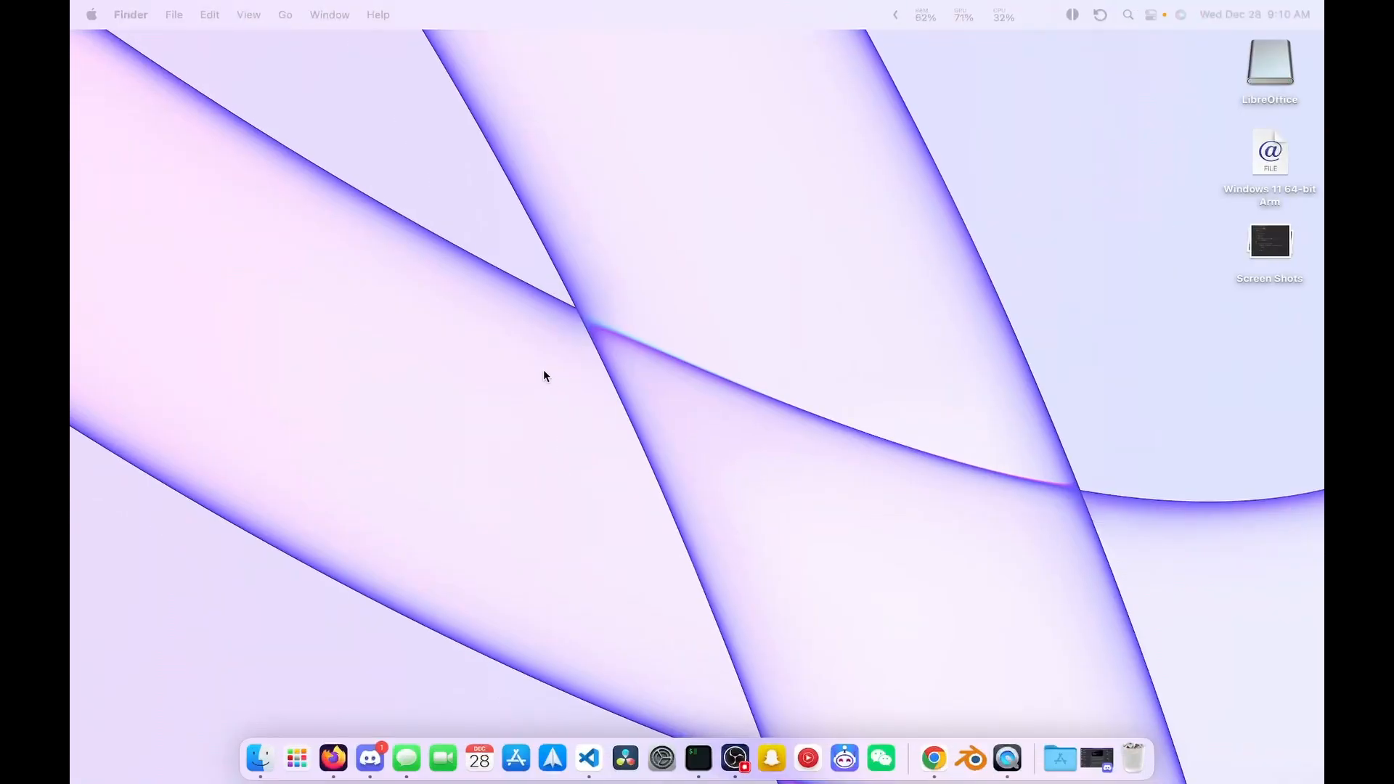
key(super+space)
text(blen)
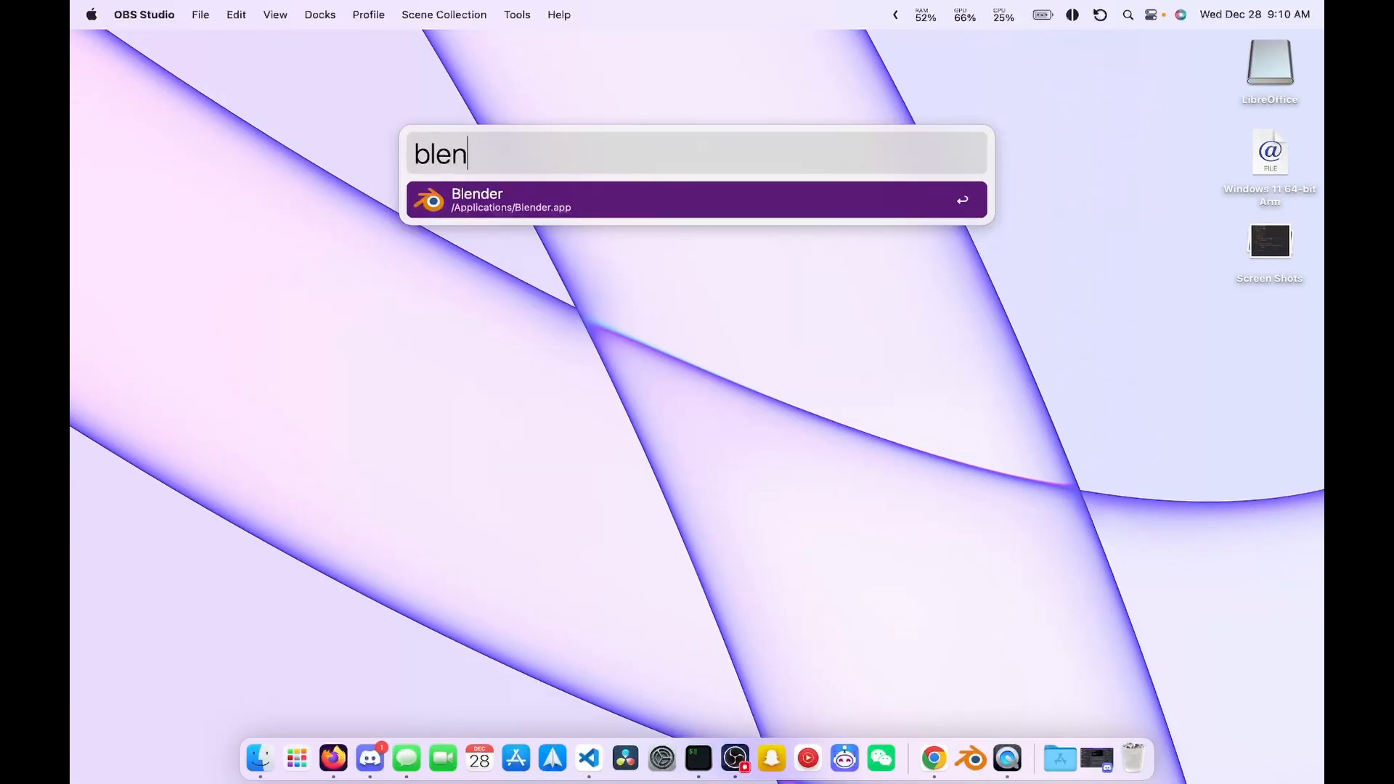
key(Return)
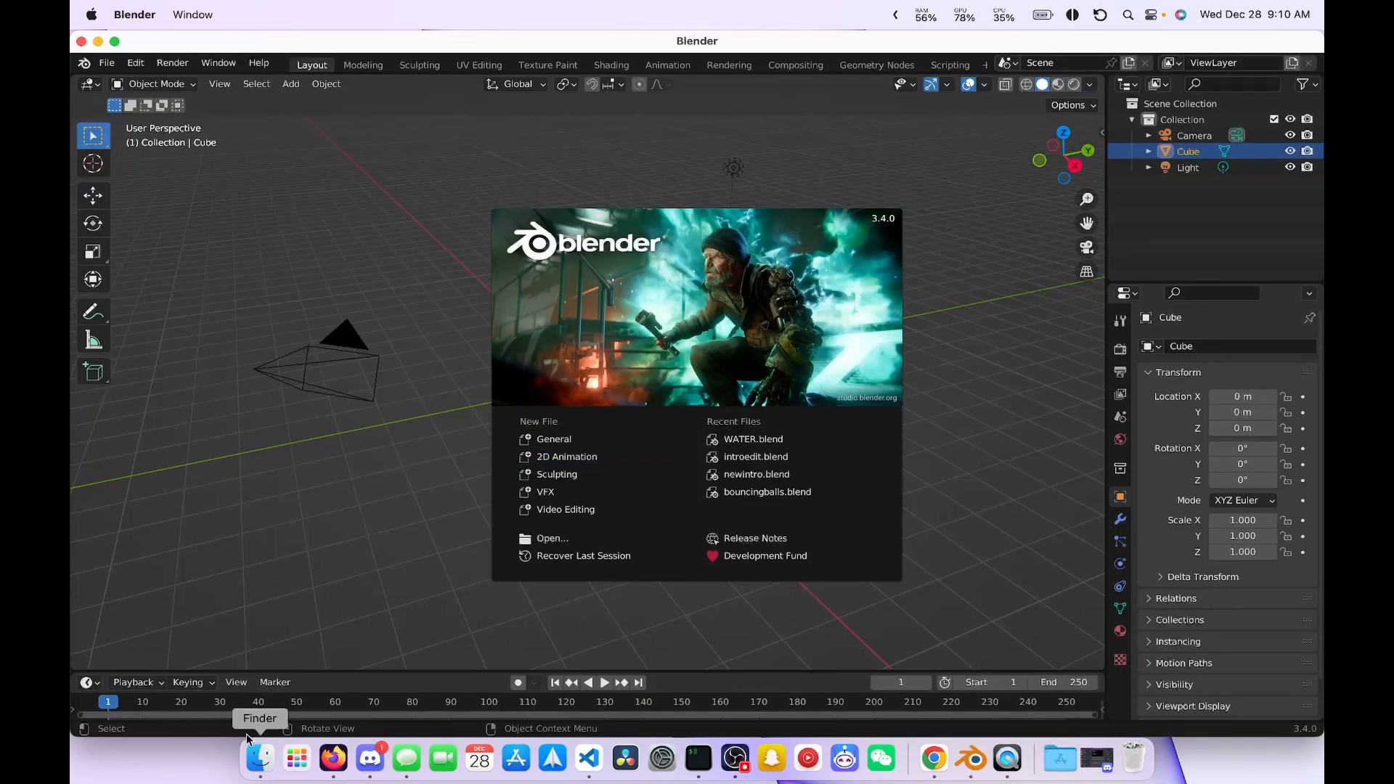
Switch to Finder and open all PNG frames of the ChannelIntro folder in Documents with Preview
click(260, 759)
click(597, 325)
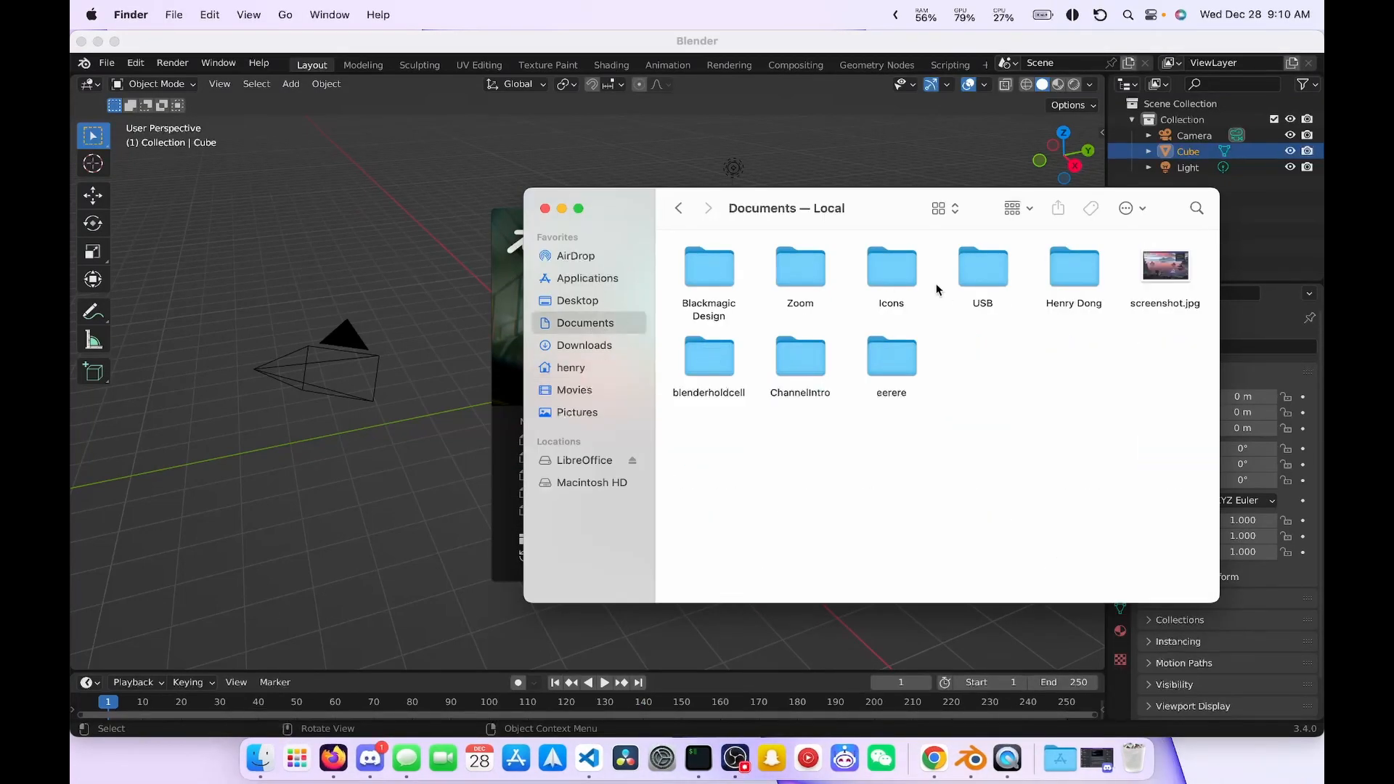
double_click(782, 392)
drag(856, 204, 589, 108)
scroll(676, 394, down, 2)
scroll(676, 394, up, 20)
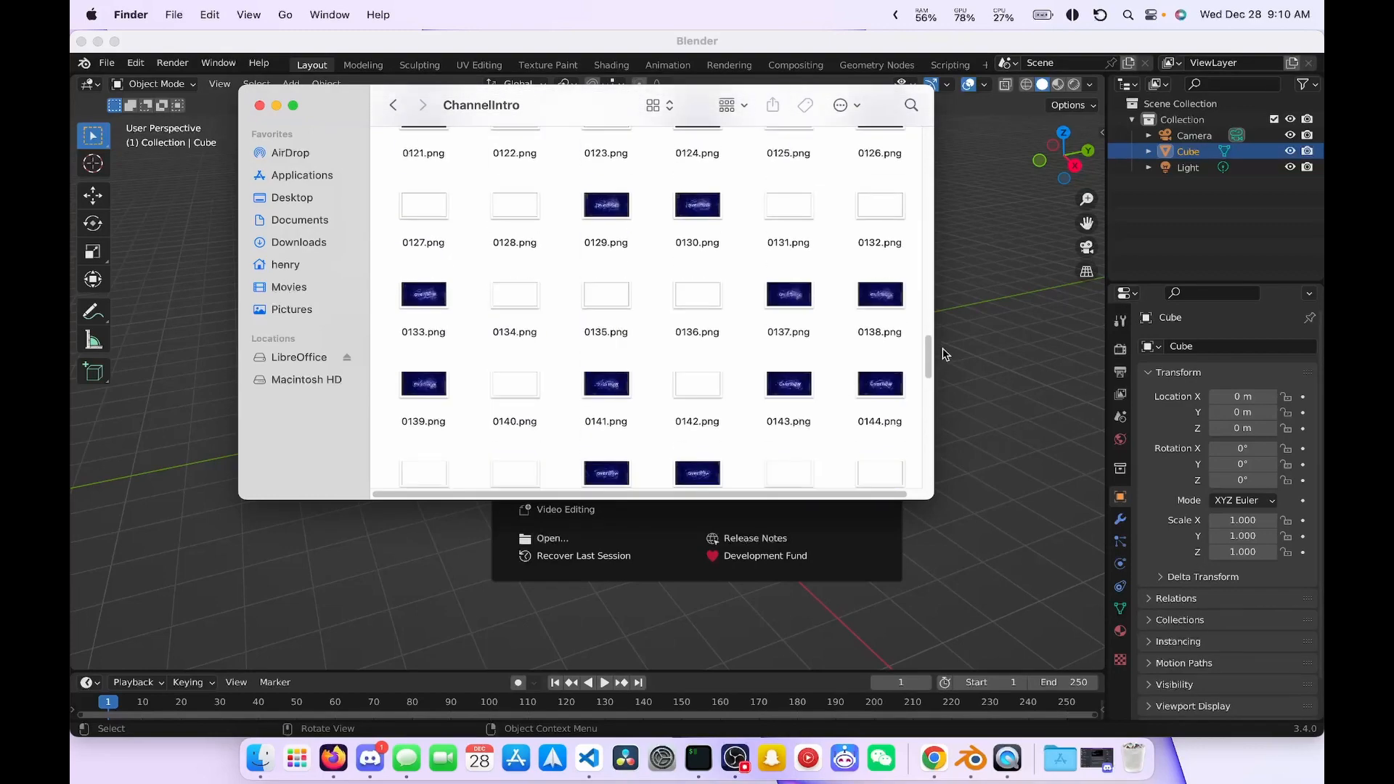
drag(398, 163, 935, 748)
double_click(693, 330)
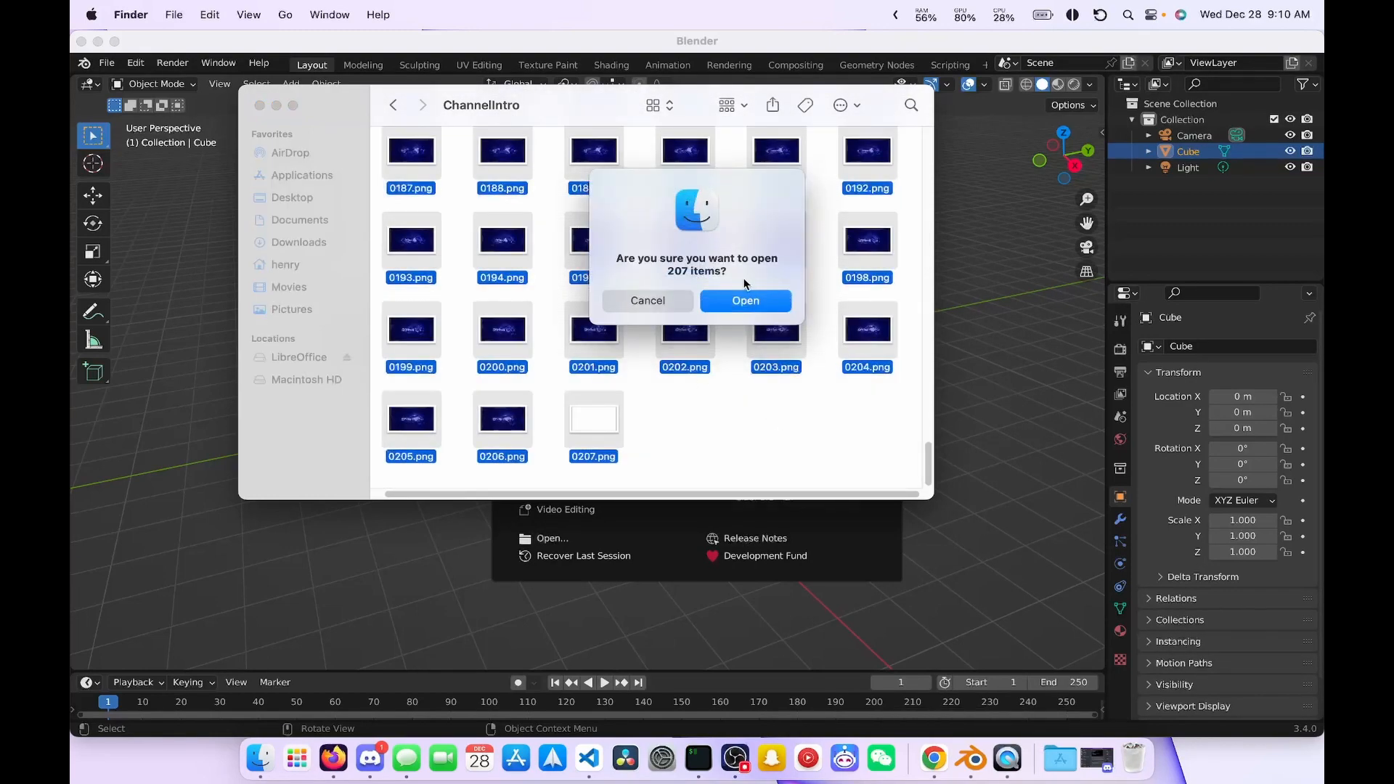
key(Return)
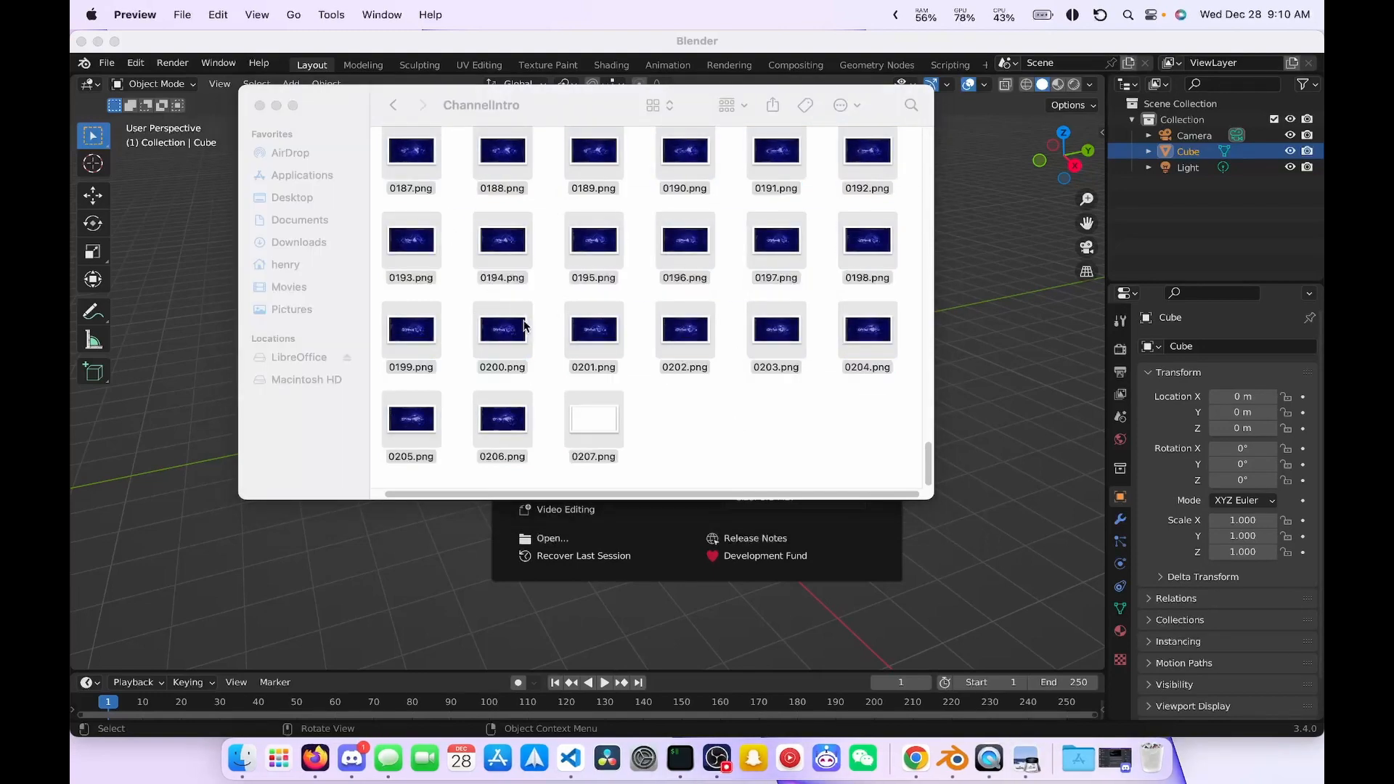
Step through the rendered intro frames one by one to see the fluid motion around the overfl0w text
scroll(179, 305, down, 20)
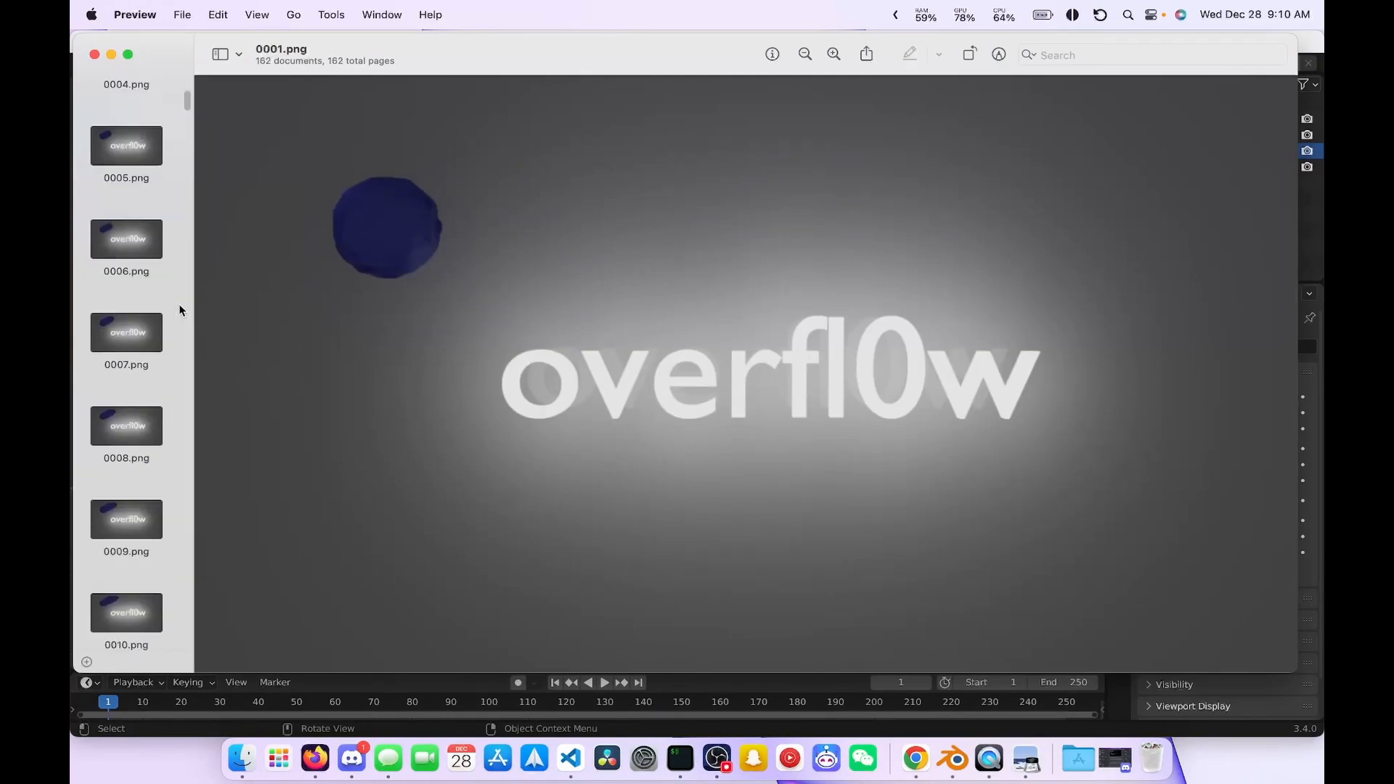
scroll(185, 307, up, 10)
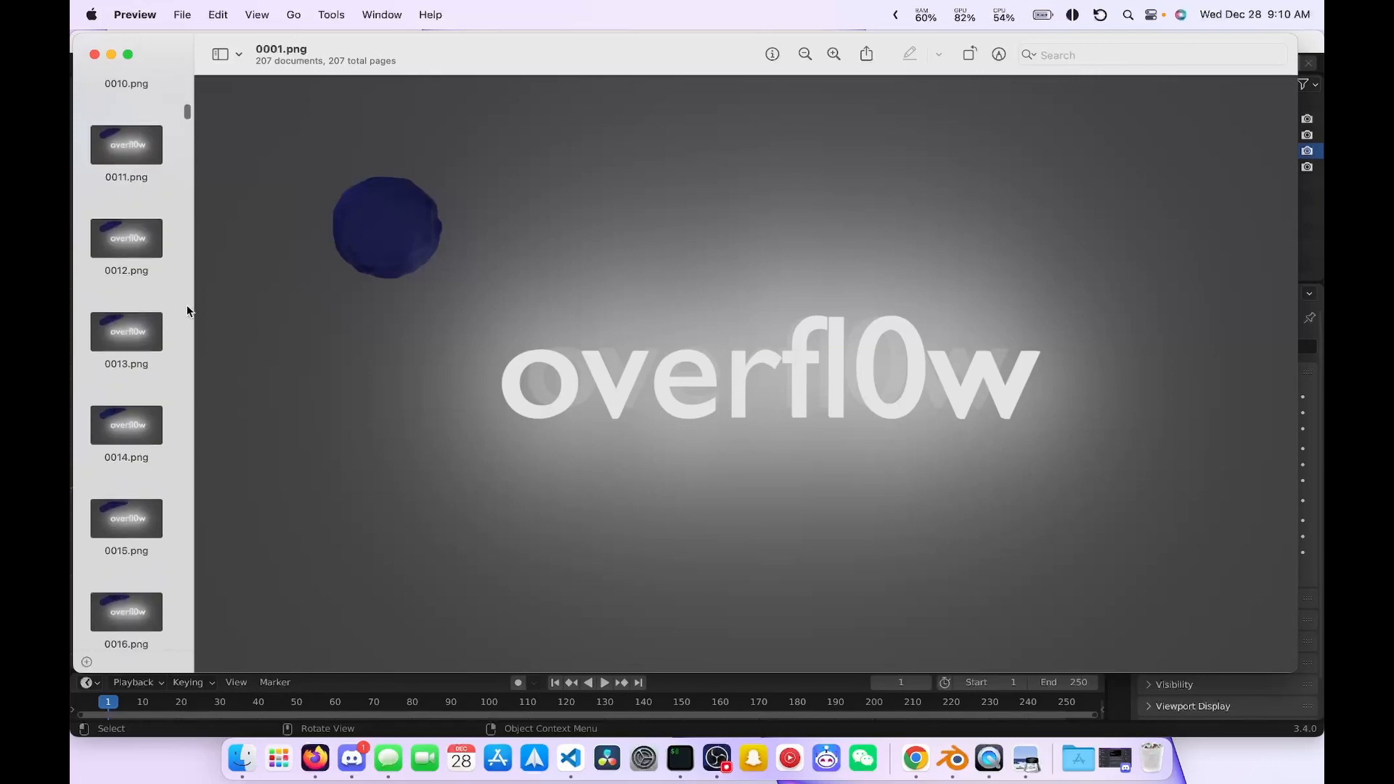
click(153, 327)
key(Down)
key(Down)
key(Down)
key(Down)
key(Down)
key(Down)
key(Down)
key(Down)
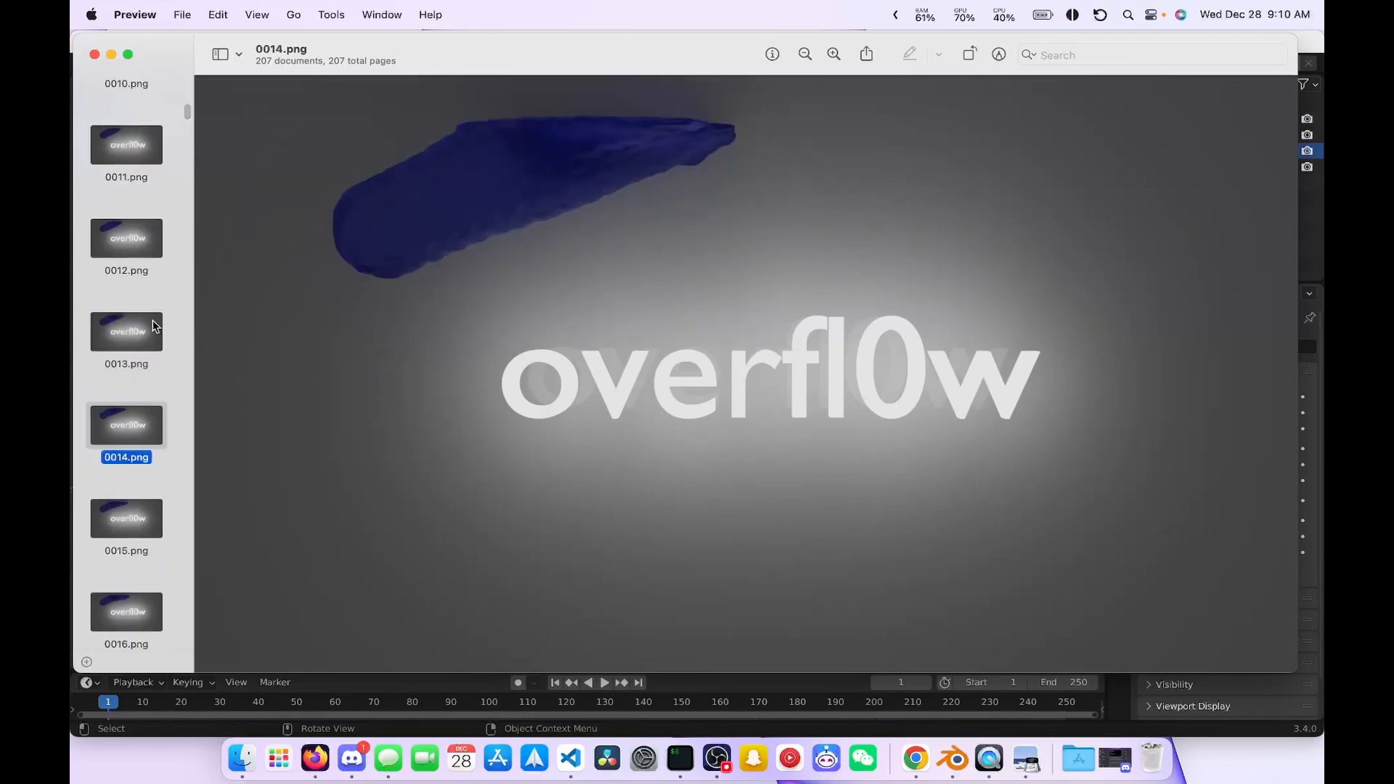
key(Down)
key(Down)
key(Down)
key(Down)
key(Down)
key(Down)
key(Down)
key(Down)
key(Down)
key(Down)
key(Down)
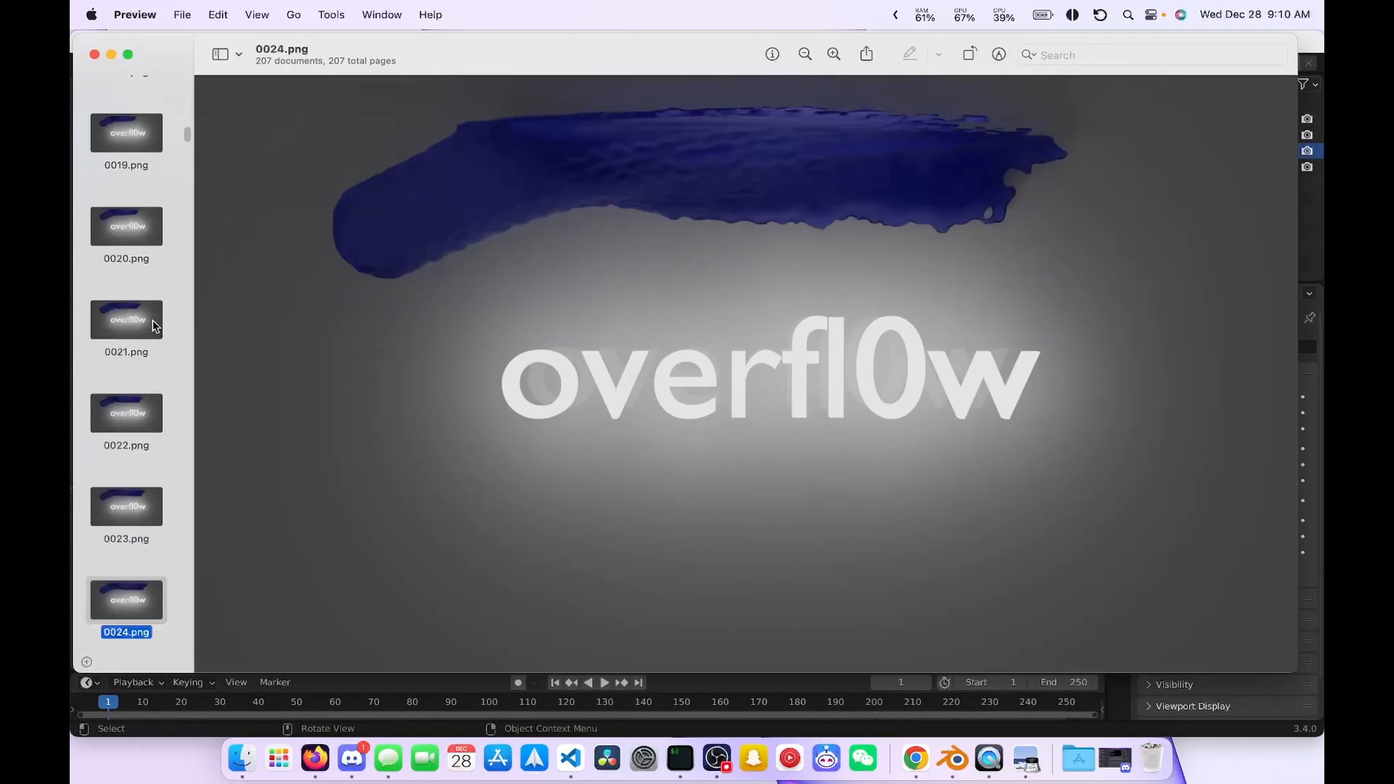
key(Down)
key(Down)
key(Down)
key(Down)
key(Down)
key(Down)
key(Down)
key(Down)
key(Down)
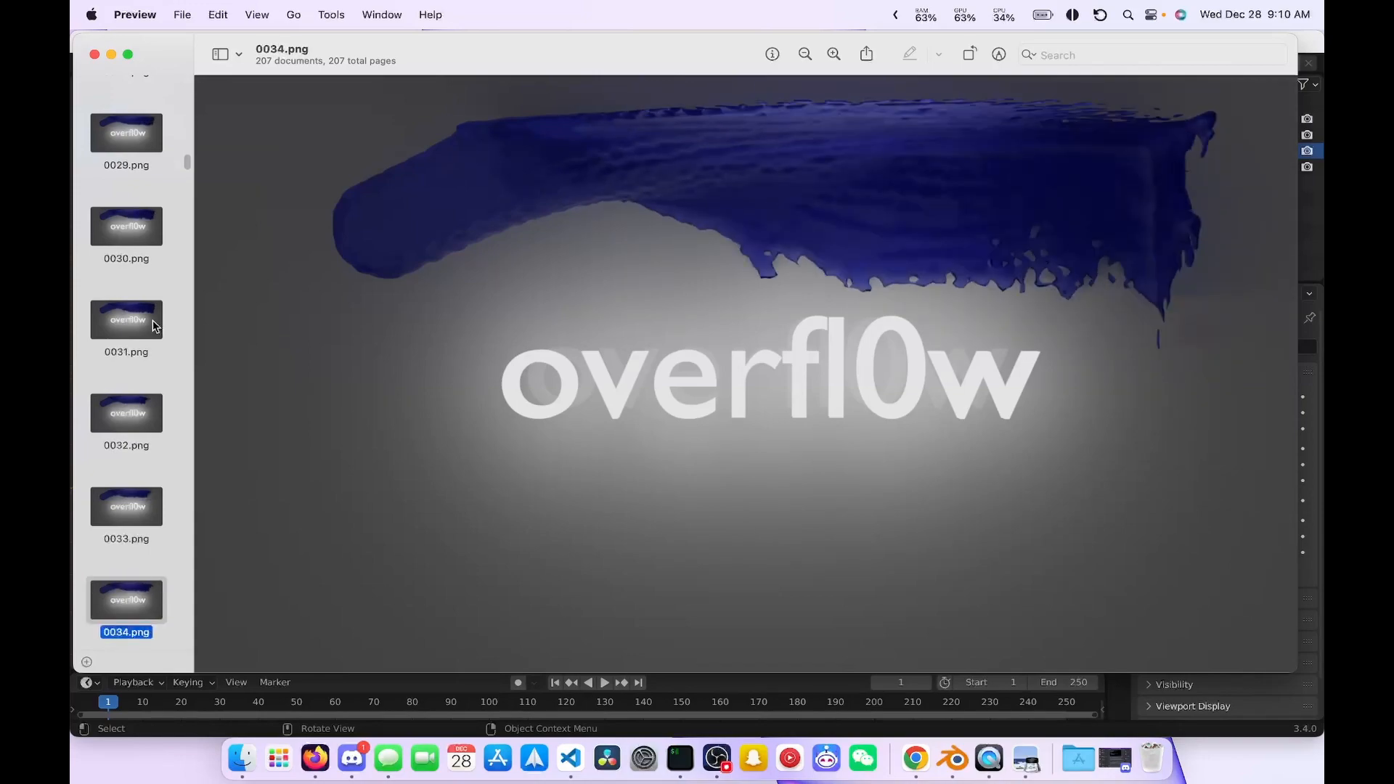
key(Down)
key(Down)
key(Down)
key(Down)
key(Down)
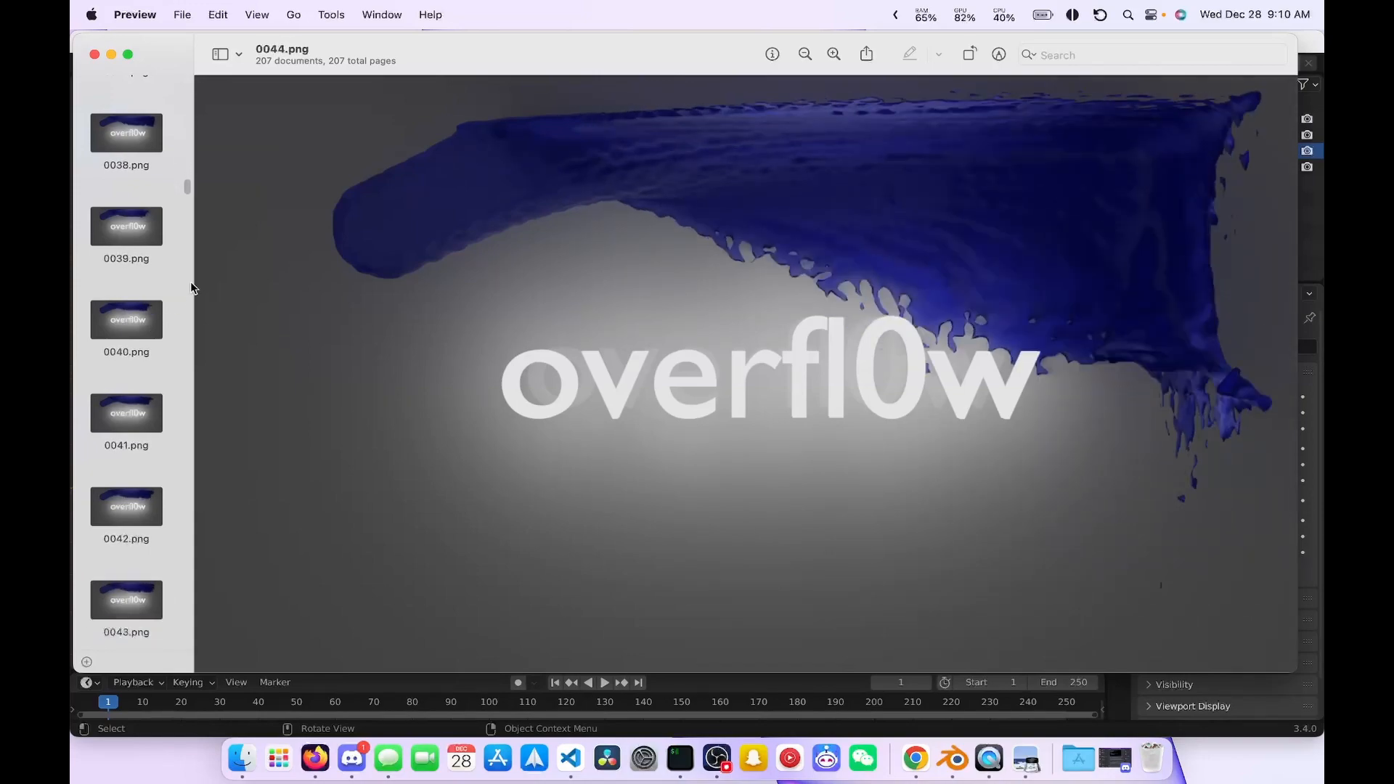
Close the Preview and Finder windows, switch back to Blender and create a new Video Editing project
drag(388, 37, 608, 82)
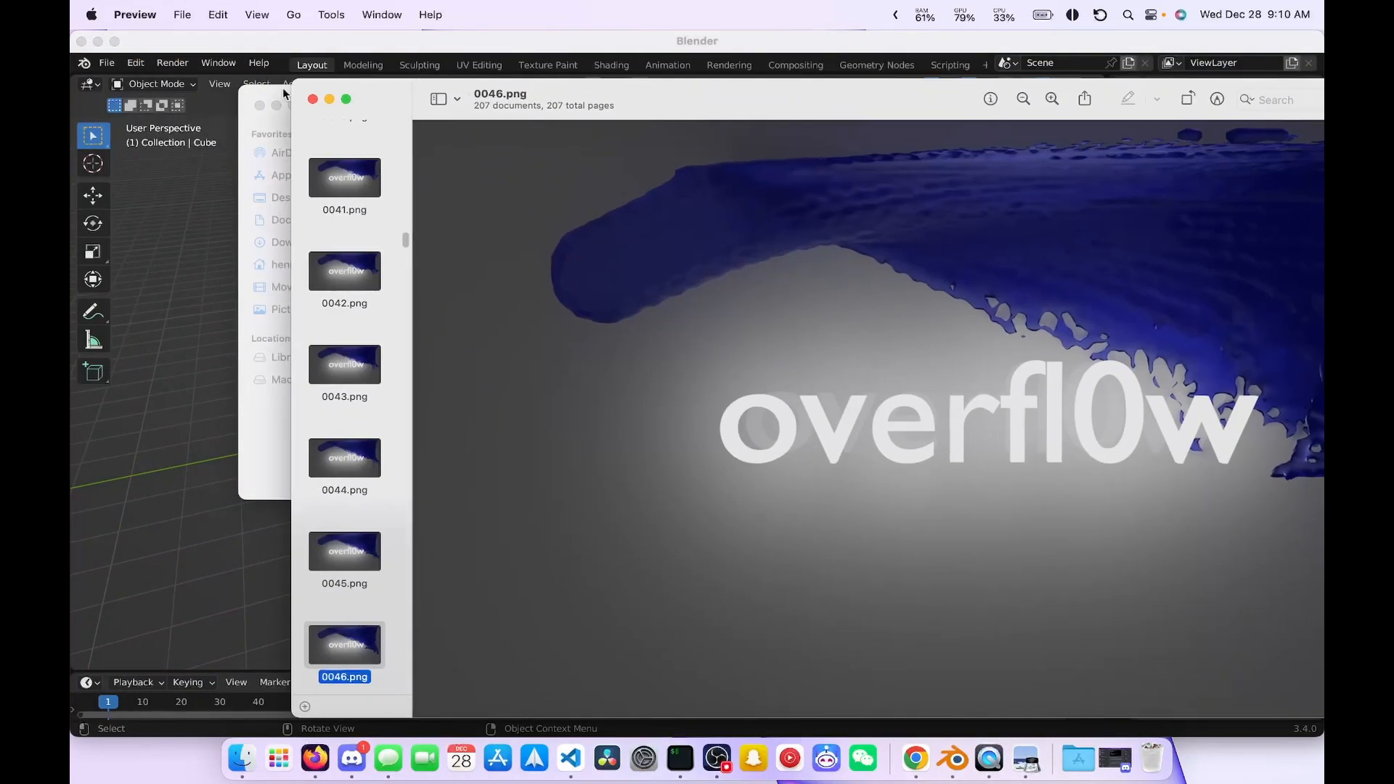
click(313, 100)
drag(491, 106, 677, 172)
click(445, 172)
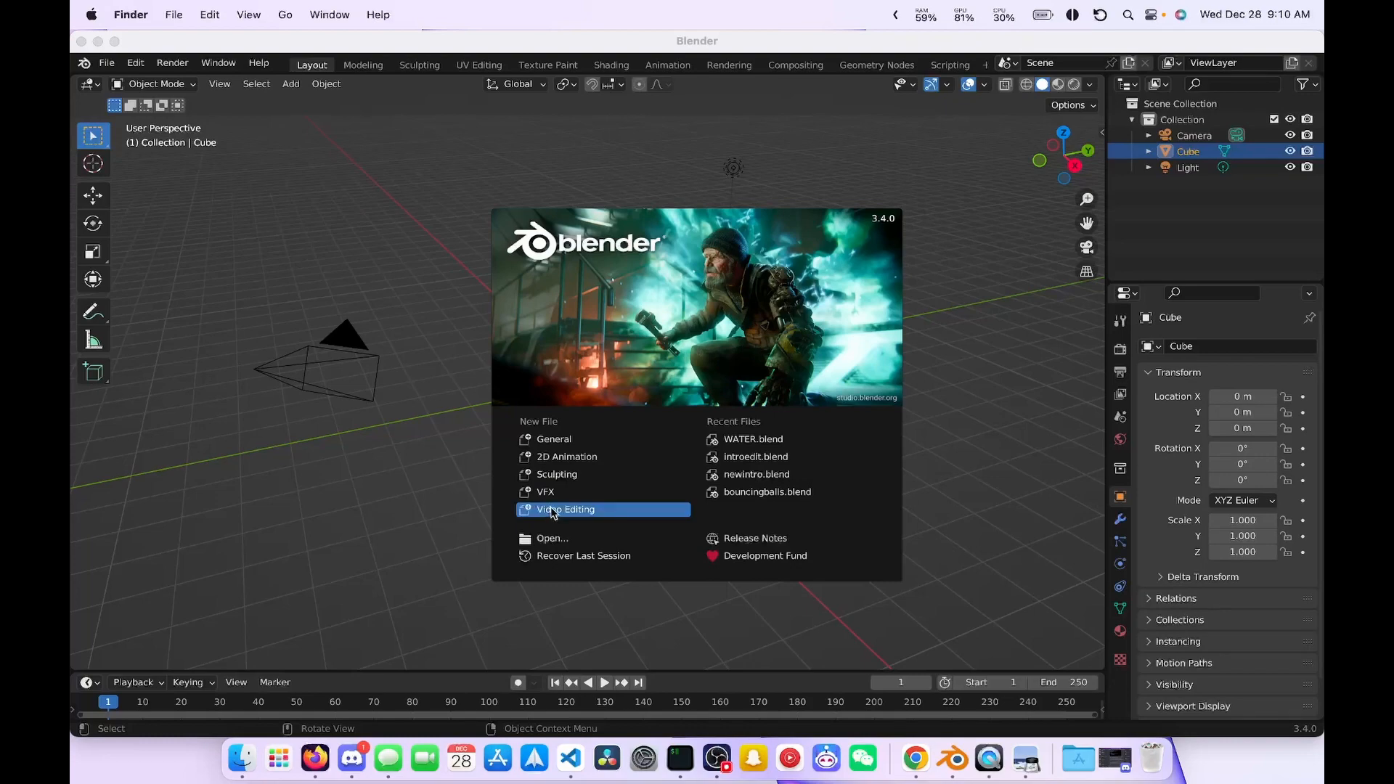
click(546, 511)
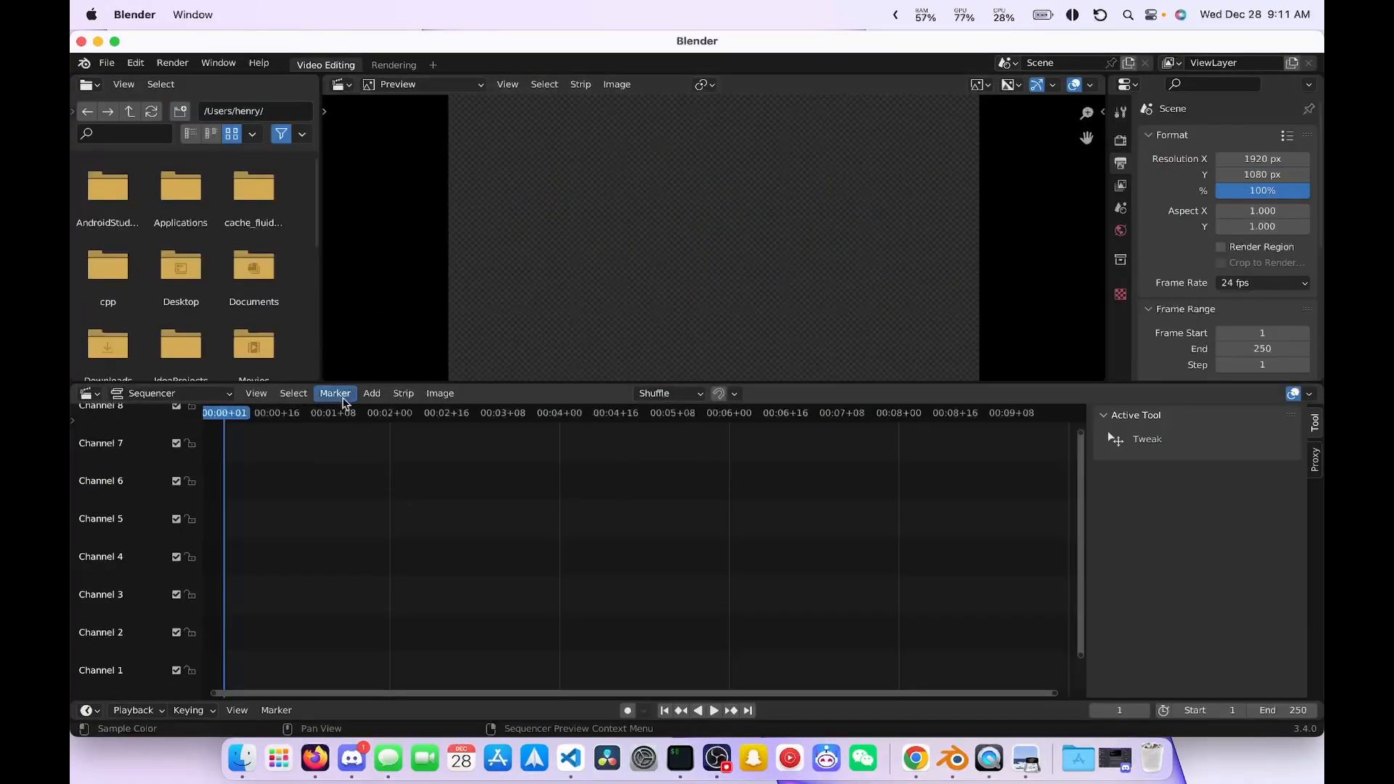
Start adding an image sequence strip to the sequencer and browse to the Documents/ChannelIntro folder
click(376, 394)
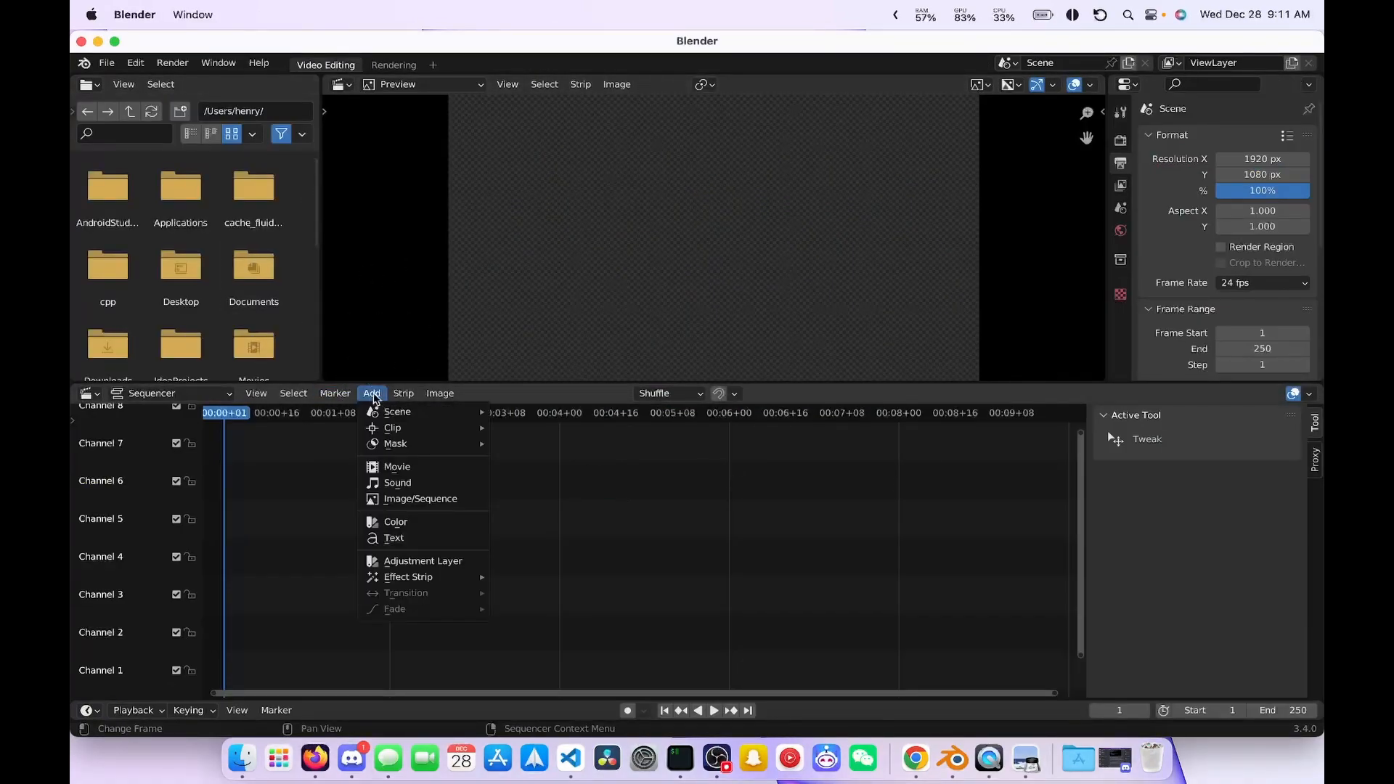
click(371, 394)
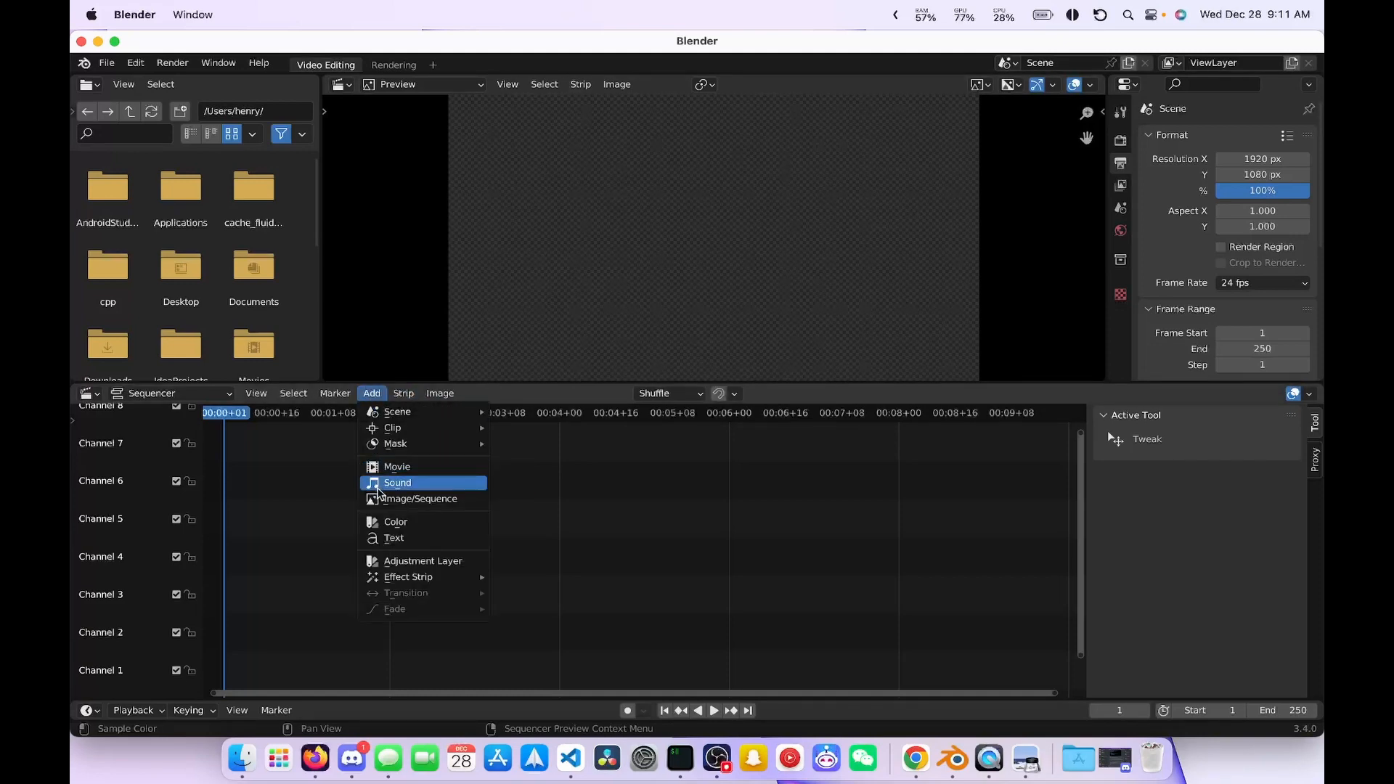
click(417, 500)
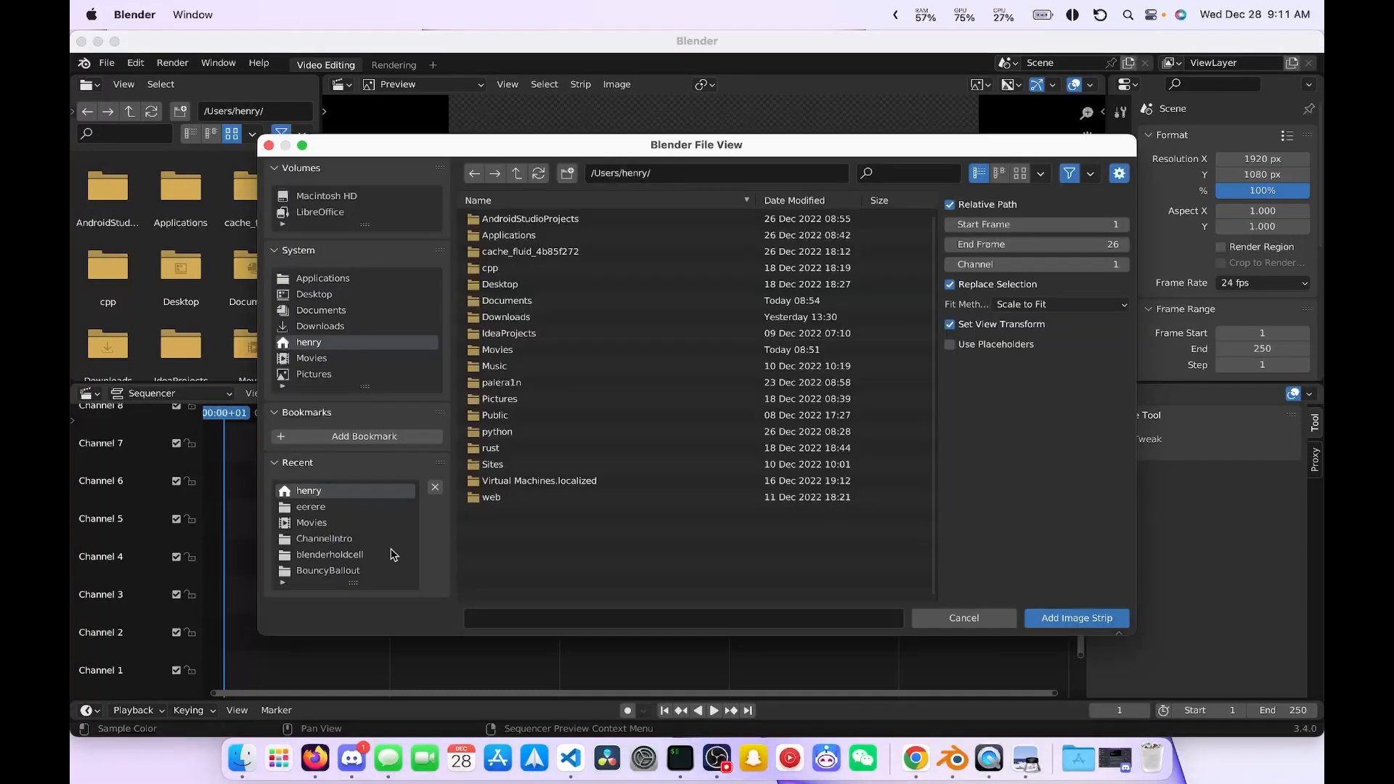
click(506, 302)
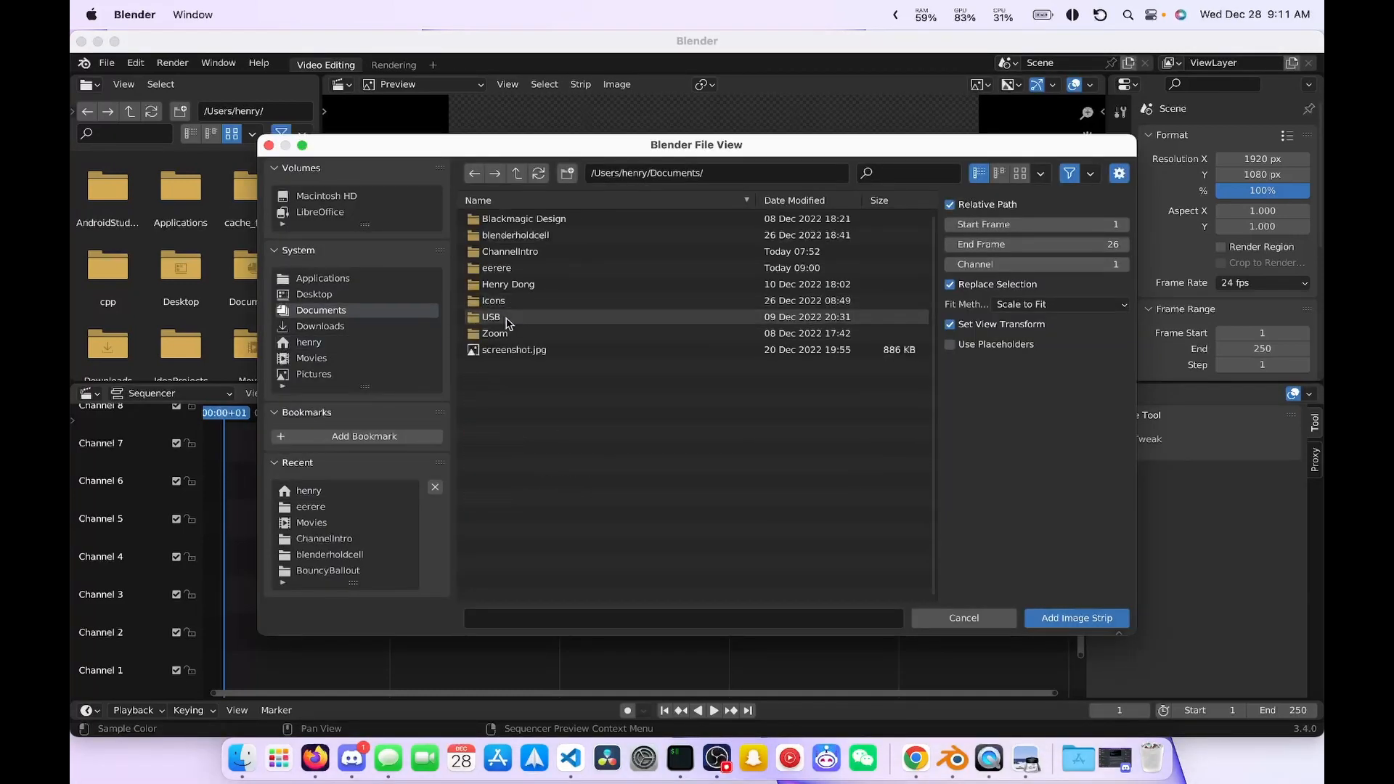
double_click(541, 252)
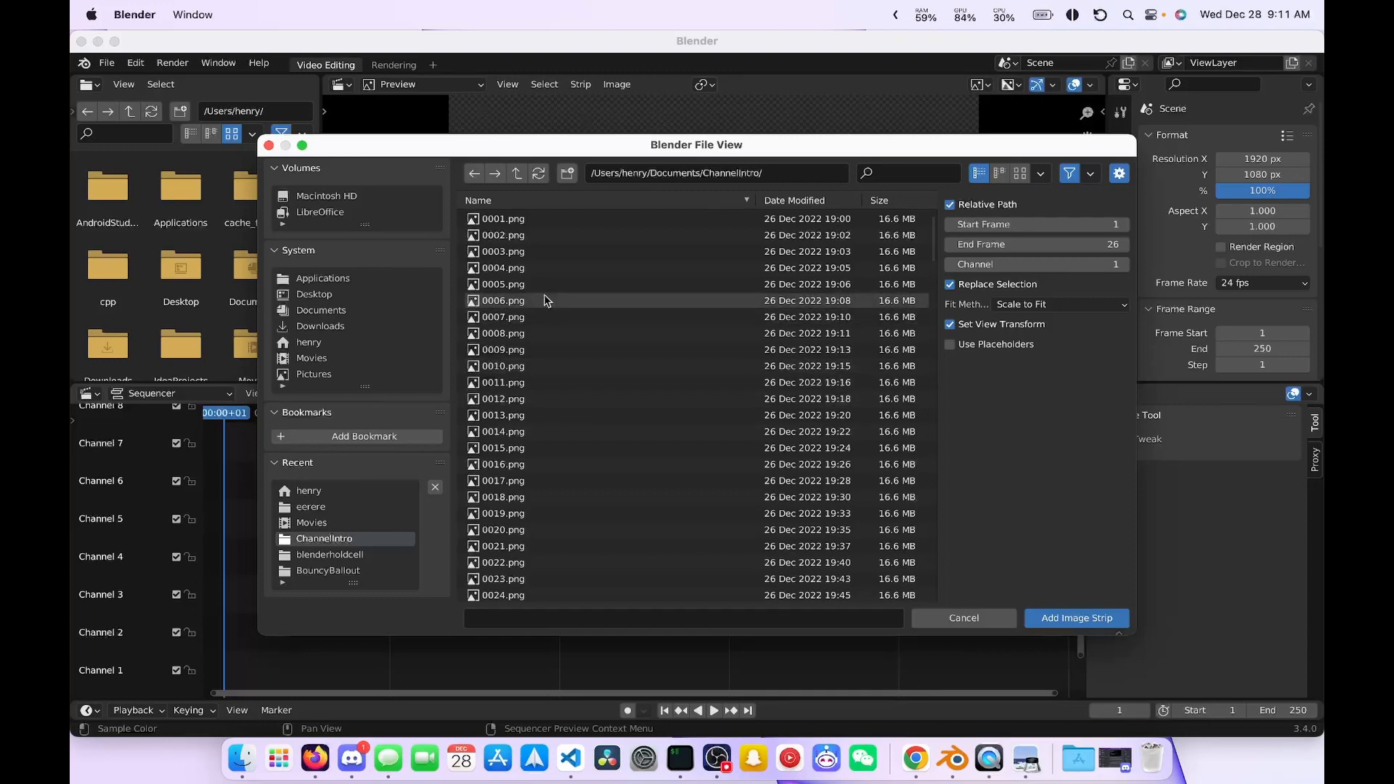
Select the frames 0001.png through 0207.png in the ChannelIntro folder and add them to the sequencer as one image strip
drag(482, 217, 825, 595)
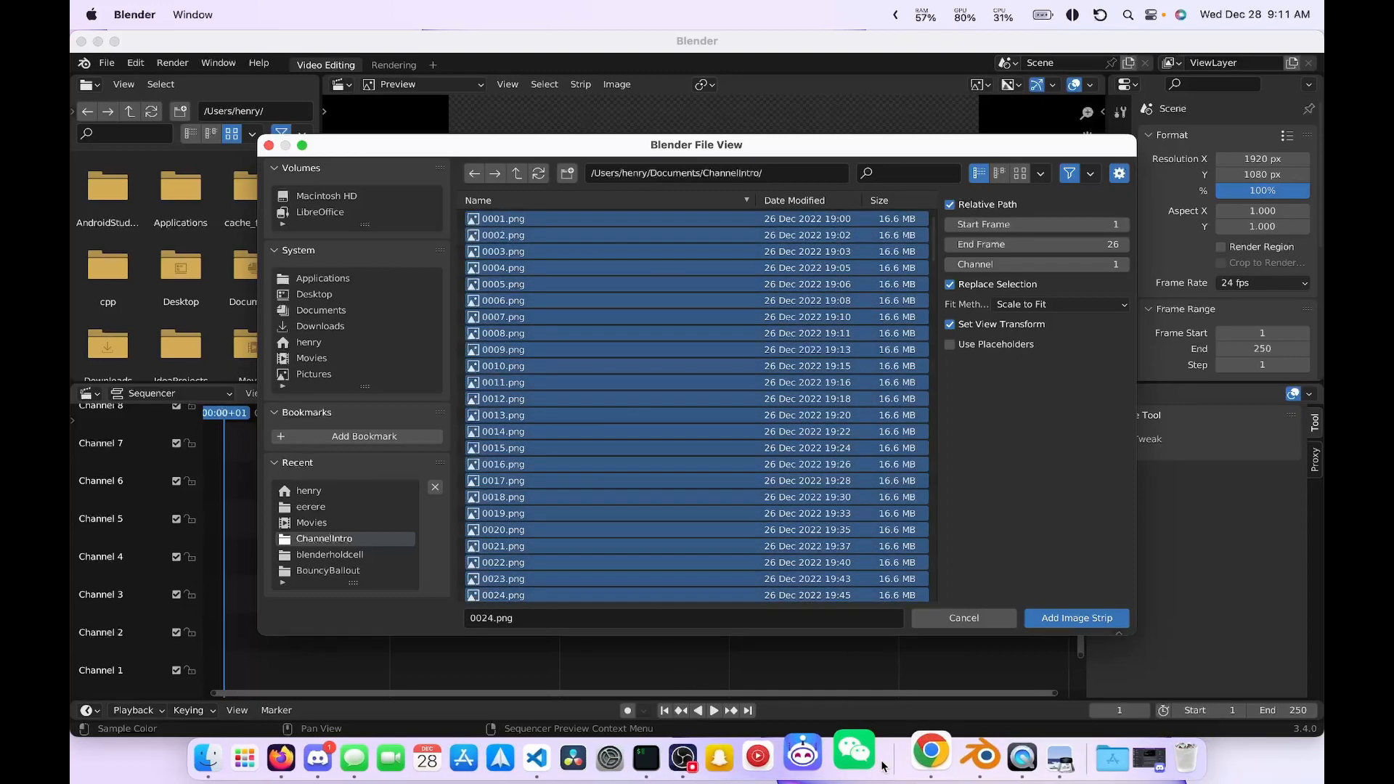
scroll(813, 447, down, 5)
scroll(813, 445, down, 3)
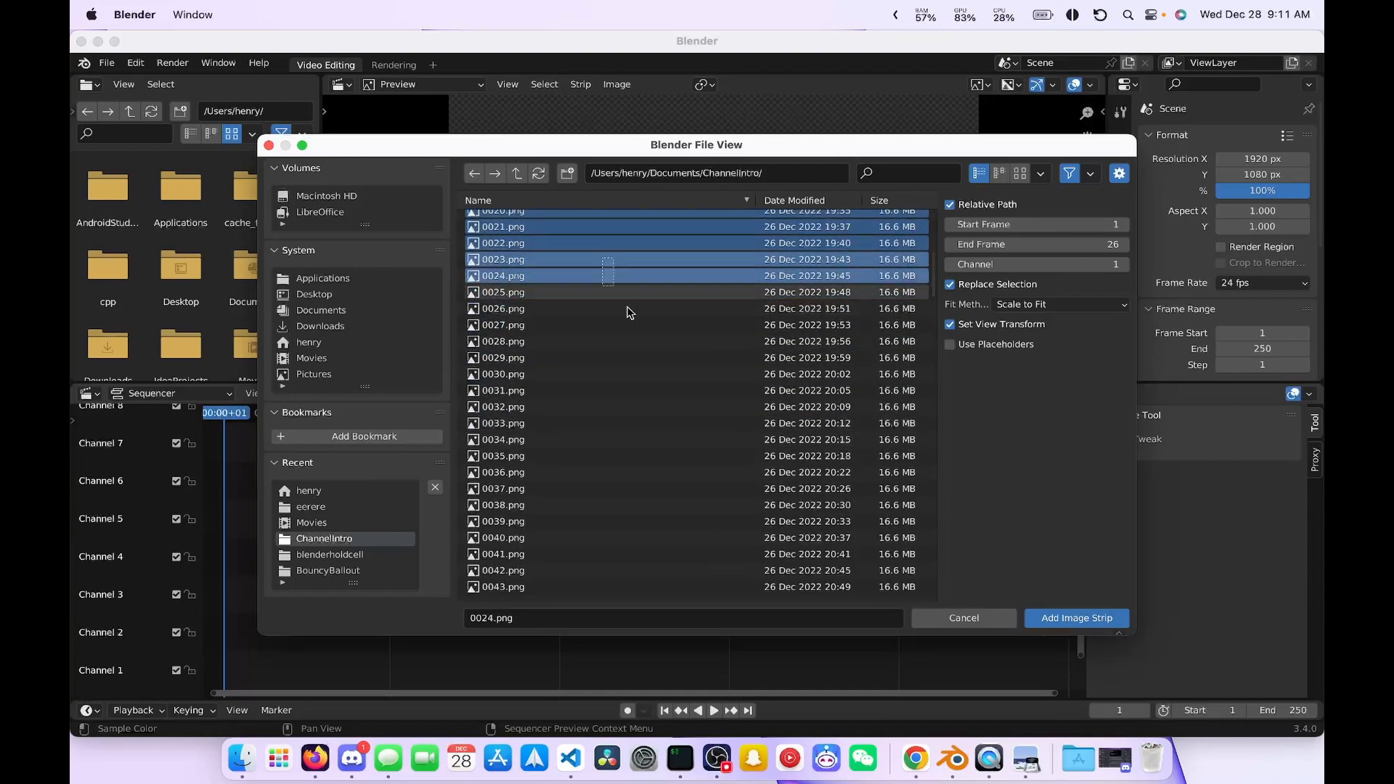
drag(630, 313, 826, 755)
scroll(710, 302, down, 9)
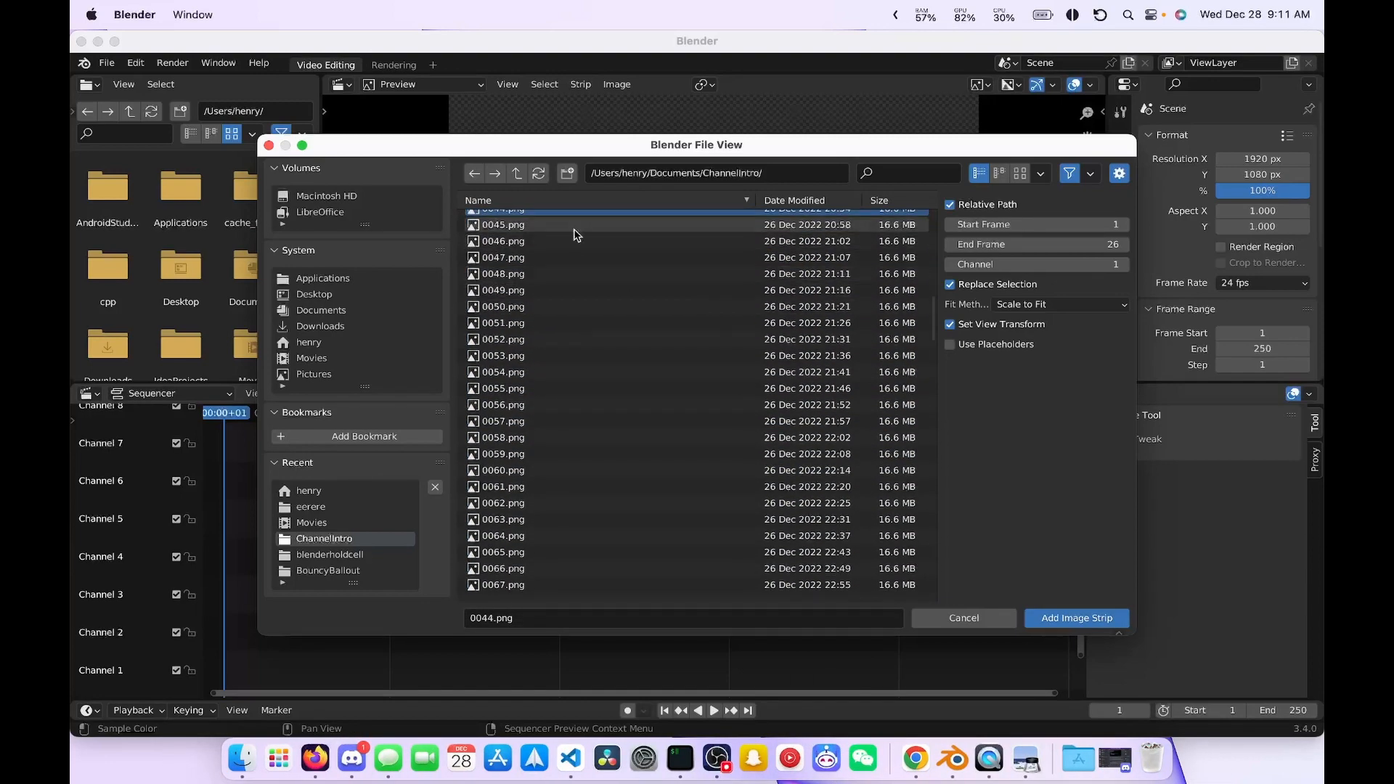
drag(574, 218, 654, 594)
scroll(659, 349, down, 8)
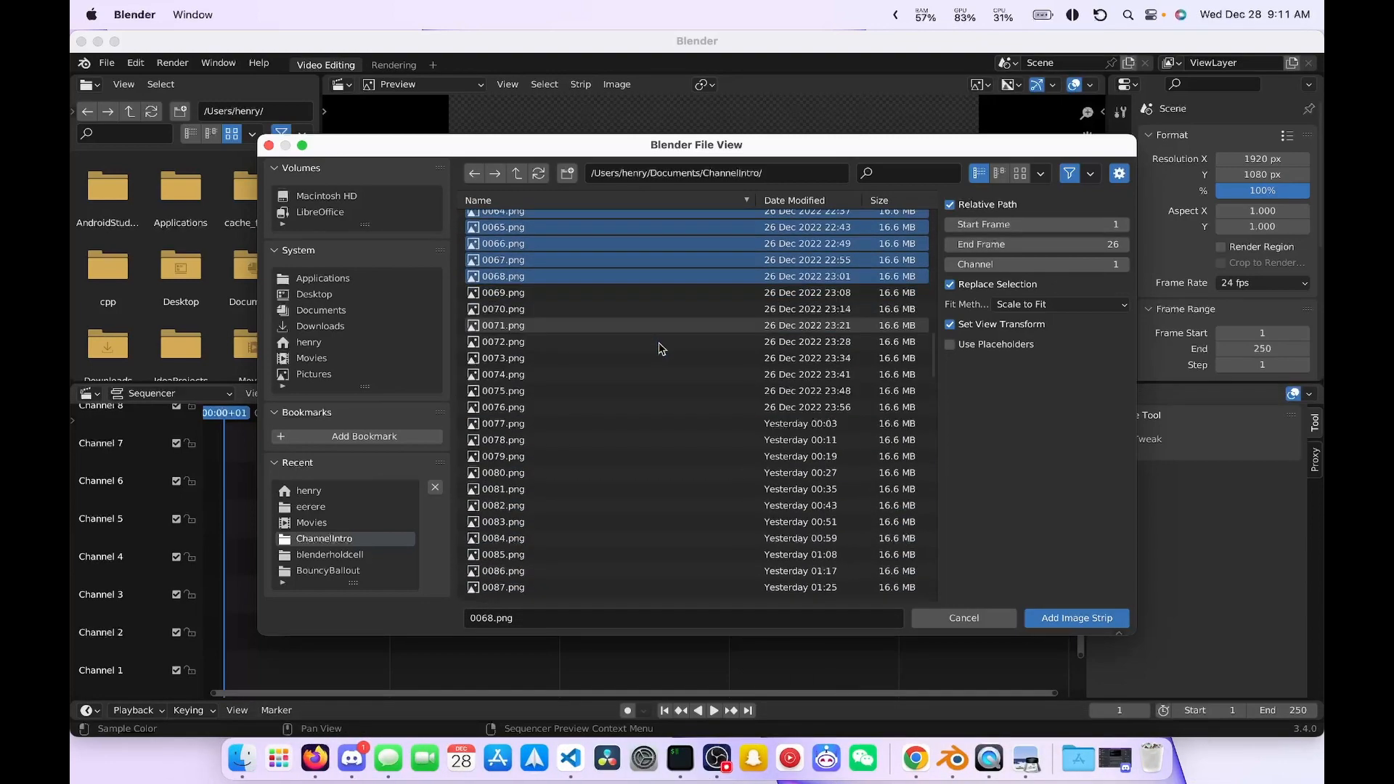
drag(601, 247, 631, 475)
scroll(628, 469, down, 8)
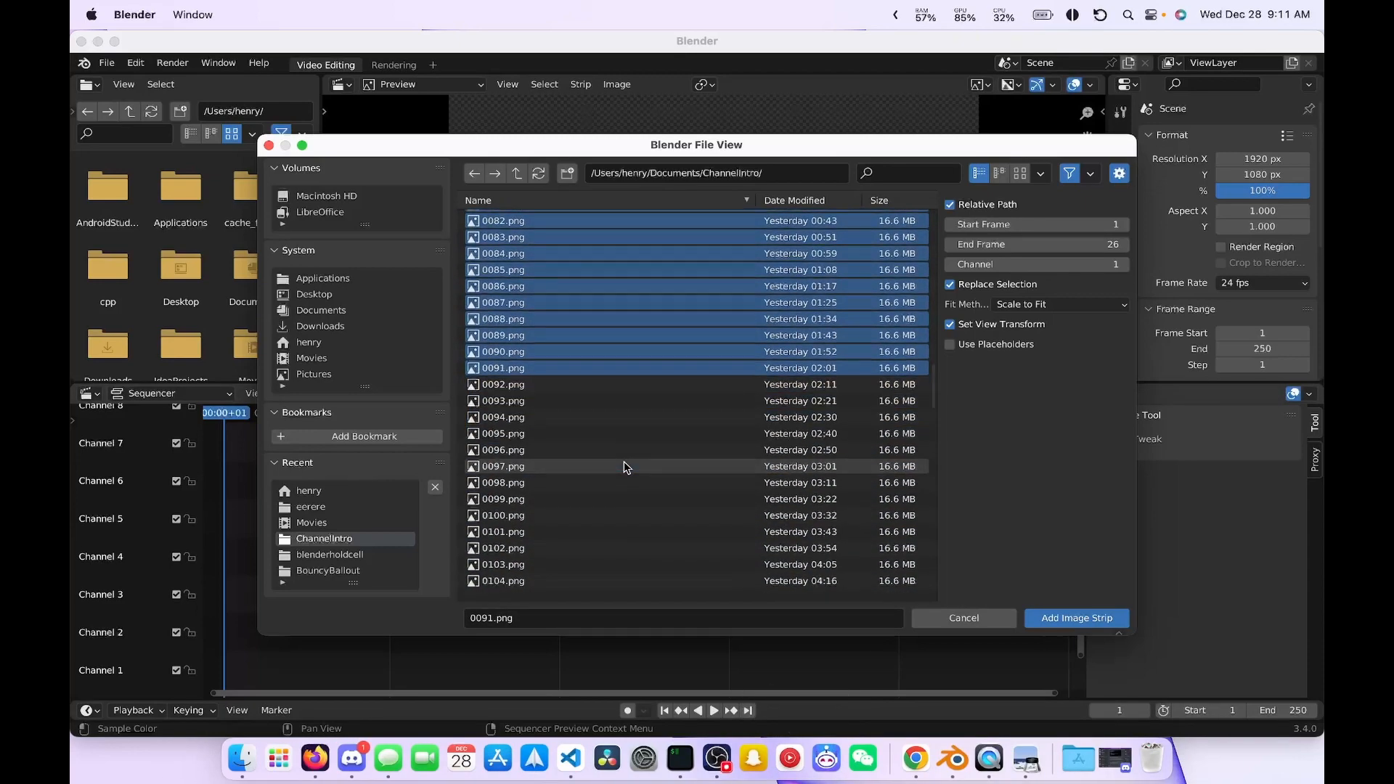
drag(693, 376, 654, 591)
scroll(656, 437, down, 5)
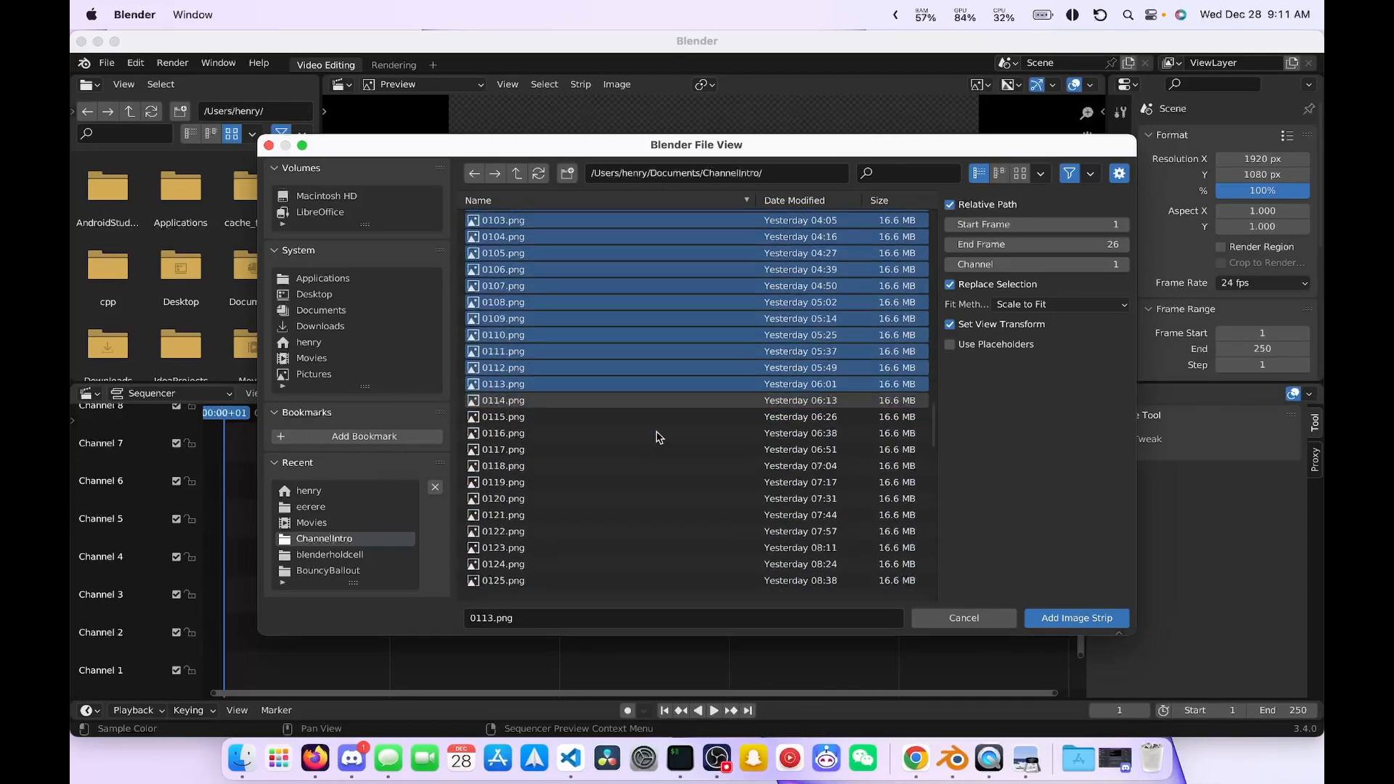
drag(640, 247, 650, 592)
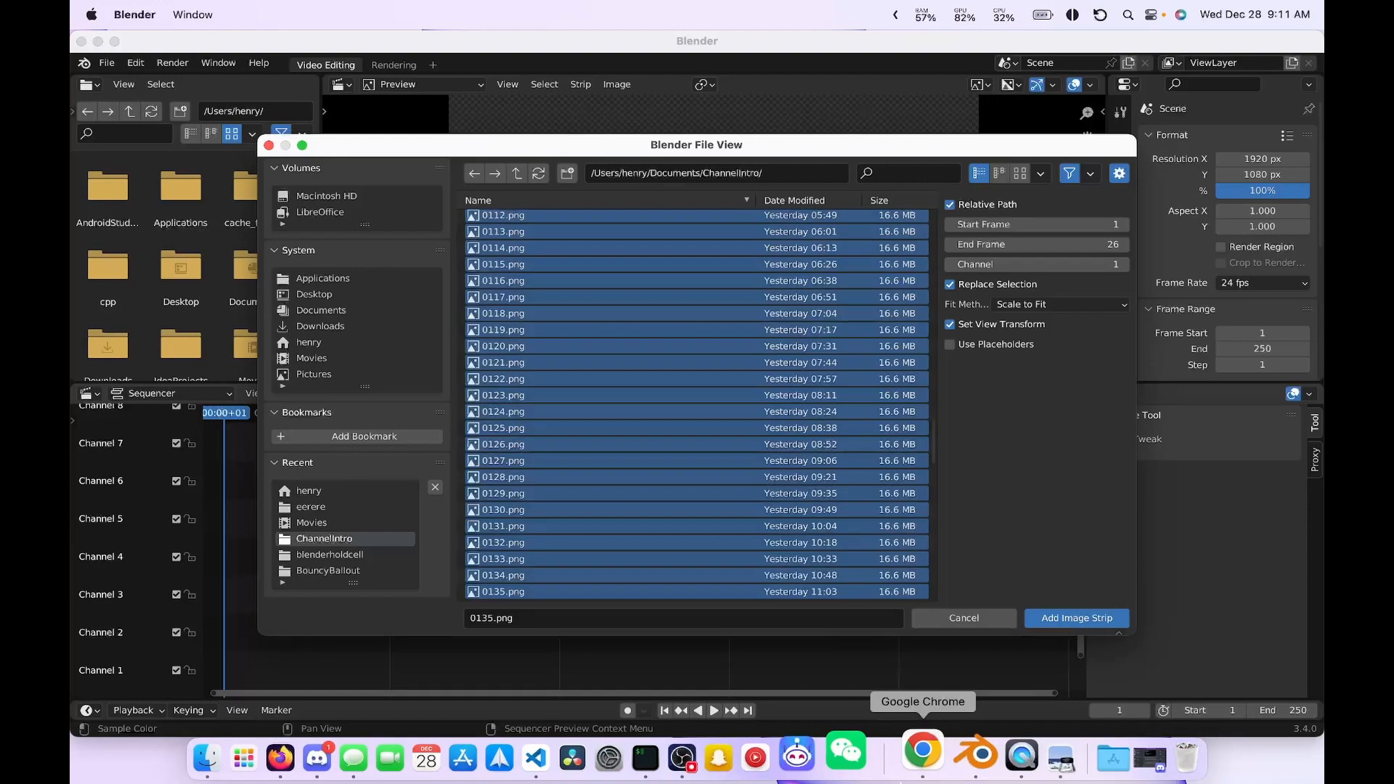
scroll(614, 326, down, 8)
drag(629, 311, 755, 639)
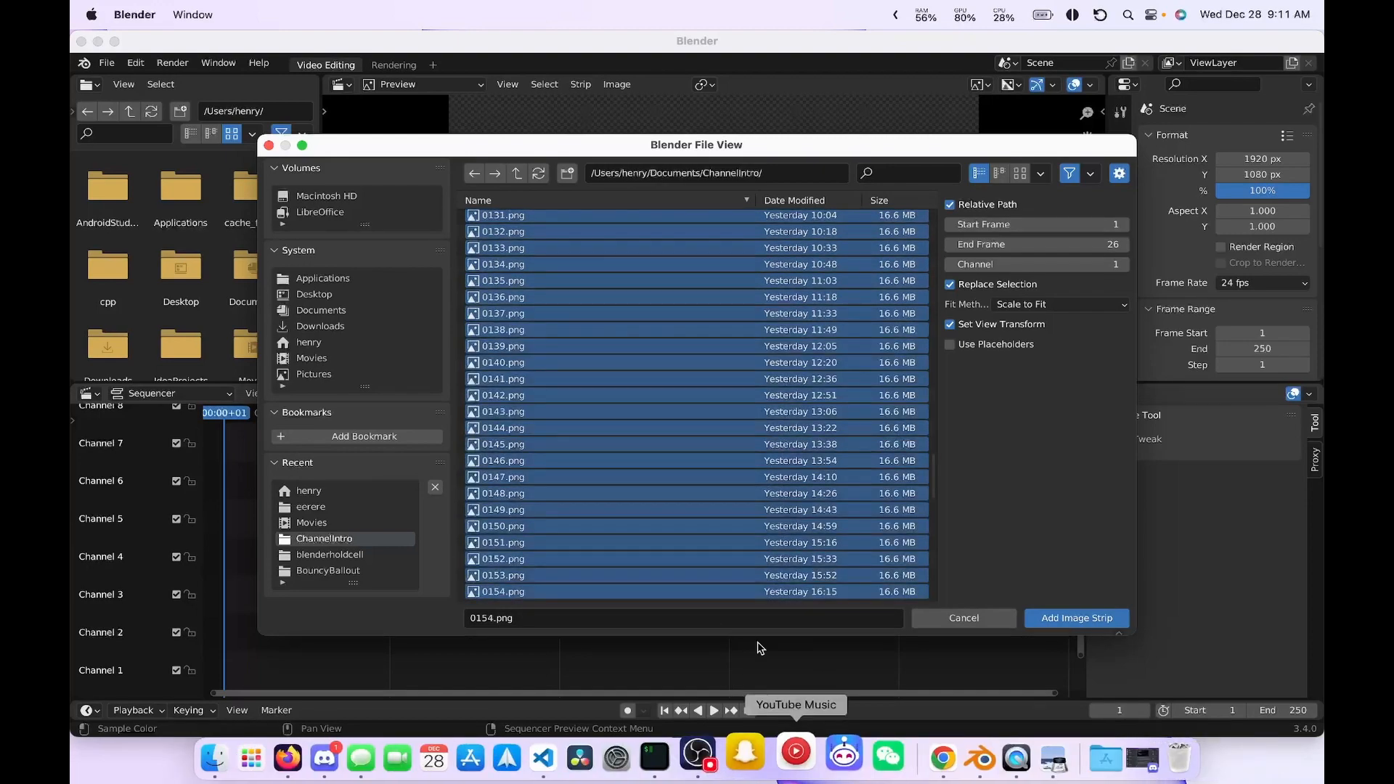
scroll(663, 322, down, 5)
drag(656, 310, 733, 589)
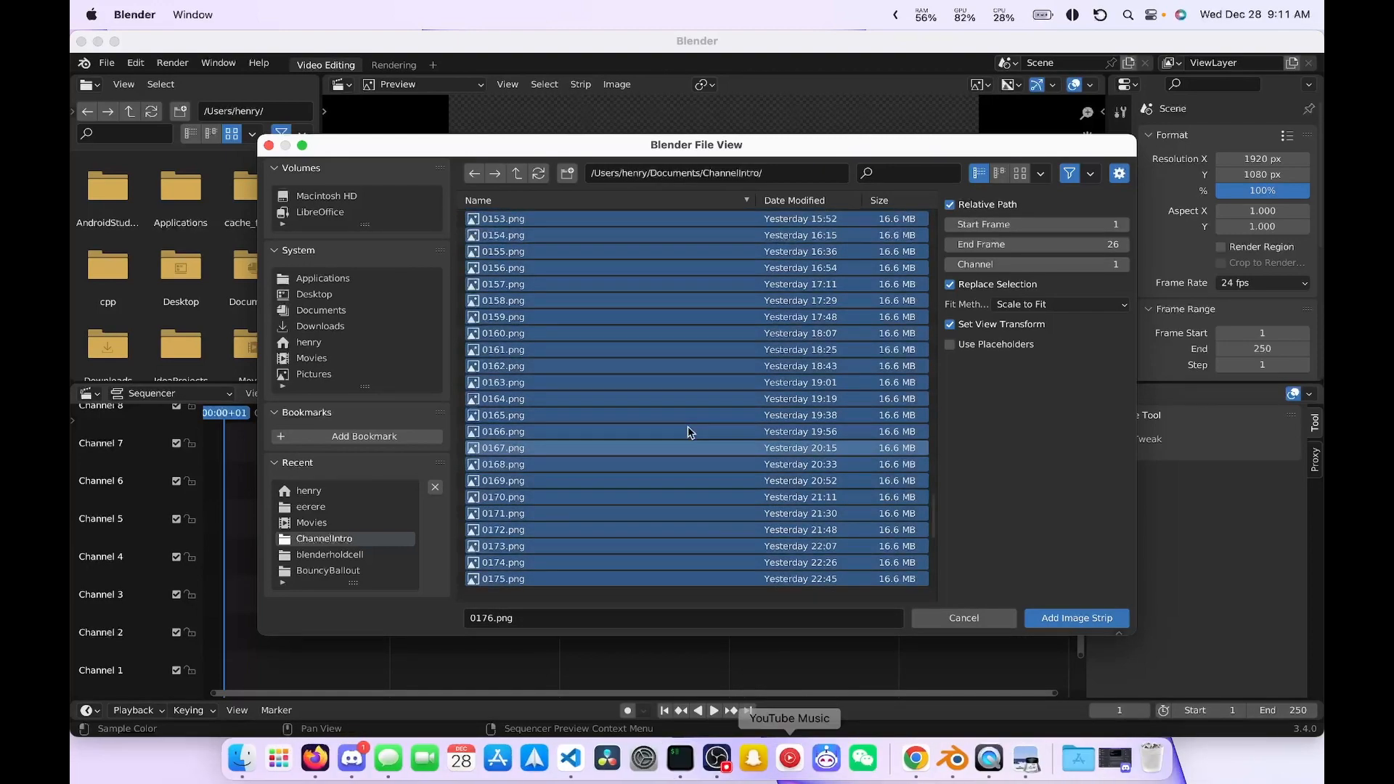
scroll(690, 433, down, 9)
scroll(671, 395, up, 1)
drag(669, 259, 763, 617)
scroll(690, 359, down, 4)
drag(733, 421, 755, 597)
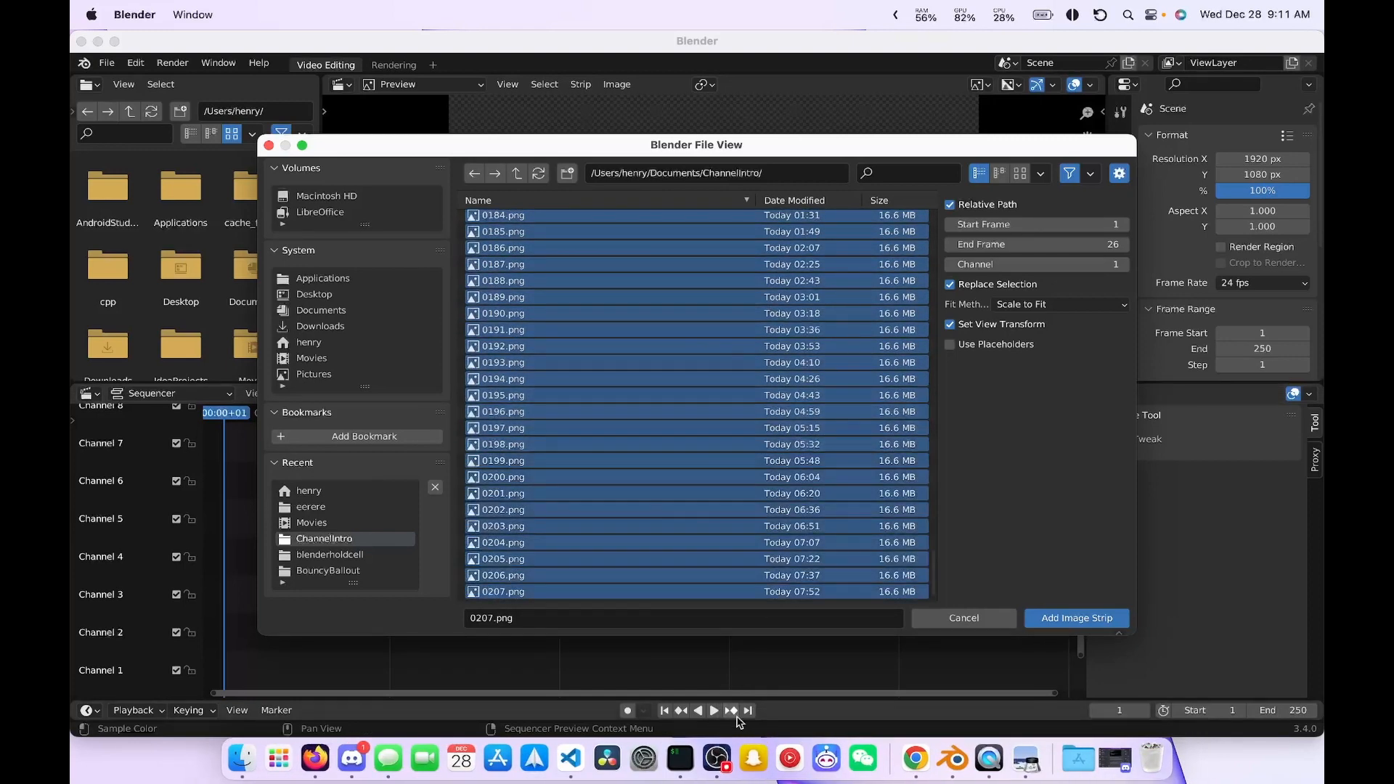
click(1088, 618)
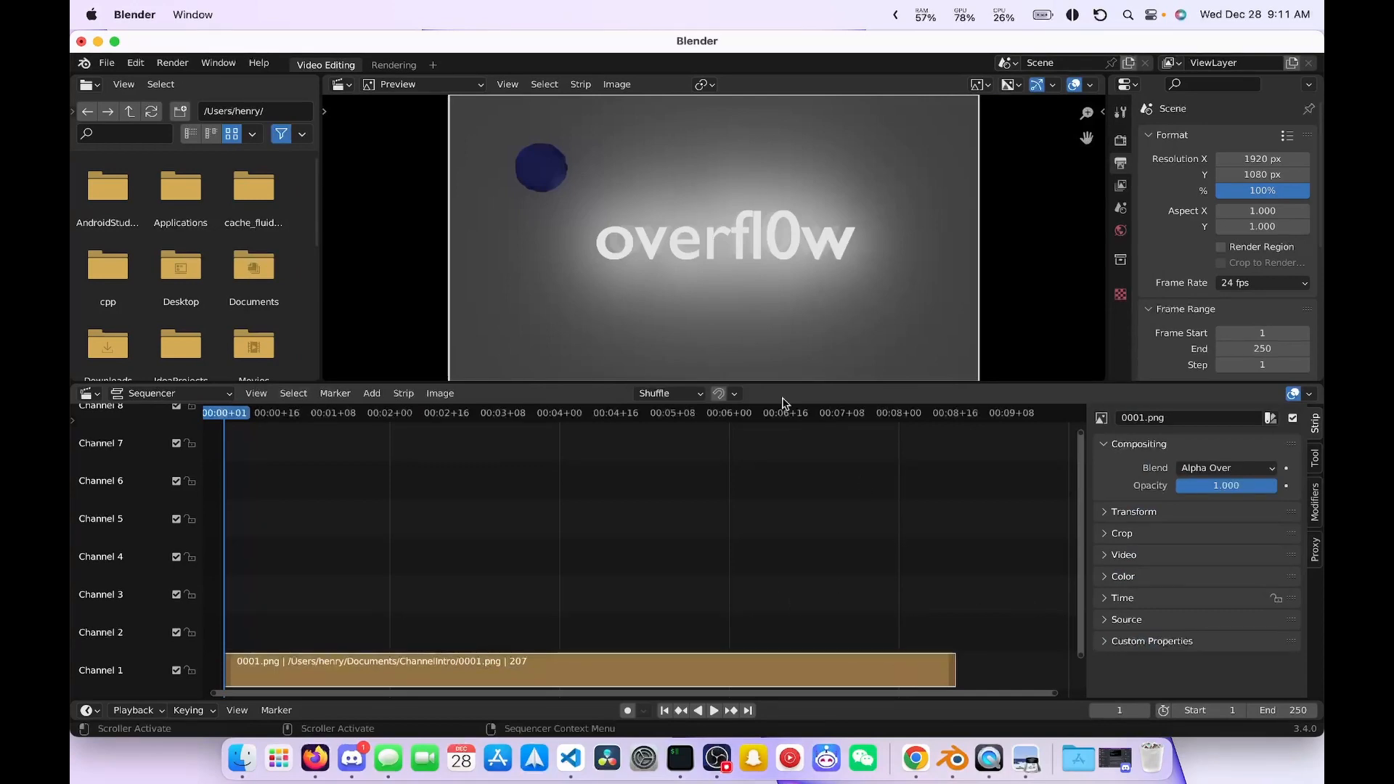
Play the image strip in the preview to check the animation and return the playhead to the start
click(714, 710)
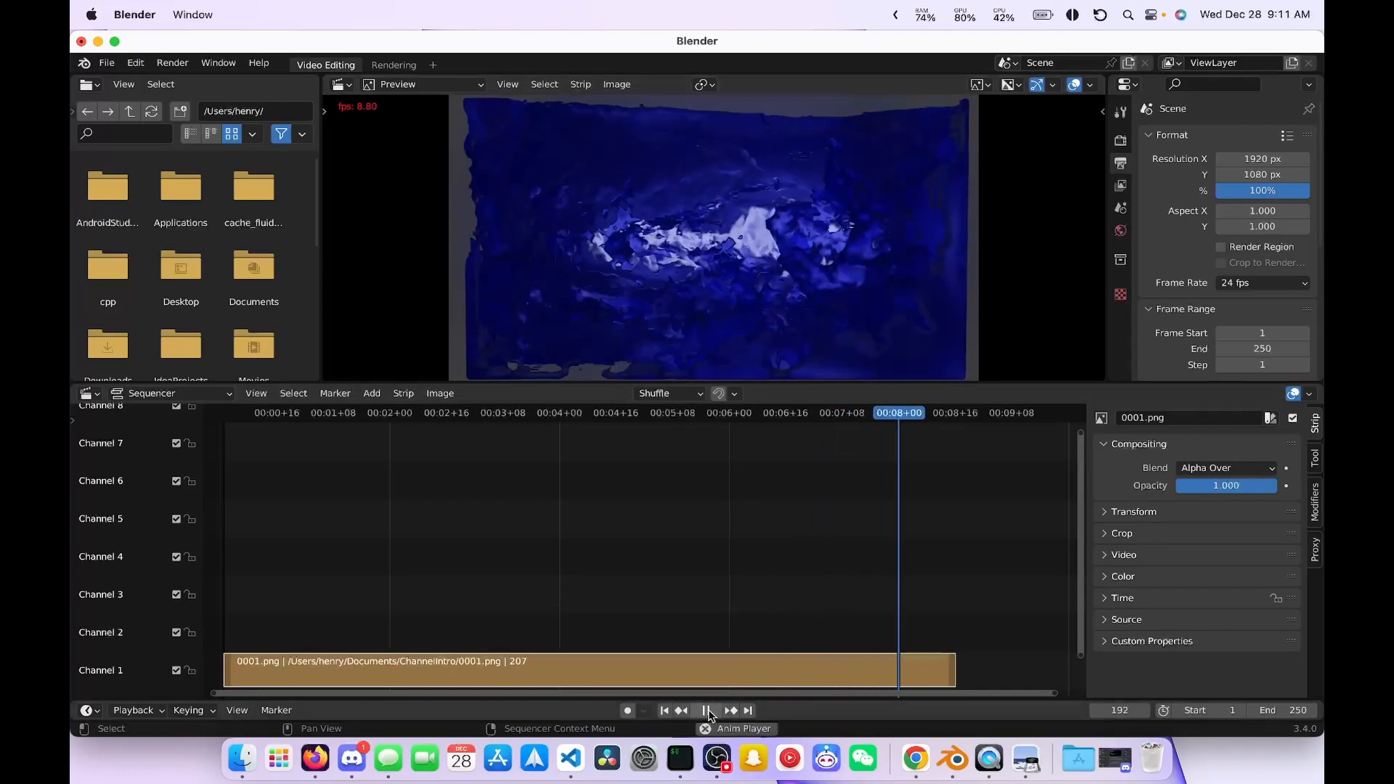
key(space)
drag(916, 418, 906, 418)
key(space)
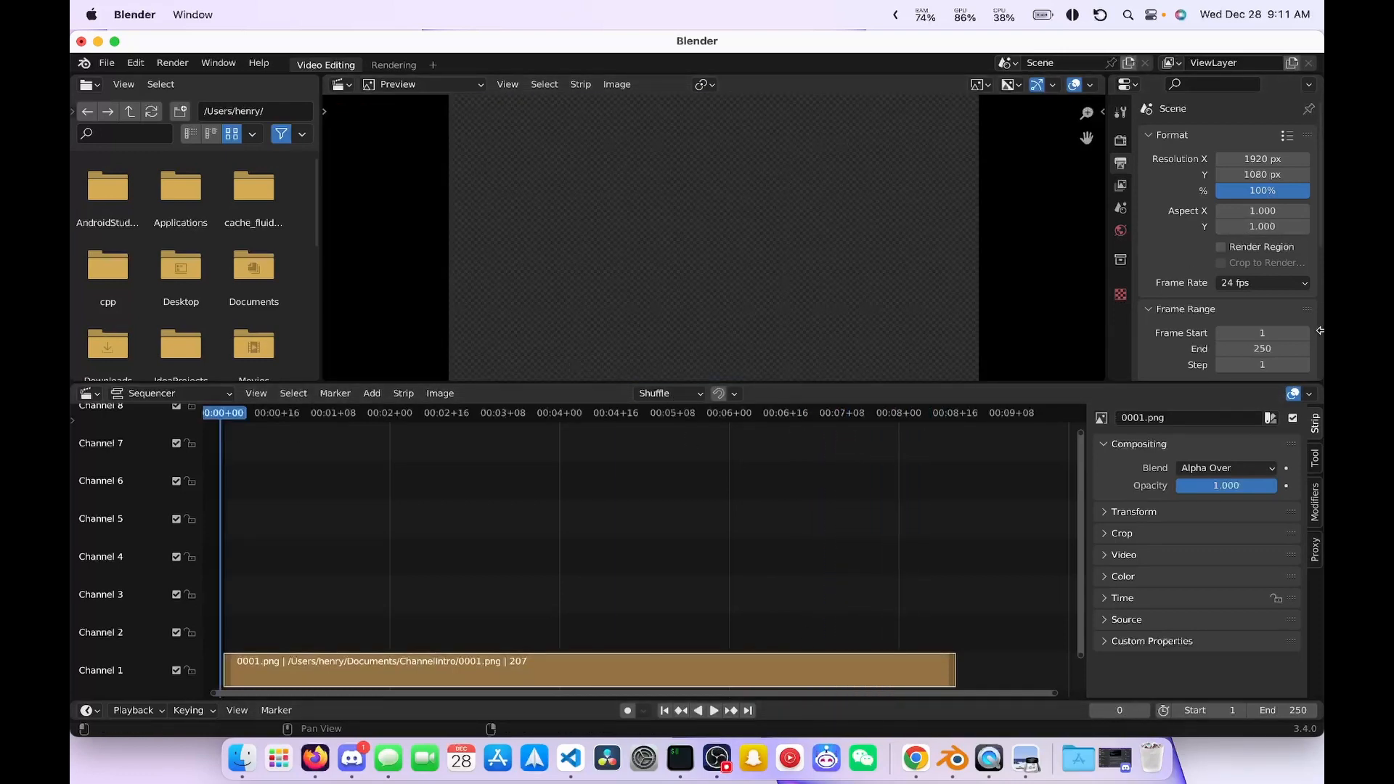
Set the frame rate to 30 fps, play the strip at the new speed and return the playhead to frame 0
click(1264, 283)
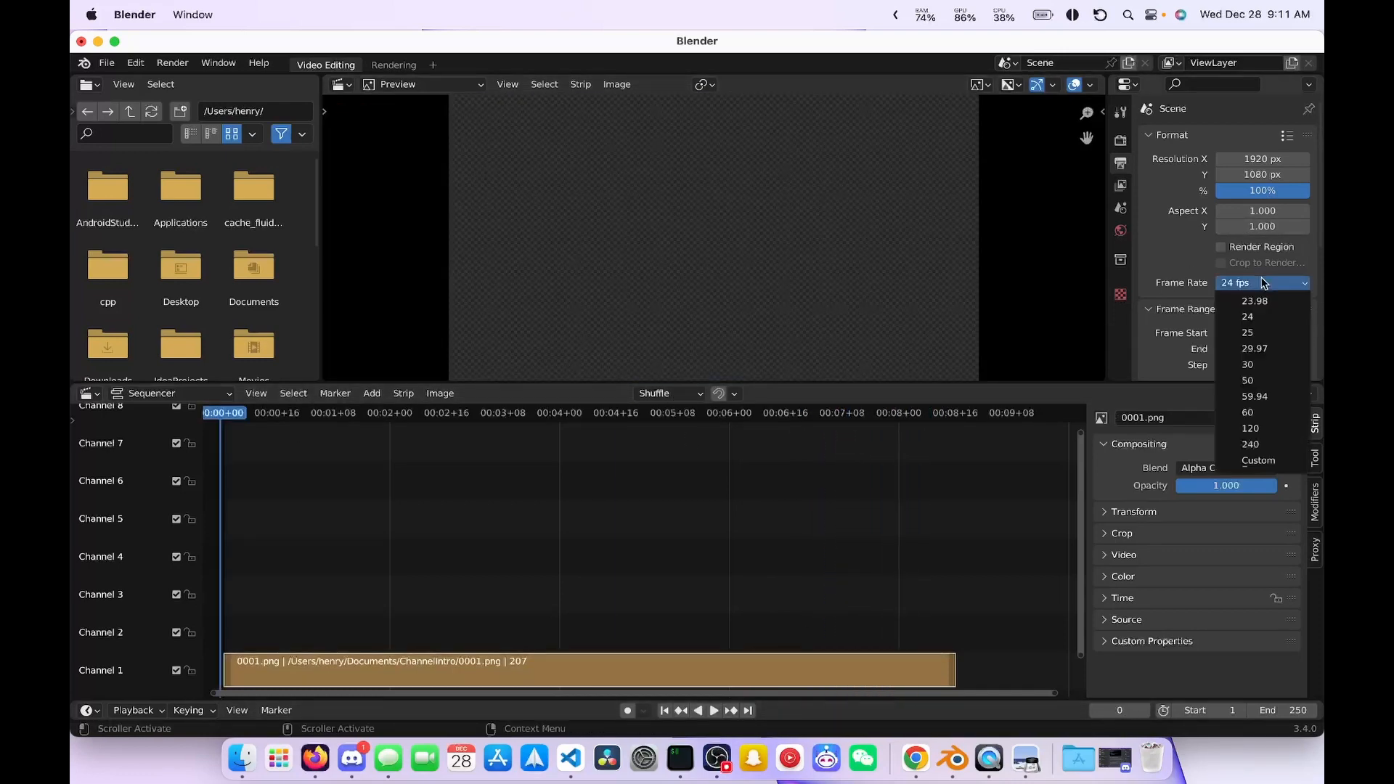
click(1250, 364)
click(710, 711)
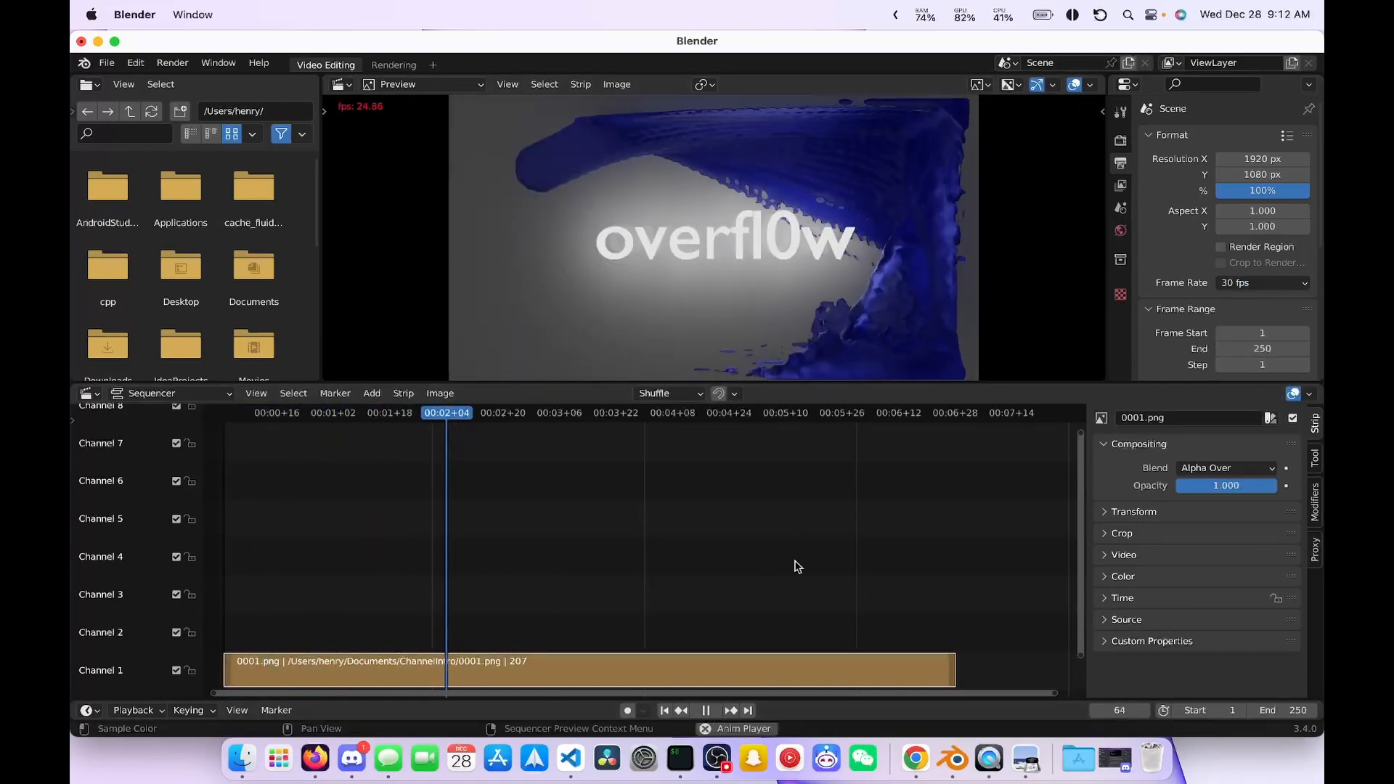
click(710, 710)
drag(710, 420, 208, 427)
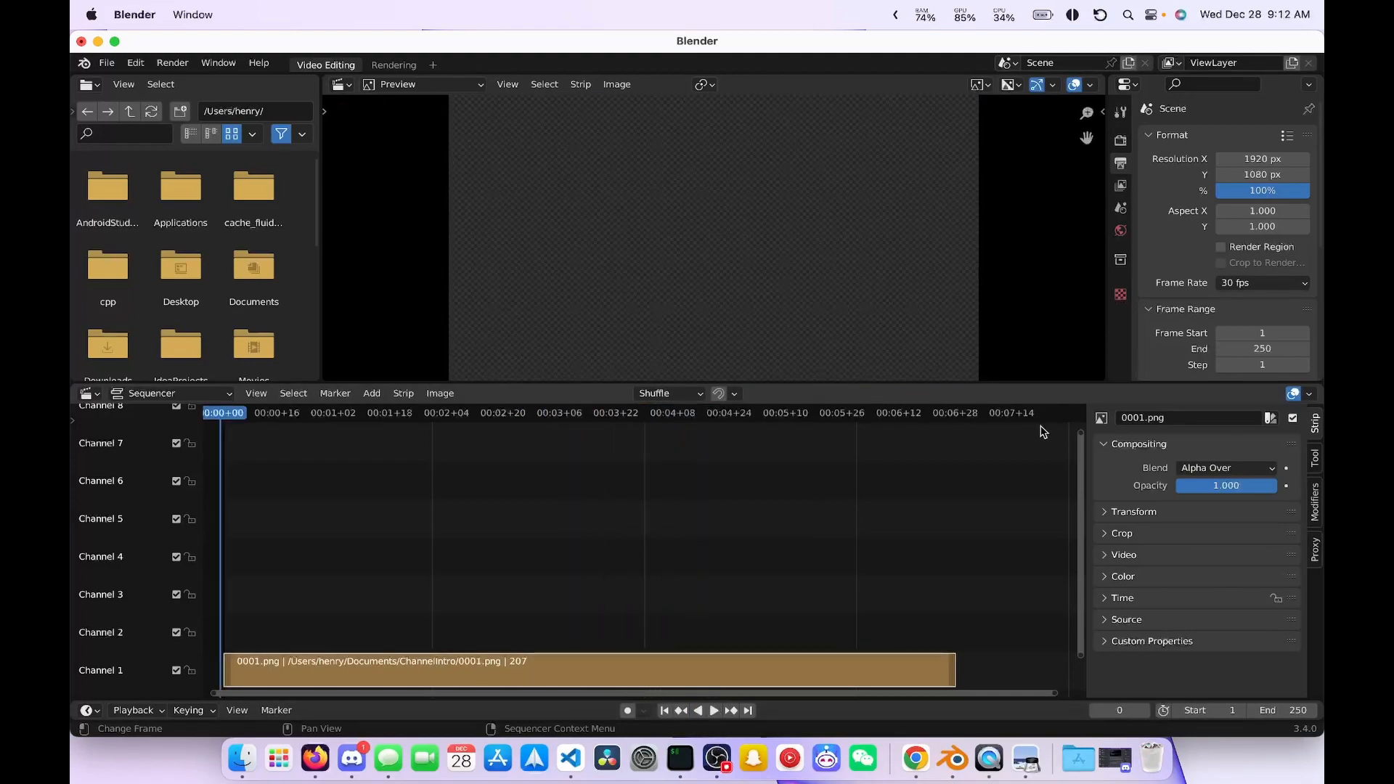
Set the render output path to the Movies folder
scroll(1197, 267, down, 6)
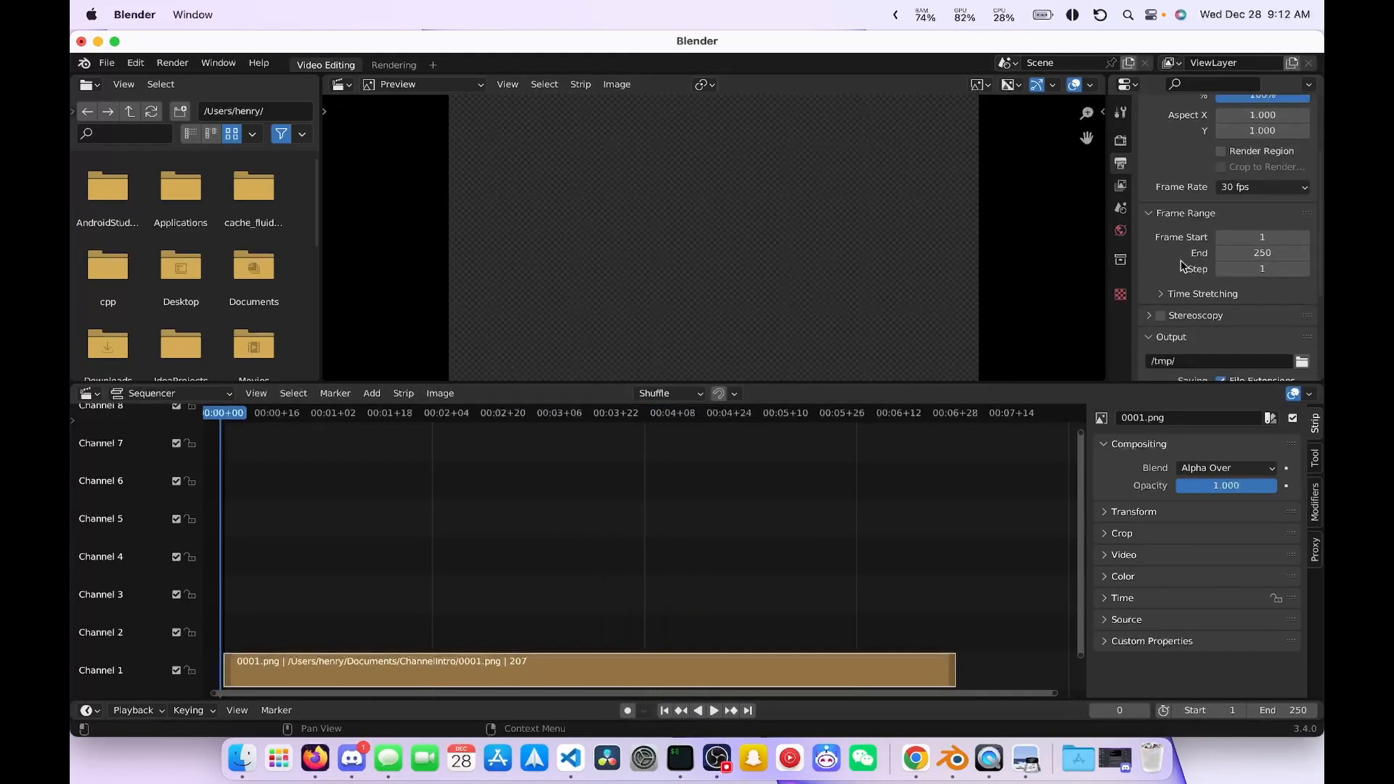
click(1291, 266)
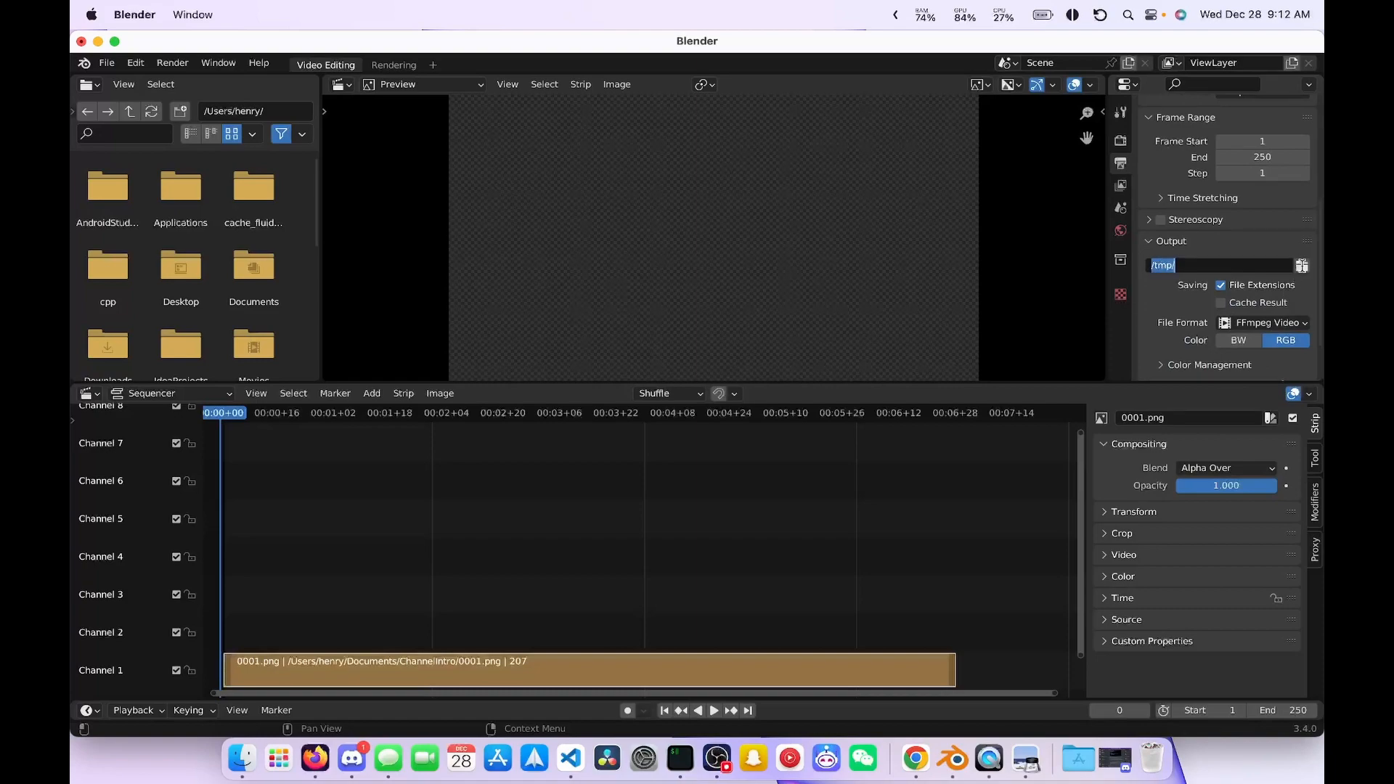
click(1300, 267)
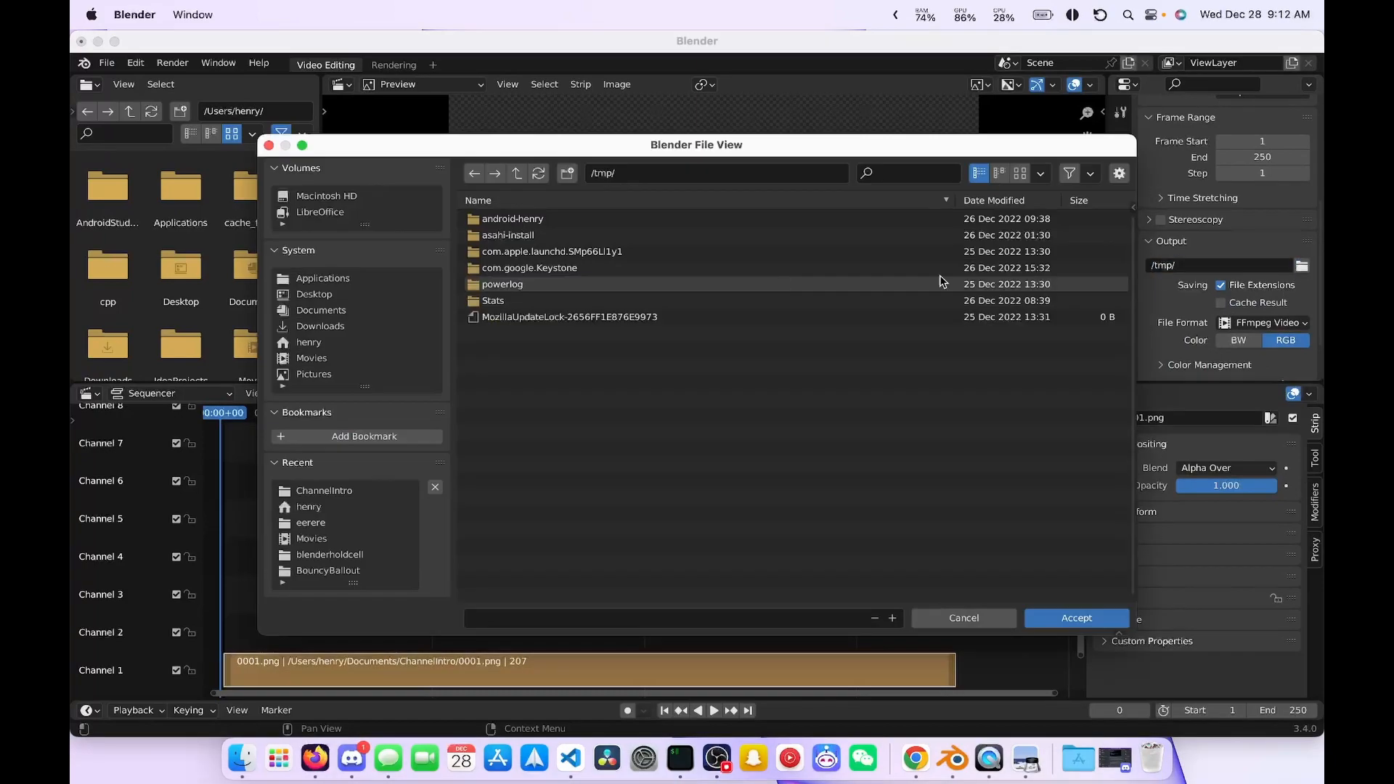
click(322, 361)
click(1077, 618)
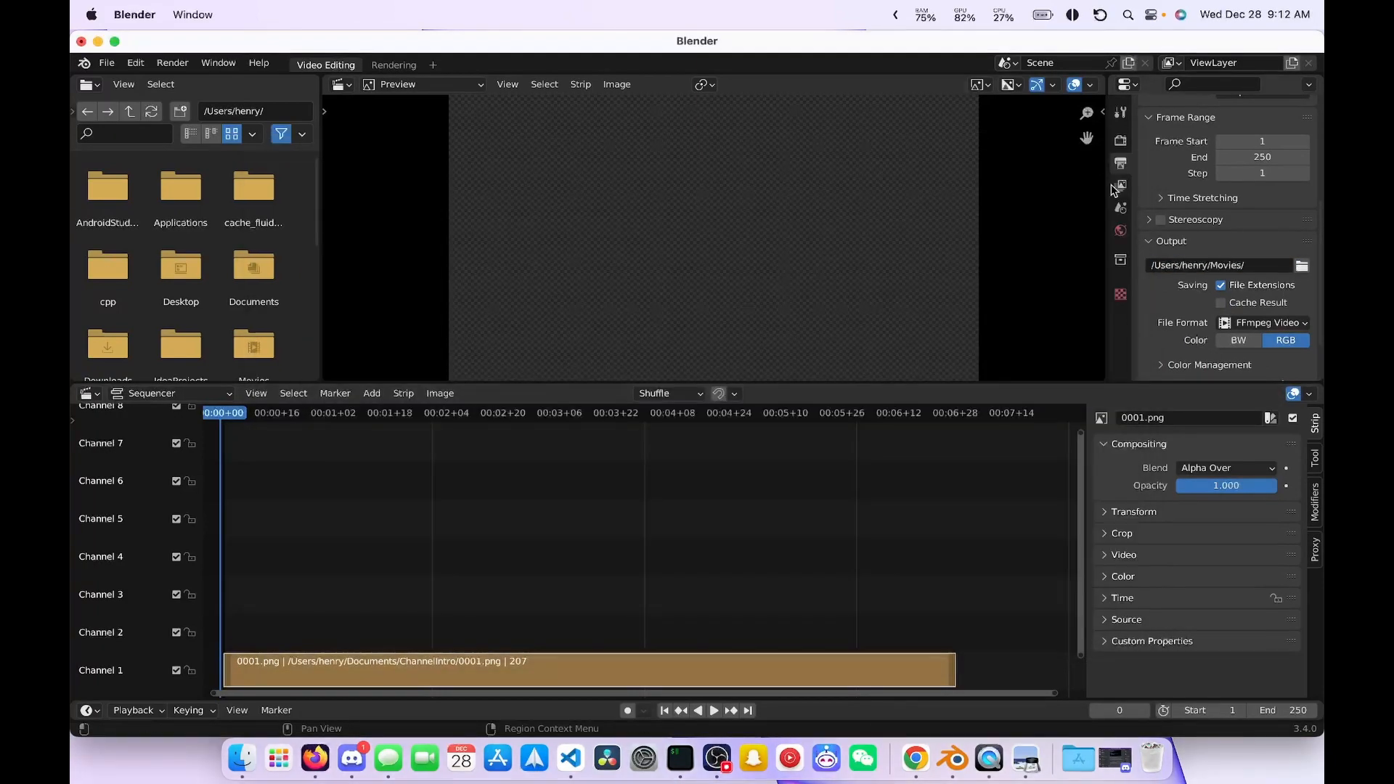
Render the sequence as an FFmpeg video animation and close the render window
scroll(1200, 309, down, 2)
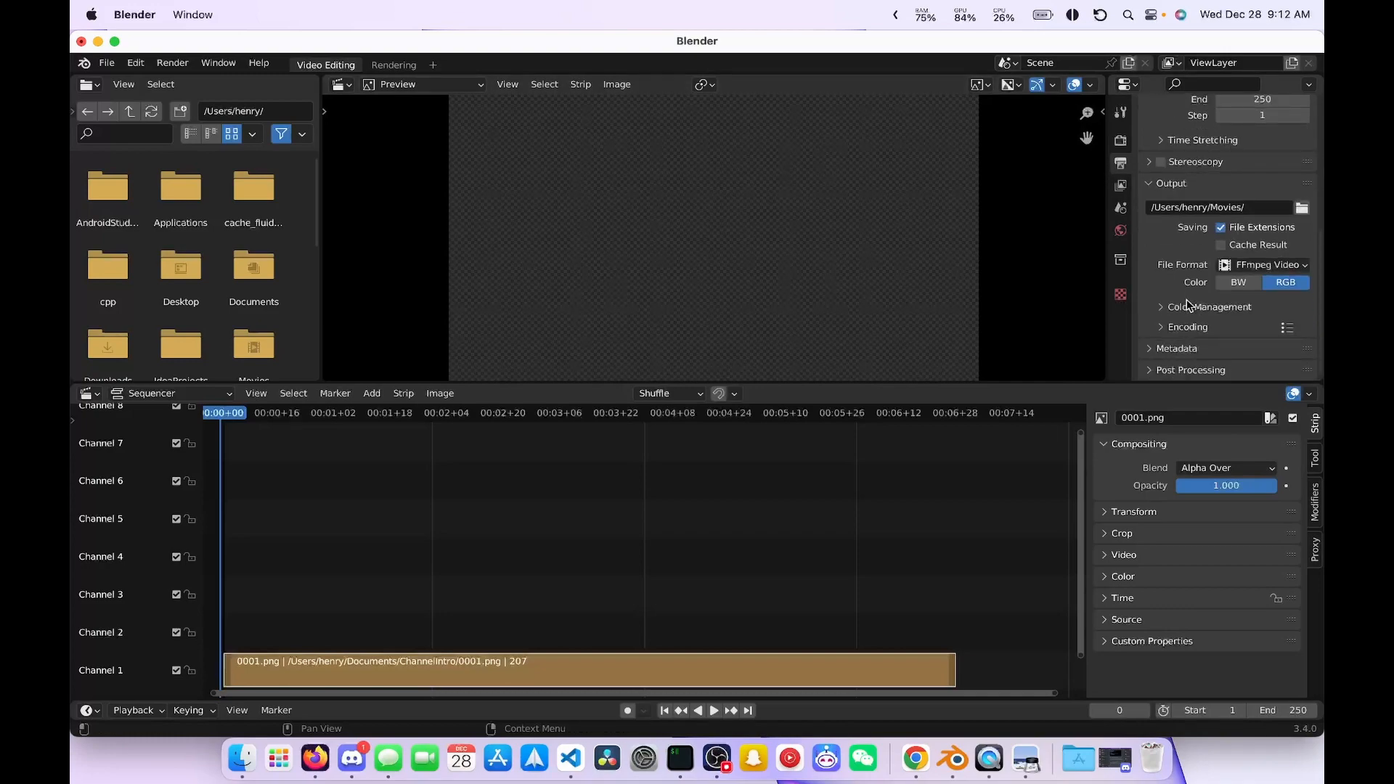
click(172, 63)
click(218, 97)
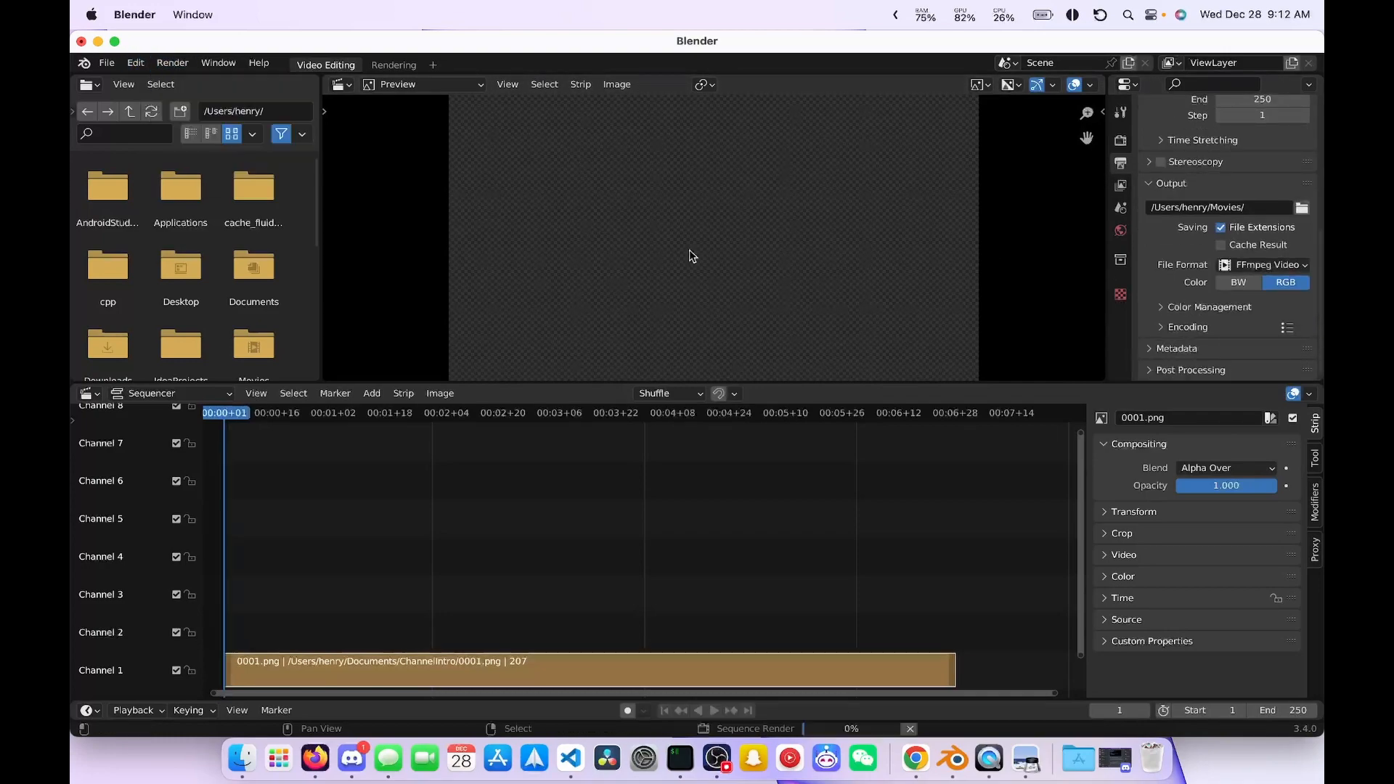
drag(387, 53, 523, 97)
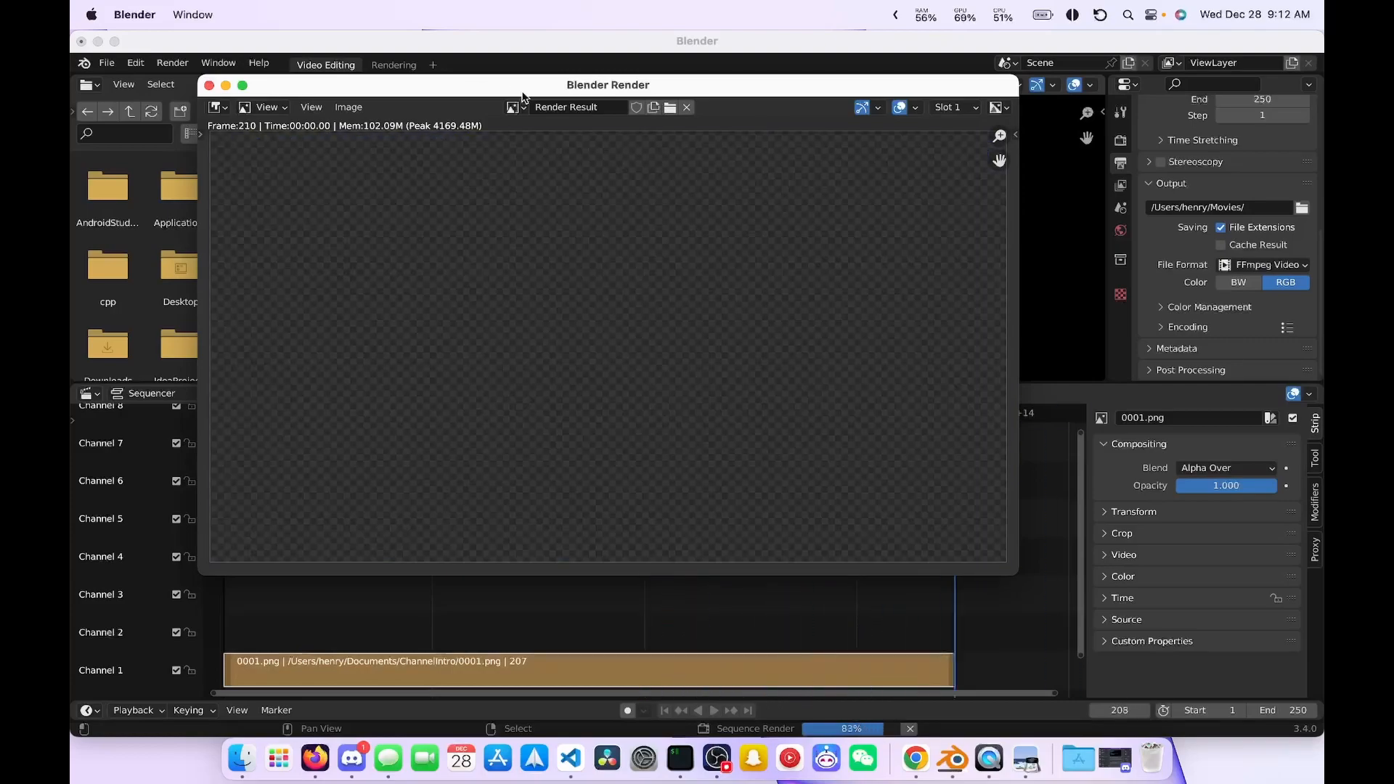
click(209, 85)
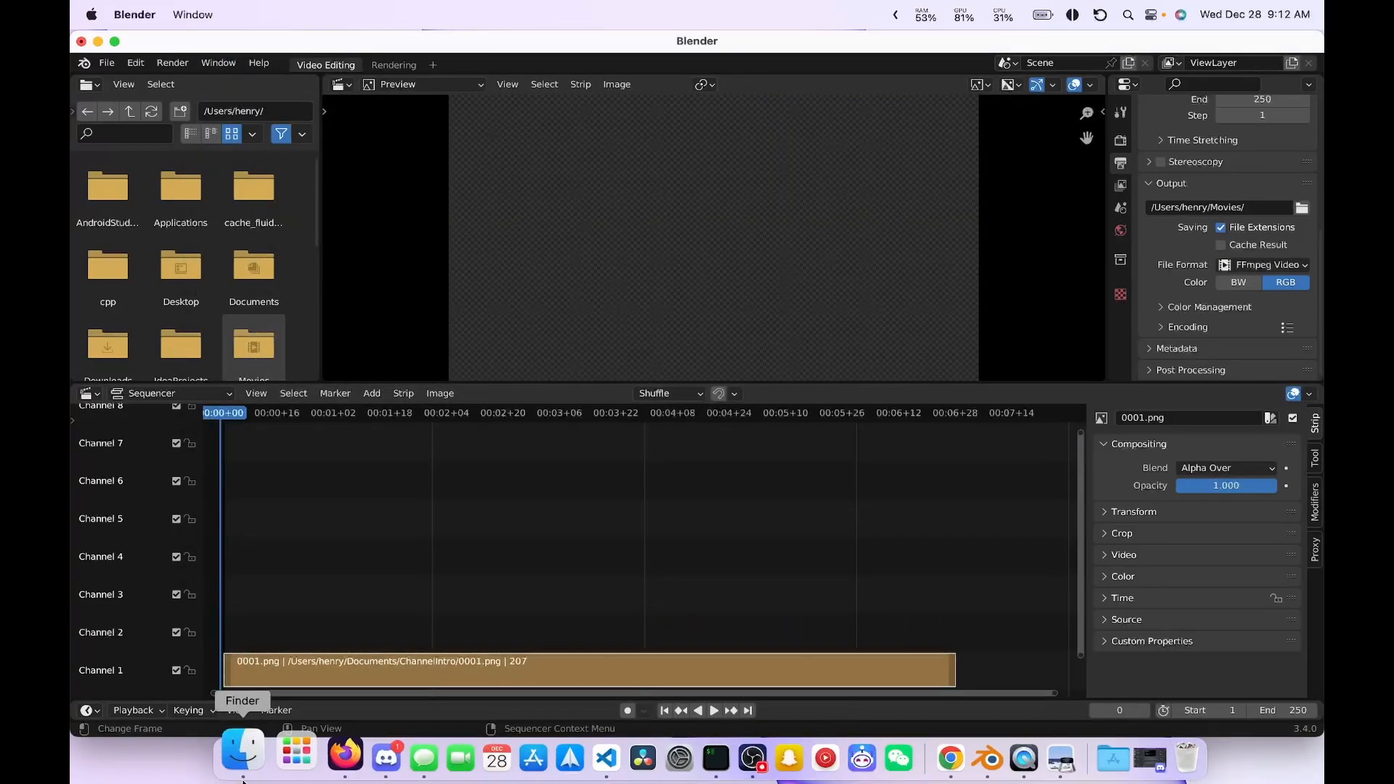
Switch to Finder and open the rendered video 0001-0250.mp4 from the Movies folder in QuickTime Player
click(241, 759)
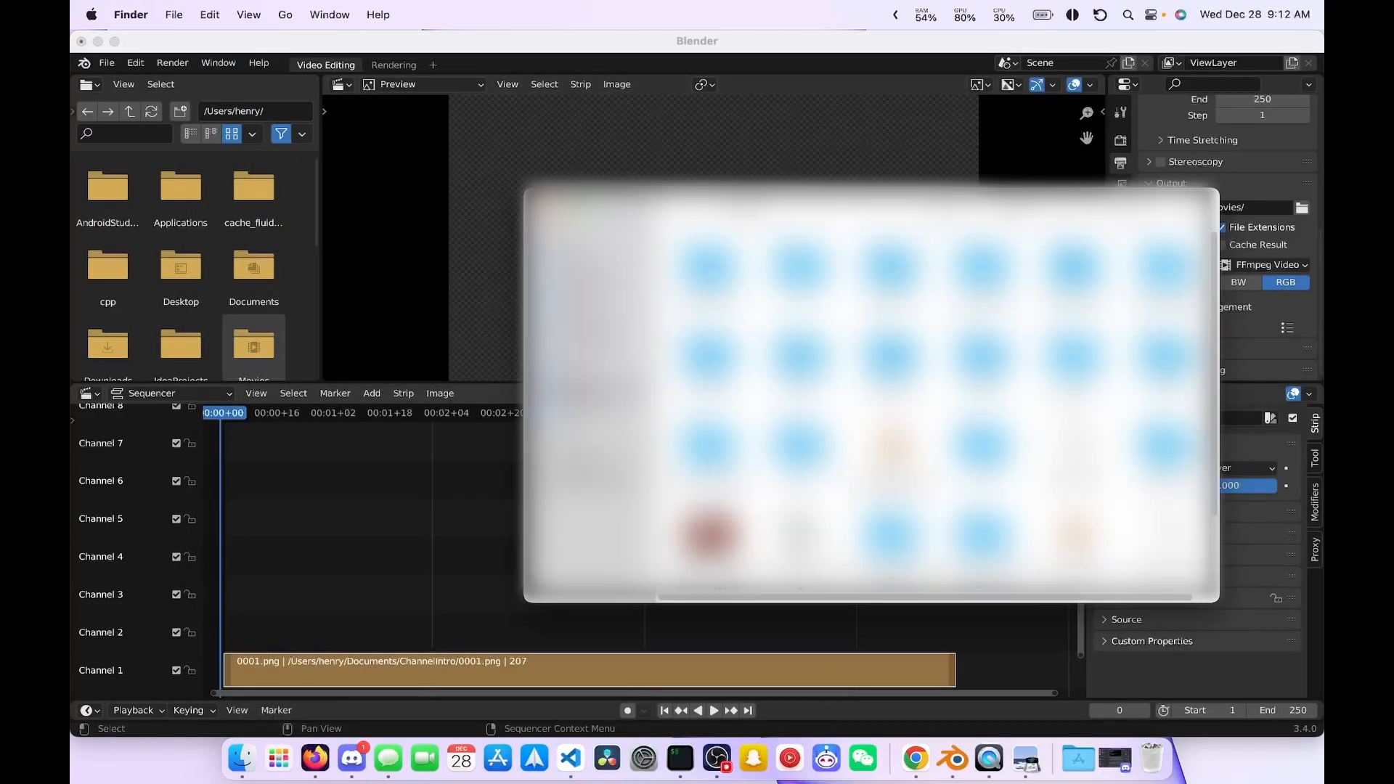
double_click(891, 357)
click(801, 536)
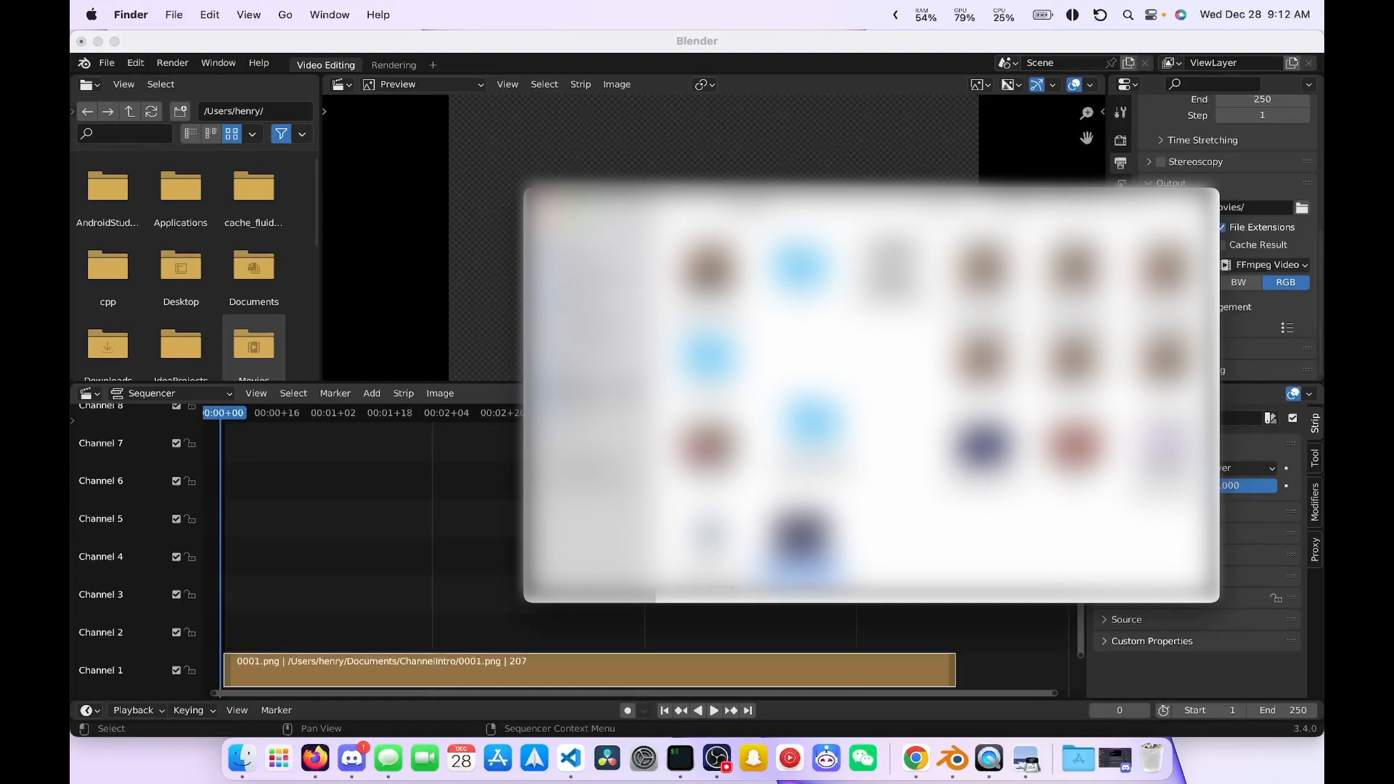
double_click(801, 536)
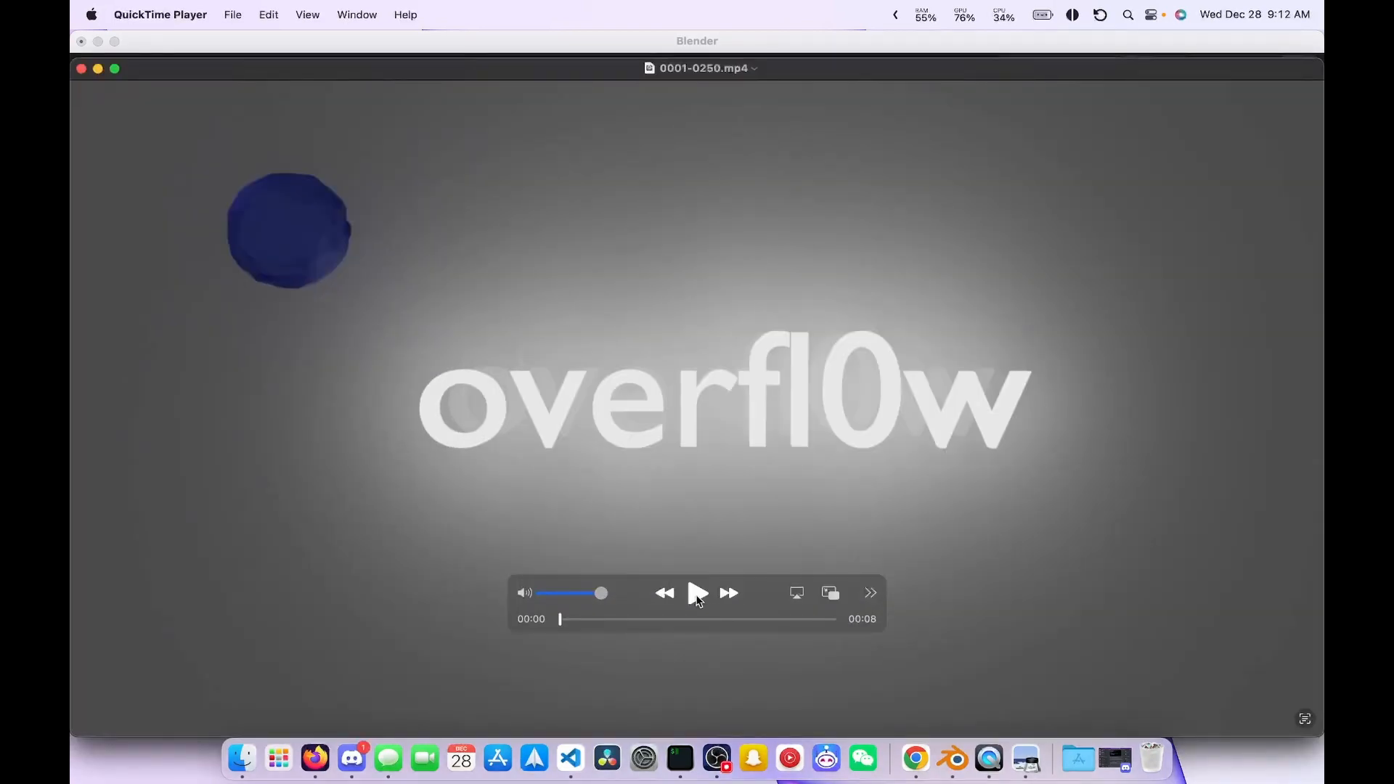
Play the rendered video, pause it near the end and scrub back to the last fluid frames around 00:07
click(696, 594)
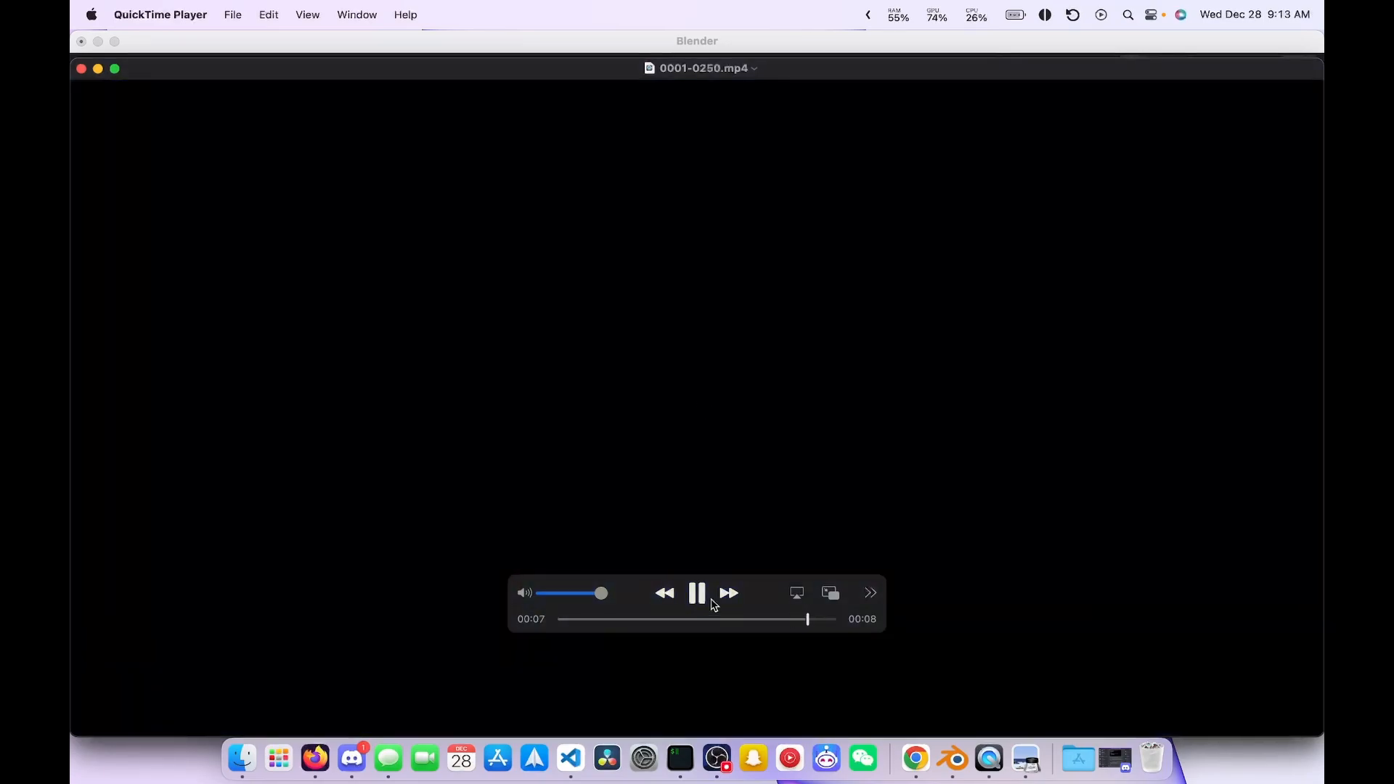
click(704, 597)
mouse_move(804, 617)
mouse_down()
mouse_move(711, 618)
mouse_move(797, 619)
mouse_move(772, 619)
mouse_move(784, 620)
mouse_up()
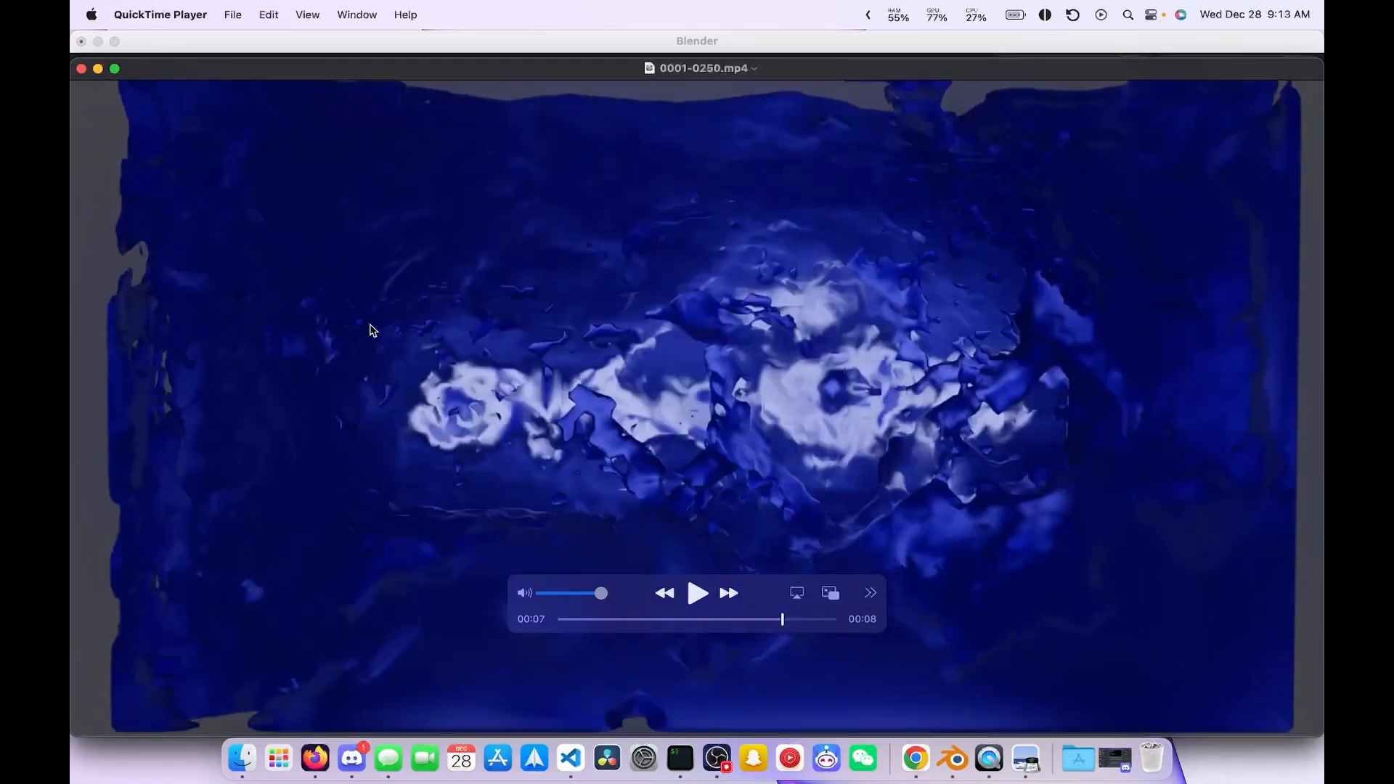
Close the video, quit Blender without saving the untitled project and close the Finder window
click(80, 68)
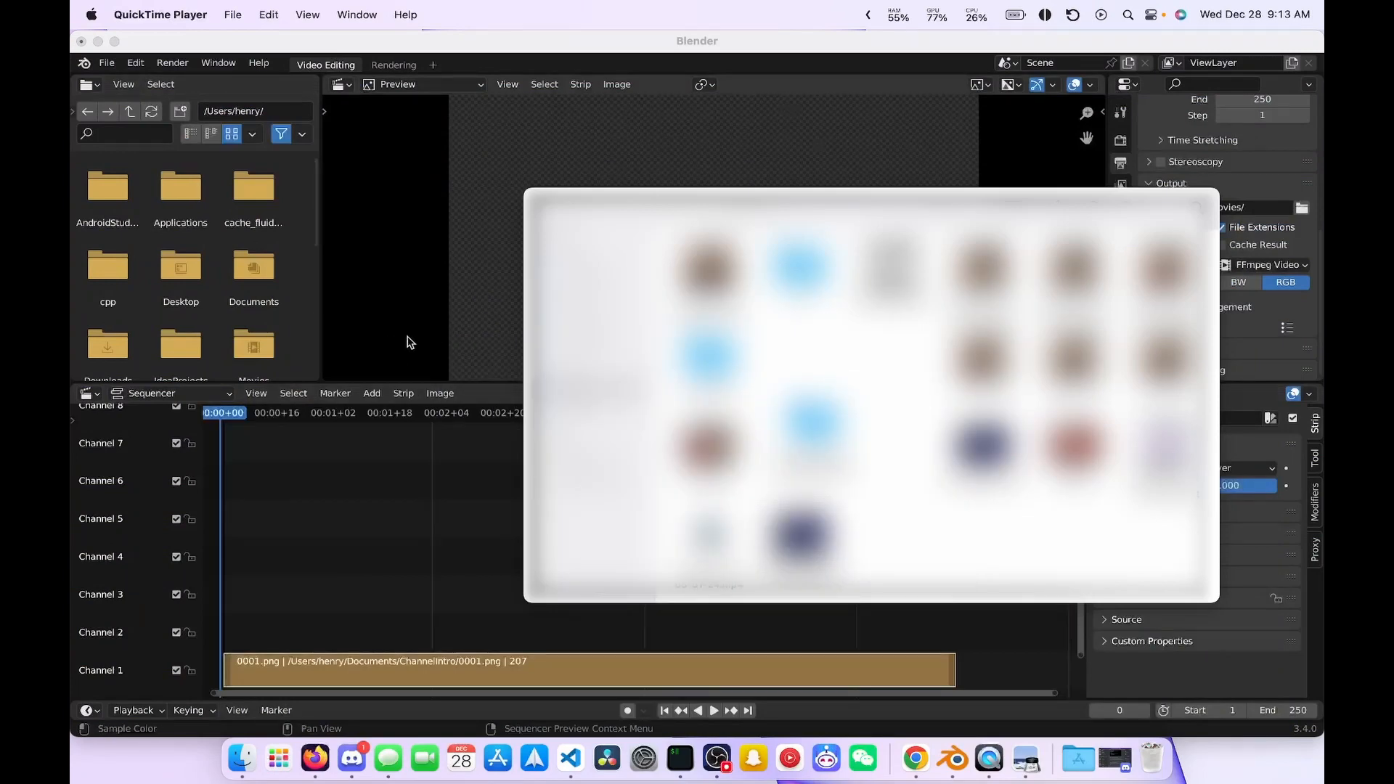
click(81, 42)
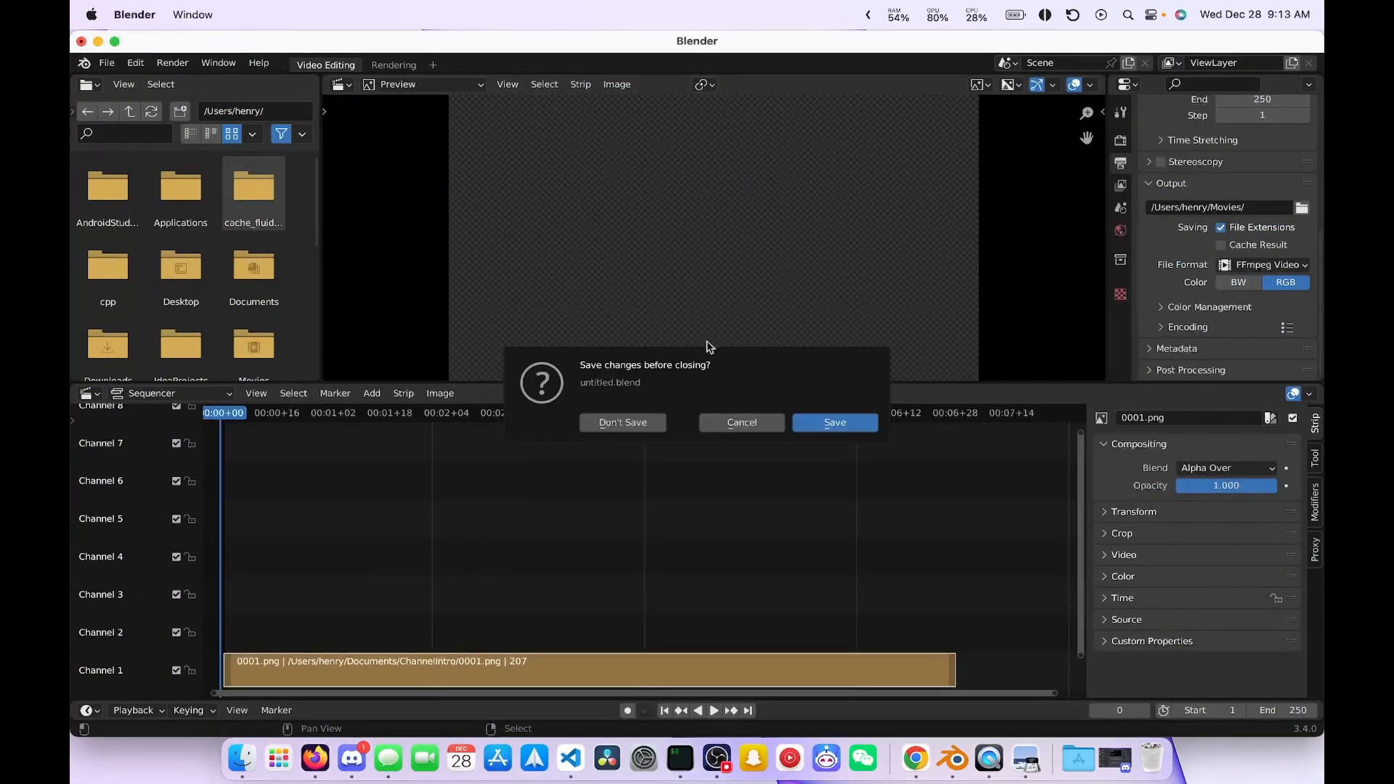
click(623, 422)
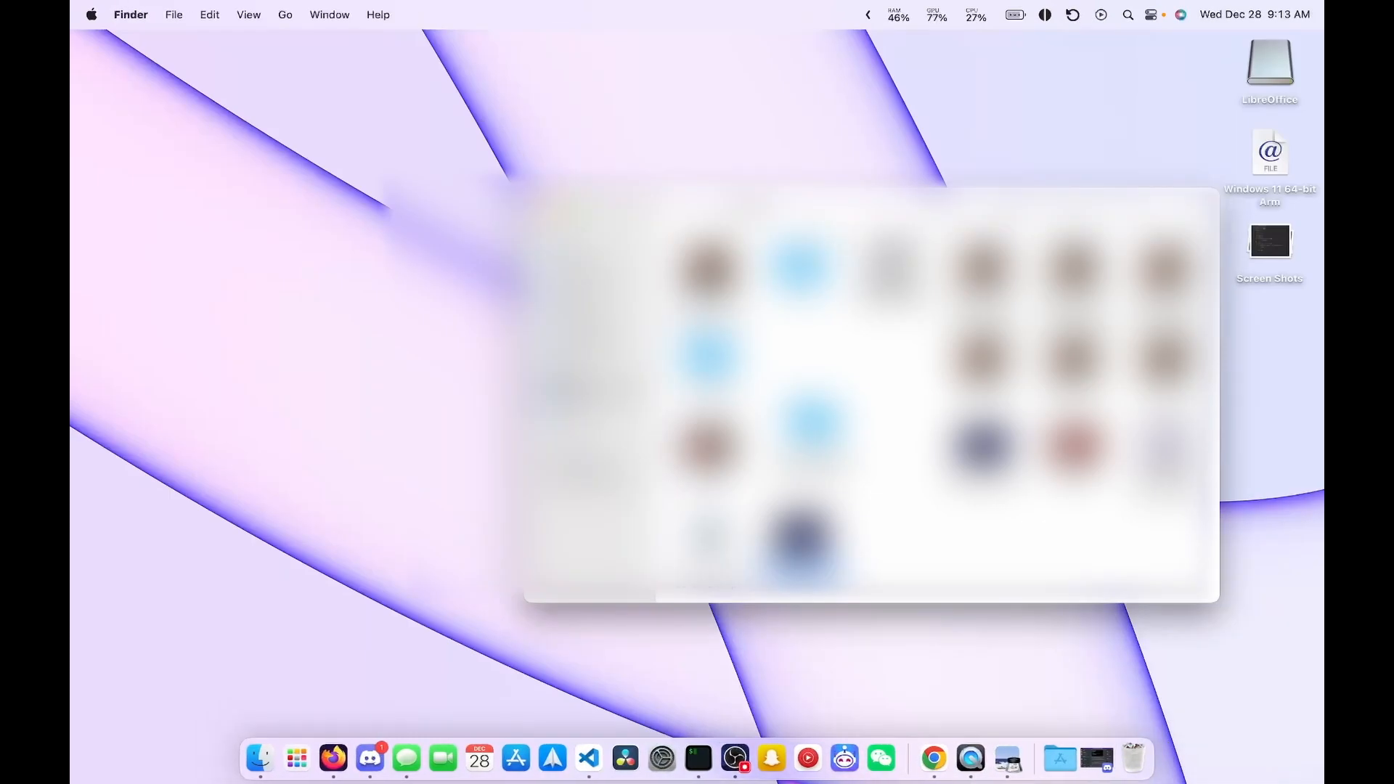
click(508, 208)
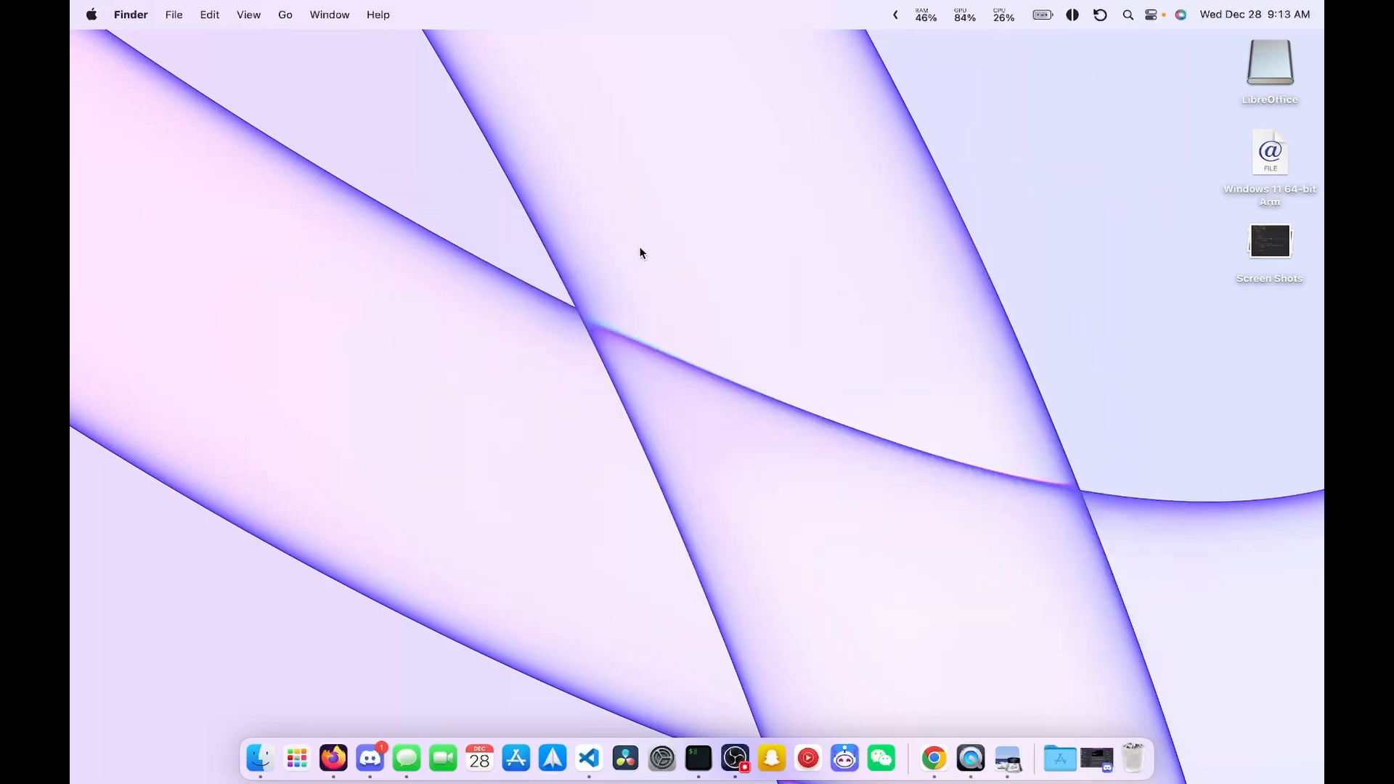